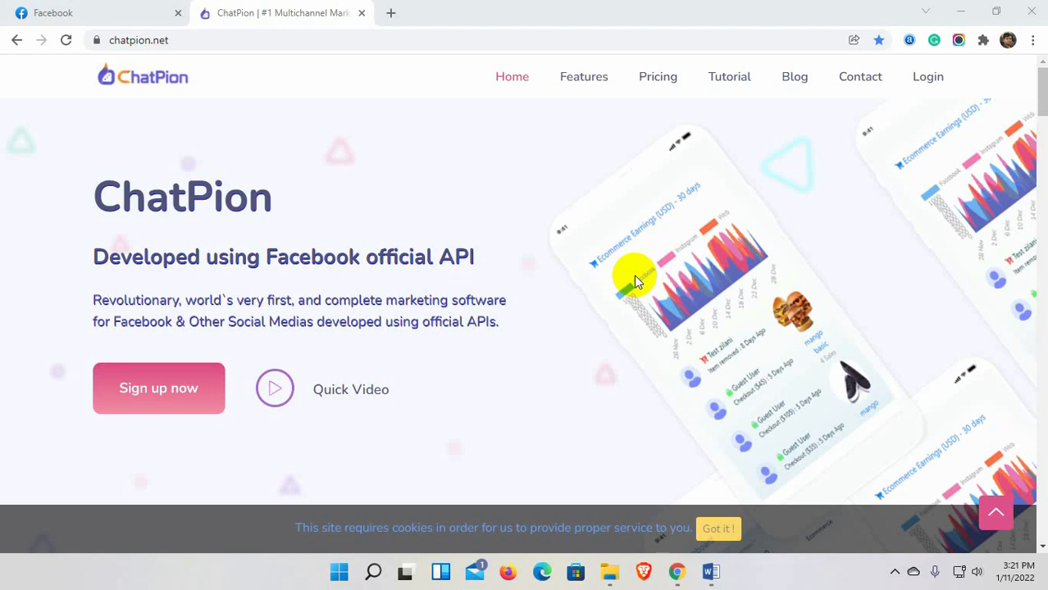
Sign in to ChatPion and highlight the Subscriber, Messenger Bot and Ecommerce summary headings.
{"action": "left_click", "coordinate": [928, 77]}
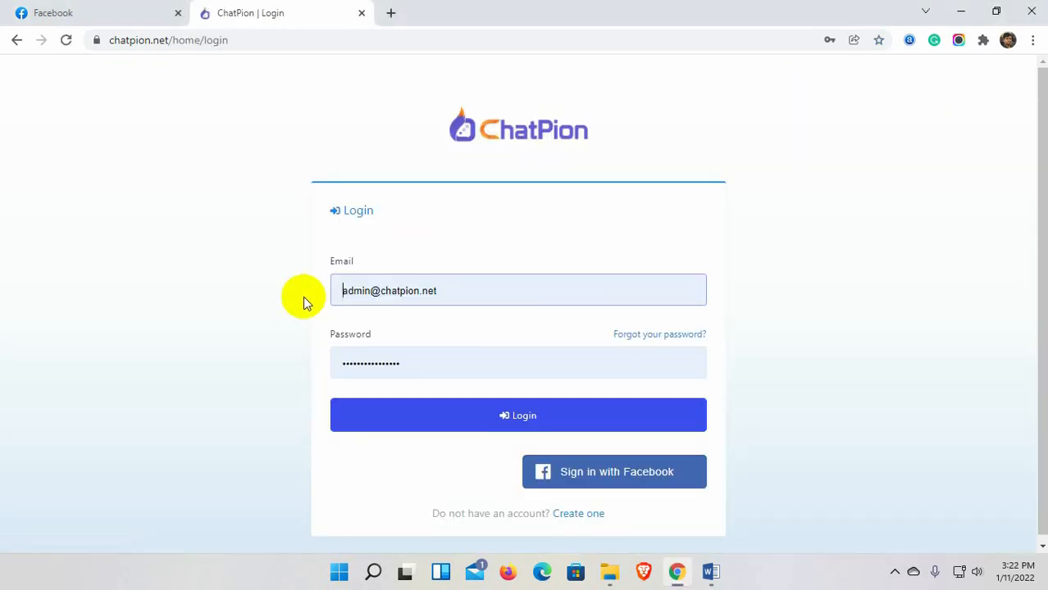
{"action": "left_click", "coordinate": [526, 424]}
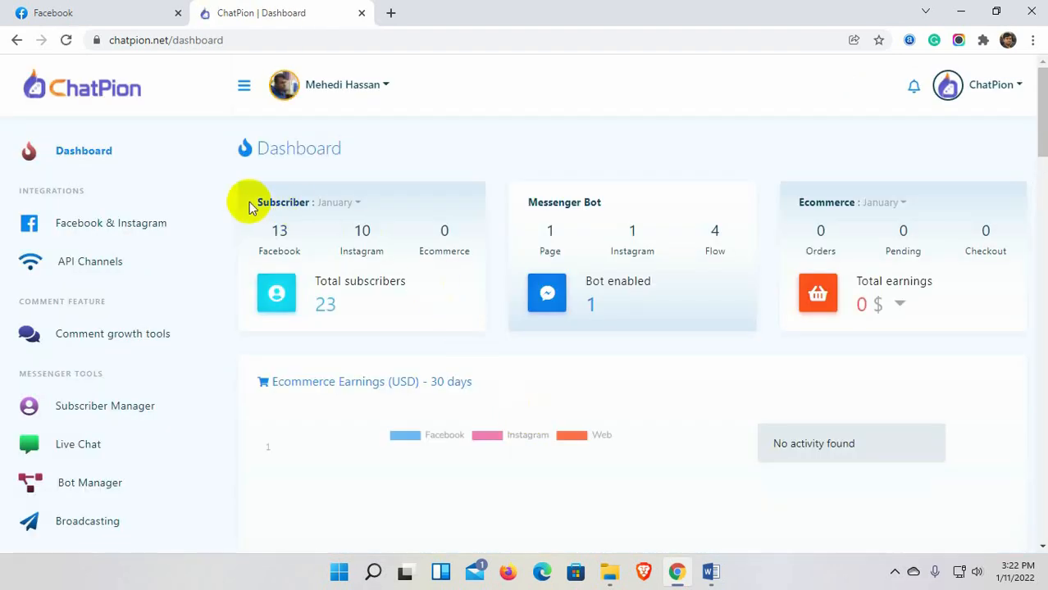
{"action": "left_click_drag", "start_coordinate": [250, 204], "coordinate": [356, 203]}
{"action": "left_click_drag", "start_coordinate": [527, 203], "coordinate": [637, 206]}
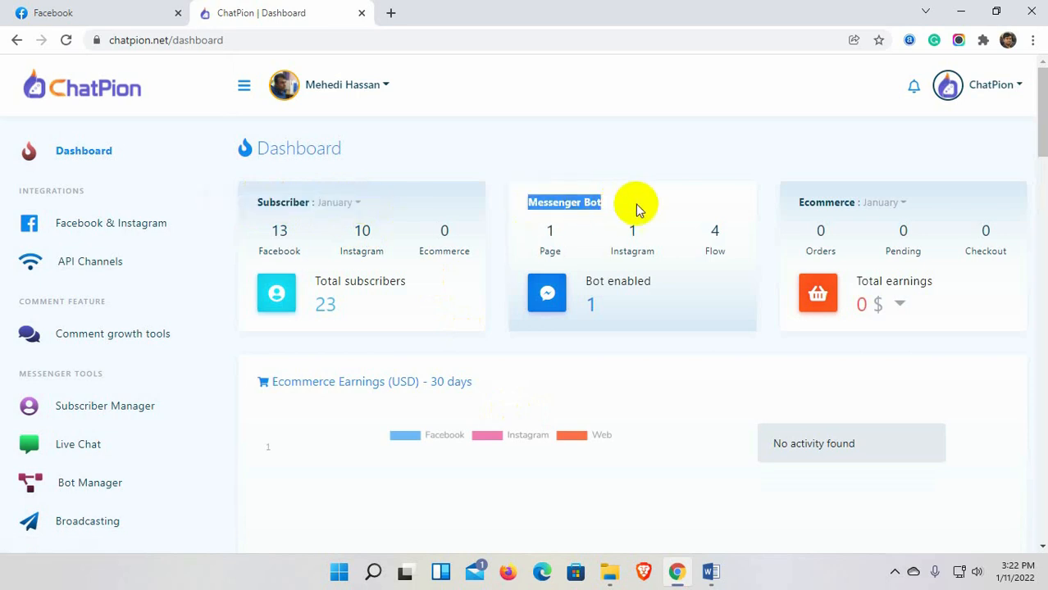
{"action": "left_click_drag", "start_coordinate": [795, 203], "coordinate": [948, 202]}
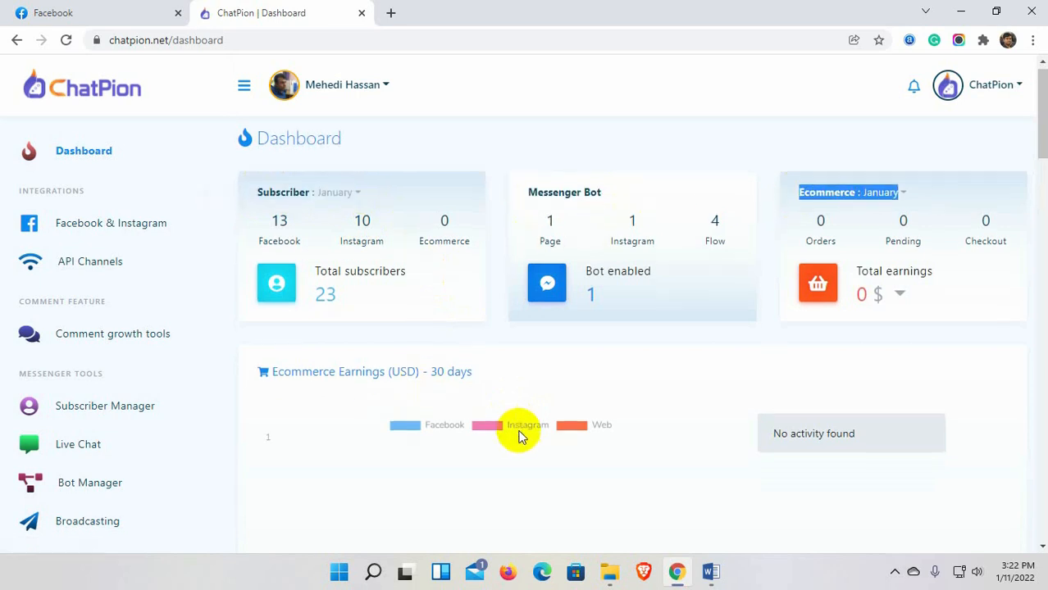
Scroll through the dashboard past the Activity calendar and back to the top.
{"action": "scroll", "coordinate": [304, 229], "scroll_direction": "down", "scroll_amount": 2}
{"action": "left_click_drag", "start_coordinate": [269, 228], "coordinate": [473, 229]}
{"action": "scroll", "coordinate": [480, 337], "scroll_direction": "down", "scroll_amount": 5}
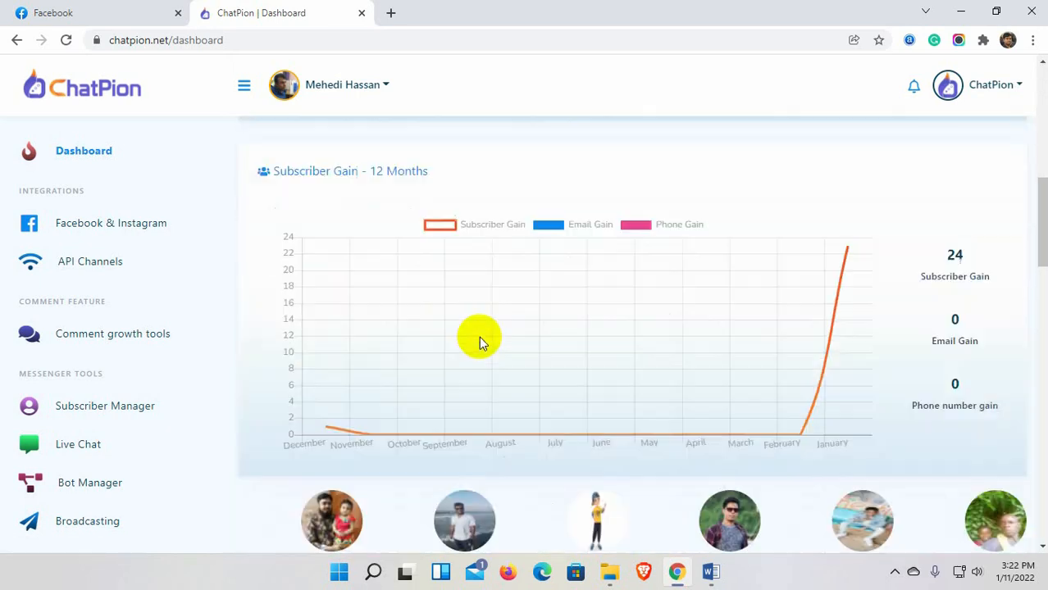
{"action": "left_click_drag", "start_coordinate": [274, 170], "coordinate": [439, 171]}
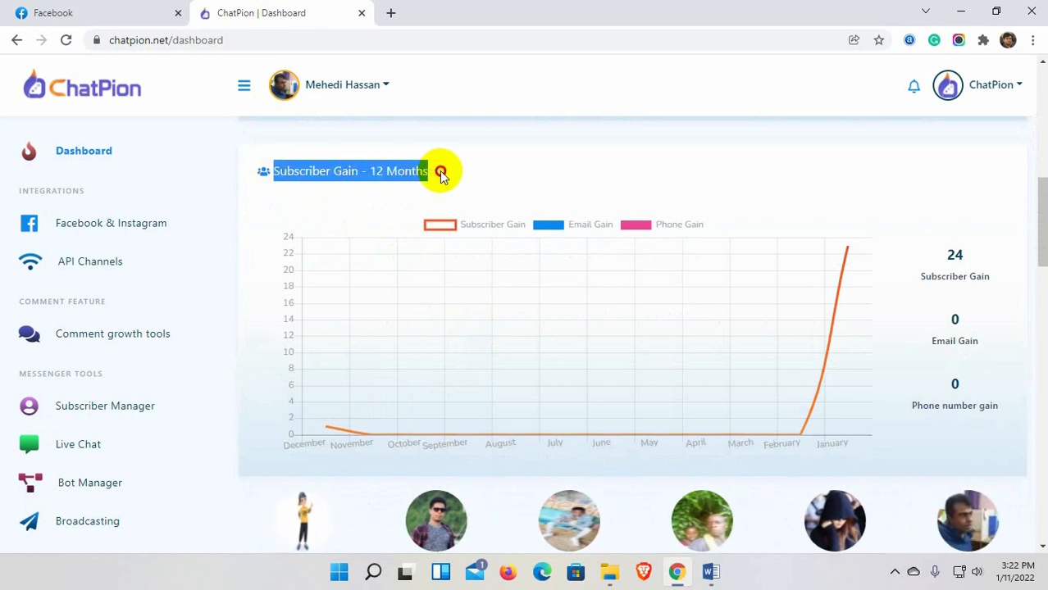
{"action": "scroll", "coordinate": [375, 380], "scroll_direction": "down", "scroll_amount": 3}
{"action": "scroll", "coordinate": [468, 370], "scroll_direction": "down", "scroll_amount": 8}
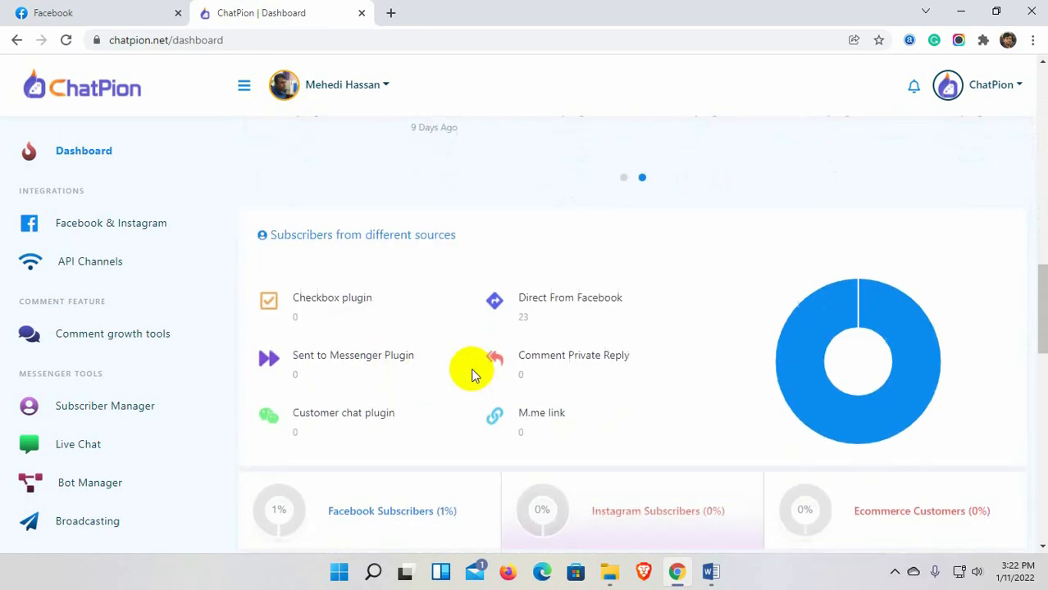
{"action": "scroll", "coordinate": [471, 375], "scroll_direction": "down", "scroll_amount": 4}
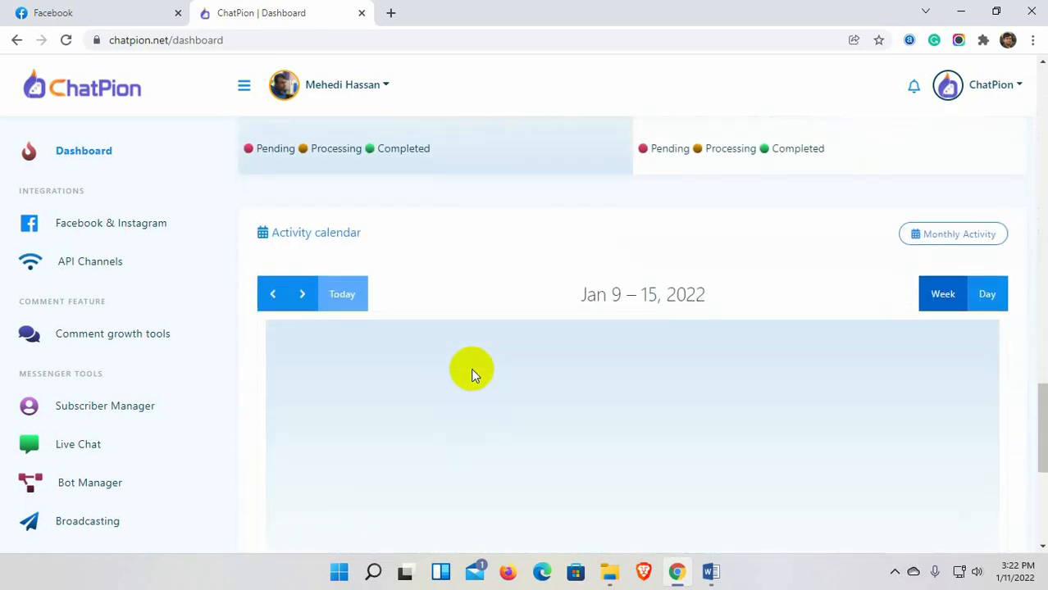
{"action": "left_click_drag", "start_coordinate": [374, 233], "coordinate": [279, 233]}
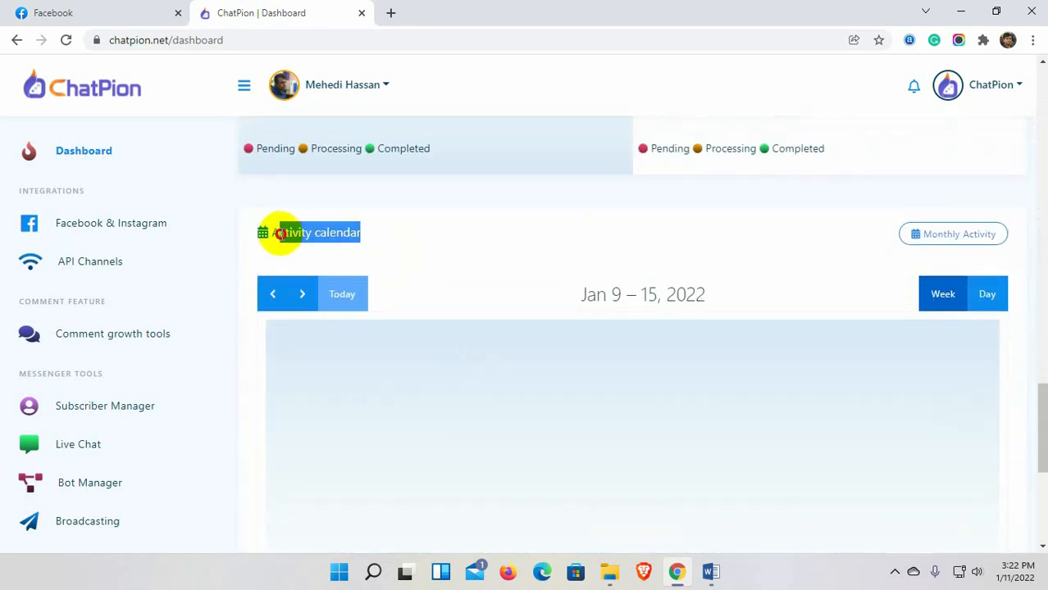
{"action": "left_click", "coordinate": [368, 234]}
{"action": "scroll", "coordinate": [484, 328], "scroll_direction": "down", "scroll_amount": 3}
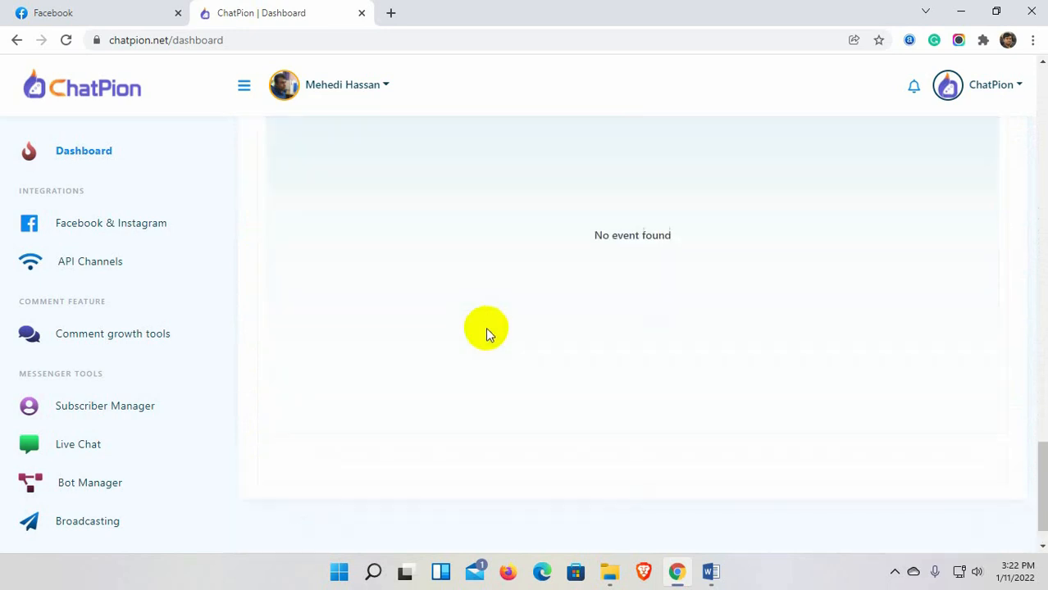
{"action": "scroll", "coordinate": [486, 327], "scroll_direction": "up", "scroll_amount": 20}
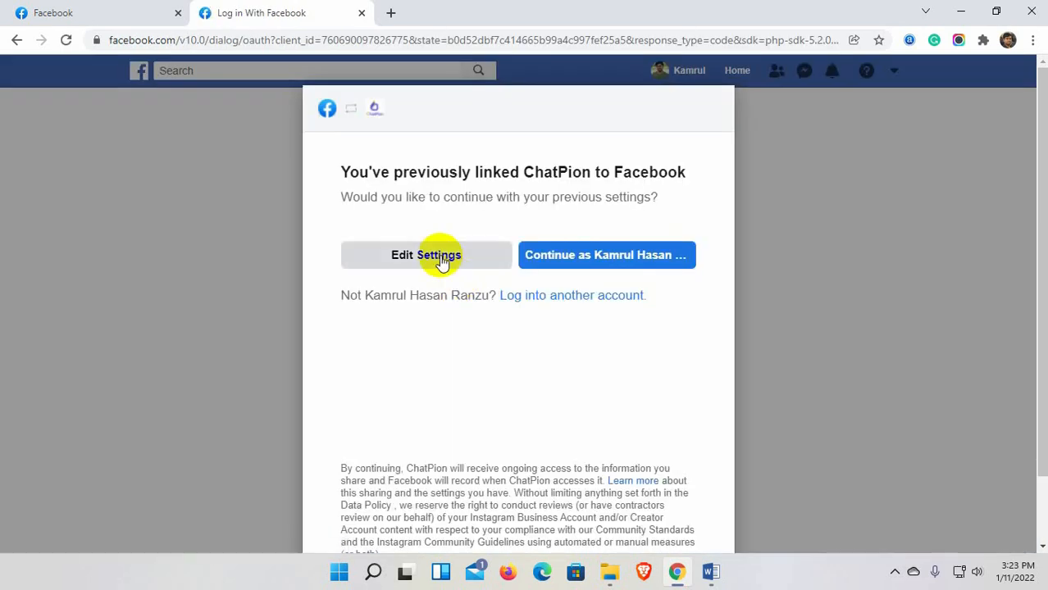
Allow the chatbotz, boostuptechs, thewardrobe8098 and galaxyfashion99 Instagram accounts.
{"action": "left_click", "coordinate": [440, 260]}
{"action": "scroll", "coordinate": [666, 209], "scroll_direction": "up", "scroll_amount": 1}
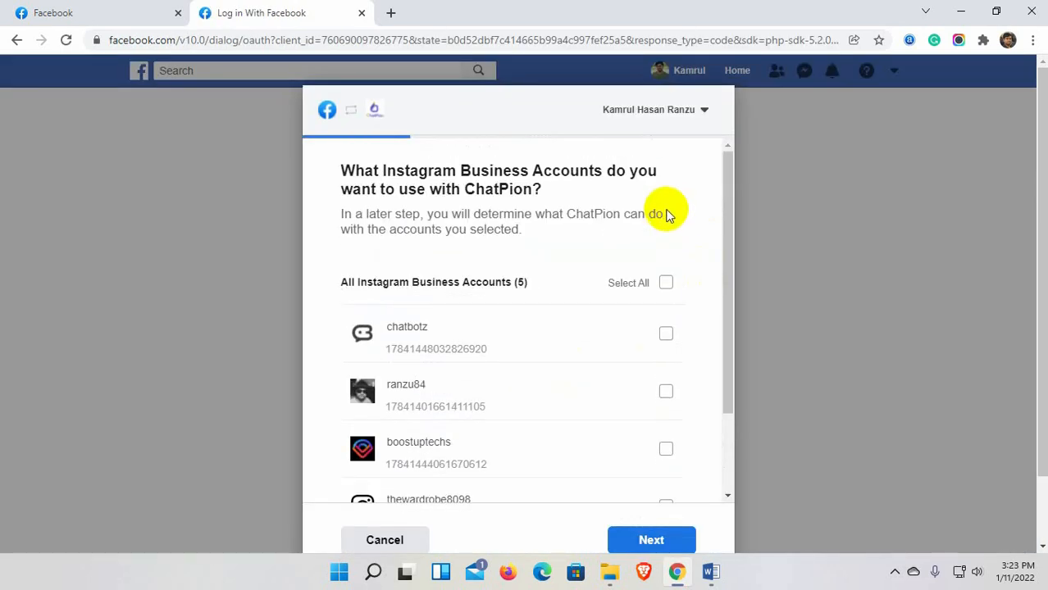
{"action": "scroll", "coordinate": [669, 279], "scroll_direction": "down", "scroll_amount": 2}
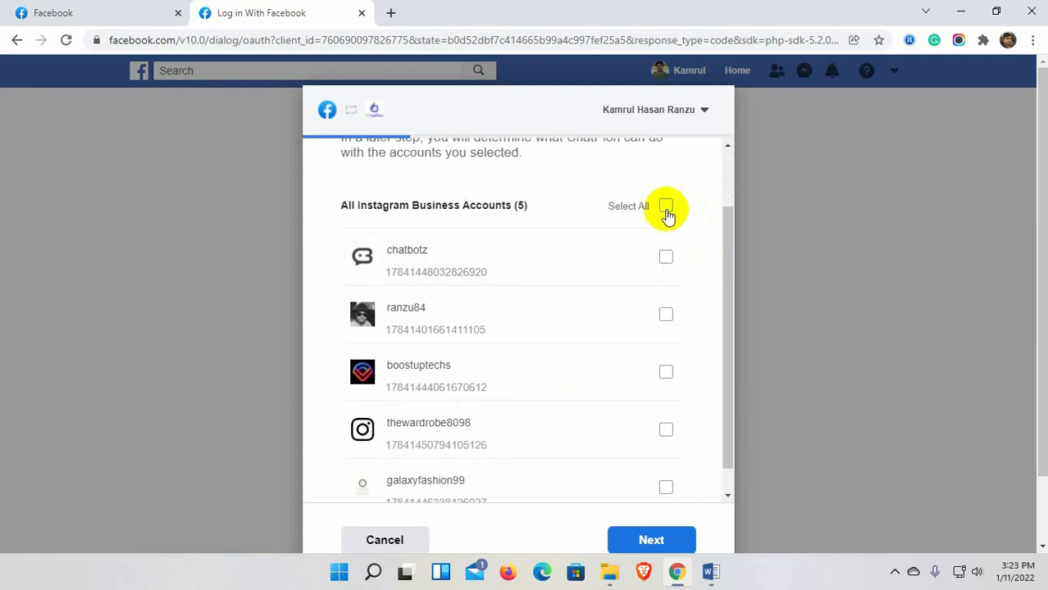
{"action": "left_click", "coordinate": [666, 207]}
{"action": "left_click", "coordinate": [666, 206]}
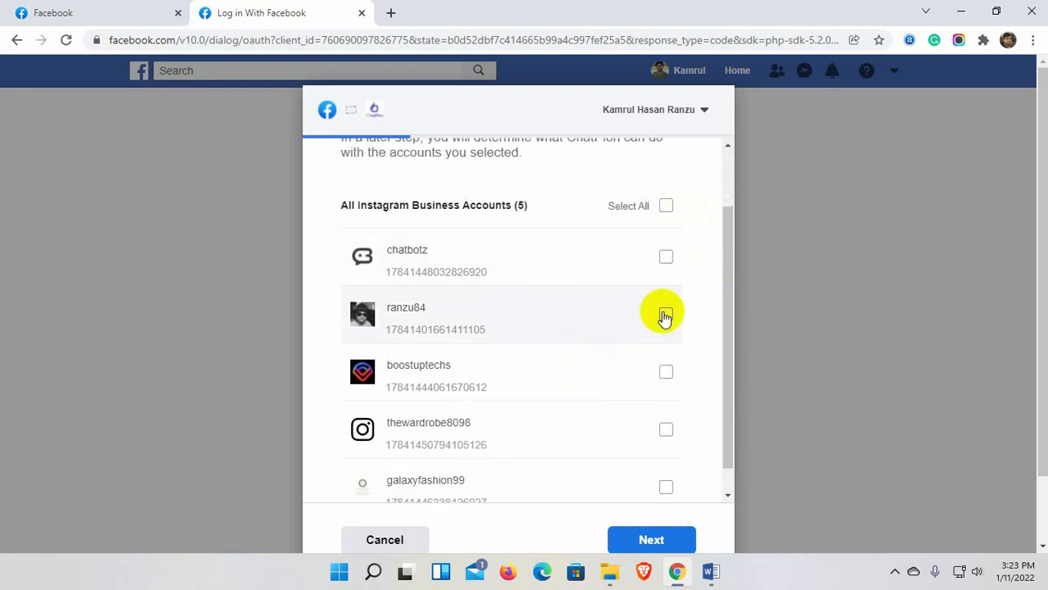
{"action": "left_click", "coordinate": [666, 257]}
{"action": "left_click", "coordinate": [665, 372]}
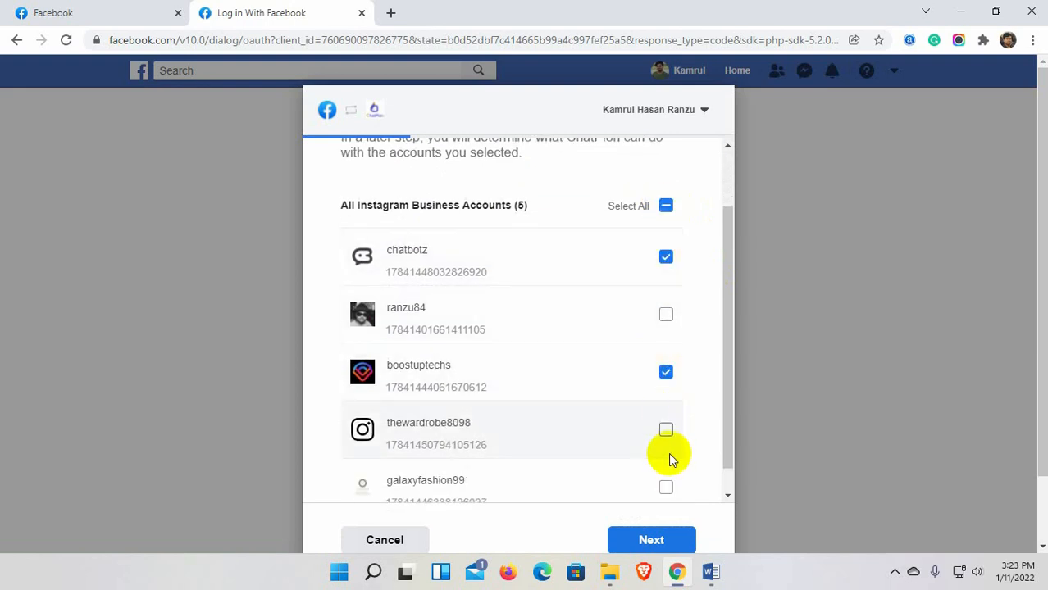
{"action": "left_click", "coordinate": [666, 429]}
{"action": "left_click", "coordinate": [665, 489]}
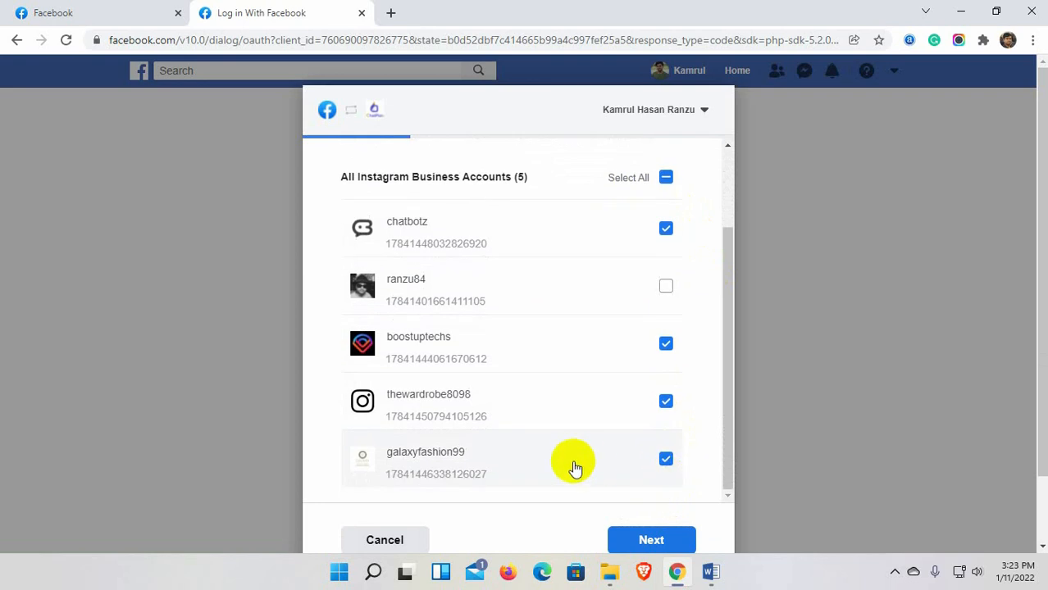
{"action": "left_click", "coordinate": [671, 542]}
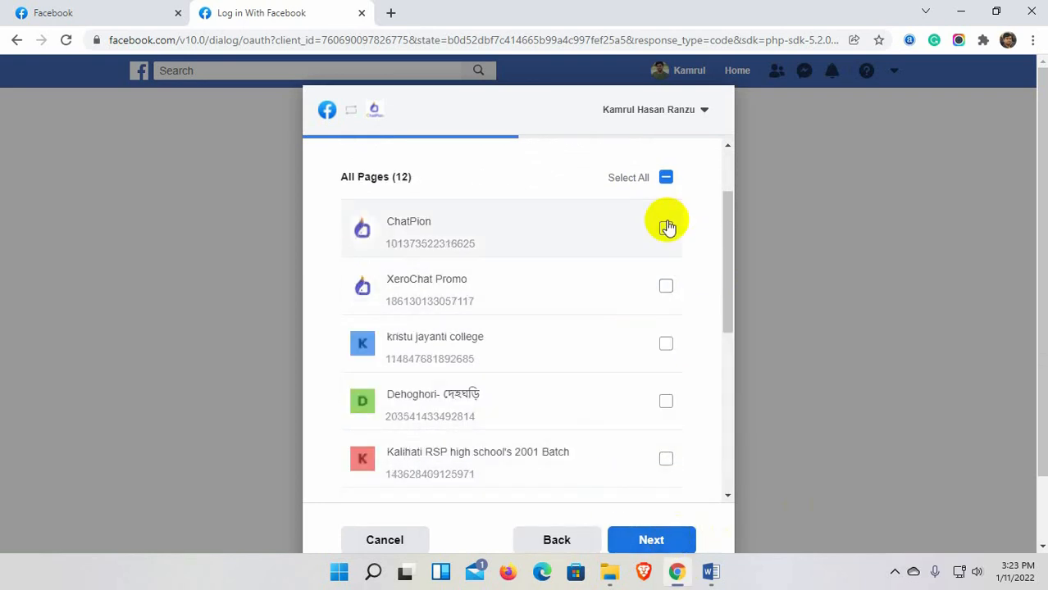
Select the Best Kitchen, Chatbotzzz, Boostup Techs, The Wardrobe and Galaxy Fashion pages.
{"action": "left_click", "coordinate": [666, 179]}
{"action": "left_click", "coordinate": [666, 179]}
{"action": "scroll", "coordinate": [662, 361], "scroll_direction": "down", "scroll_amount": 3}
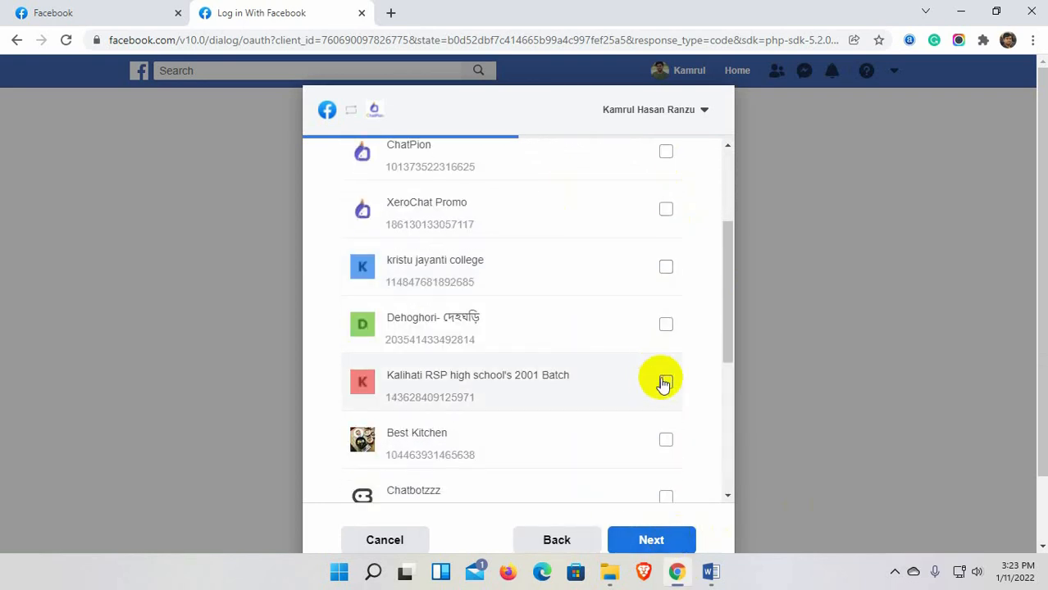
{"action": "left_click", "coordinate": [666, 287]}
{"action": "left_click", "coordinate": [665, 344]}
{"action": "scroll", "coordinate": [666, 385], "scroll_direction": "down", "scroll_amount": 2}
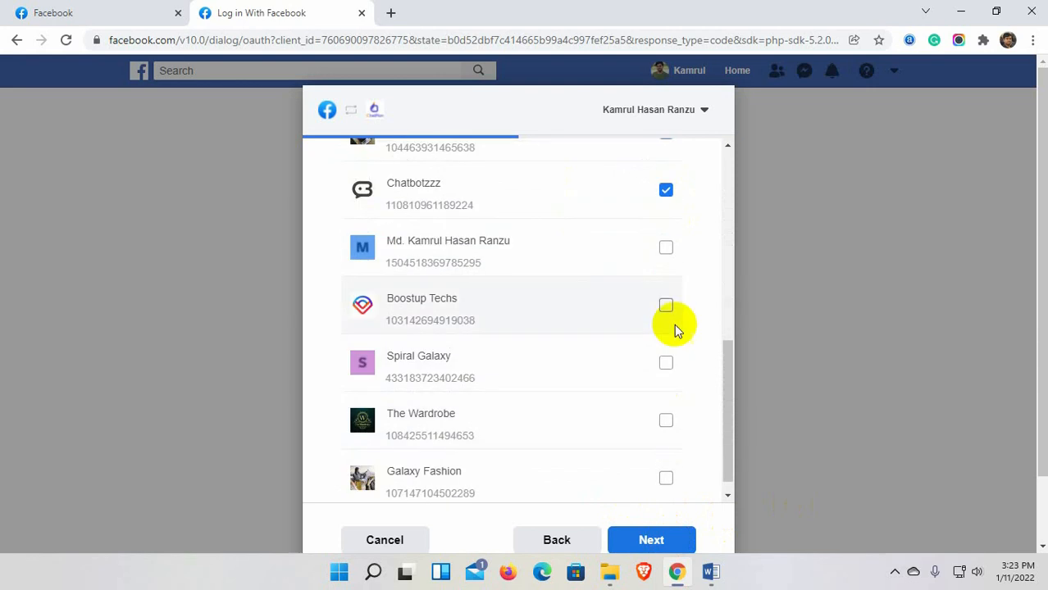
{"action": "left_click", "coordinate": [665, 307]}
{"action": "left_click", "coordinate": [666, 421]}
{"action": "left_click", "coordinate": [665, 478]}
{"action": "scroll", "coordinate": [689, 484], "scroll_direction": "down", "scroll_amount": 1}
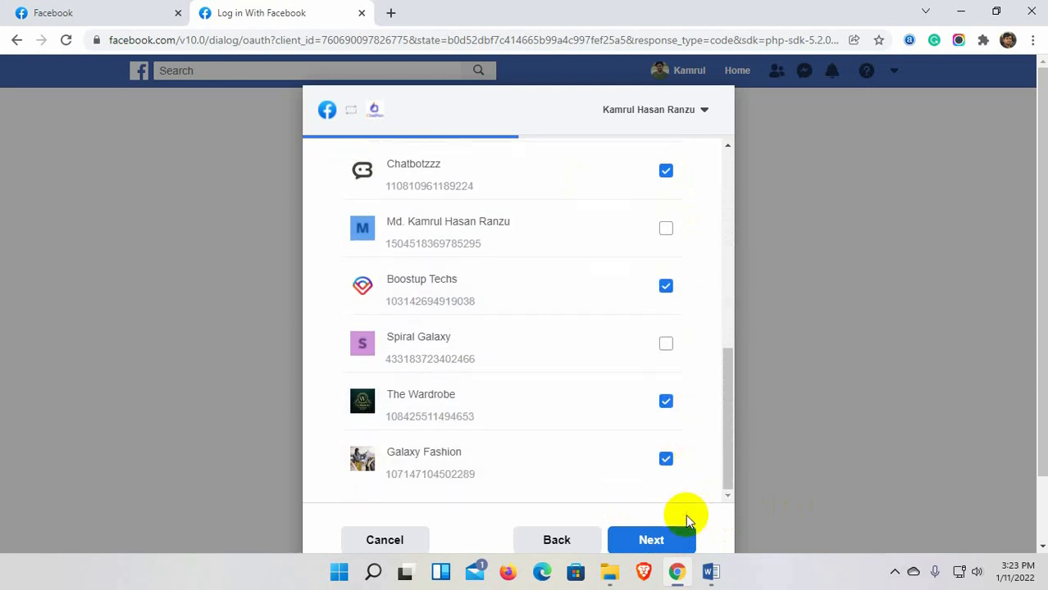
Finish the Facebook link and return to ChatPion.
{"action": "left_click", "coordinate": [655, 539]}
{"action": "left_click", "coordinate": [653, 541]}
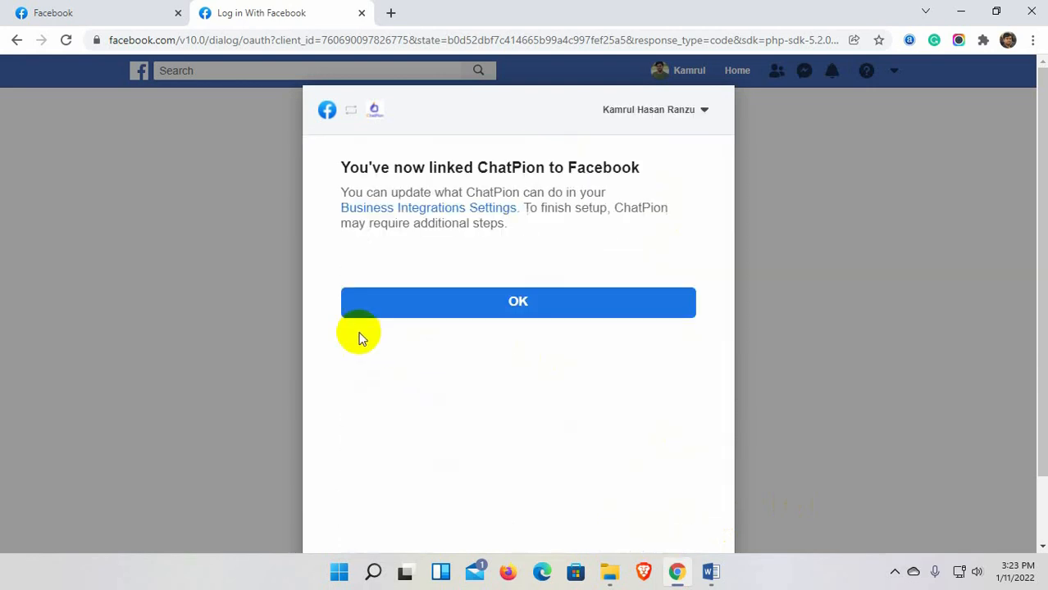
{"action": "left_click", "coordinate": [518, 300]}
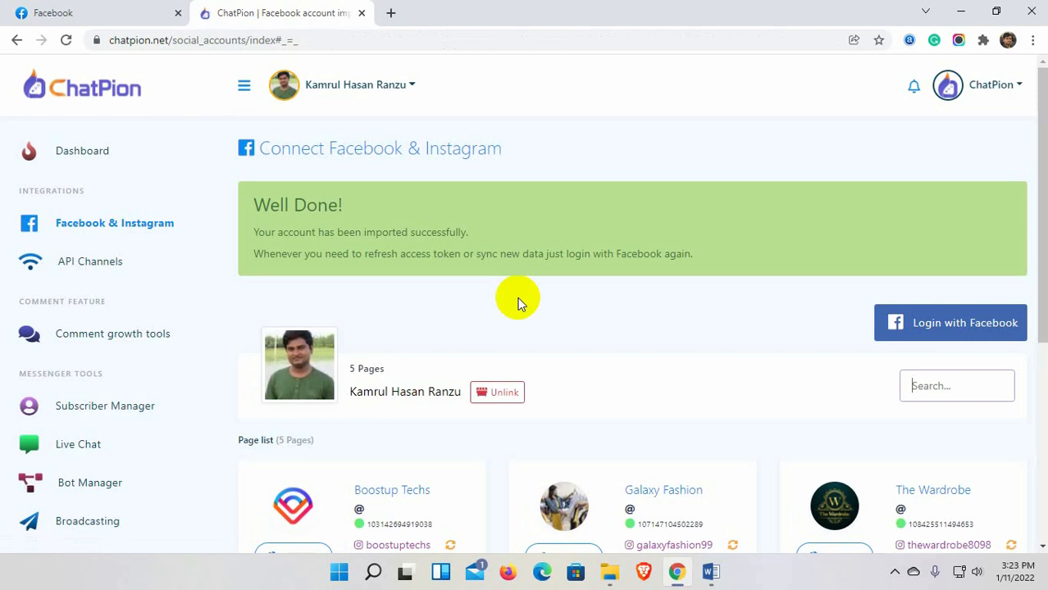
Enable the bot connection for the Boostup Techs page.
{"action": "left_click_drag", "start_coordinate": [258, 212], "coordinate": [344, 207]}
{"action": "scroll", "coordinate": [491, 288], "scroll_direction": "down", "scroll_amount": 4}
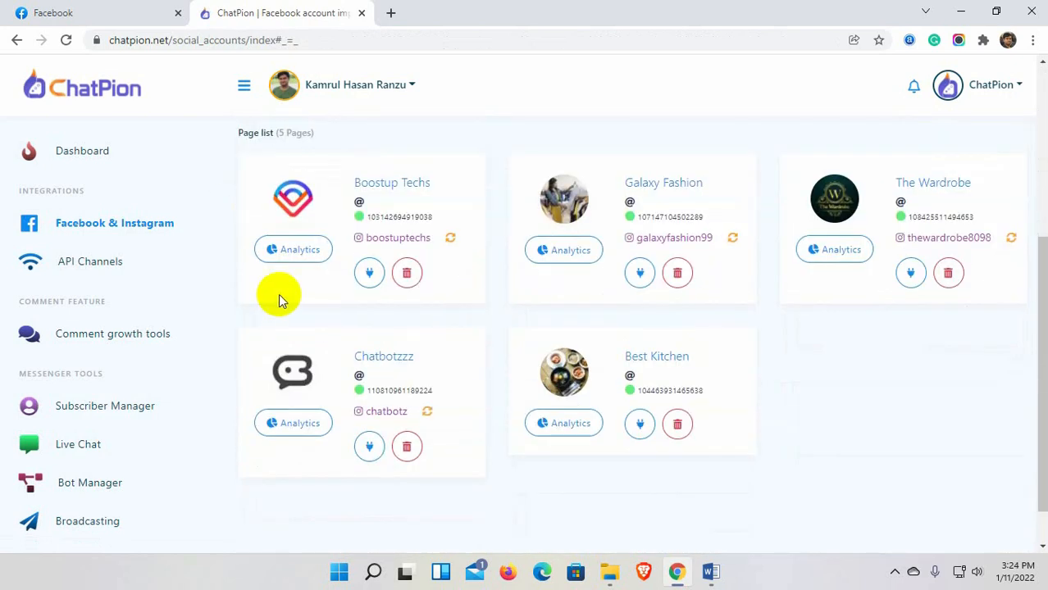
{"action": "left_click_drag", "start_coordinate": [432, 183], "coordinate": [352, 181]}
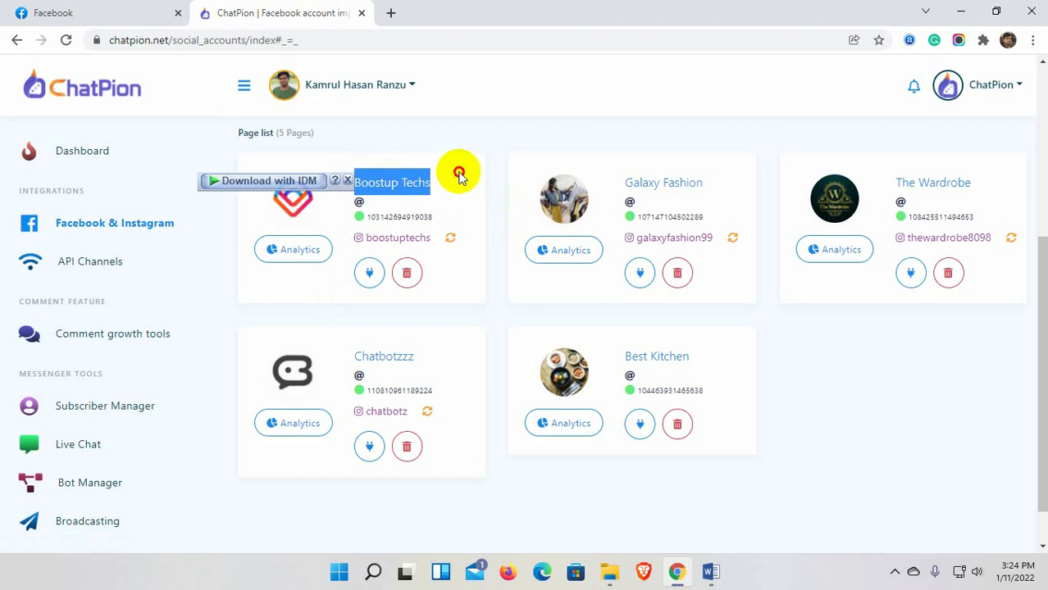
{"action": "left_click_drag", "start_coordinate": [428, 236], "coordinate": [368, 239]}
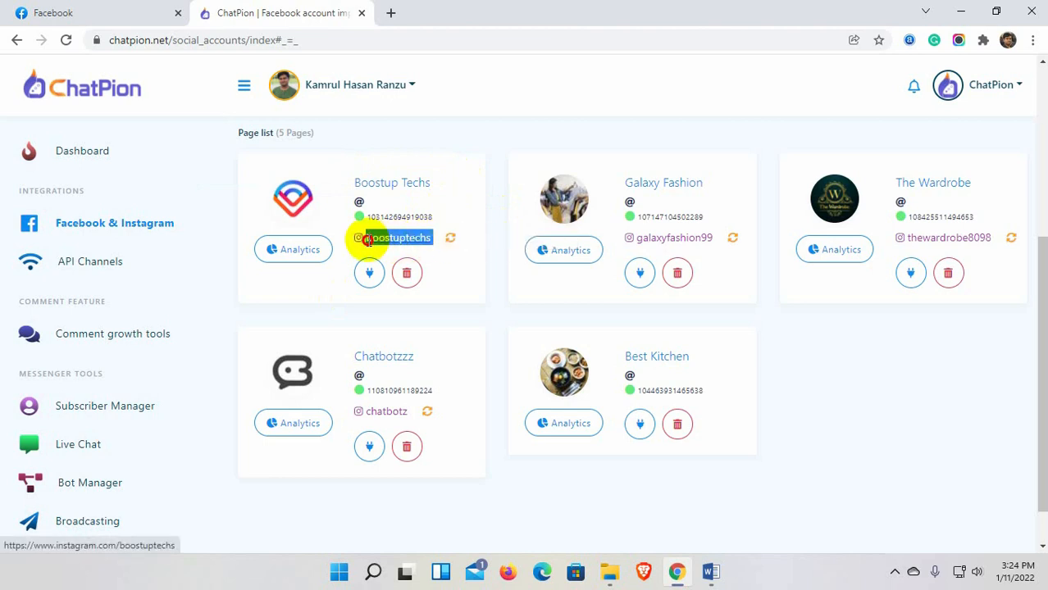
{"action": "left_click", "coordinate": [452, 278]}
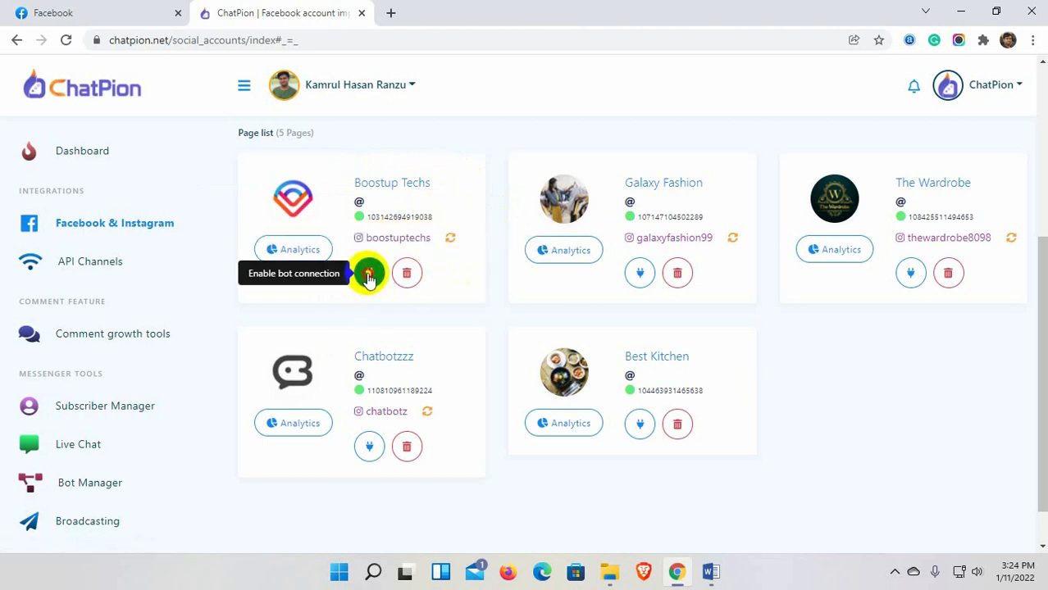
{"action": "left_click", "coordinate": [368, 275]}
{"action": "left_click", "coordinate": [546, 394]}
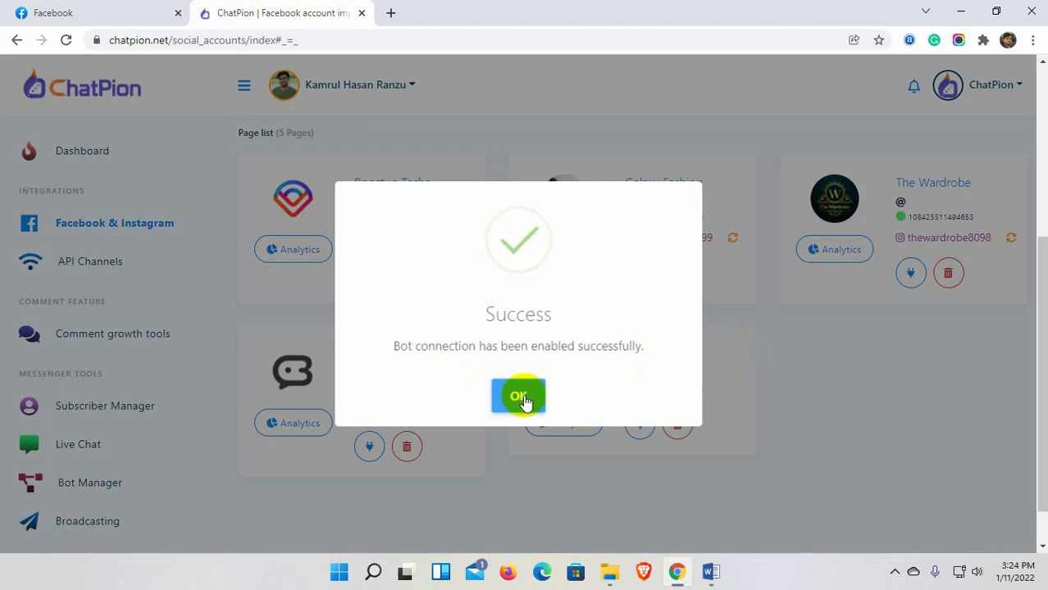
{"action": "left_click", "coordinate": [523, 398]}
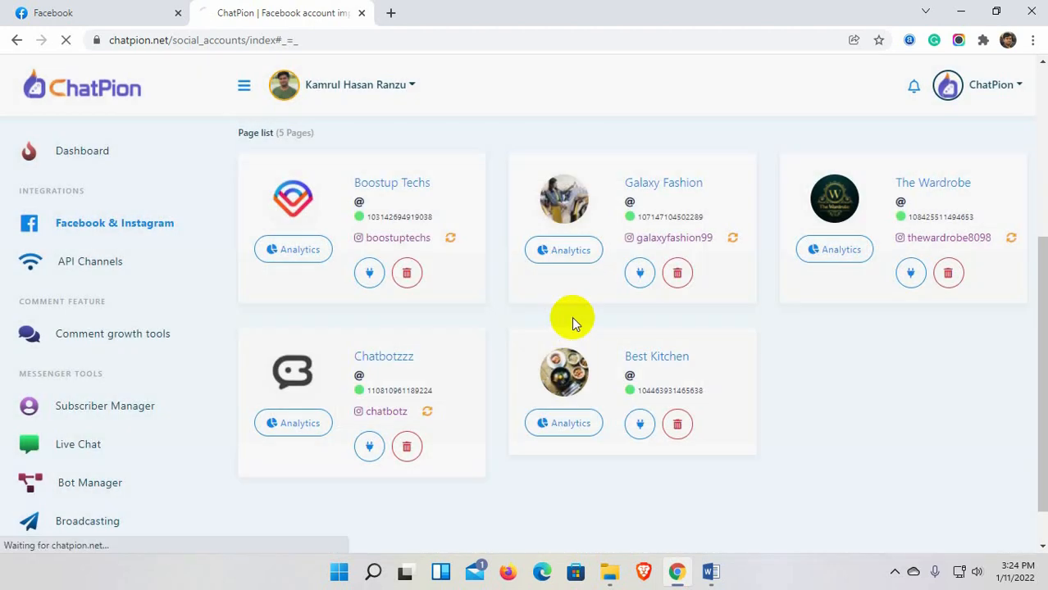
Enable the bot connection for the Galaxy Fashion page.
{"action": "left_click", "coordinate": [642, 303]}
{"action": "left_click", "coordinate": [576, 395]}
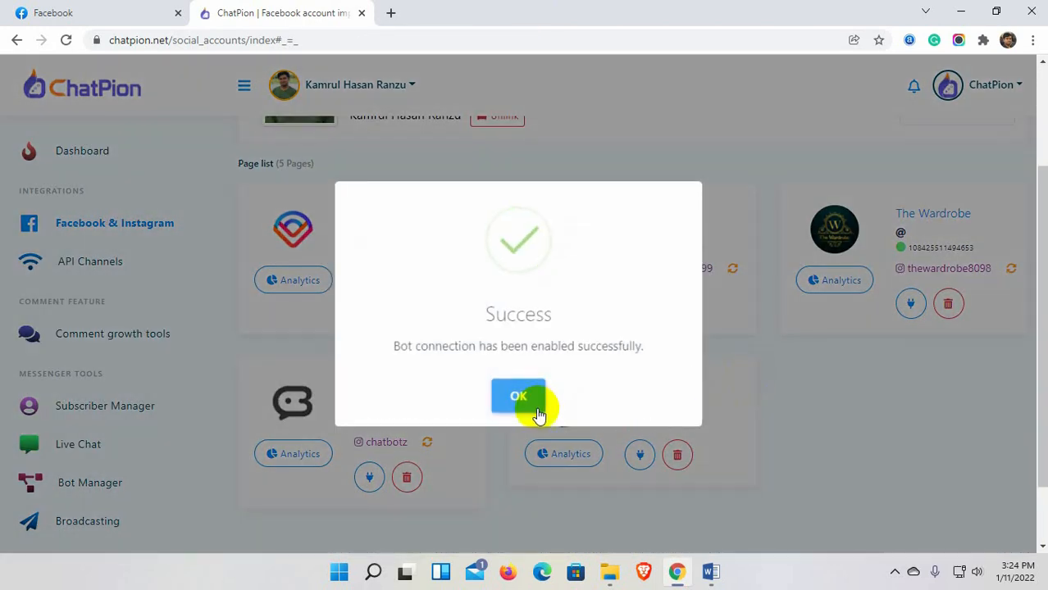
{"action": "left_click", "coordinate": [519, 397]}
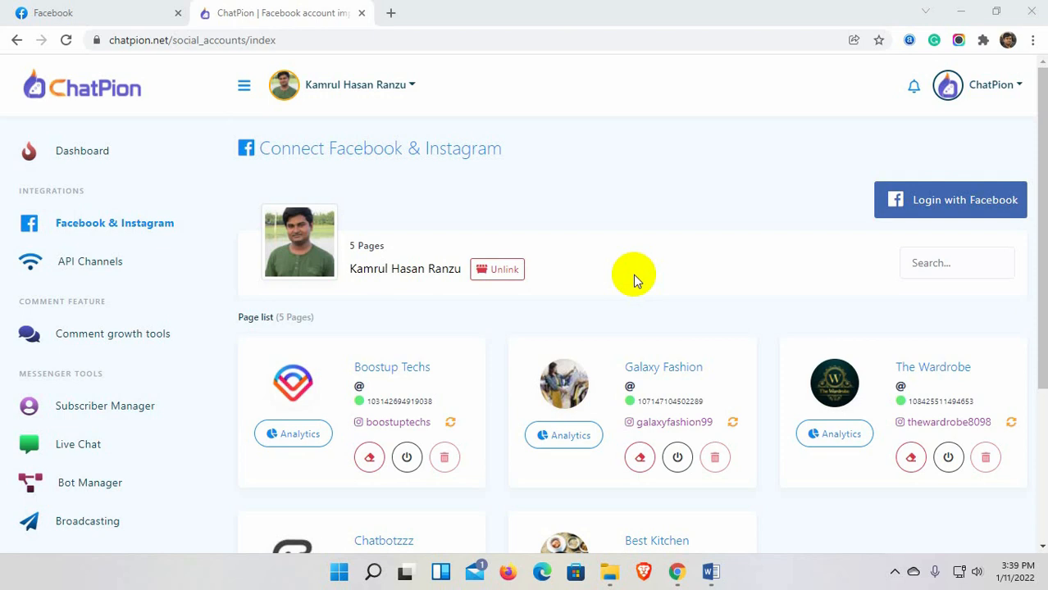
In the Messenger bot list, load Galaxy Fashion's bot settings and create a new bot flow.
{"action": "left_click", "coordinate": [91, 486]}
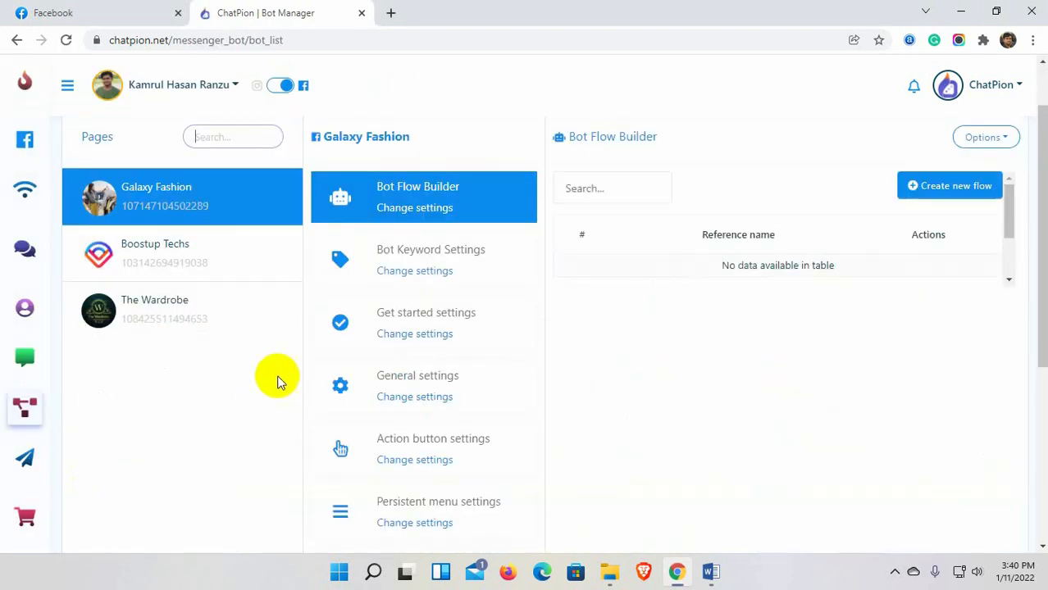
{"action": "scroll", "coordinate": [200, 330], "scroll_direction": "up", "scroll_amount": 1}
{"action": "left_click", "coordinate": [278, 86]}
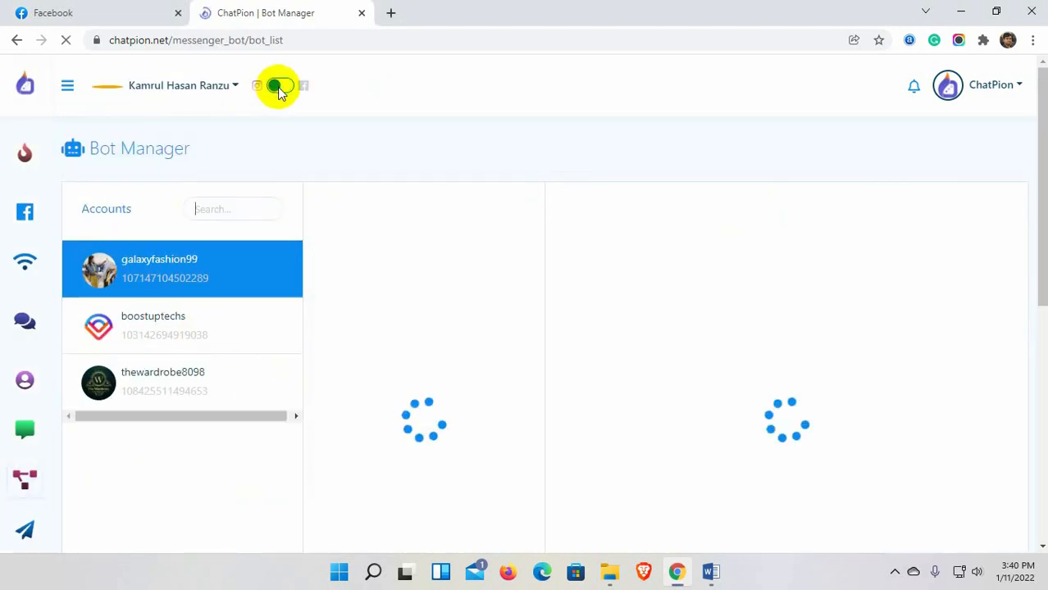
{"action": "left_click", "coordinate": [278, 87]}
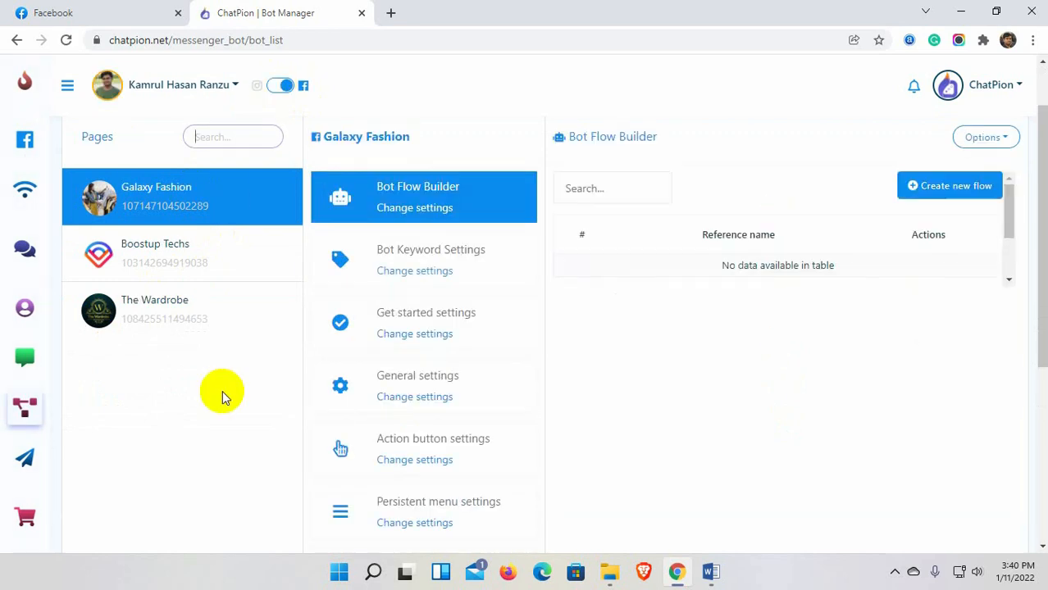
{"action": "scroll", "coordinate": [239, 346], "scroll_direction": "up", "scroll_amount": 1}
{"action": "left_click", "coordinate": [201, 275]}
{"action": "scroll", "coordinate": [199, 269], "scroll_direction": "down", "scroll_amount": 1}
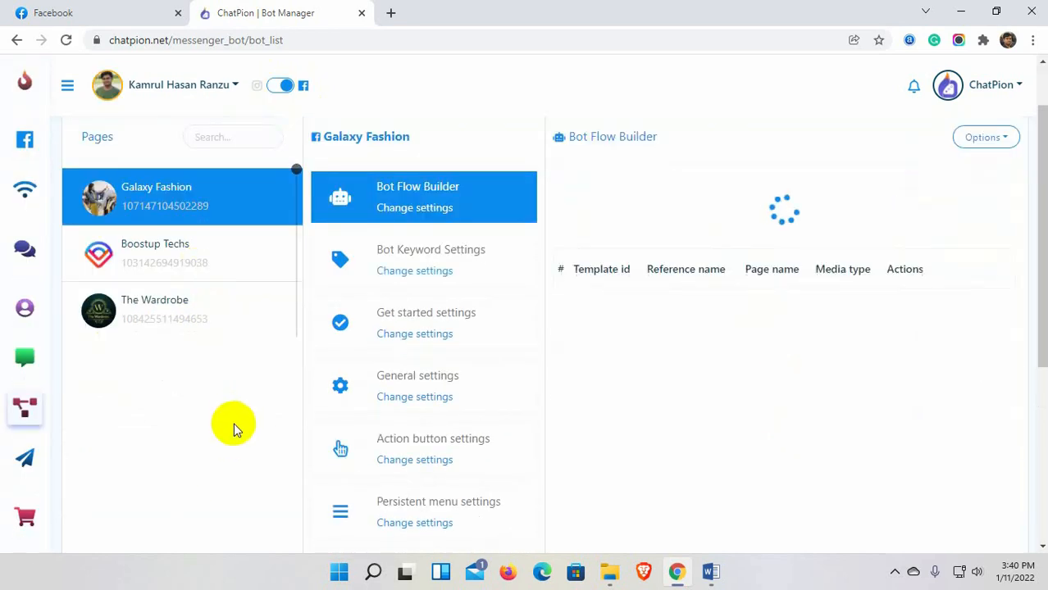
{"action": "scroll", "coordinate": [234, 424], "scroll_direction": "up", "scroll_amount": 1}
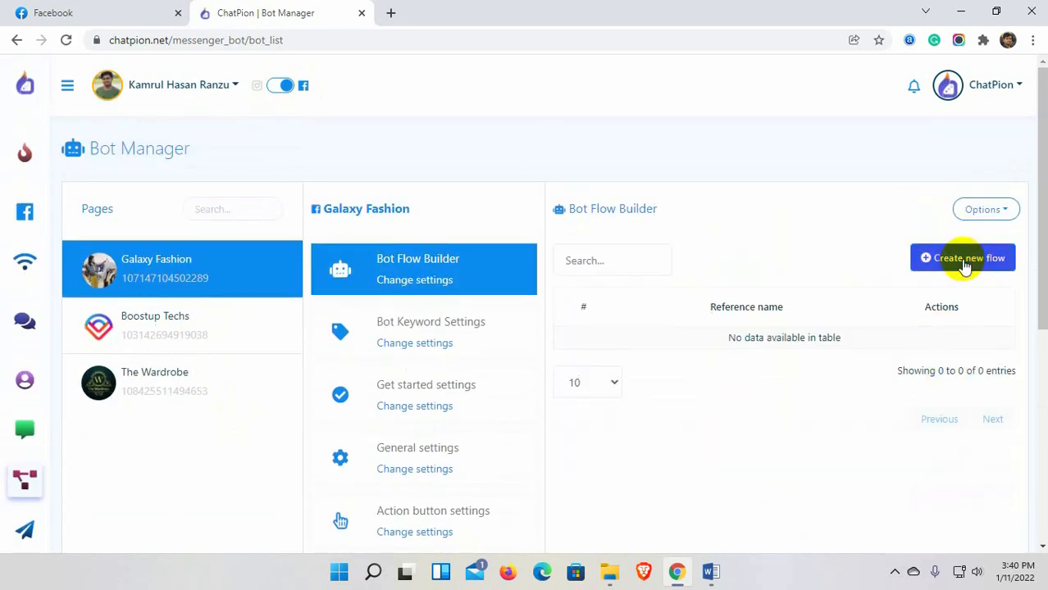
{"action": "left_click", "coordinate": [962, 258]}
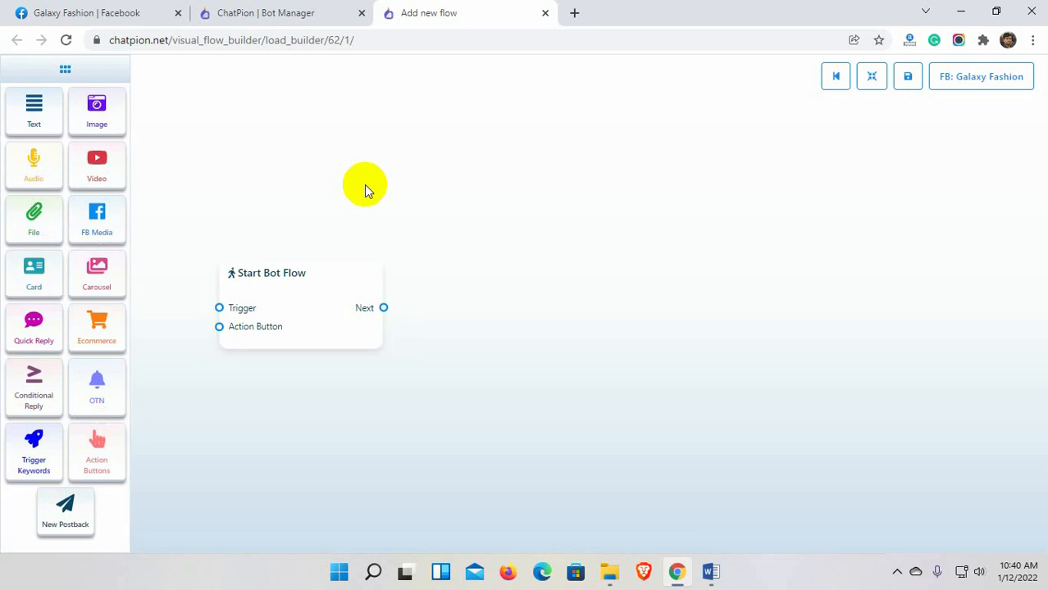
Title the start node 'Fashion Bot' and give it the label 'Fashion Store'.
{"action": "double_click", "coordinate": [305, 310]}
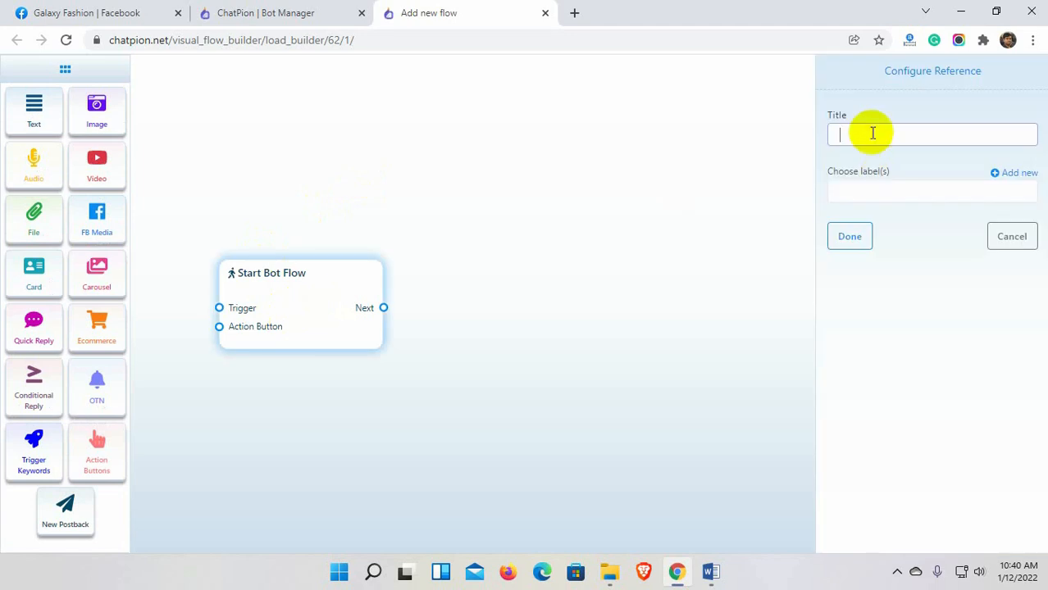
{"action": "type", "text": "Fashion"}
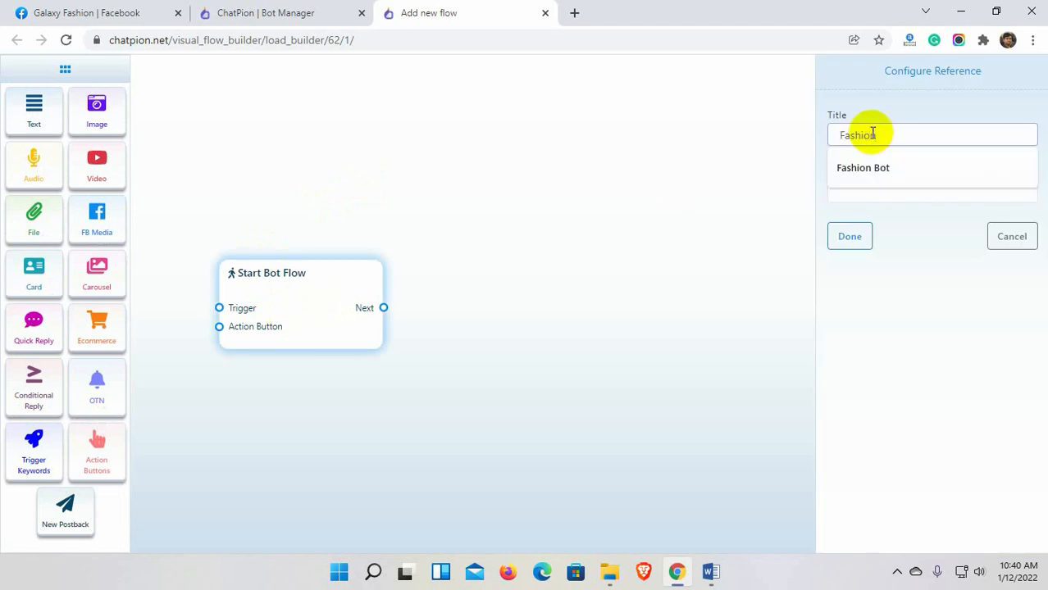
{"action": "type", "text": " Bot"}
{"action": "left_click", "coordinate": [868, 195]}
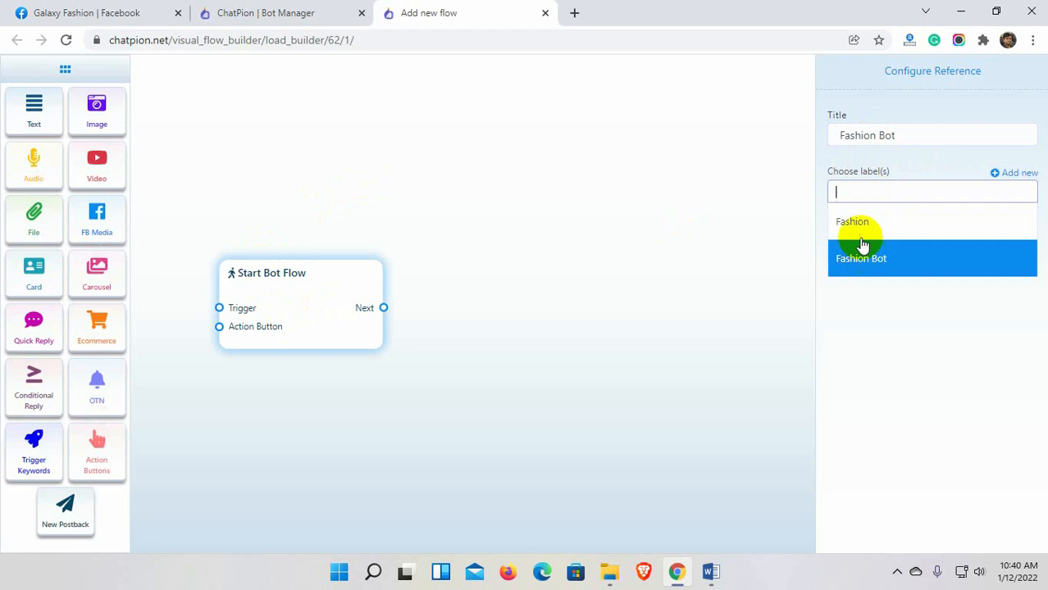
{"action": "left_click", "coordinate": [880, 190]}
{"action": "type", "text": "Fa"}
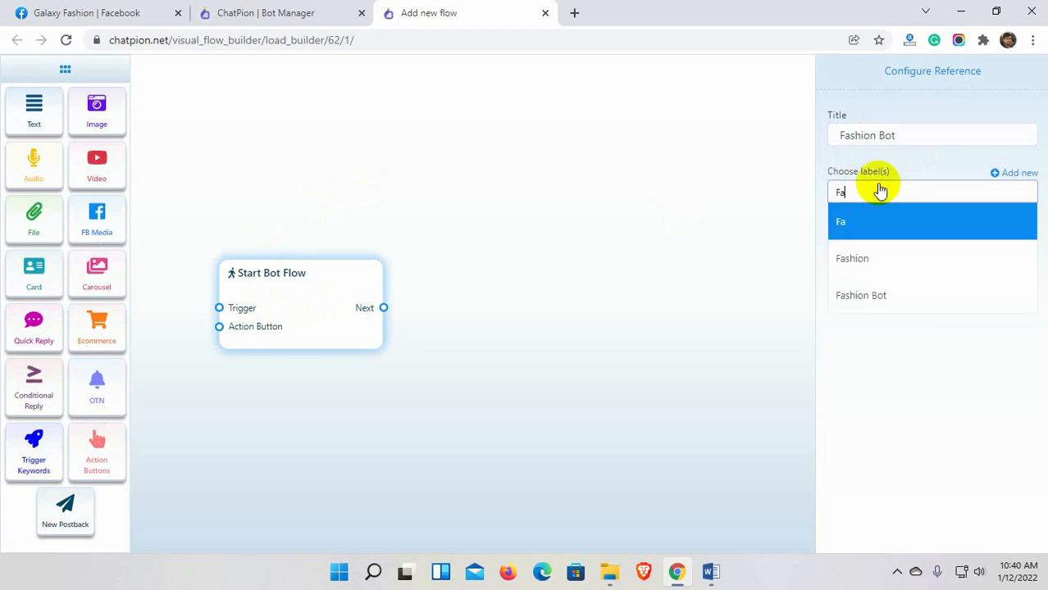
{"action": "type", "text": "shion Store"}
{"action": "left_click", "coordinate": [884, 222]}
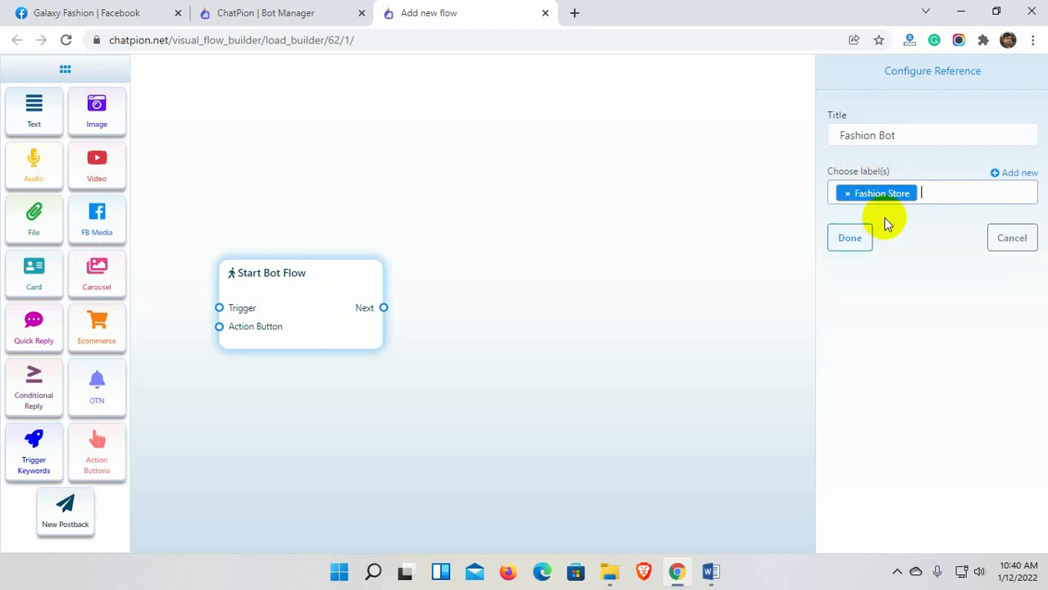
{"action": "left_click", "coordinate": [849, 241]}
Add a Trigger Keywords node left of the start node and connect it.
{"action": "left_click_drag", "start_coordinate": [307, 275], "coordinate": [372, 267]}
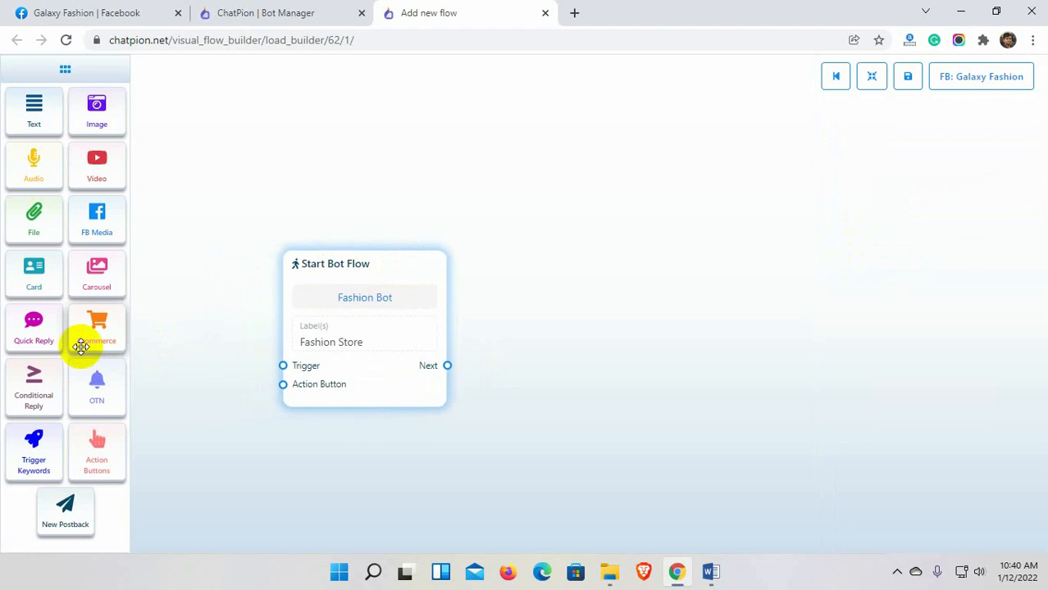
{"action": "left_click_drag", "start_coordinate": [34, 452], "coordinate": [175, 352]}
{"action": "left_click_drag", "start_coordinate": [375, 353], "coordinate": [455, 346]}
{"action": "left_click_drag", "start_coordinate": [301, 417], "coordinate": [361, 359]}
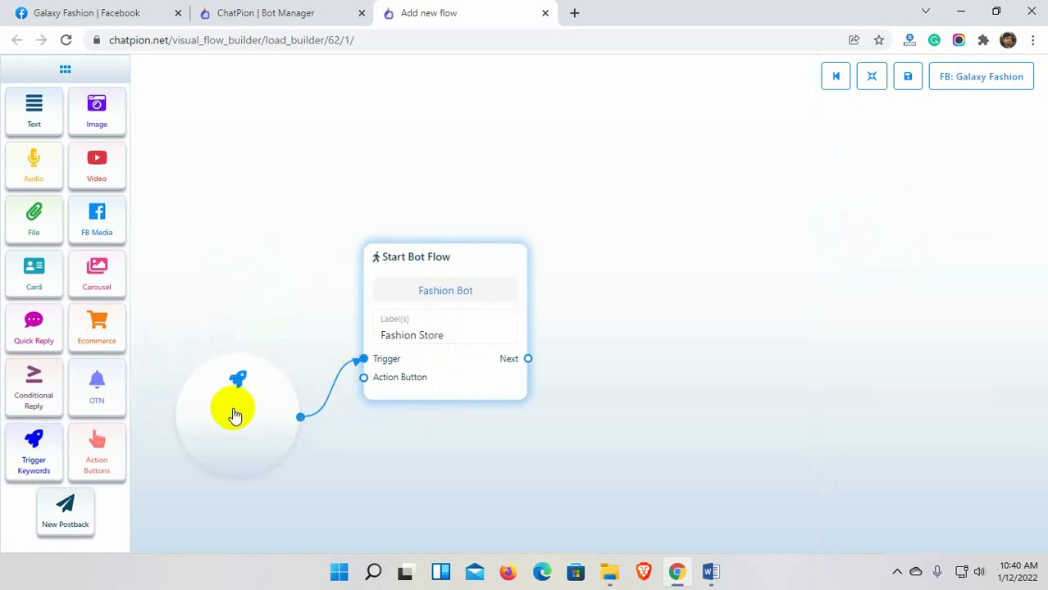
Set the trigger keywords to 'Hello, hi' with exact keyword matching.
{"action": "double_click", "coordinate": [233, 414]}
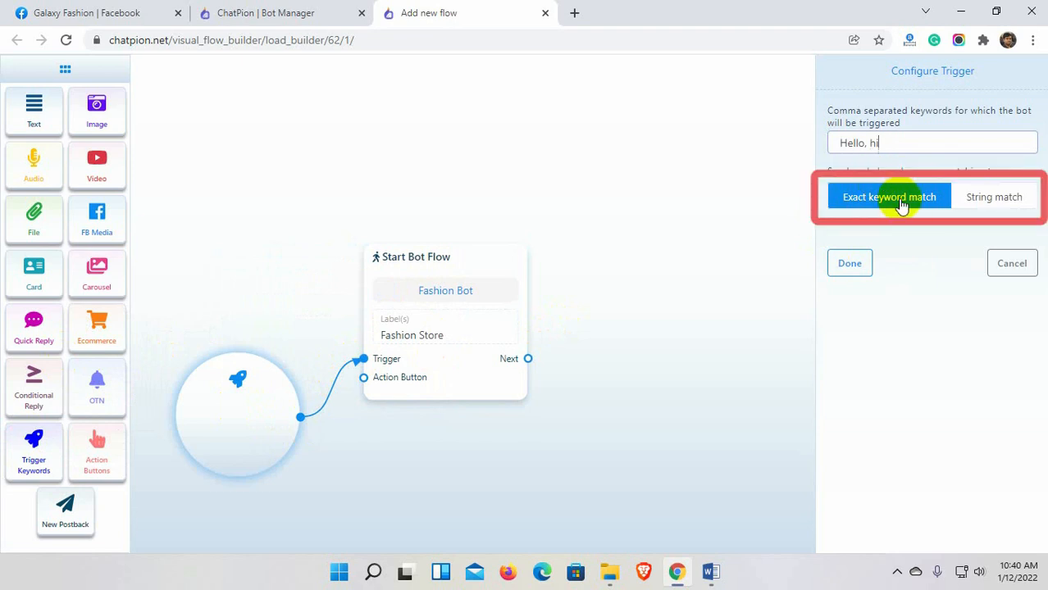
{"action": "left_click", "coordinate": [1005, 202]}
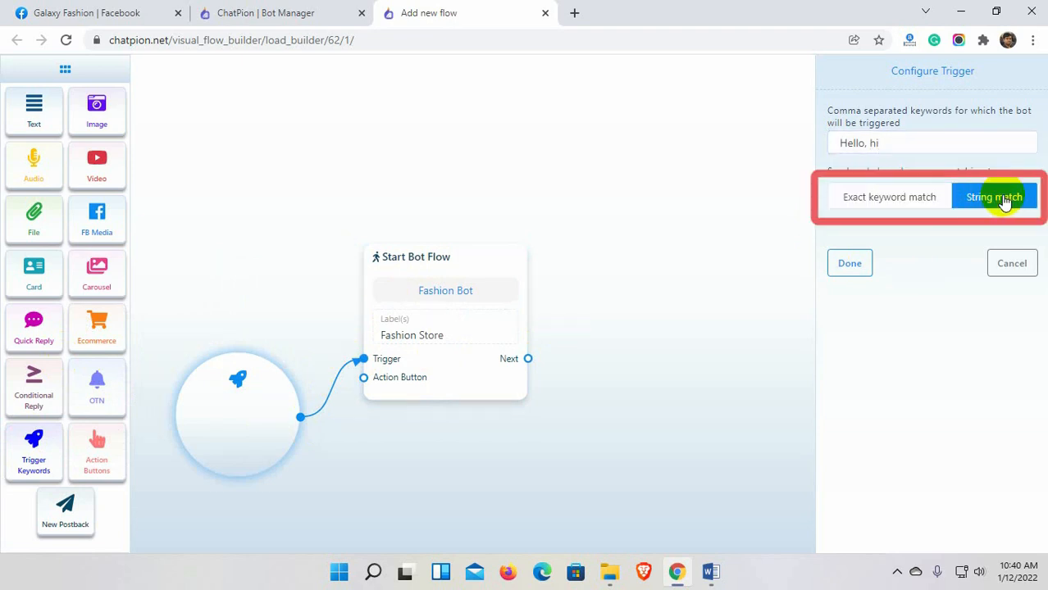
{"action": "left_click", "coordinate": [904, 201]}
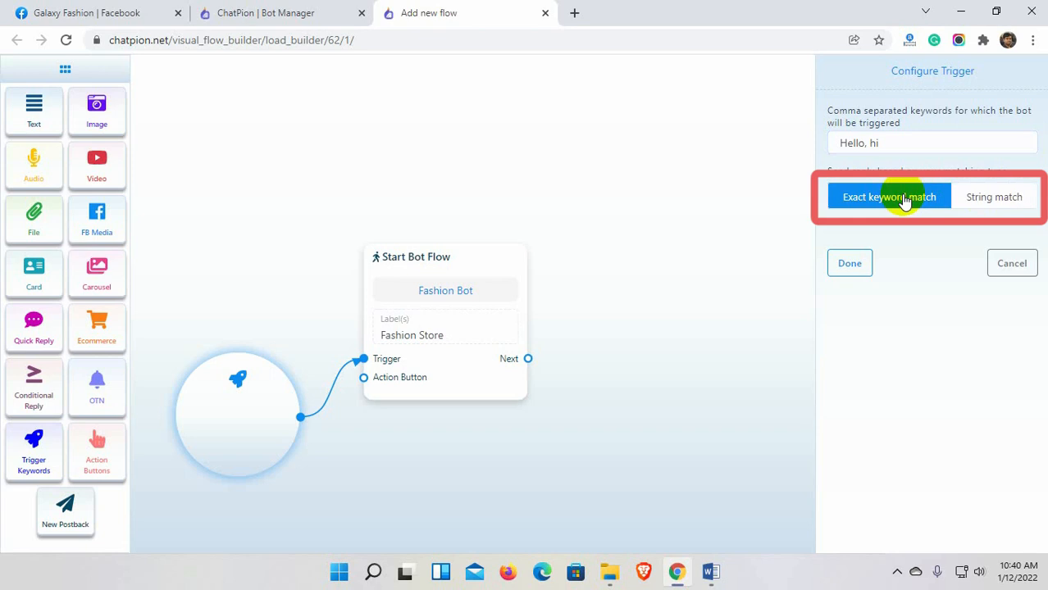
{"action": "left_click", "coordinate": [854, 266]}
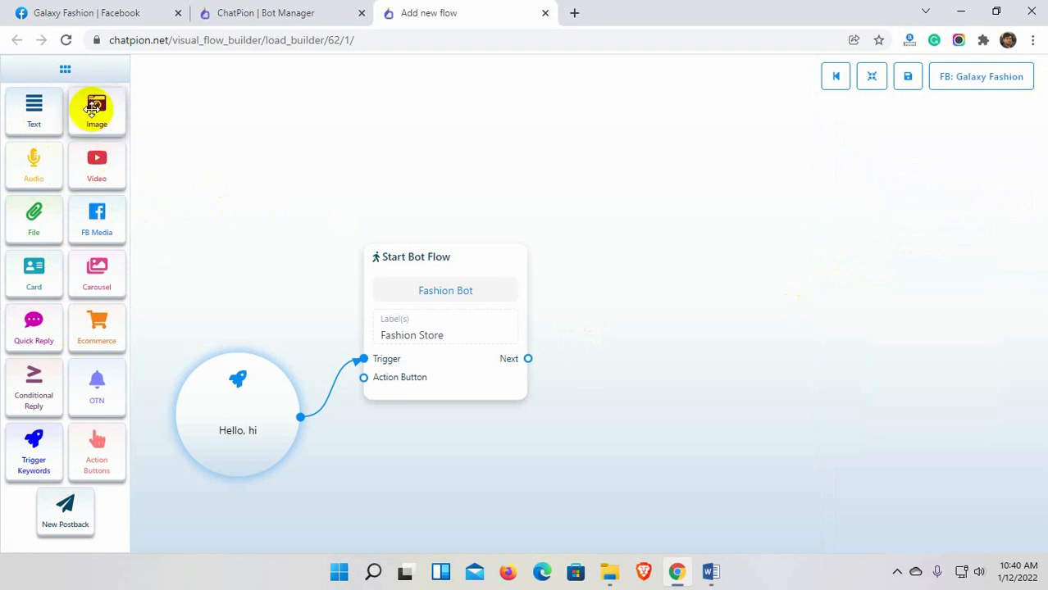
Add an Image reply after the start node using the uploaded pocket-watch photo.
{"action": "left_click_drag", "start_coordinate": [93, 109], "coordinate": [614, 279]}
{"action": "left_click_drag", "start_coordinate": [528, 358], "coordinate": [613, 356]}
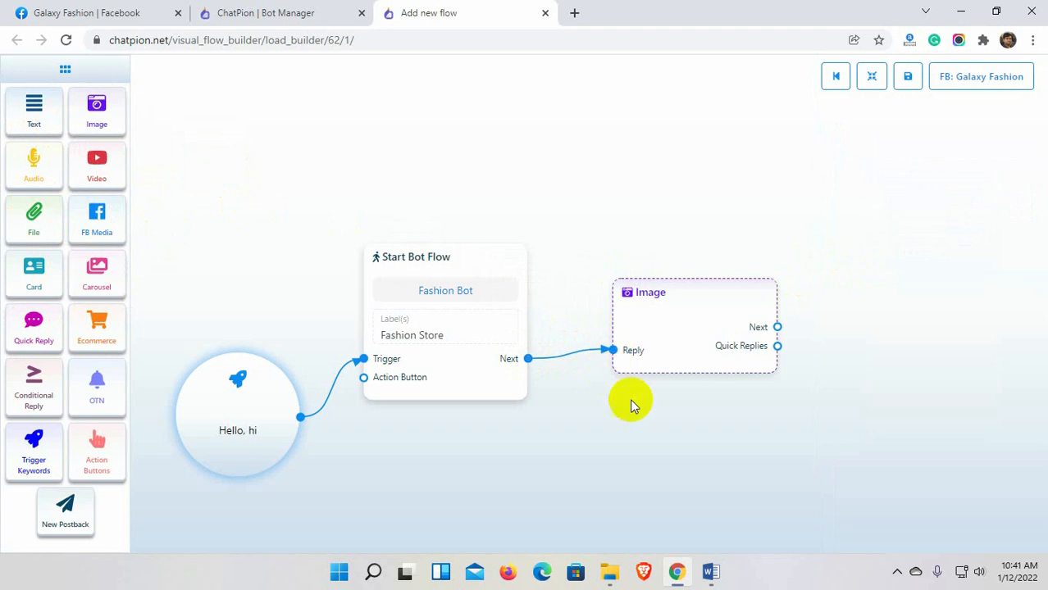
{"action": "double_click", "coordinate": [698, 333]}
{"action": "left_click", "coordinate": [933, 214]}
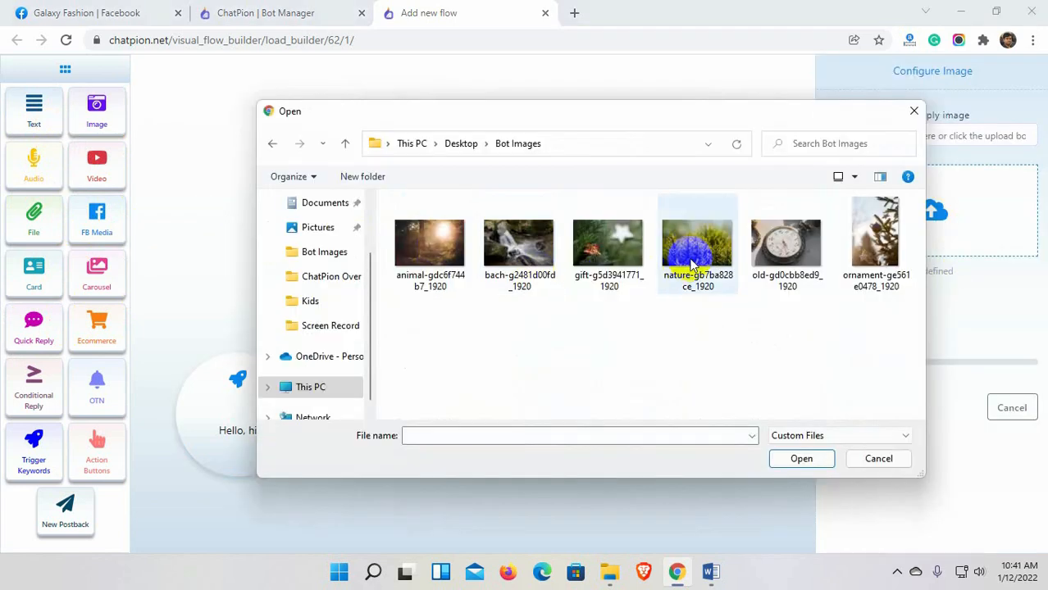
{"action": "left_click", "coordinate": [786, 243]}
{"action": "left_click", "coordinate": [795, 458]}
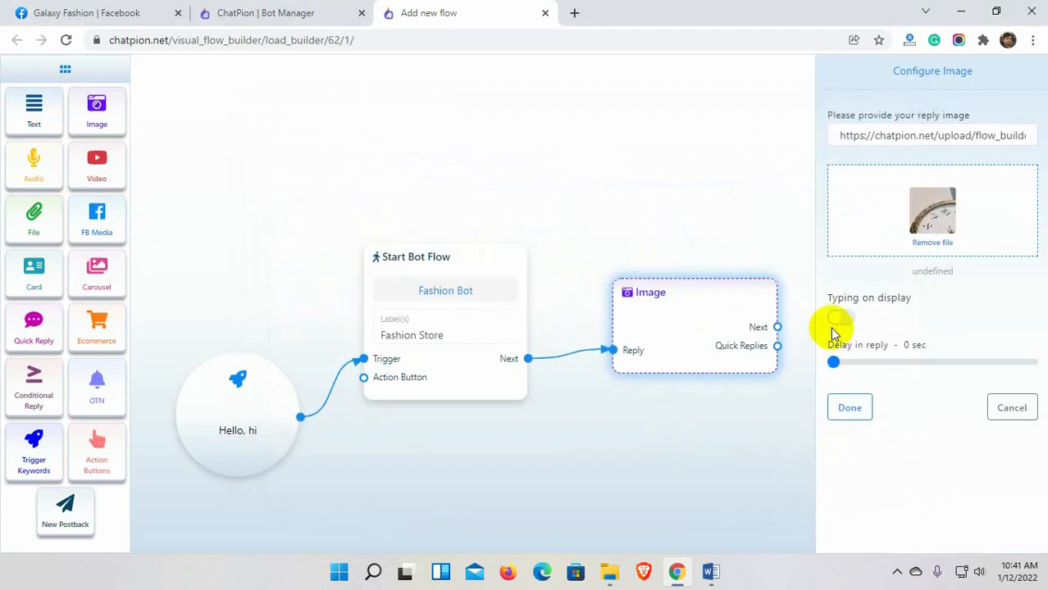
Show typing for 3 seconds before the image, then rearrange the flow layout.
{"action": "left_click", "coordinate": [838, 319]}
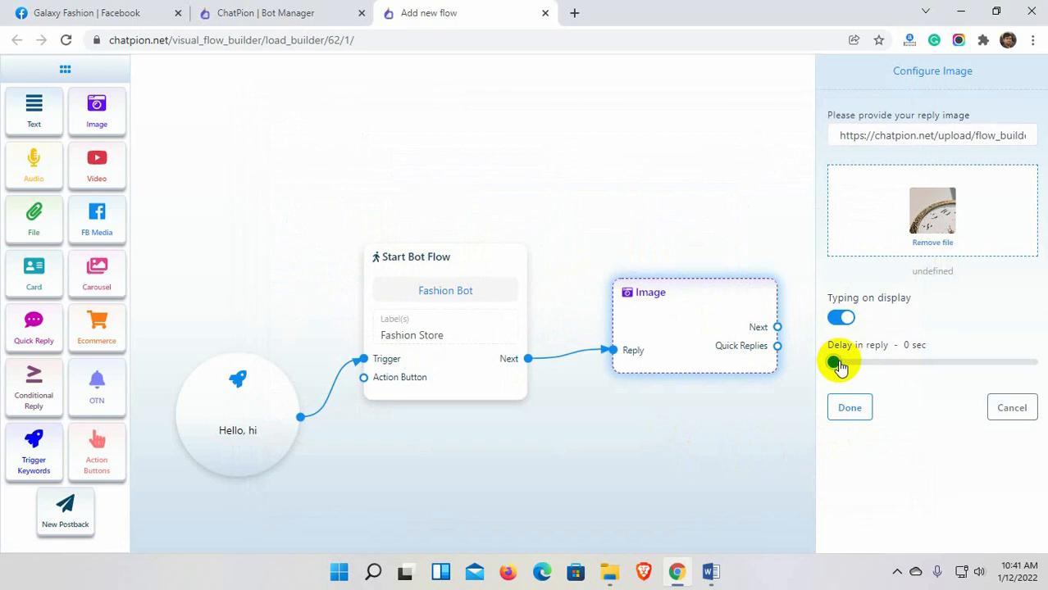
{"action": "left_click", "coordinate": [840, 408]}
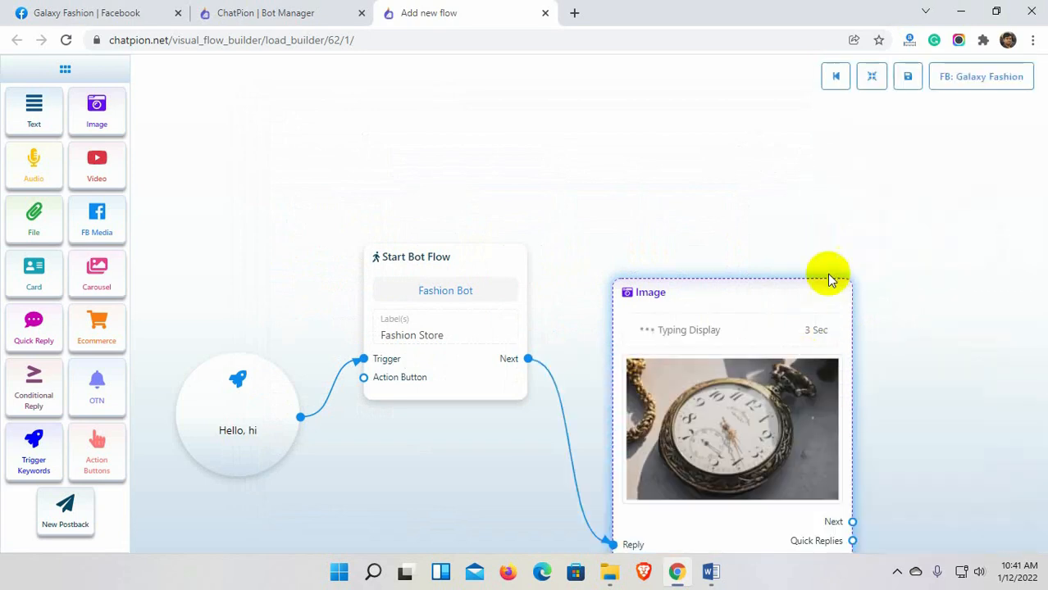
{"action": "left_click", "coordinate": [872, 79]}
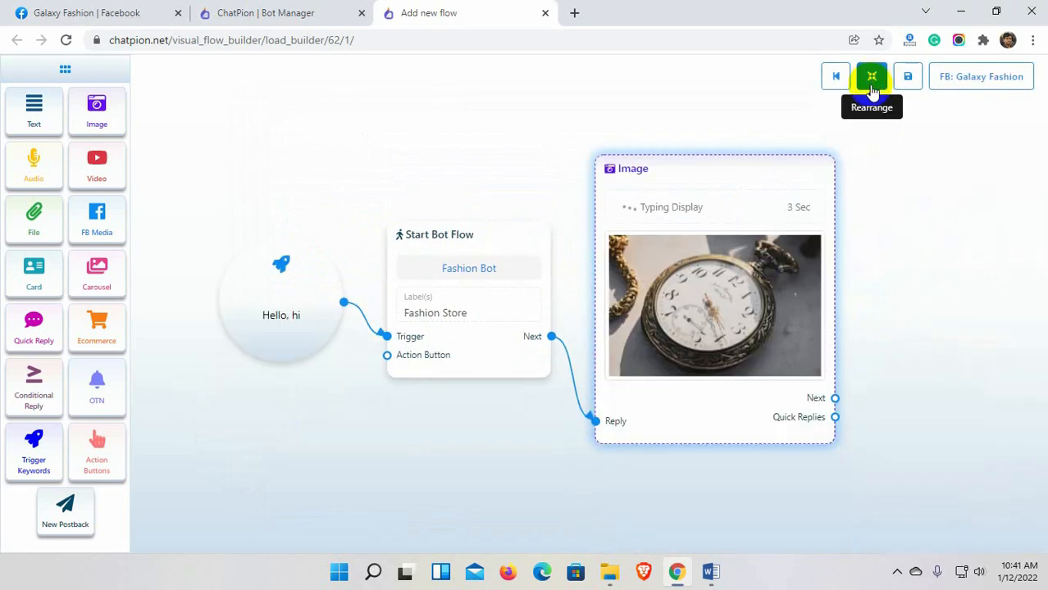
Pan the flow left and drag a link from the Image node's Next socket onto empty canvas.
{"action": "left_click_drag", "start_coordinate": [815, 290], "coordinate": [621, 304]}
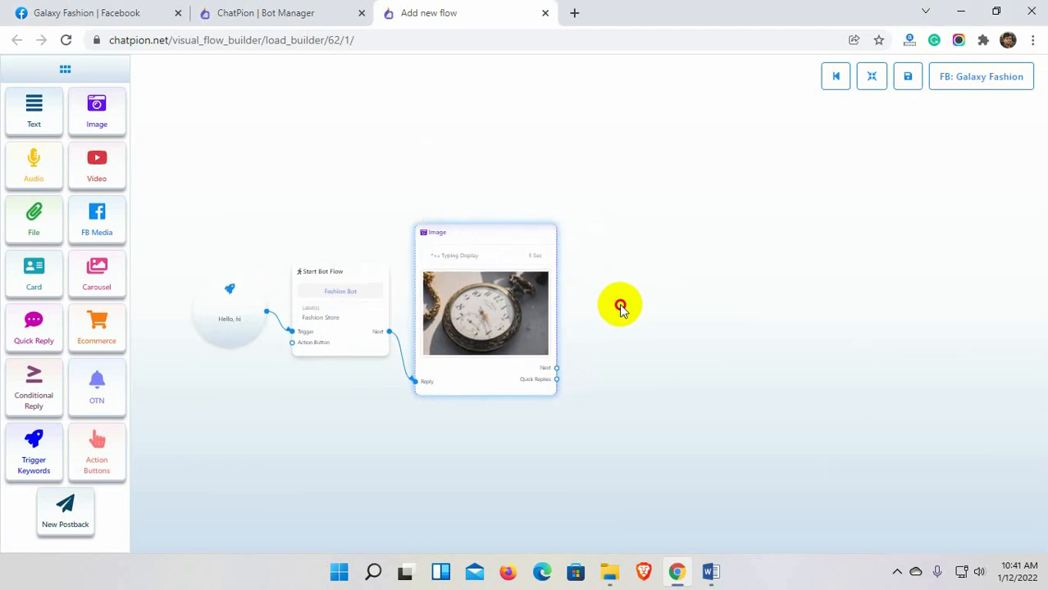
{"action": "scroll", "coordinate": [620, 306], "scroll_direction": "up", "scroll_amount": 1}
{"action": "scroll", "coordinate": [619, 306], "scroll_direction": "down", "scroll_amount": 2}
{"action": "scroll", "coordinate": [617, 306], "scroll_direction": "up", "scroll_amount": 1}
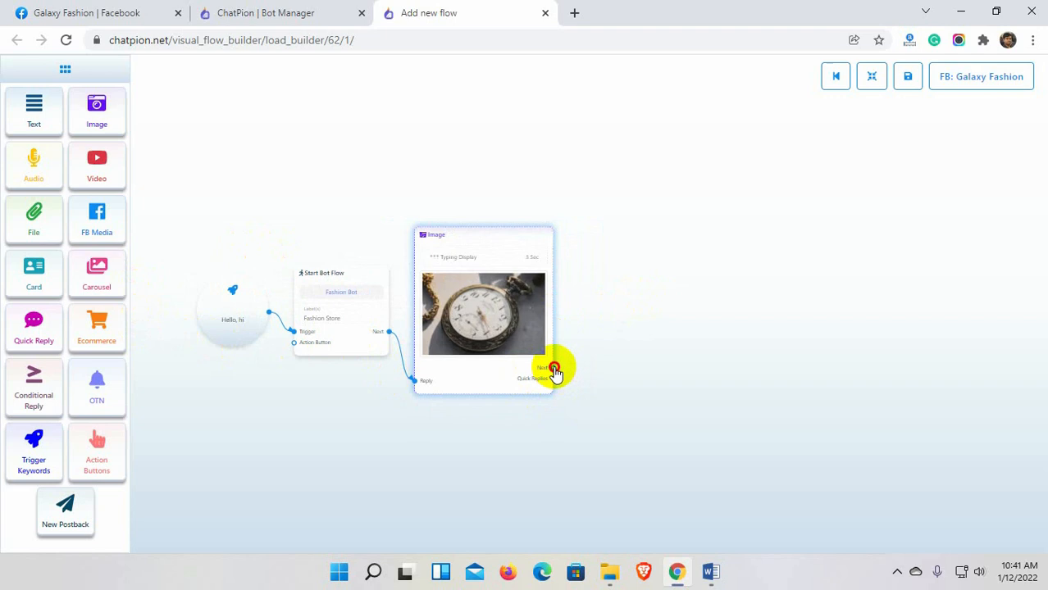
{"action": "left_click_drag", "start_coordinate": [554, 369], "coordinate": [589, 285]}
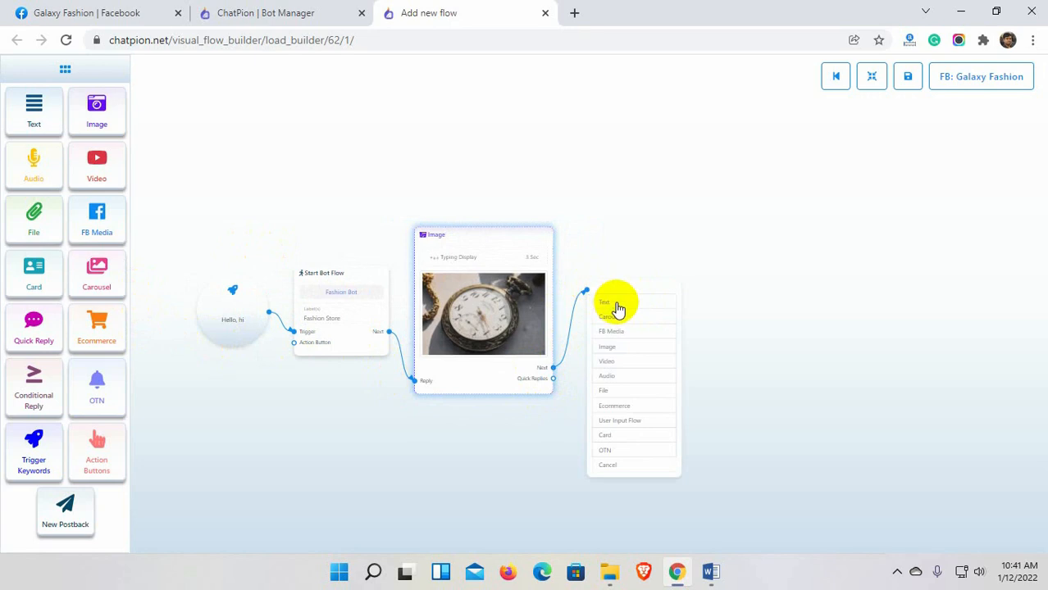
Add a Text reply 'Thank you for contacting us. Please click the below buttons.' with a Button node.
{"action": "left_click", "coordinate": [613, 303]}
{"action": "double_click", "coordinate": [679, 335]}
{"action": "left_click", "coordinate": [913, 182]}
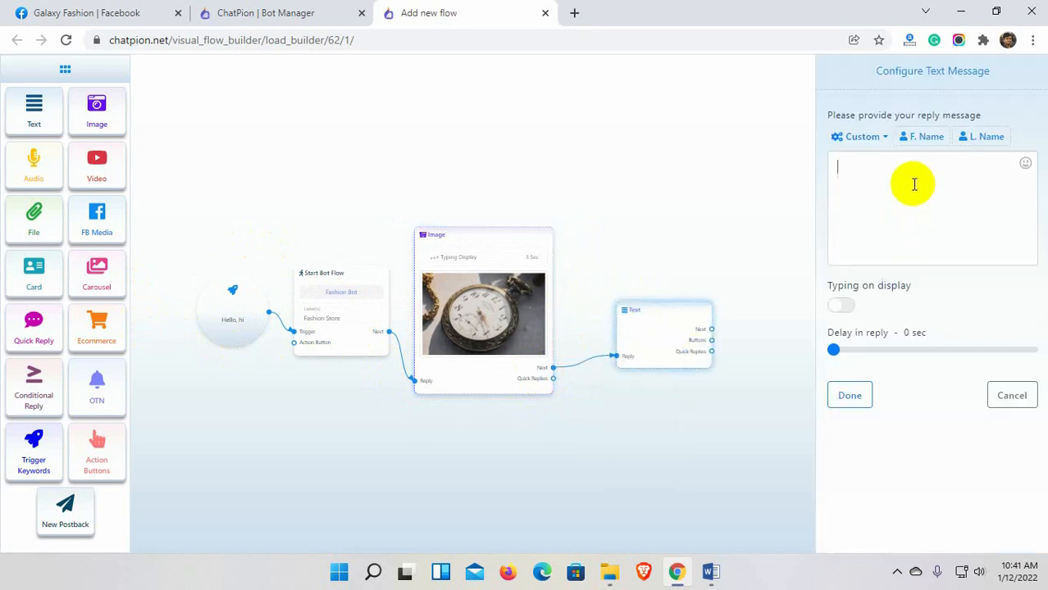
{"action": "type", "text": "Thank you for contacting us."}
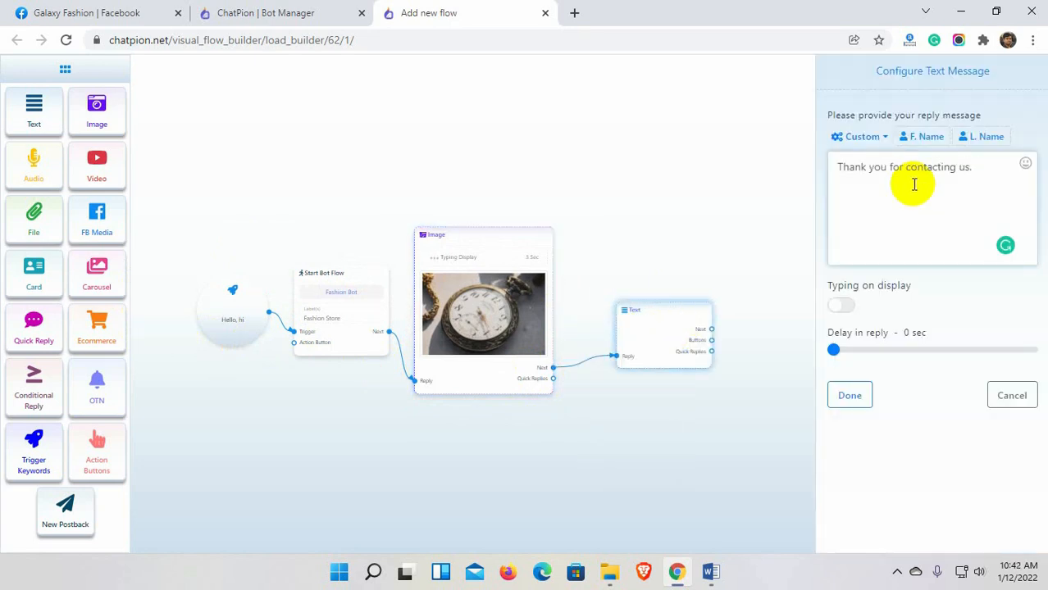
{"action": "type", "text": " Please click the below buttons"}
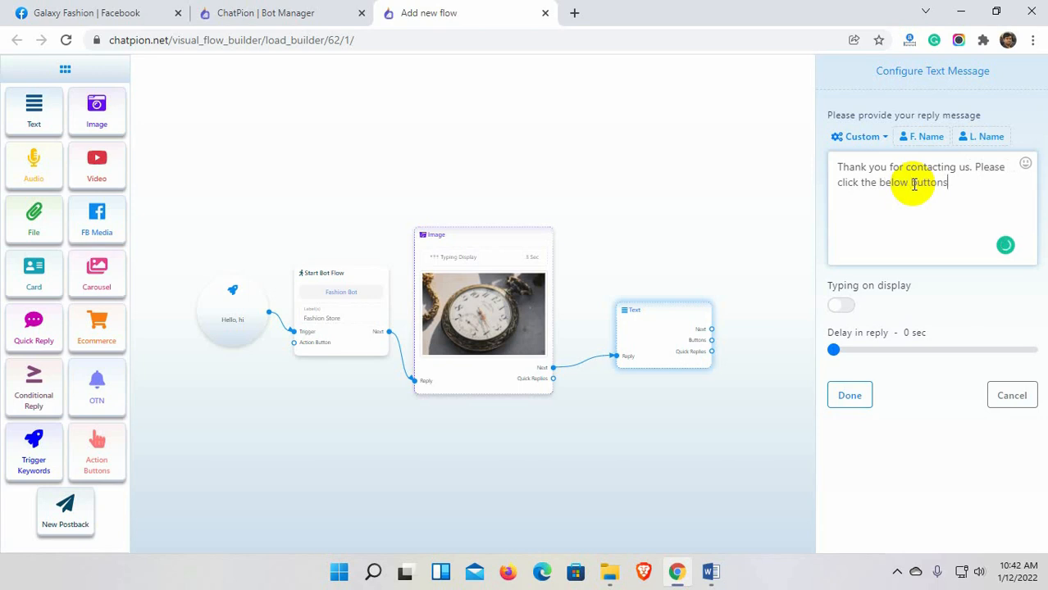
{"action": "type", "text": "."}
{"action": "left_click", "coordinate": [853, 398]}
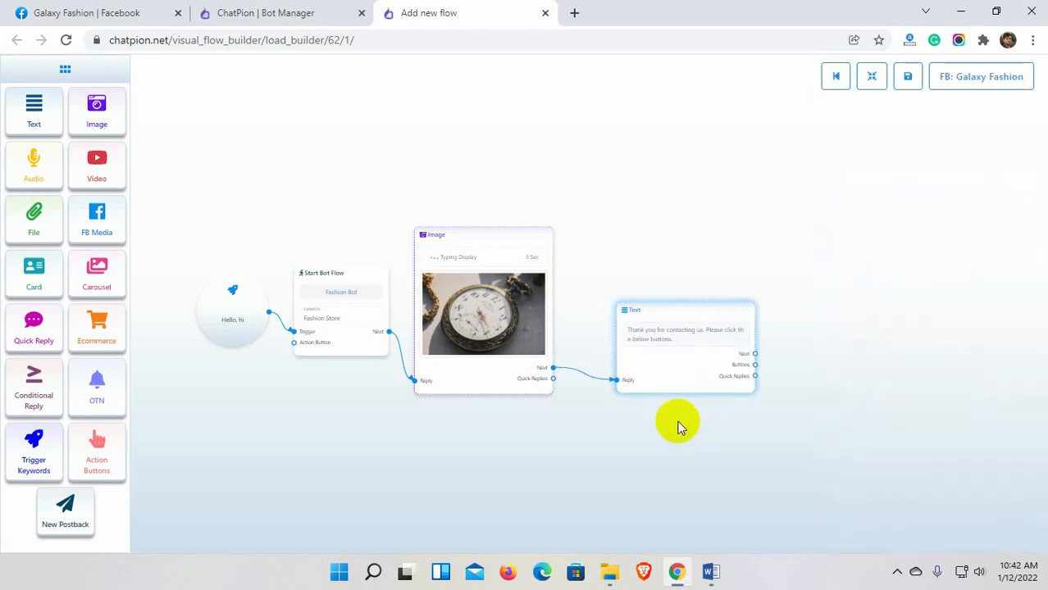
{"action": "left_click_drag", "start_coordinate": [754, 364], "coordinate": [791, 295]}
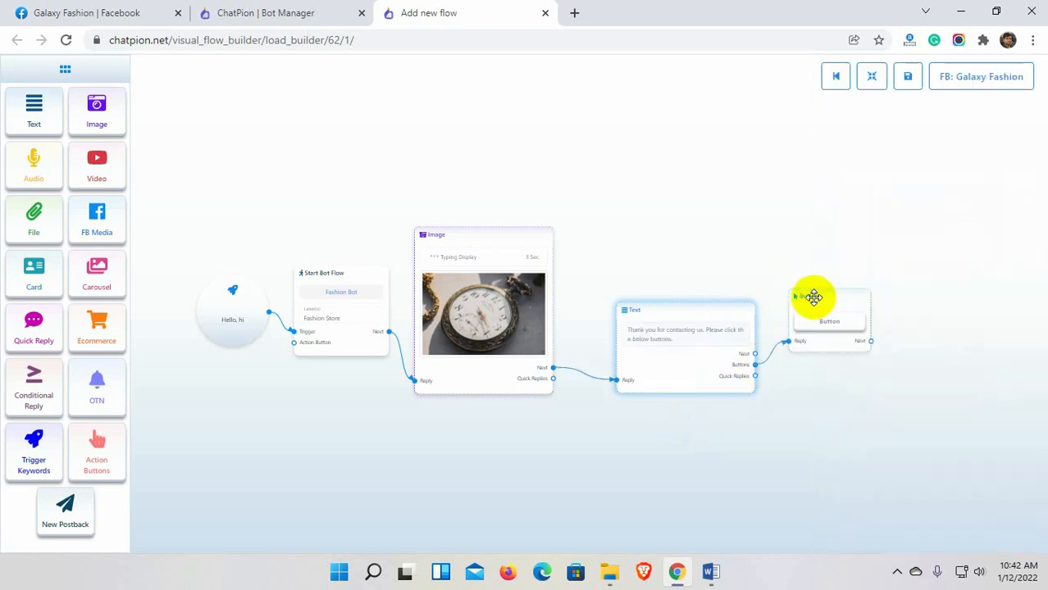
Clone the Button node and connect the copy as a second button on the message.
{"action": "right_click", "coordinate": [813, 297]}
{"action": "left_click", "coordinate": [841, 338]}
{"action": "left_click_drag", "start_coordinate": [755, 364], "coordinate": [788, 420]}
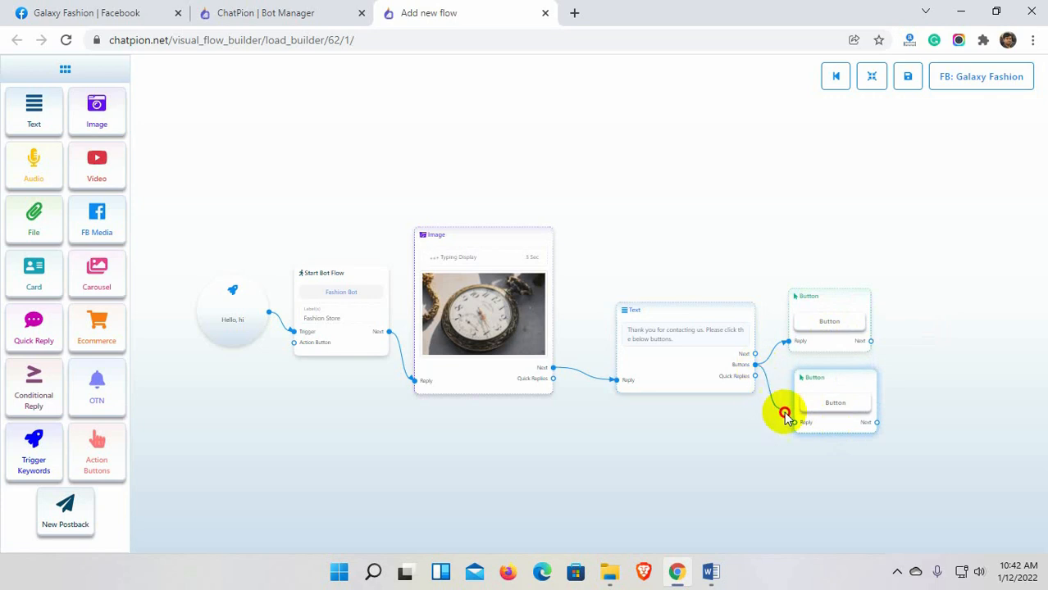
Name the top button 'Get Updated' and link it to a new postback titled 'Get Update'.
{"action": "double_click", "coordinate": [823, 323]}
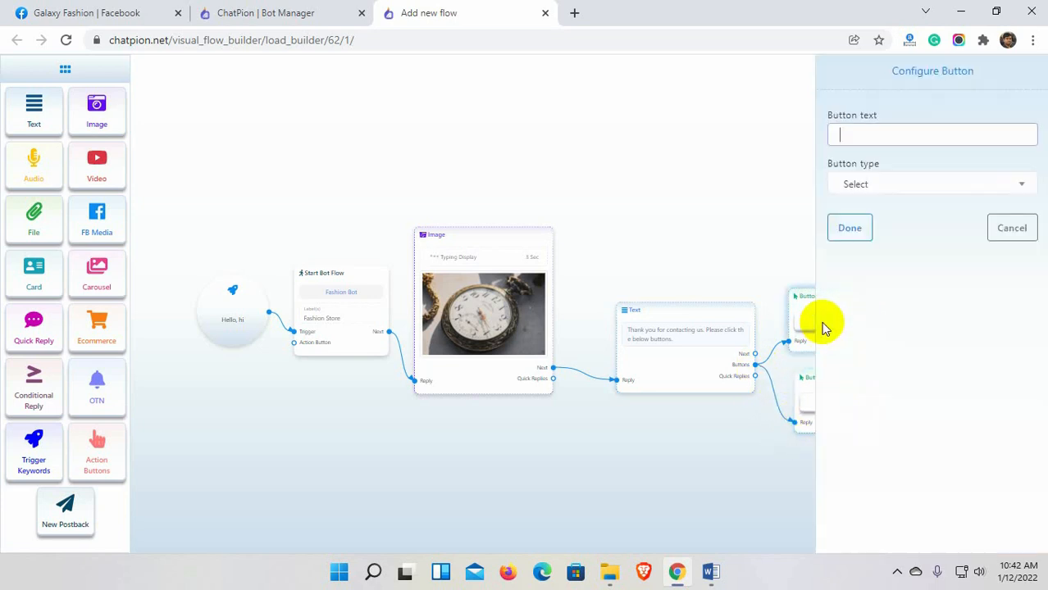
{"action": "type", "text": "Get Updated"}
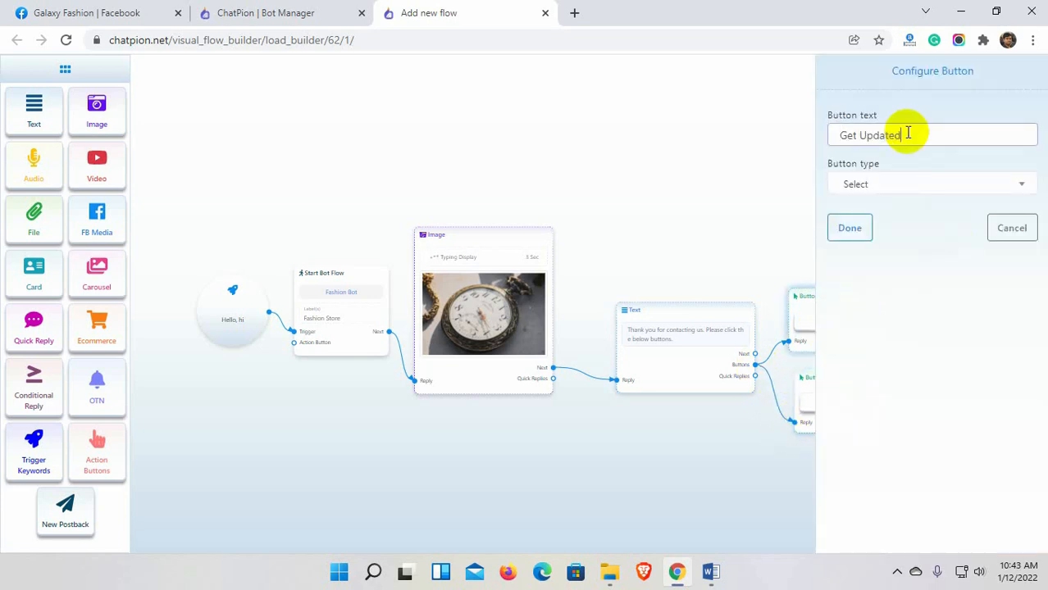
{"action": "left_click", "coordinate": [908, 189]}
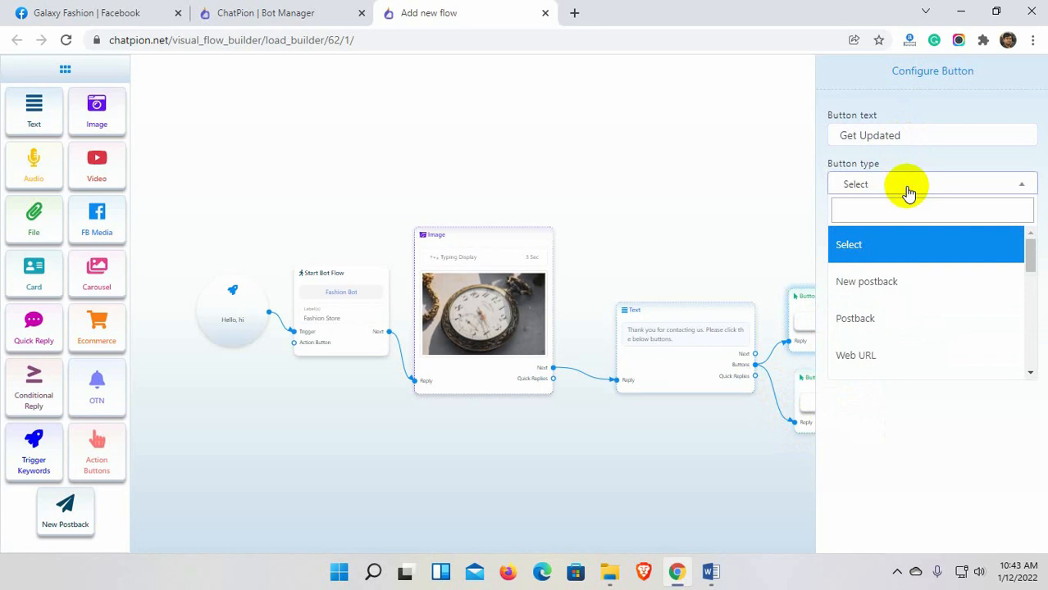
{"action": "left_click", "coordinate": [898, 280]}
{"action": "left_click", "coordinate": [850, 231]}
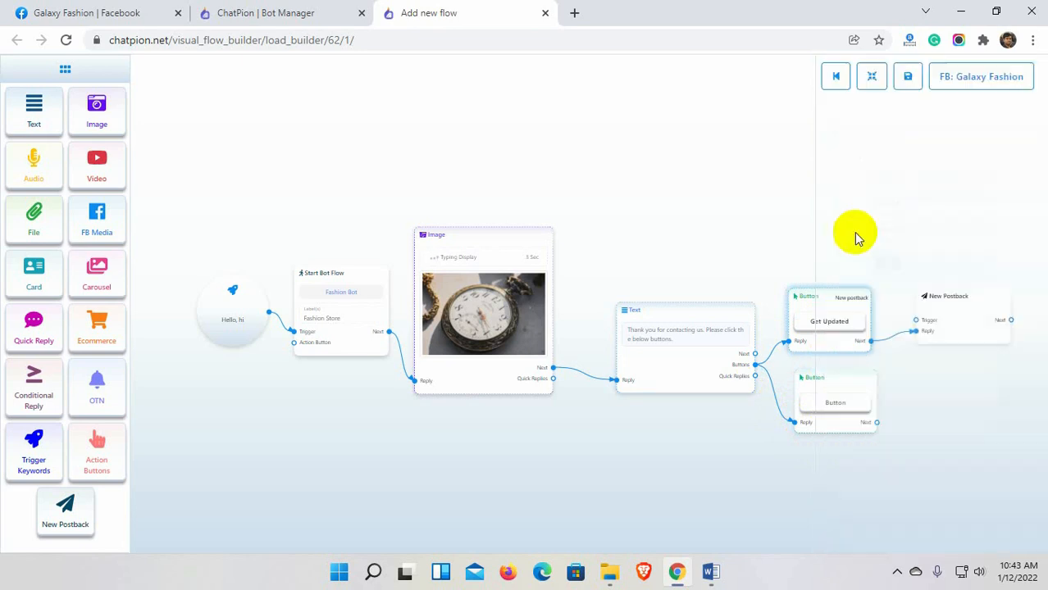
{"action": "left_click", "coordinate": [864, 328]}
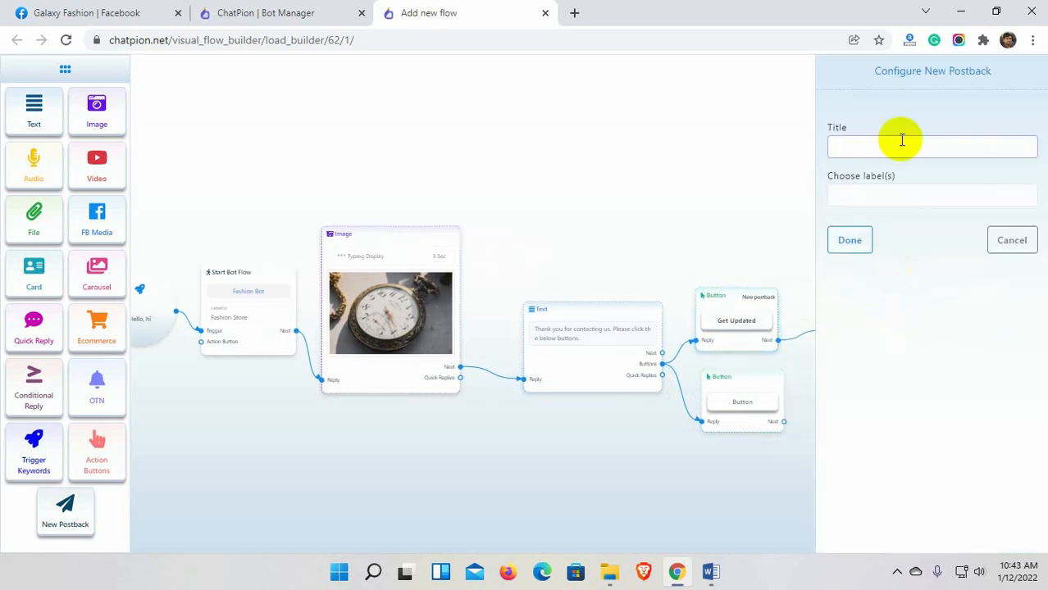
{"action": "type", "text": "Get Update"}
{"action": "left_click", "coordinate": [853, 240]}
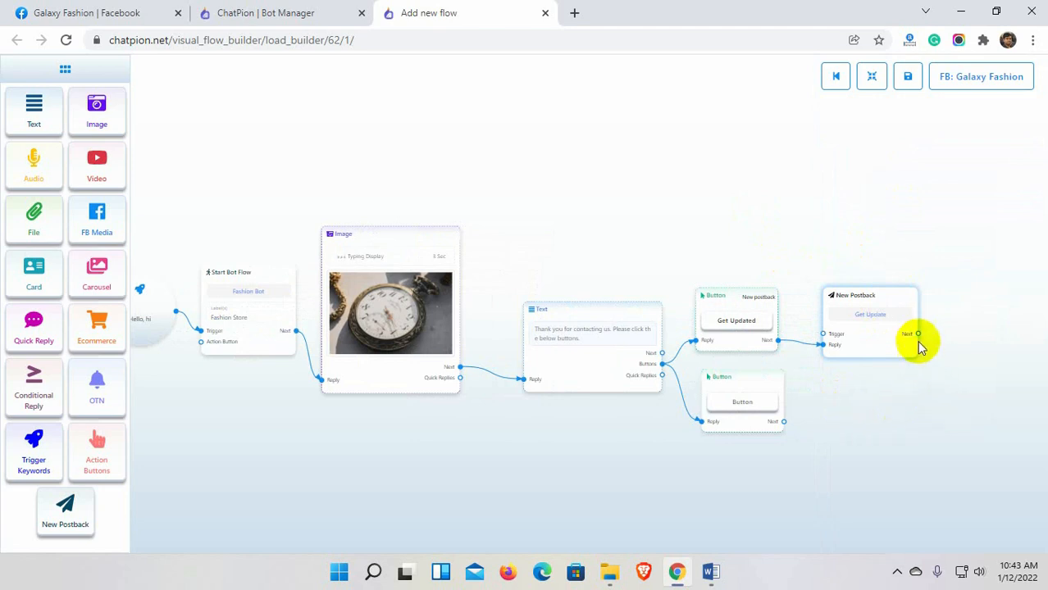
Add a Text reply after Get Update: 'Please send us your phone or email to get updated.'.
{"action": "left_click_drag", "start_coordinate": [919, 334], "coordinate": [955, 270]}
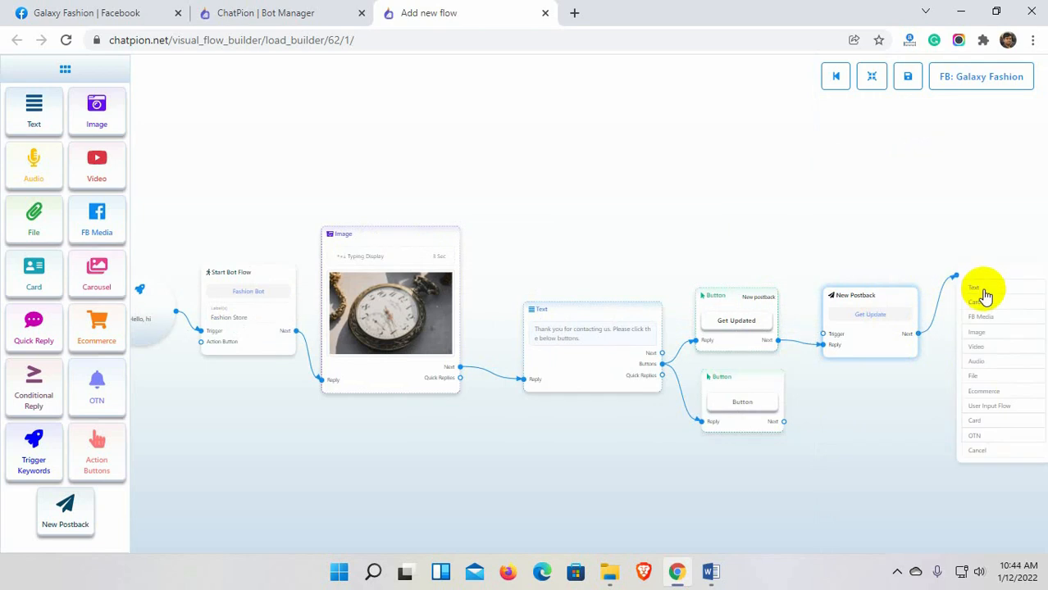
{"action": "left_click", "coordinate": [985, 297]}
{"action": "left_click_drag", "start_coordinate": [973, 385], "coordinate": [812, 393]}
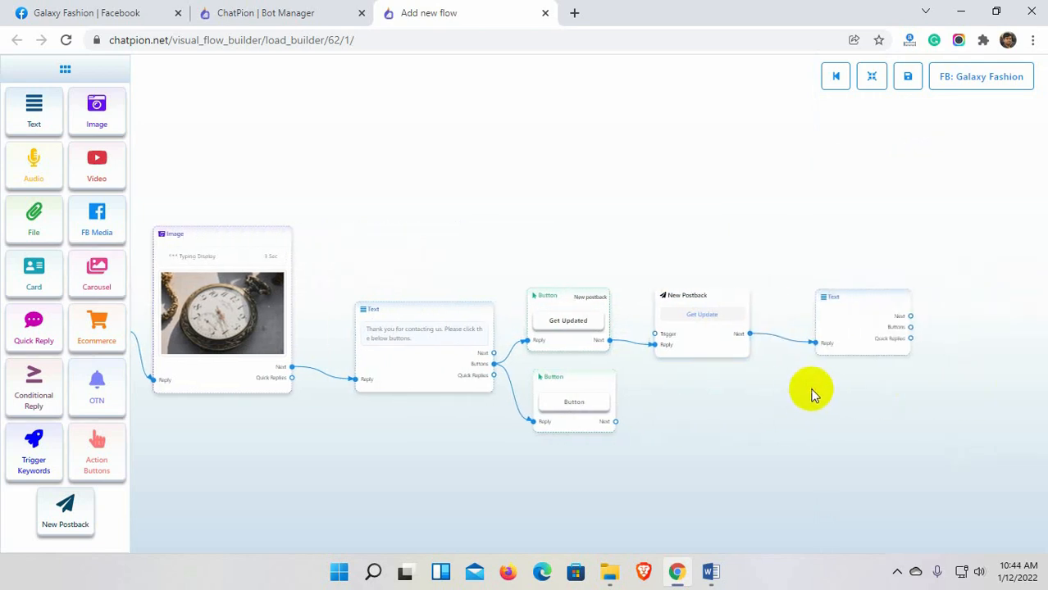
{"action": "double_click", "coordinate": [866, 326]}
{"action": "type", "text": "Please send us your phone or email to get updated."}
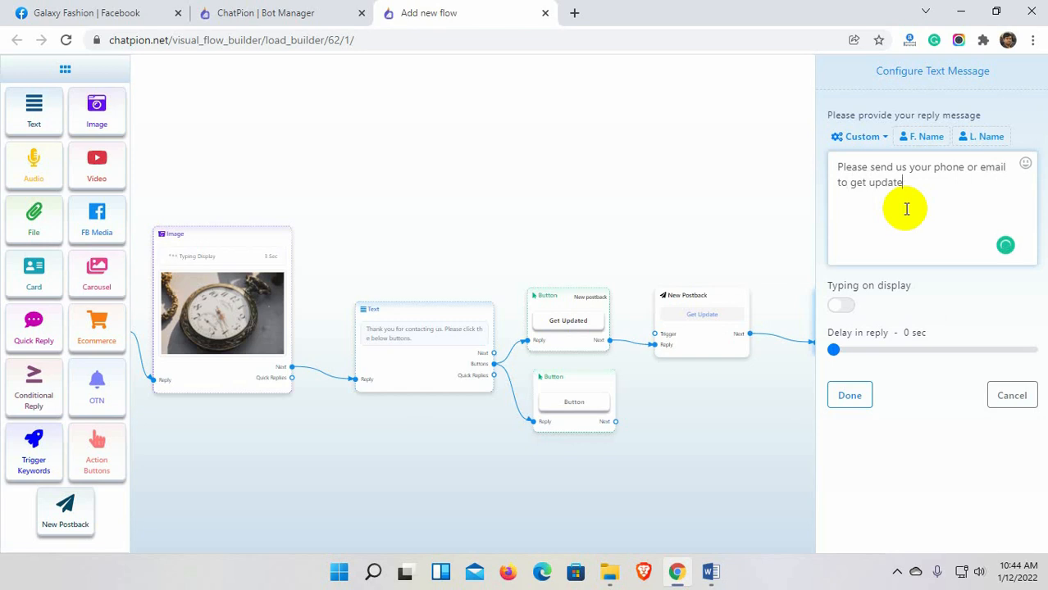
{"action": "left_click", "coordinate": [850, 396]}
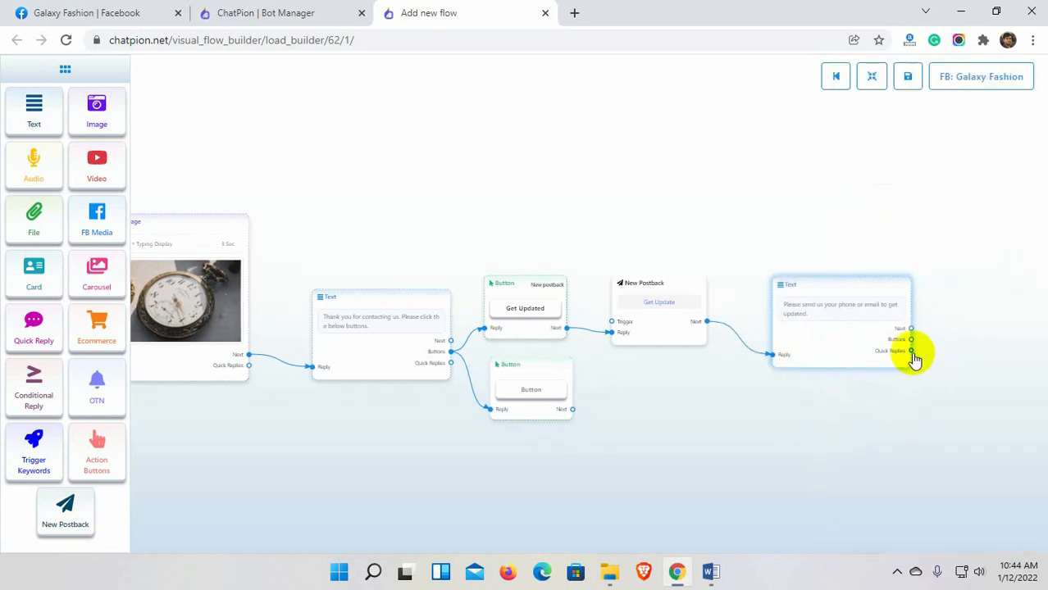
Add a Phone quick reply to the phone-or-email request message.
{"action": "left_click_drag", "start_coordinate": [911, 351], "coordinate": [940, 270]}
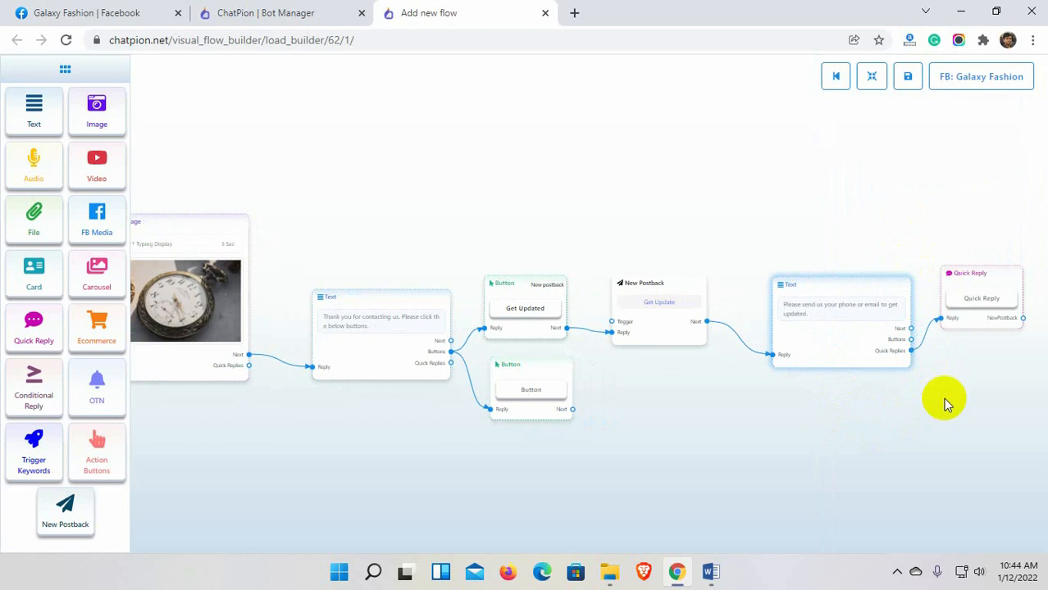
{"action": "left_click_drag", "start_coordinate": [911, 352], "coordinate": [943, 423]}
{"action": "double_click", "coordinate": [873, 273]}
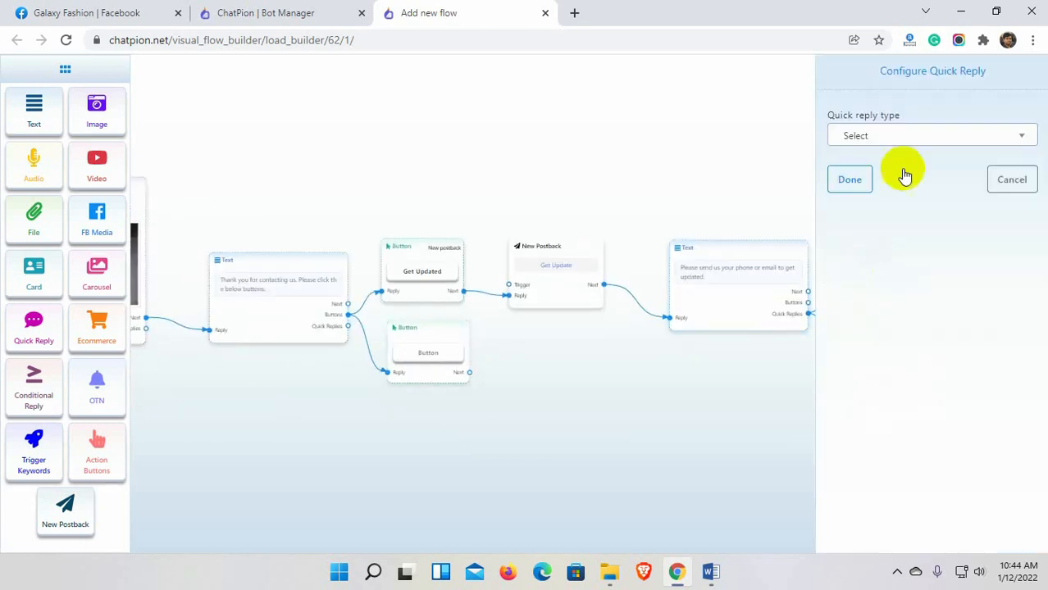
{"action": "left_click", "coordinate": [896, 135]}
{"action": "left_click", "coordinate": [884, 304]}
{"action": "left_click", "coordinate": [849, 179]}
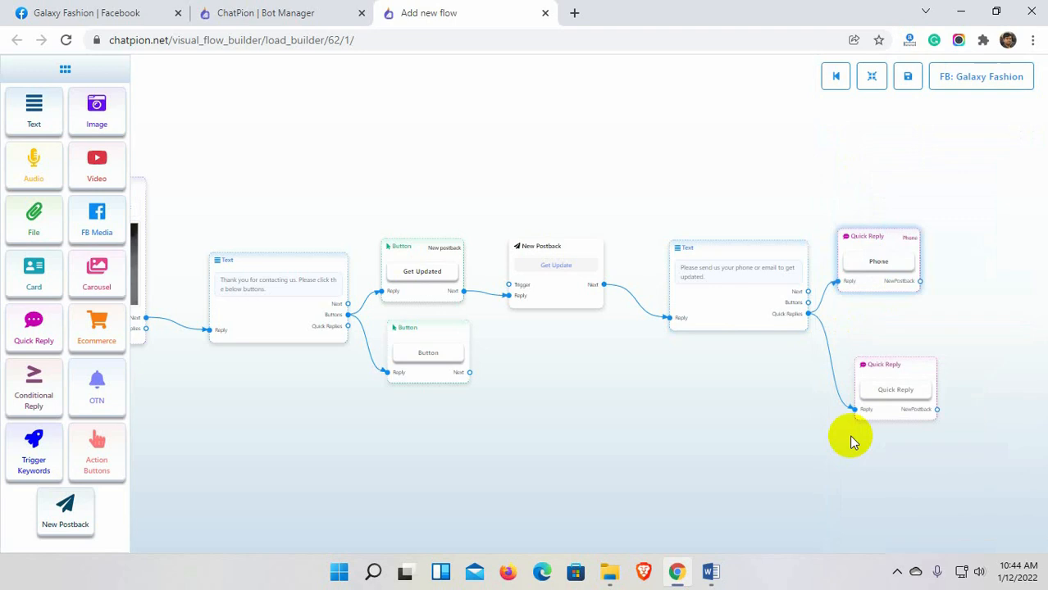
Add an Email quick reply as the second option and rearrange the flow compactly.
{"action": "double_click", "coordinate": [894, 397]}
{"action": "left_click", "coordinate": [894, 146]}
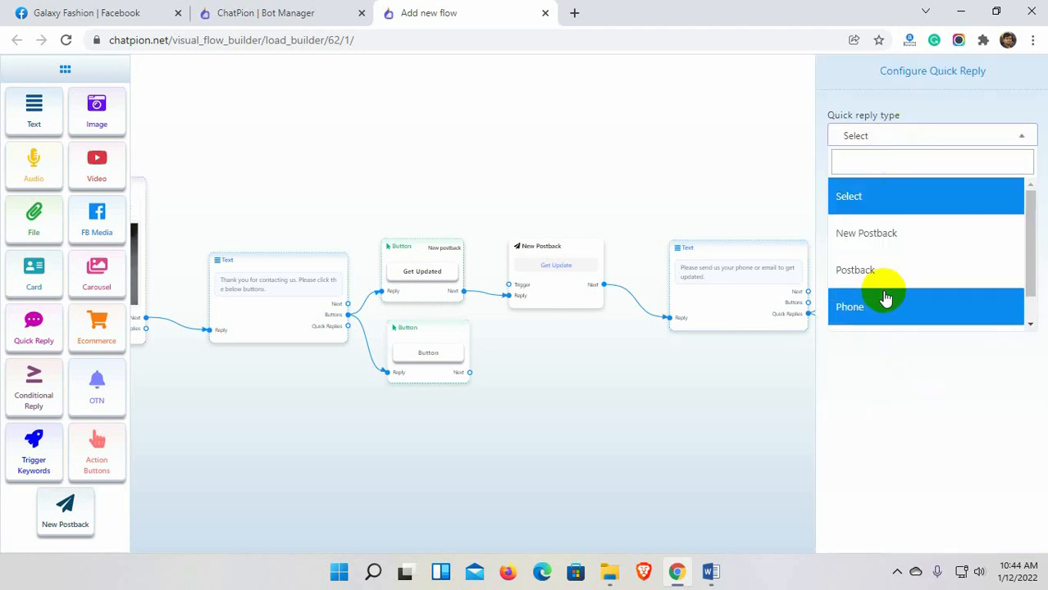
{"action": "scroll", "coordinate": [884, 299], "scroll_direction": "down", "scroll_amount": 1}
{"action": "left_click", "coordinate": [876, 313]}
{"action": "left_click", "coordinate": [850, 179]}
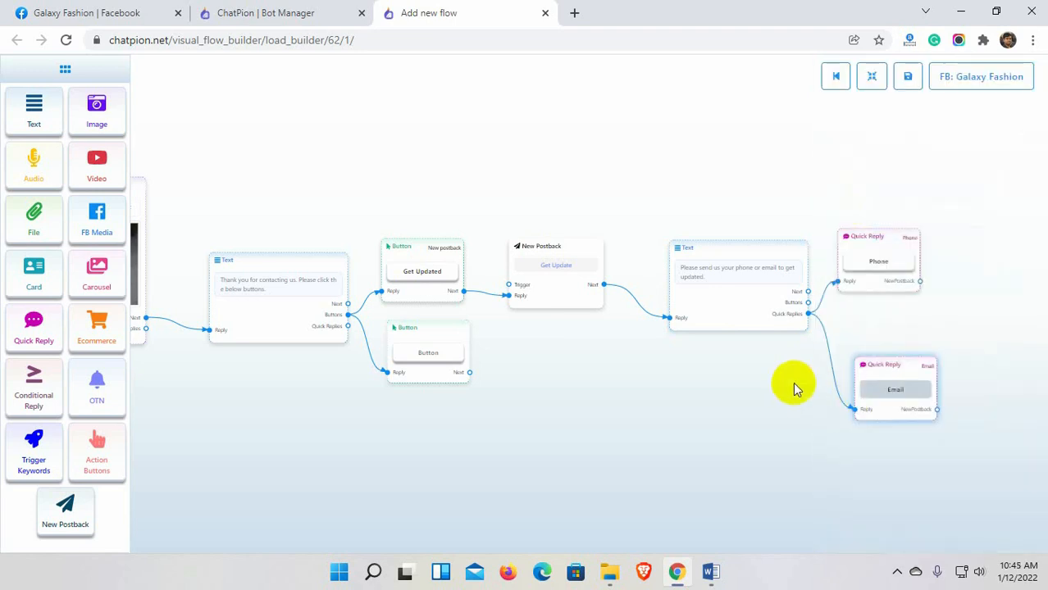
{"action": "left_click", "coordinate": [872, 76]}
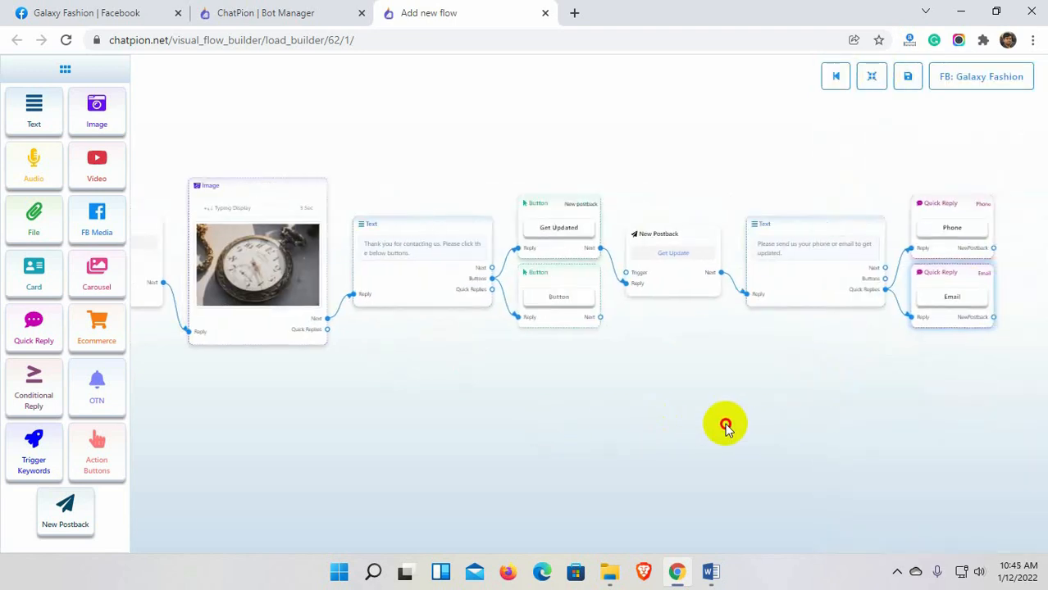
Make the second button a See Products button that starts a new postback.
{"action": "left_click", "coordinate": [553, 307]}
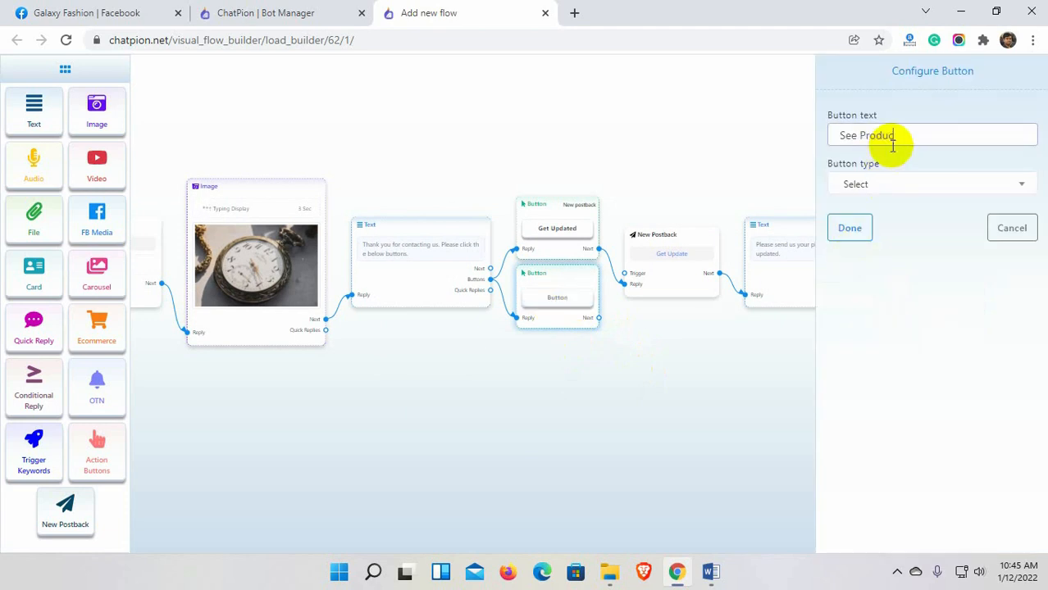
{"action": "left_click", "coordinate": [892, 186]}
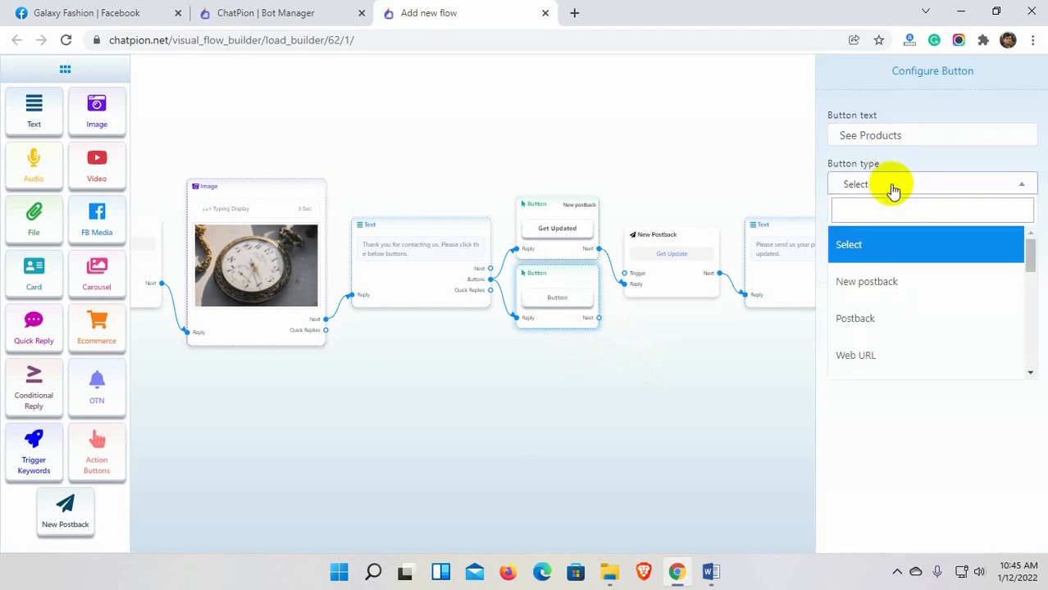
{"action": "left_click", "coordinate": [890, 283]}
{"action": "left_click", "coordinate": [857, 229]}
Move the new postback below the flow and title it See Products.
{"action": "left_click_drag", "start_coordinate": [639, 340], "coordinate": [666, 378]}
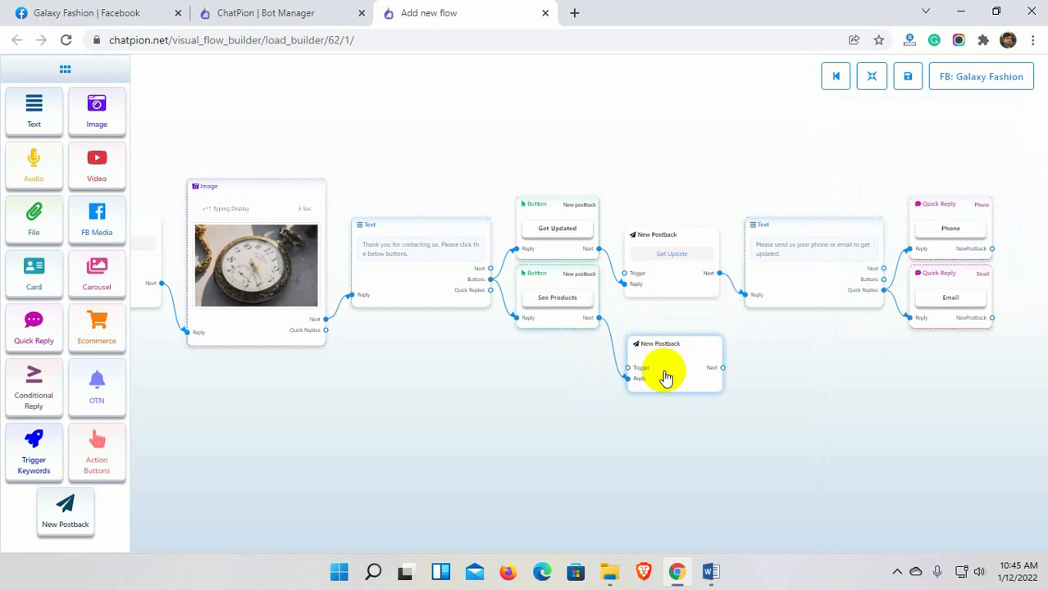
{"action": "left_click", "coordinate": [666, 377]}
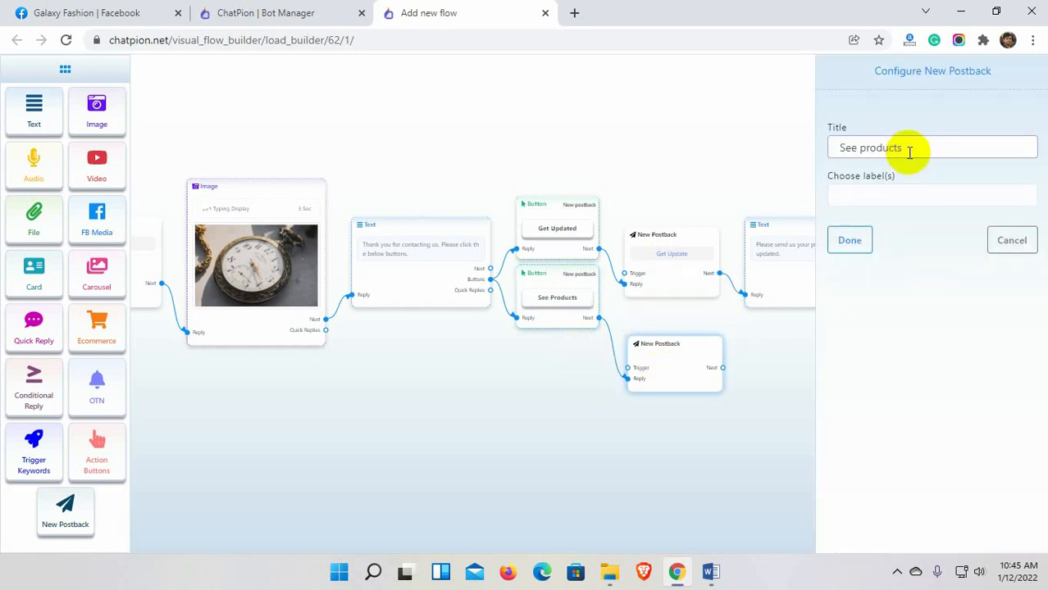
{"action": "left_click", "coordinate": [850, 240]}
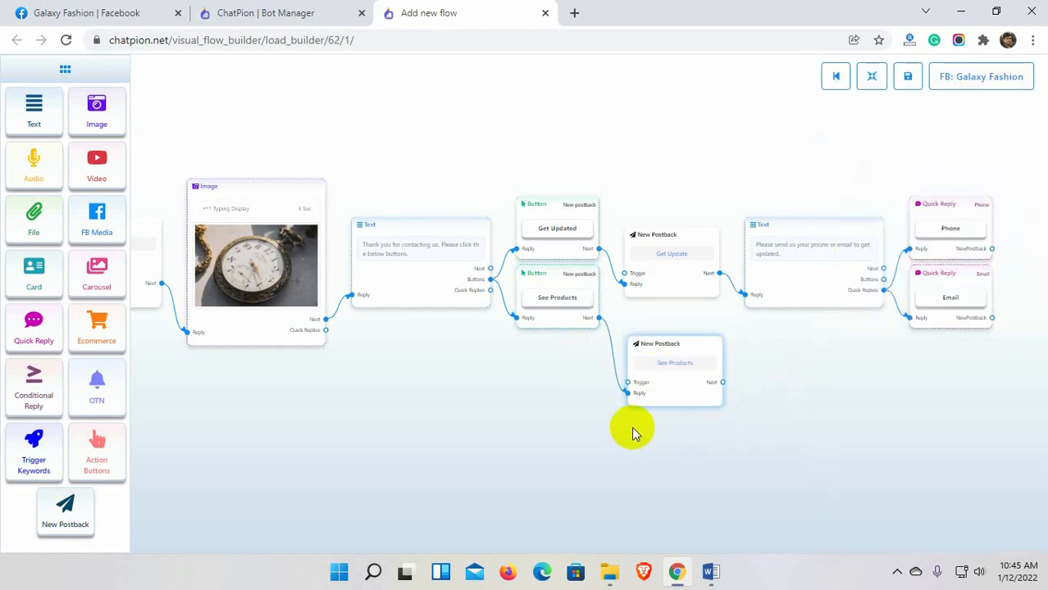
{"action": "left_click_drag", "start_coordinate": [722, 382], "coordinate": [774, 385]}
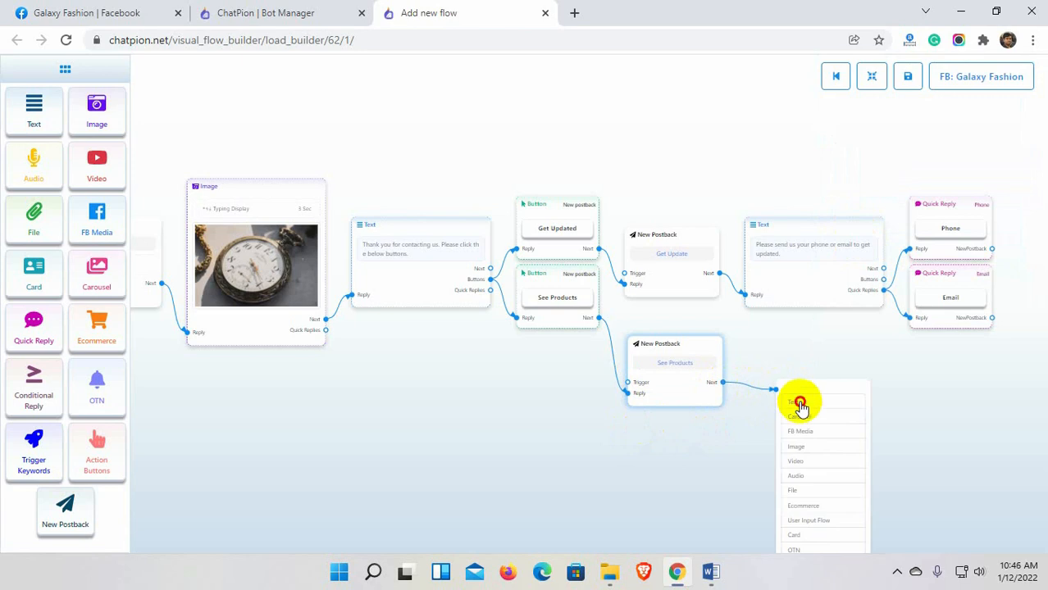
Add a Text reply 'Thank you for your interest.' after the See Products postback.
{"action": "left_click", "coordinate": [801, 404]}
{"action": "left_click", "coordinate": [829, 422]}
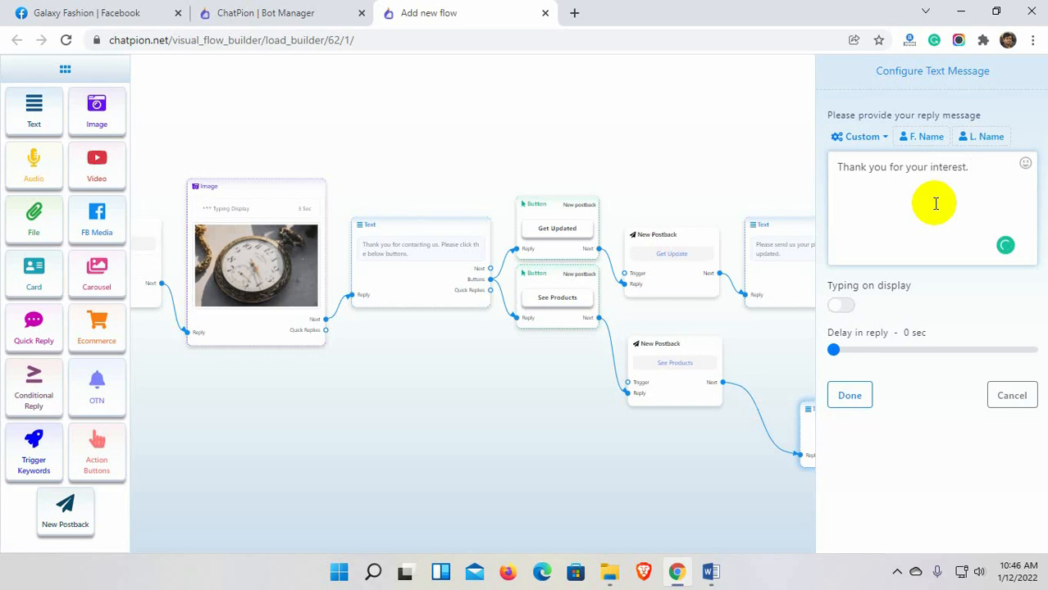
{"action": "left_click", "coordinate": [850, 393]}
{"action": "left_click_drag", "start_coordinate": [819, 509], "coordinate": [736, 470]}
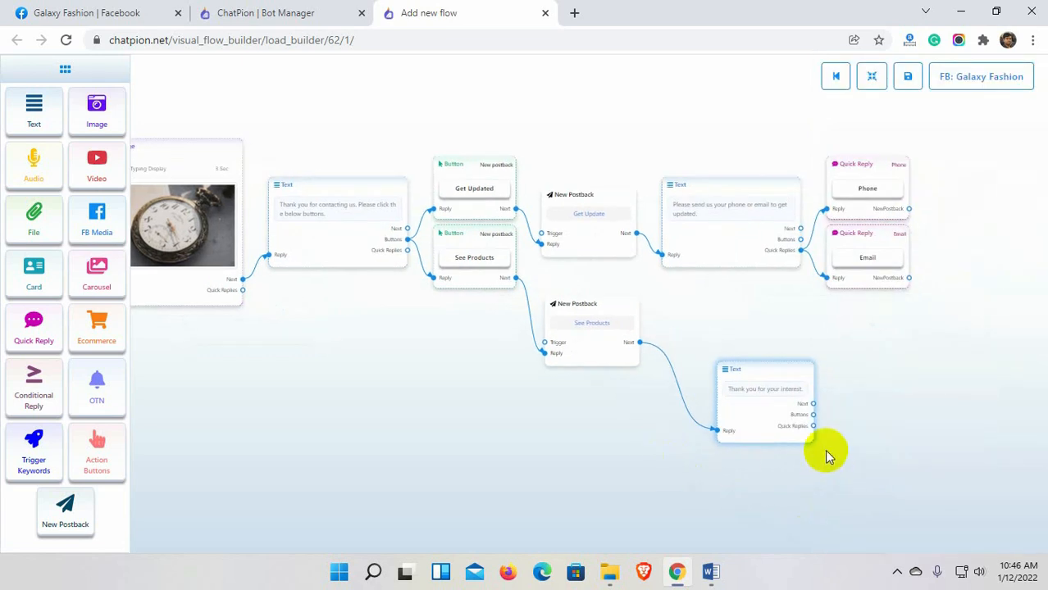
{"action": "left_click_drag", "start_coordinate": [813, 404], "coordinate": [851, 427]}
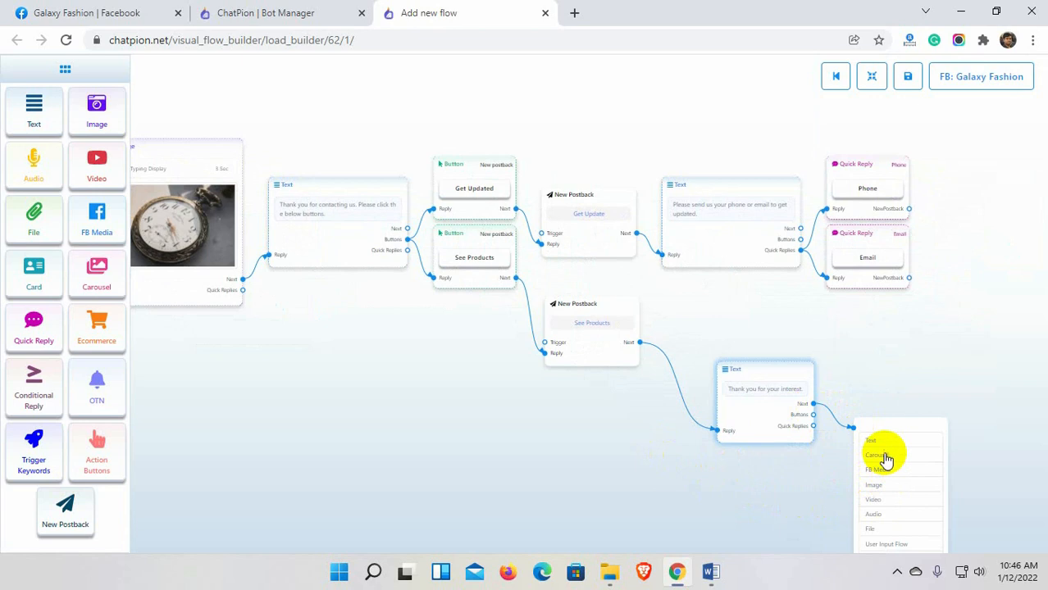
Add a carousel after the thank-you message with typing indicator on and a 1-second delay.
{"action": "left_click", "coordinate": [885, 457]}
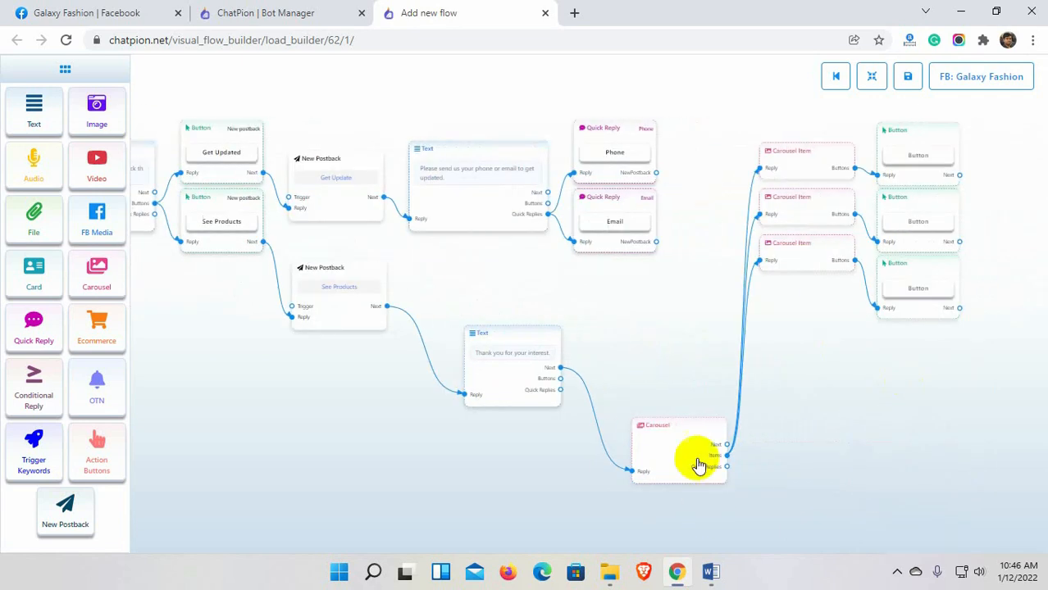
{"action": "double_click", "coordinate": [697, 461]}
{"action": "left_click", "coordinate": [841, 137]}
{"action": "left_click", "coordinate": [842, 182]}
{"action": "left_click", "coordinate": [850, 227]}
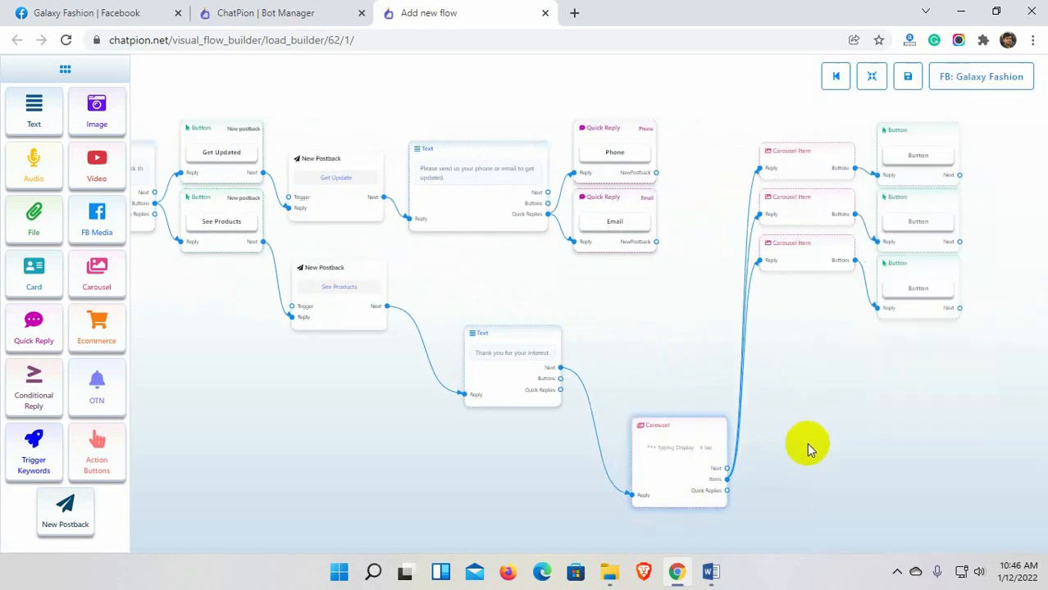
Set the first carousel item to Green Tops, subtitle 'For Kids', with the green dress picture.
{"action": "double_click", "coordinate": [804, 167]}
{"action": "left_click", "coordinate": [939, 220]}
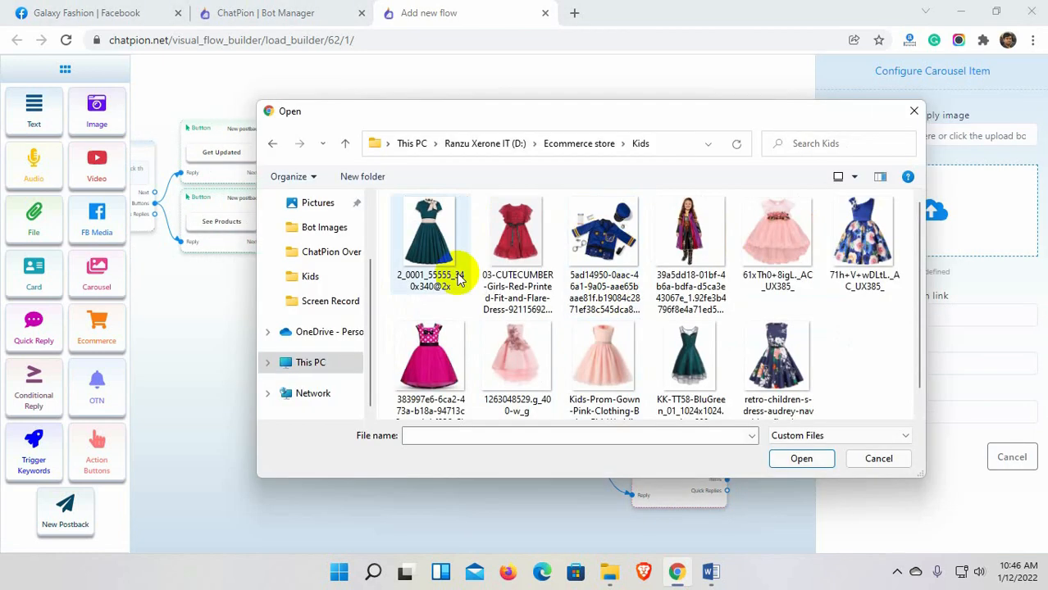
{"action": "left_click", "coordinate": [460, 274]}
{"action": "left_click", "coordinate": [800, 459]}
{"action": "left_click", "coordinate": [873, 366]}
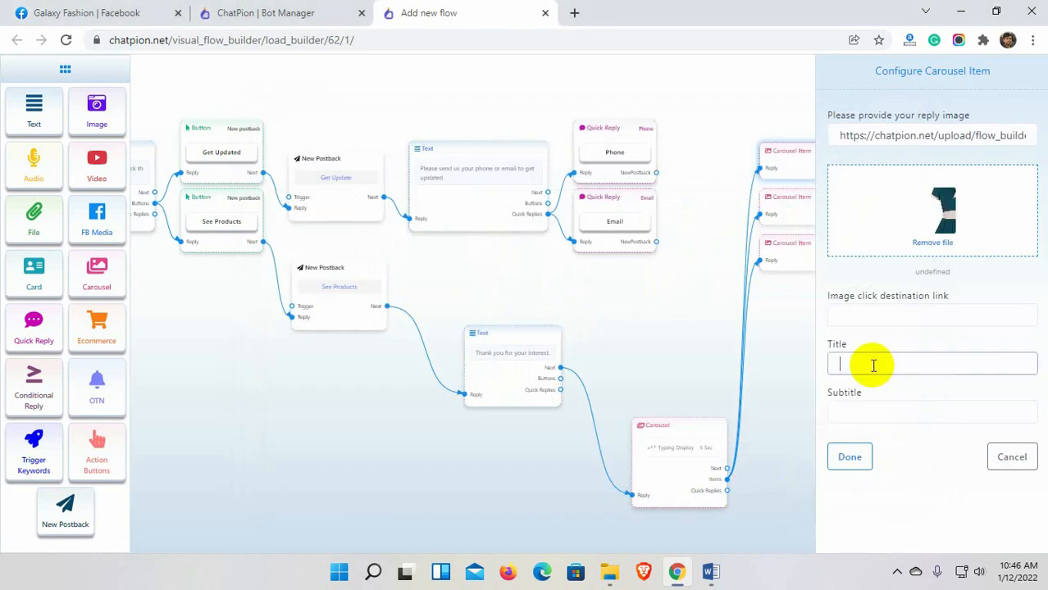
{"action": "key", "text": "Tab"}
{"action": "type", "text": "fO"}
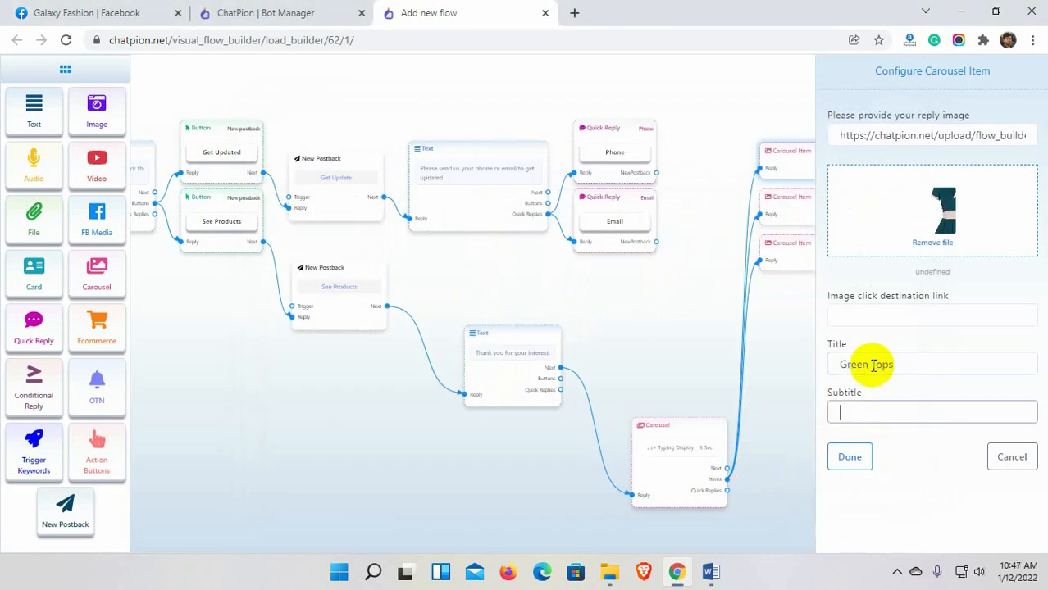
{"action": "type", "text": "r Kids"}
{"action": "left_click", "coordinate": [851, 457]}
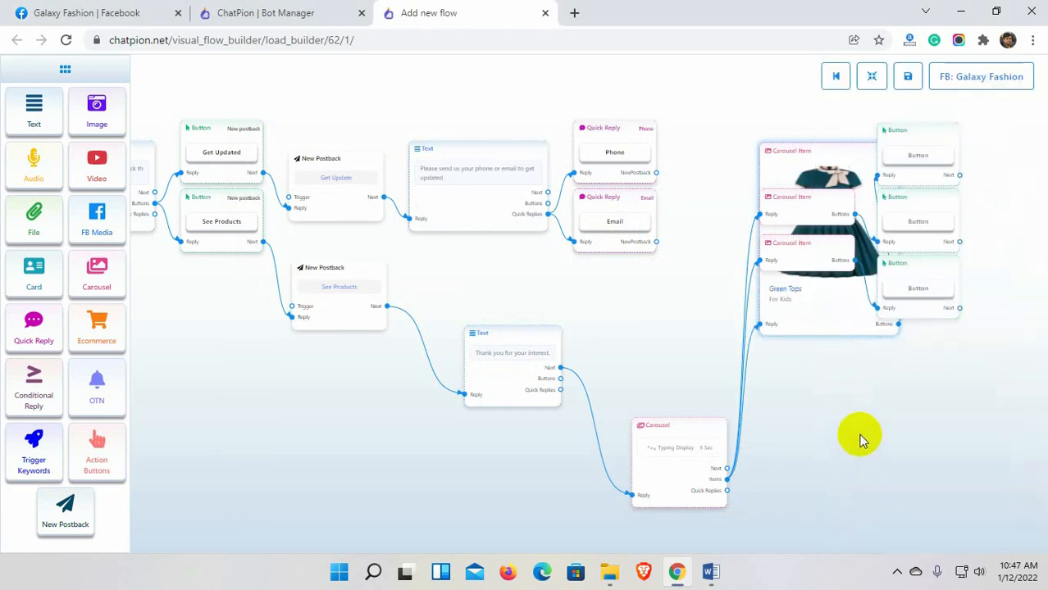
{"action": "left_click", "coordinate": [873, 82]}
Set the second carousel item to Red Tops, subtitle 'For Kids', with the red dress picture.
{"action": "left_click", "coordinate": [755, 358]}
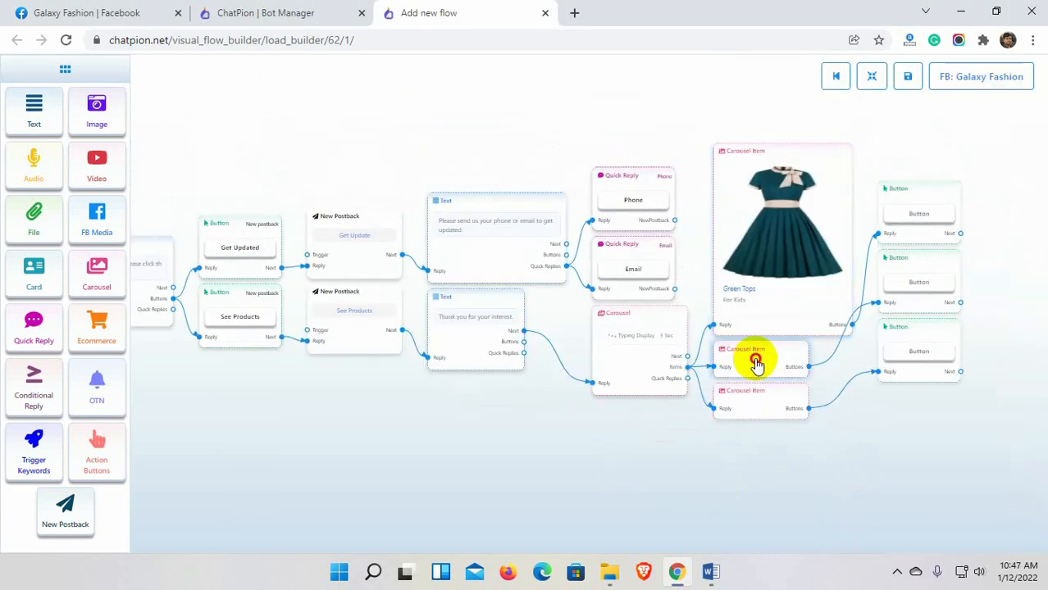
{"action": "left_click", "coordinate": [929, 211]}
{"action": "left_click", "coordinate": [779, 457]}
{"action": "left_click", "coordinate": [864, 363]}
{"action": "type", "text": "Red Tops"}
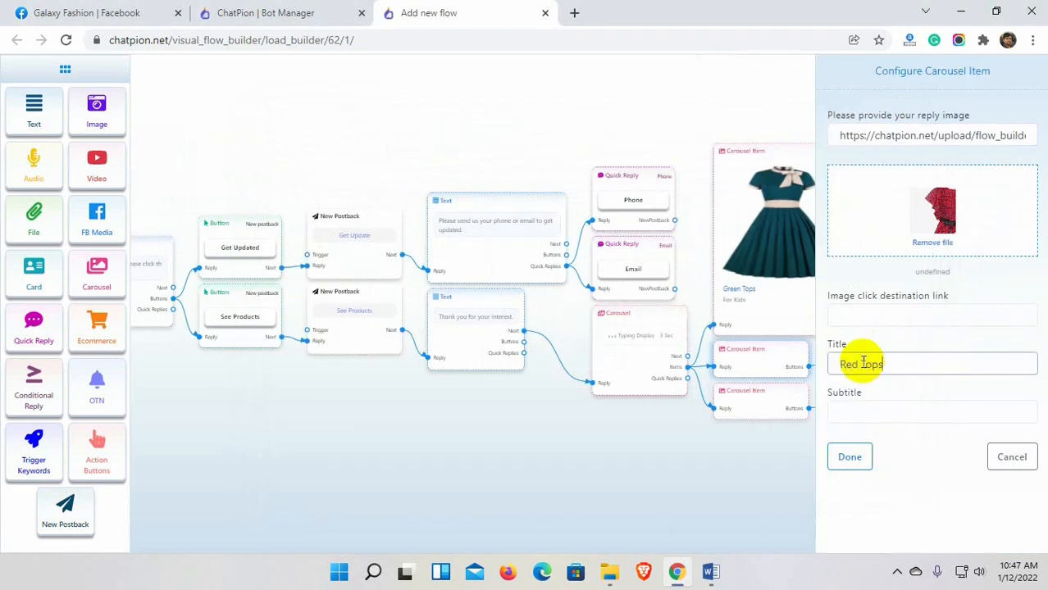
{"action": "key", "text": "Tab"}
{"action": "type", "text": "For Kids"}
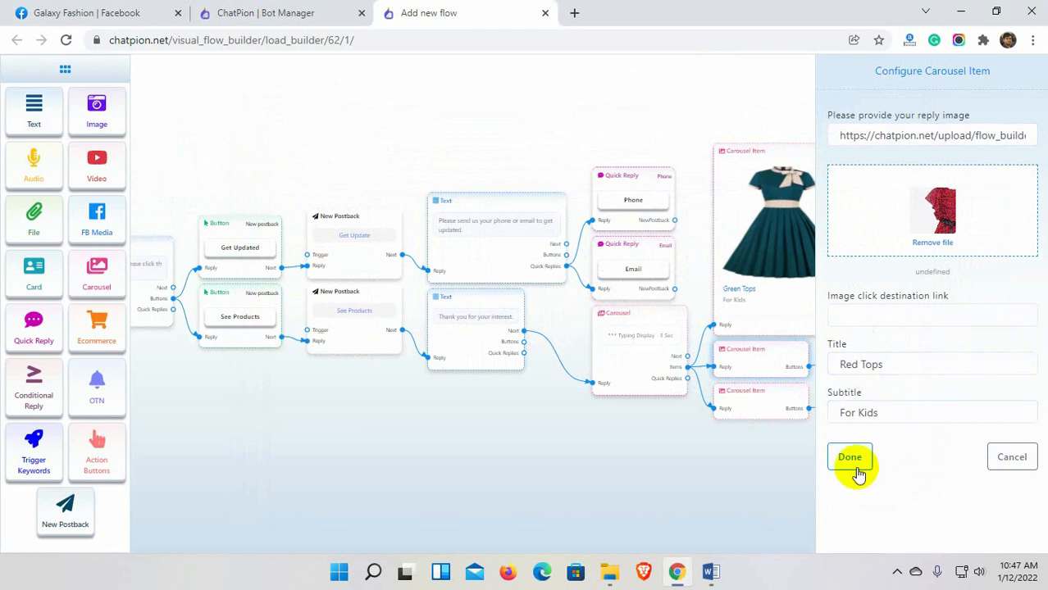
{"action": "left_click", "coordinate": [851, 459]}
{"action": "left_click", "coordinate": [872, 76]}
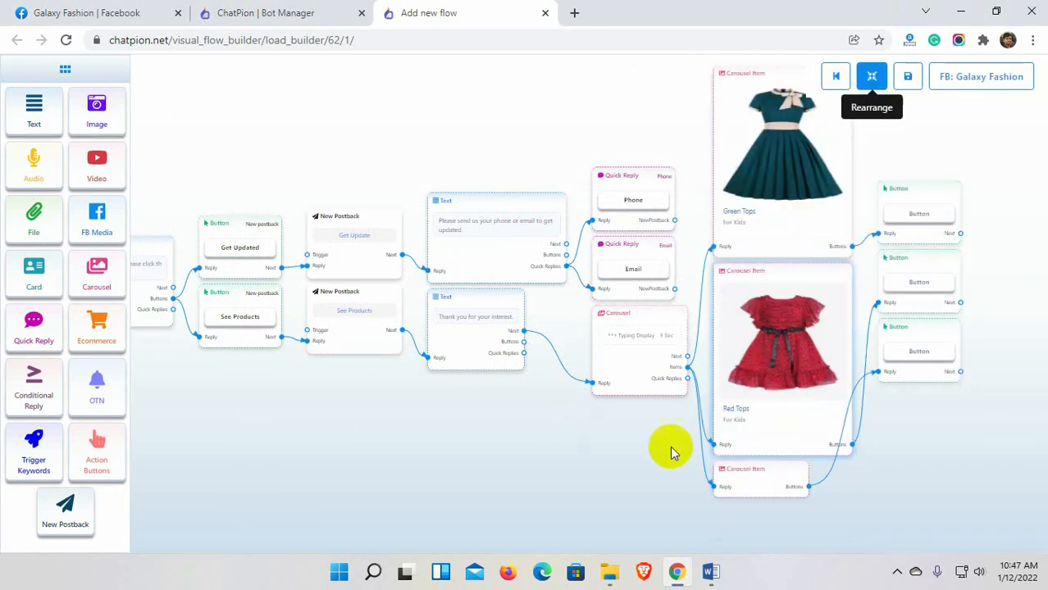
Set the third carousel item to Fancy Tops, subtitle 'For Kids', with the girl's outfit picture.
{"action": "left_click", "coordinate": [760, 480]}
{"action": "left_click", "coordinate": [932, 211]}
{"action": "left_click", "coordinate": [798, 456]}
{"action": "left_click", "coordinate": [876, 364]}
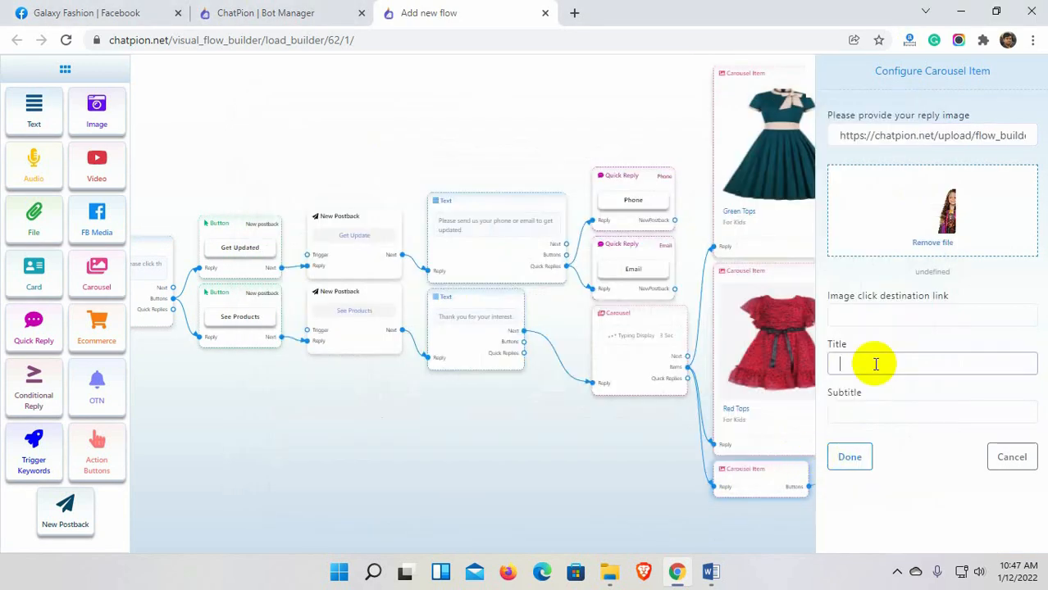
{"action": "key", "text": "Tab"}
{"action": "type", "text": "For "}
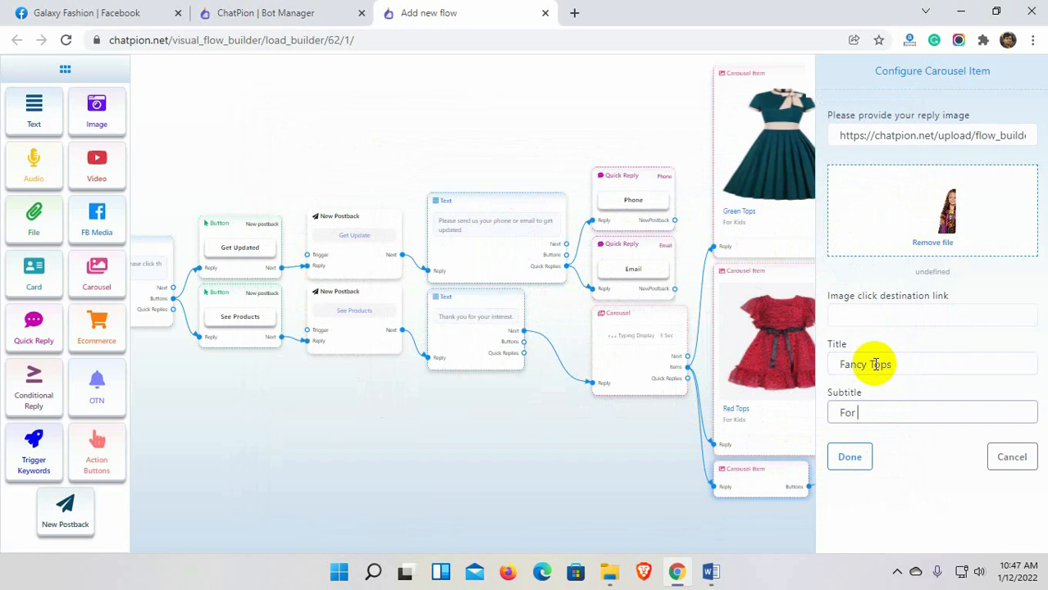
{"action": "type", "text": "Kids"}
{"action": "left_click", "coordinate": [851, 463]}
{"action": "left_click_drag", "start_coordinate": [894, 478], "coordinate": [808, 417]}
{"action": "left_click_drag", "start_coordinate": [892, 275], "coordinate": [911, 374]}
{"action": "double_click", "coordinate": [829, 316]}
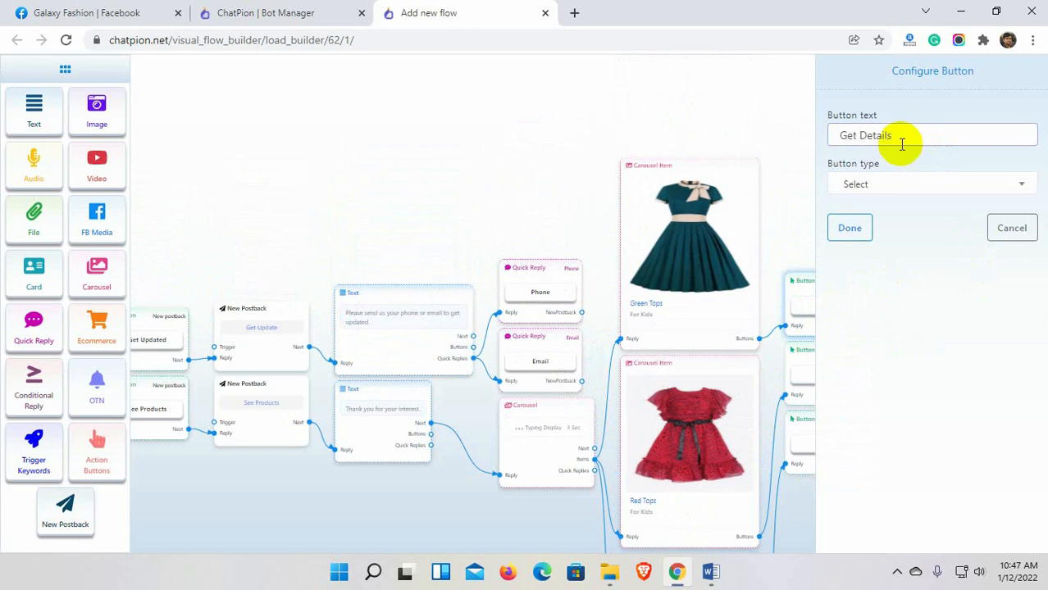
{"action": "left_click", "coordinate": [889, 185]}
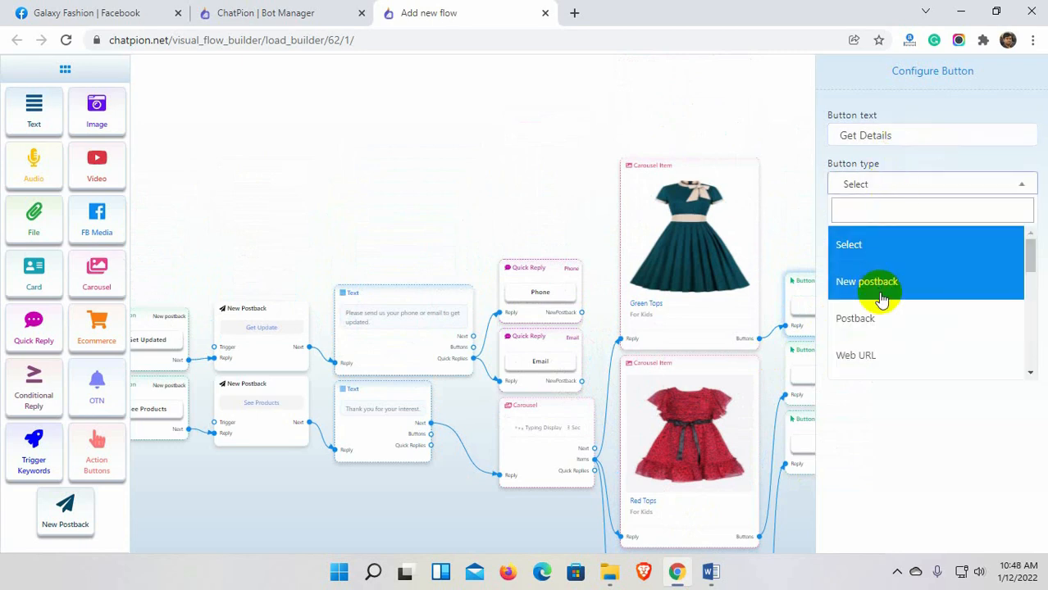
{"action": "scroll", "coordinate": [881, 299], "scroll_direction": "down", "scroll_amount": 1}
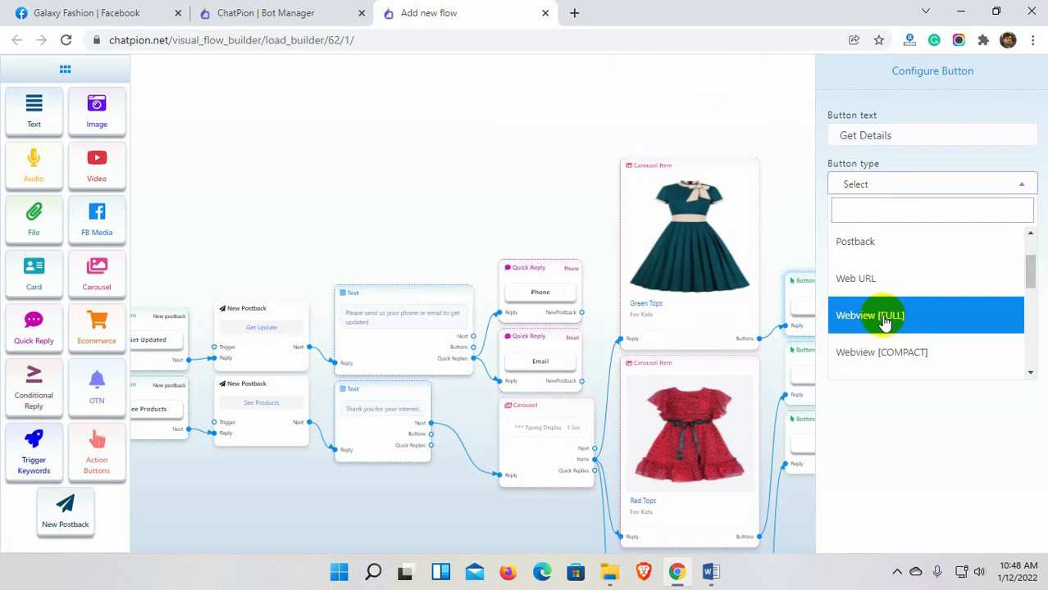
{"action": "left_click", "coordinate": [880, 315]}
{"action": "left_click", "coordinate": [873, 234]}
{"action": "type", "text": "H"}
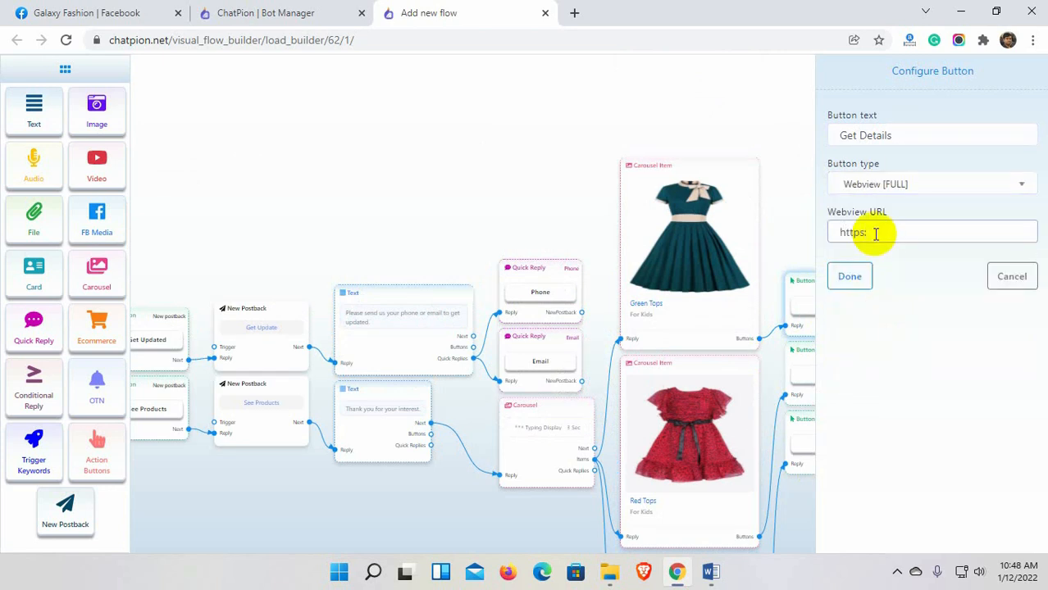
{"action": "left_click", "coordinate": [861, 274]}
{"action": "left_click", "coordinate": [824, 438]}
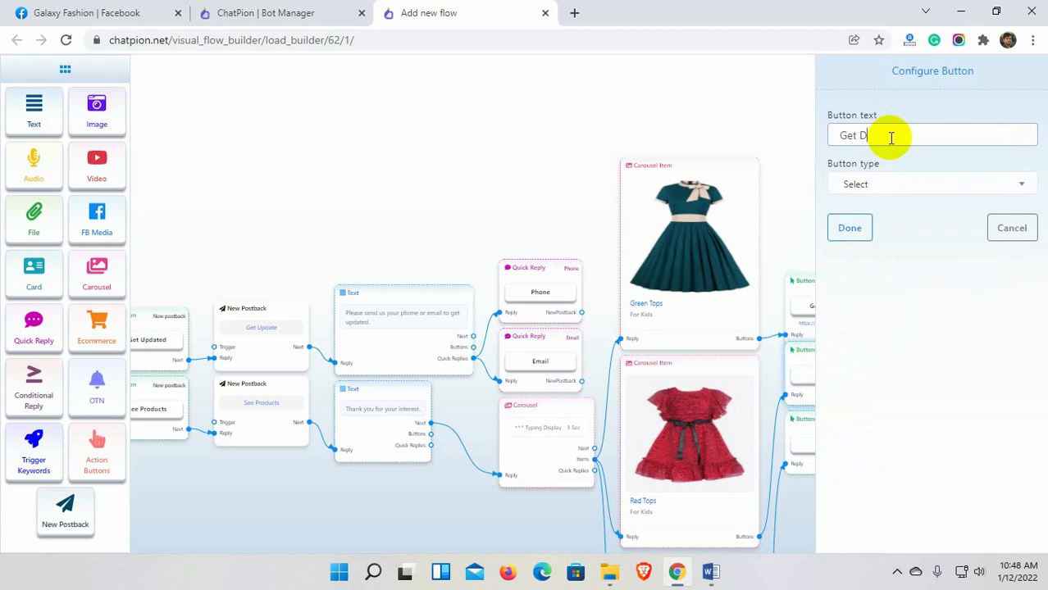
{"action": "left_click", "coordinate": [856, 184]}
{"action": "scroll", "coordinate": [885, 298], "scroll_direction": "down", "scroll_amount": 1}
{"action": "left_click", "coordinate": [882, 316]}
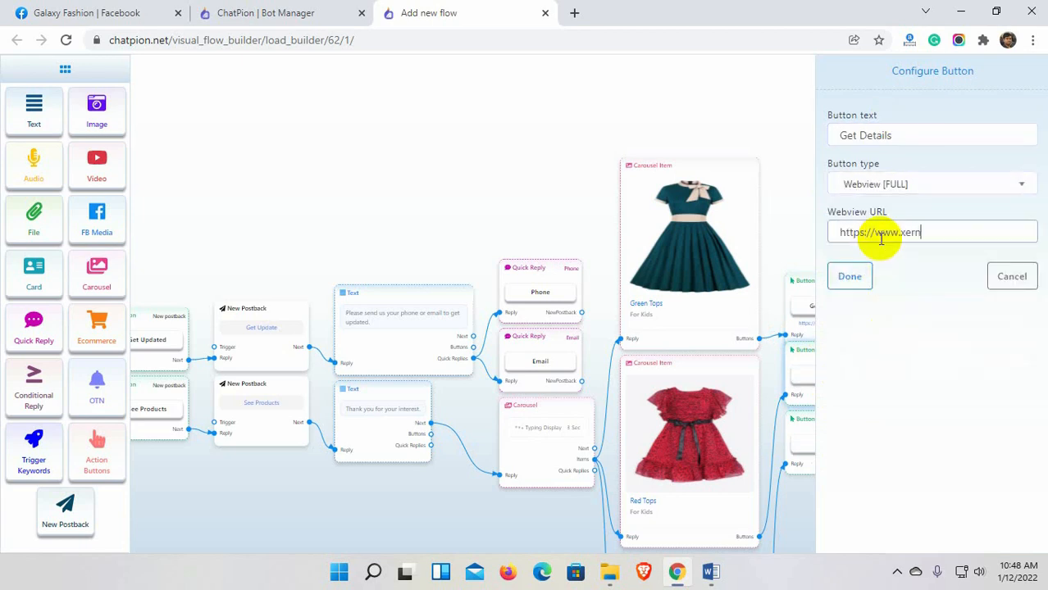
{"action": "type", "text": "et"}
{"action": "left_click", "coordinate": [851, 276]}
{"action": "double_click", "coordinate": [861, 461]}
{"action": "left_click", "coordinate": [914, 138]}
{"action": "type", "text": "Get Details"}
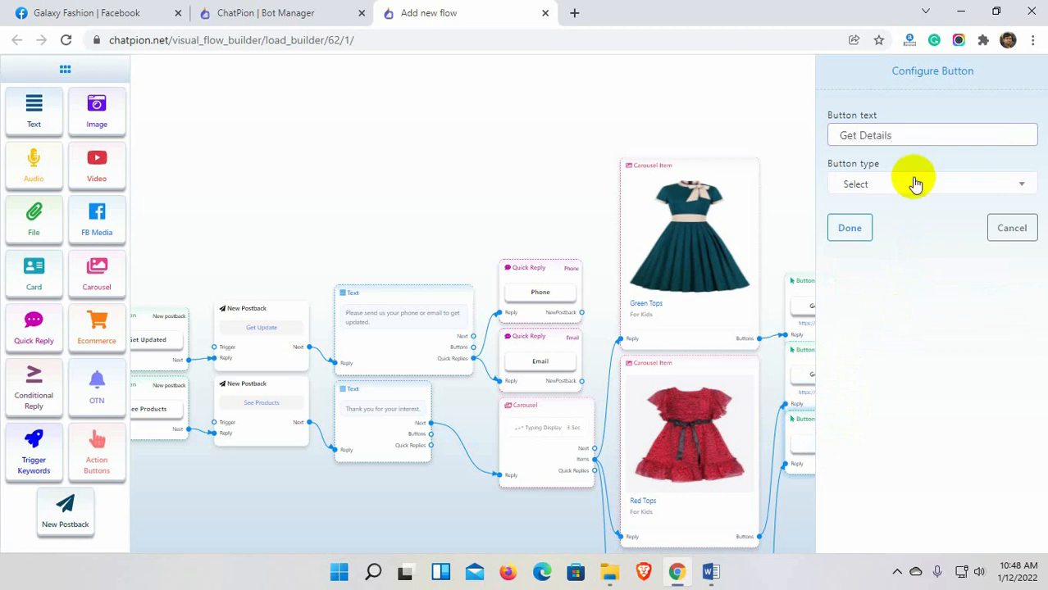
{"action": "left_click", "coordinate": [915, 184]}
{"action": "scroll", "coordinate": [872, 347], "scroll_direction": "down", "scroll_amount": 1}
{"action": "left_click", "coordinate": [882, 315]}
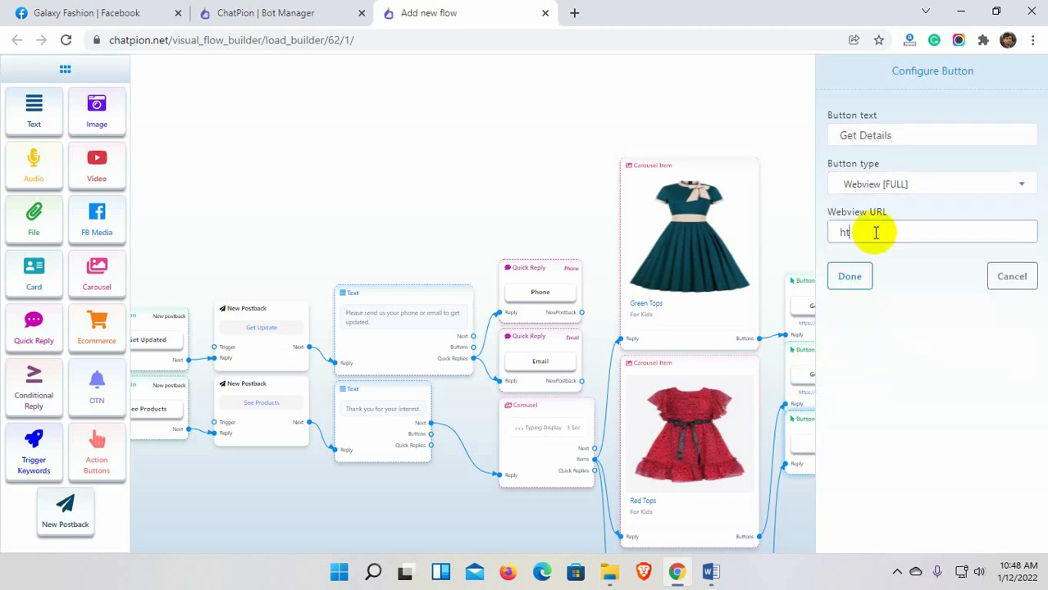
{"action": "type", "text": "https://www.xeroneit.ne"}
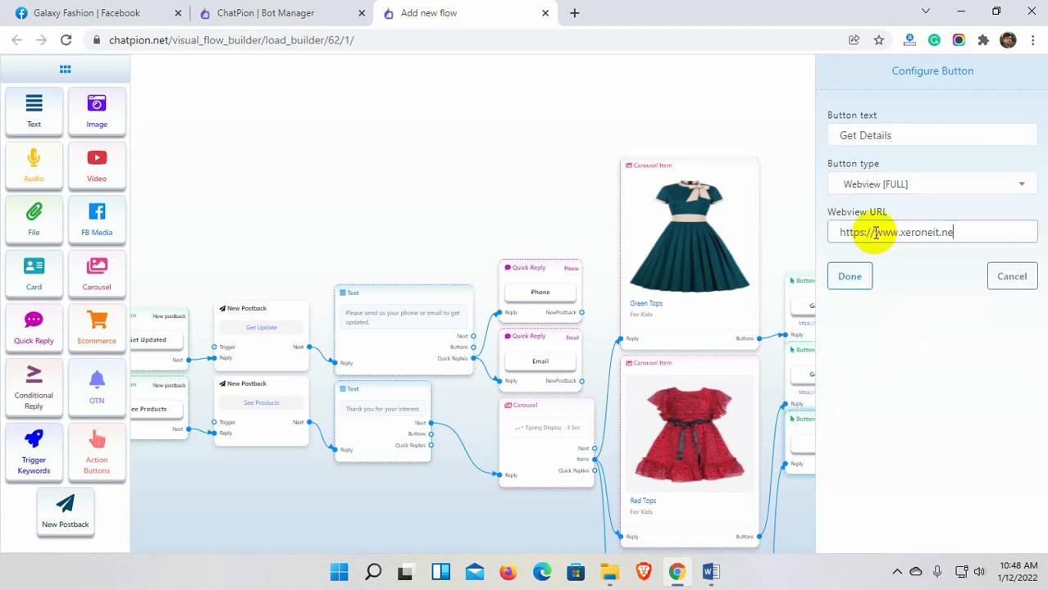
{"action": "type", "text": "t"}
{"action": "left_click", "coordinate": [859, 278]}
{"action": "left_click", "coordinate": [871, 77]}
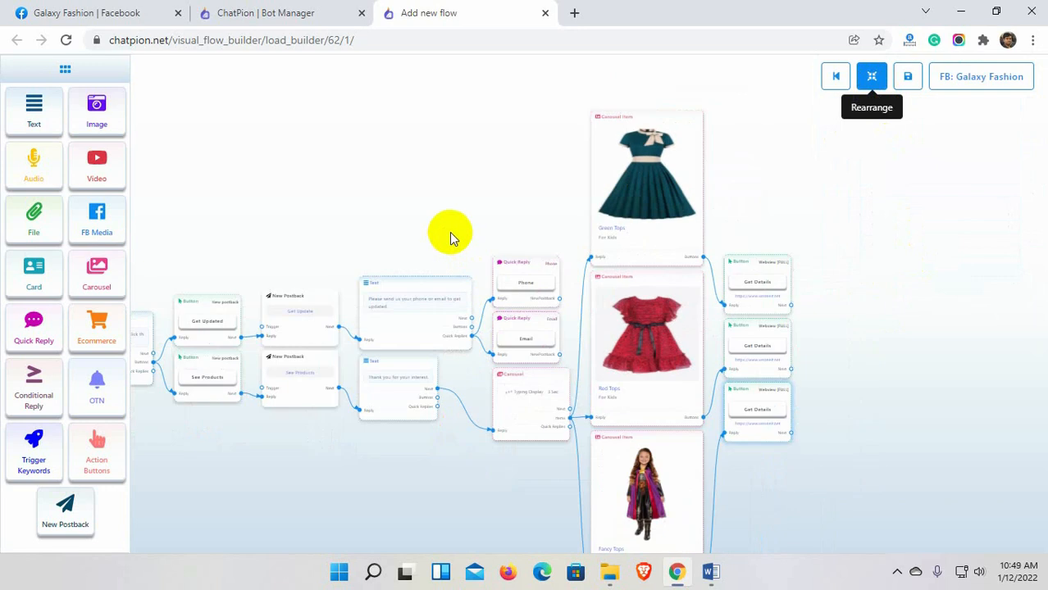
Save the completed Fashion Bot flow and return to Galaxy Fashion's Bot Manager.
{"action": "scroll", "coordinate": [382, 221], "scroll_direction": "down", "scroll_amount": 1}
{"action": "left_click_drag", "start_coordinate": [382, 221], "coordinate": [583, 217]}
{"action": "scroll", "coordinate": [492, 220], "scroll_direction": "down", "scroll_amount": 1}
{"action": "left_click_drag", "start_coordinate": [492, 220], "coordinate": [595, 216]}
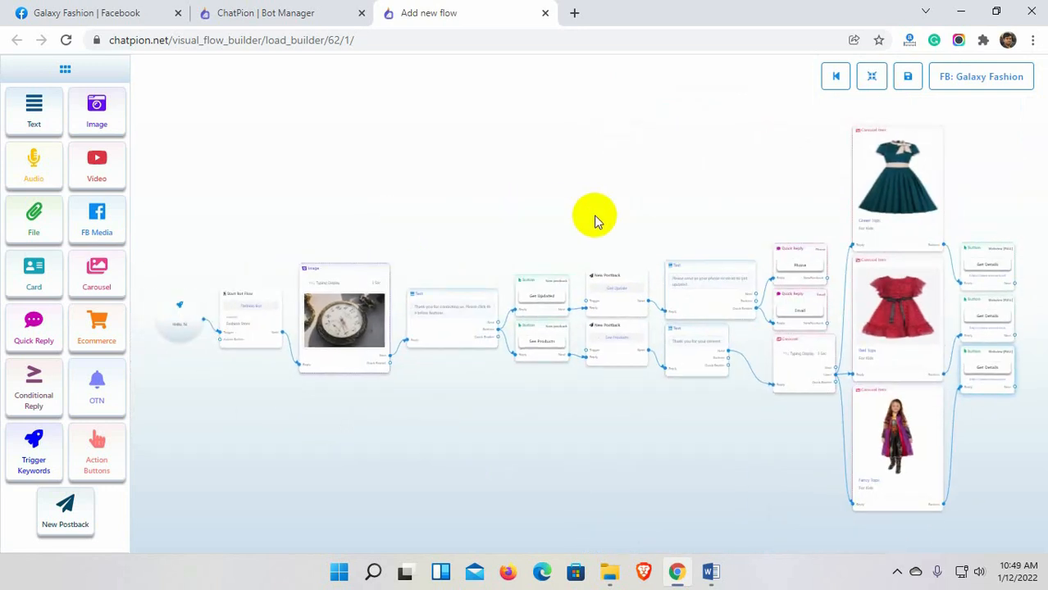
{"action": "left_click", "coordinate": [908, 79]}
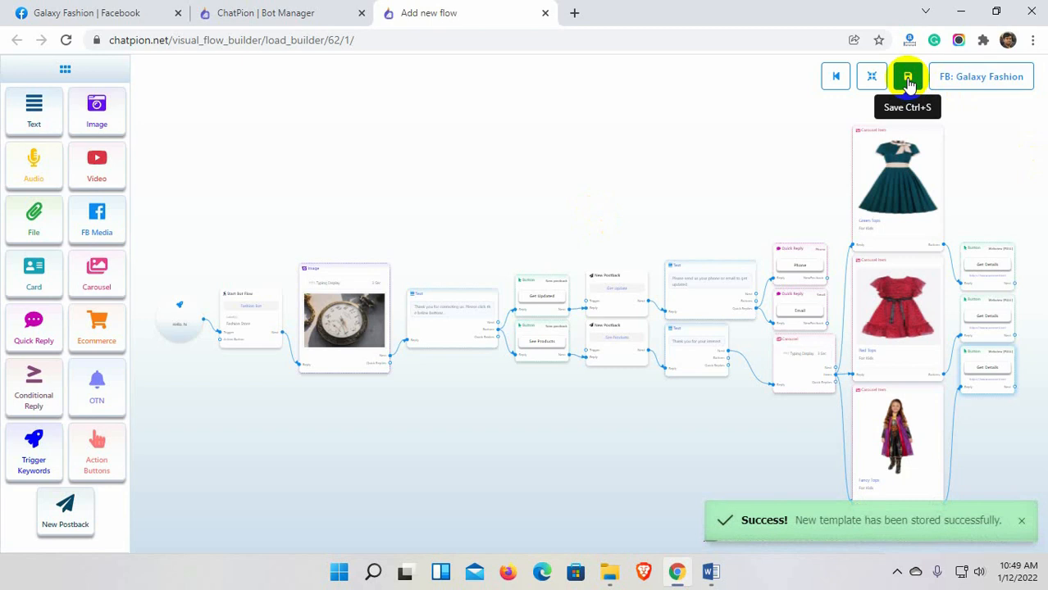
{"action": "left_click", "coordinate": [834, 81]}
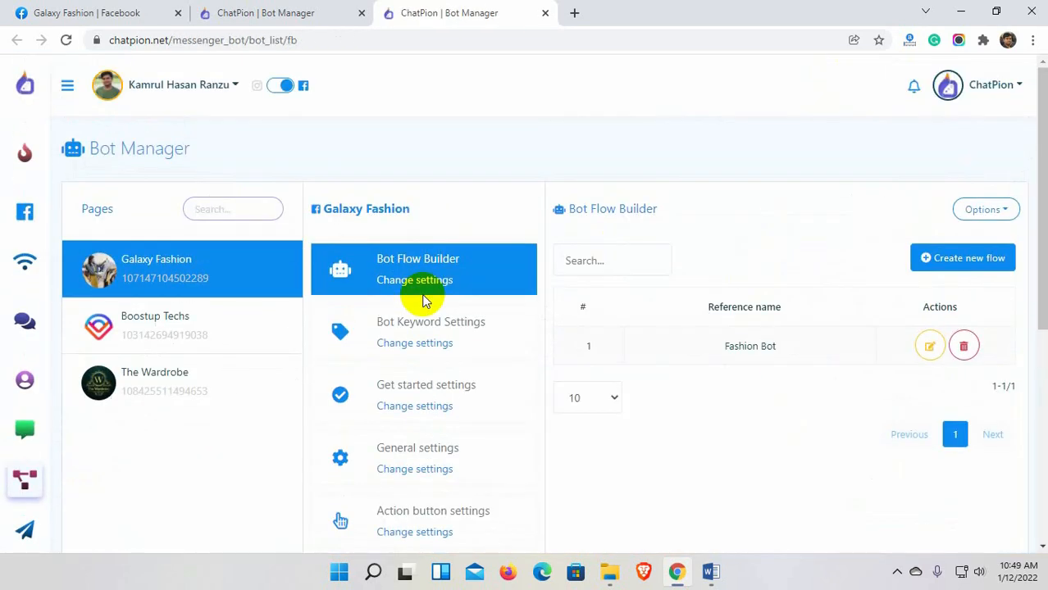
Open a Messenger test chat on the Galaxy Fashion Facebook page and send 'Hello'.
{"action": "left_click", "coordinate": [362, 13]}
{"action": "left_click", "coordinate": [105, 12]}
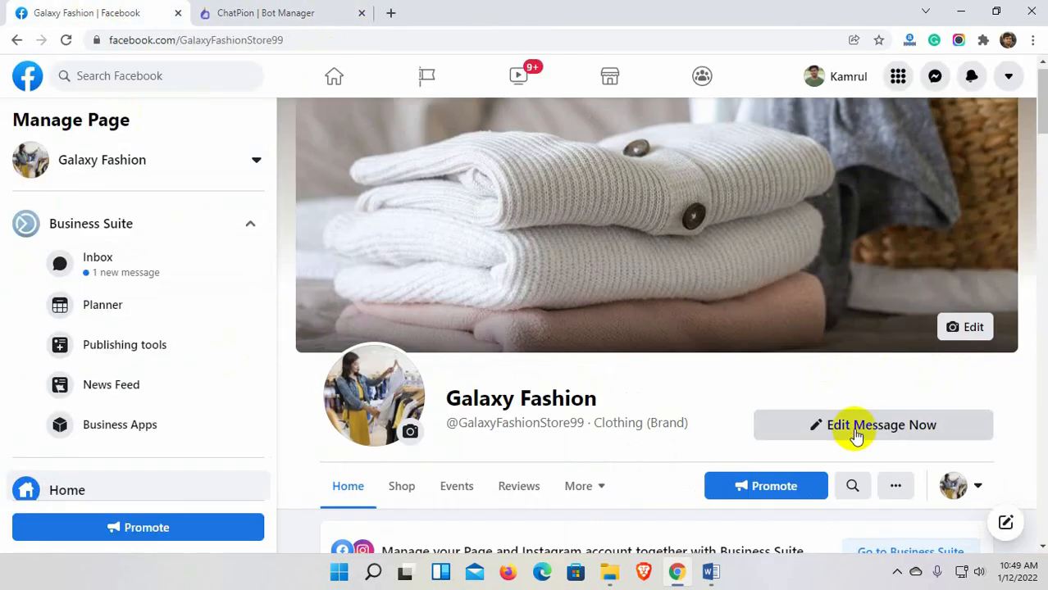
{"action": "left_click", "coordinate": [856, 435]}
{"action": "left_click", "coordinate": [844, 298]}
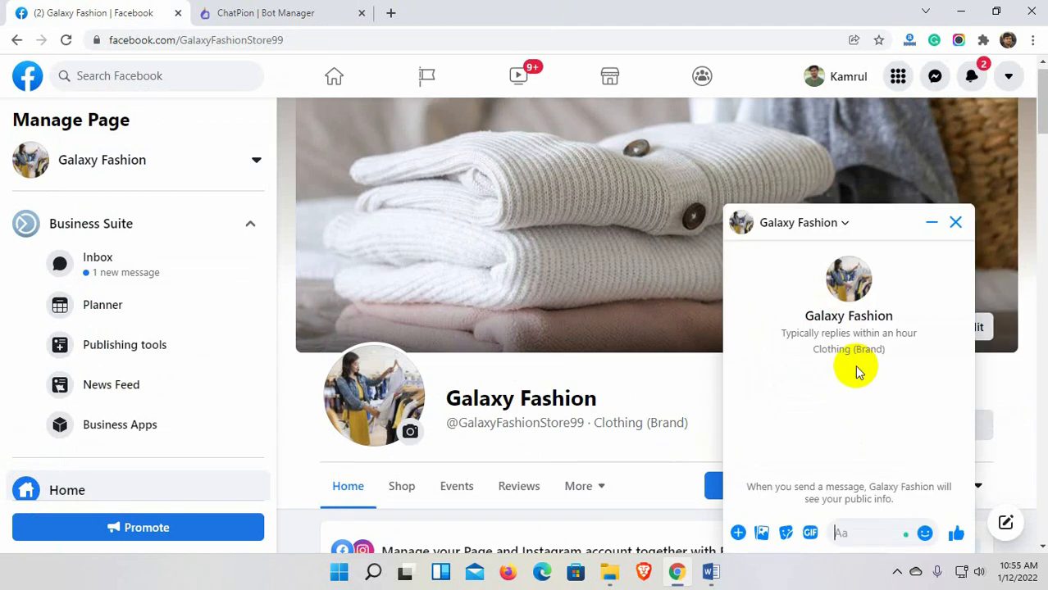
{"action": "type", "text": "Hello"}
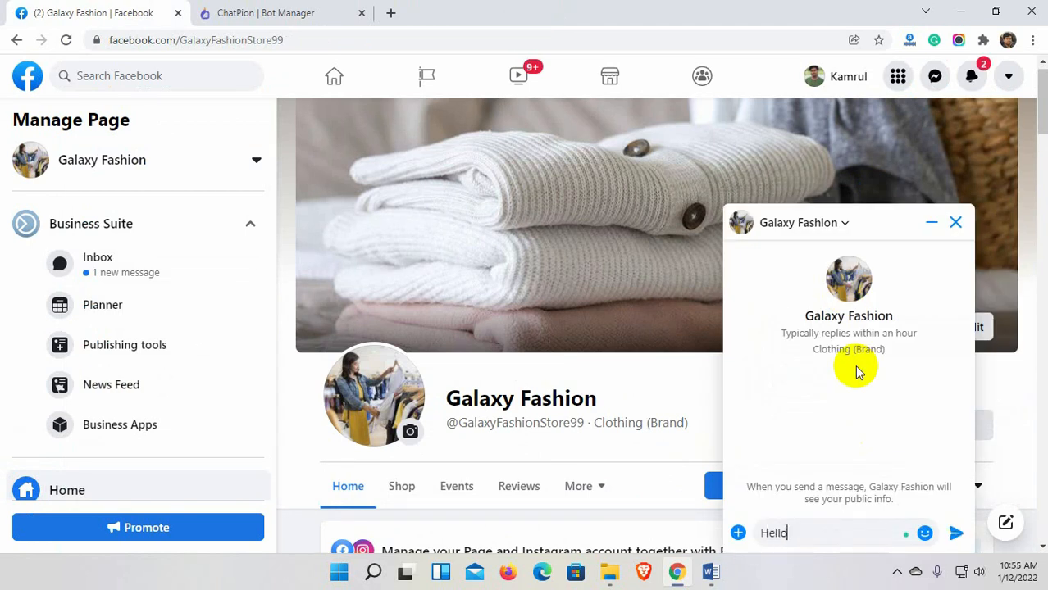
{"action": "key", "text": "Return"}
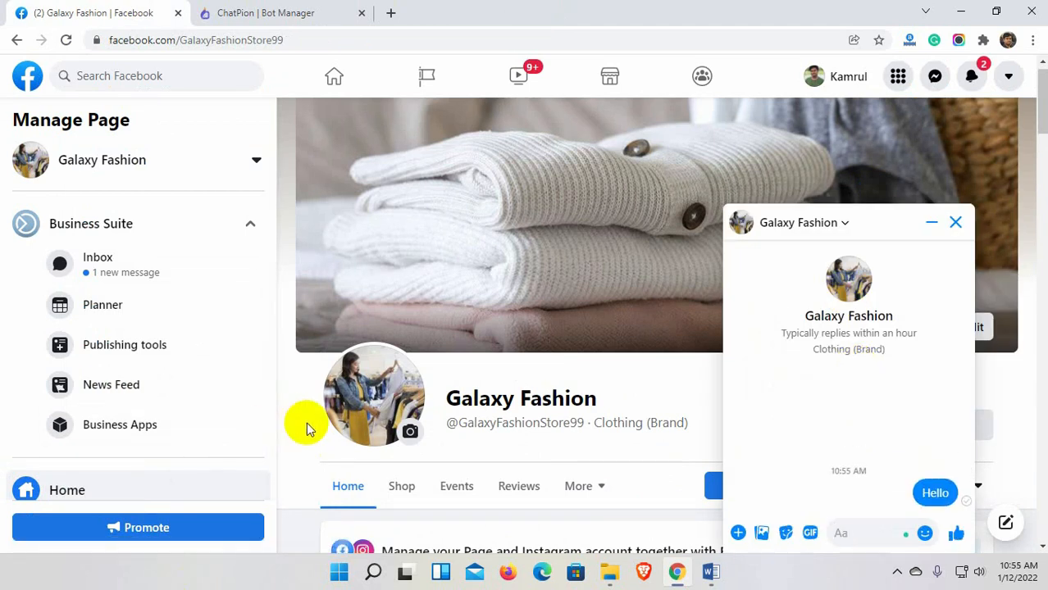
Choose See Products, browse the carousel, and open then close the Green Tops Get Details webview.
{"action": "left_click", "coordinate": [835, 479]}
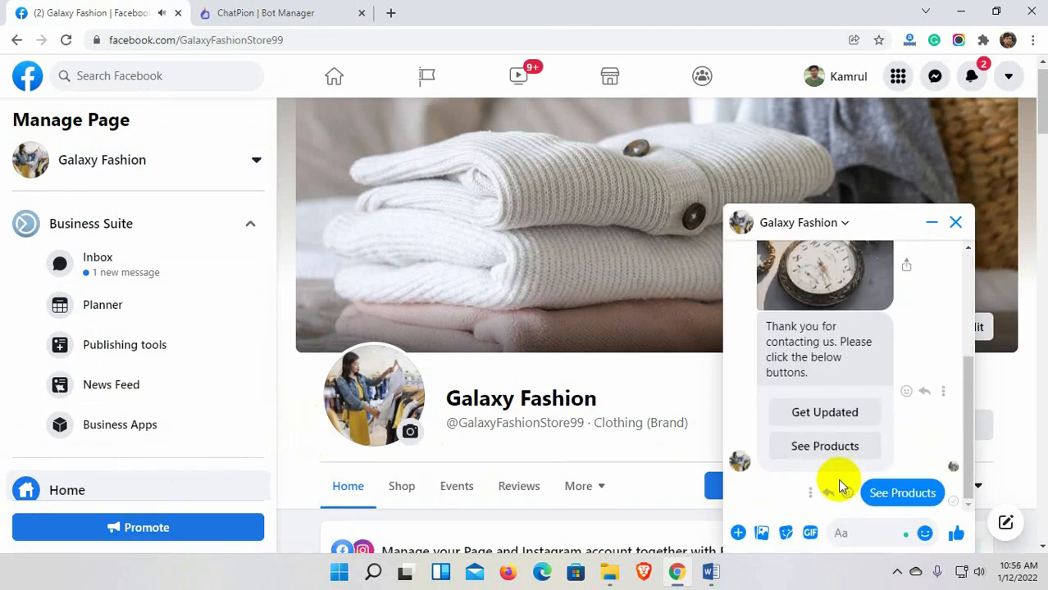
{"action": "left_click", "coordinate": [933, 343]}
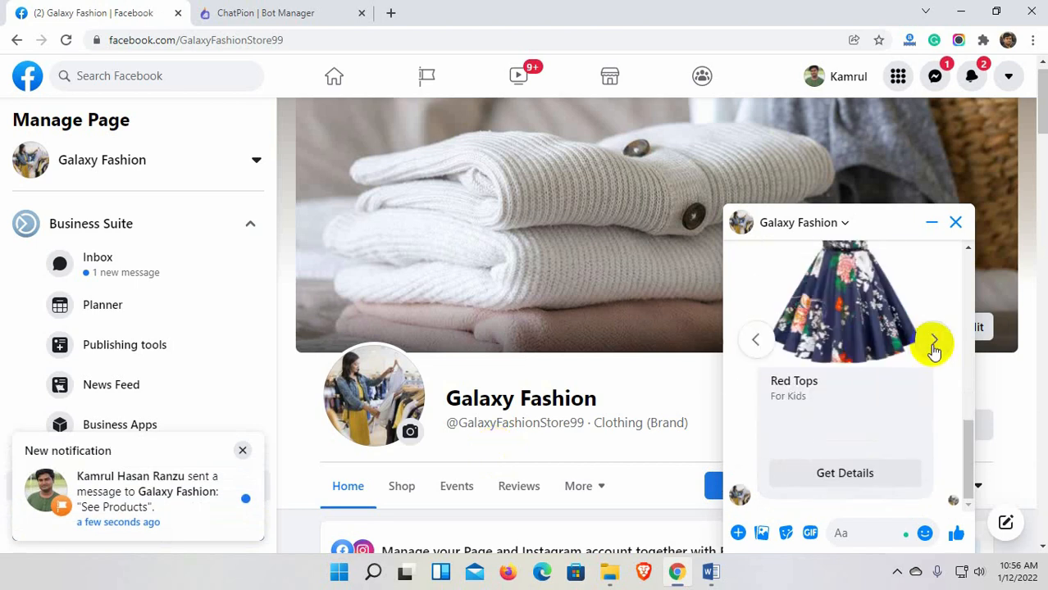
{"action": "scroll", "coordinate": [934, 352], "scroll_direction": "up", "scroll_amount": 1}
{"action": "left_click", "coordinate": [933, 420]}
{"action": "left_click", "coordinate": [757, 419]}
{"action": "left_click", "coordinate": [757, 419]}
{"action": "scroll", "coordinate": [827, 432], "scroll_direction": "down", "scroll_amount": 1}
{"action": "left_click", "coordinate": [851, 474]}
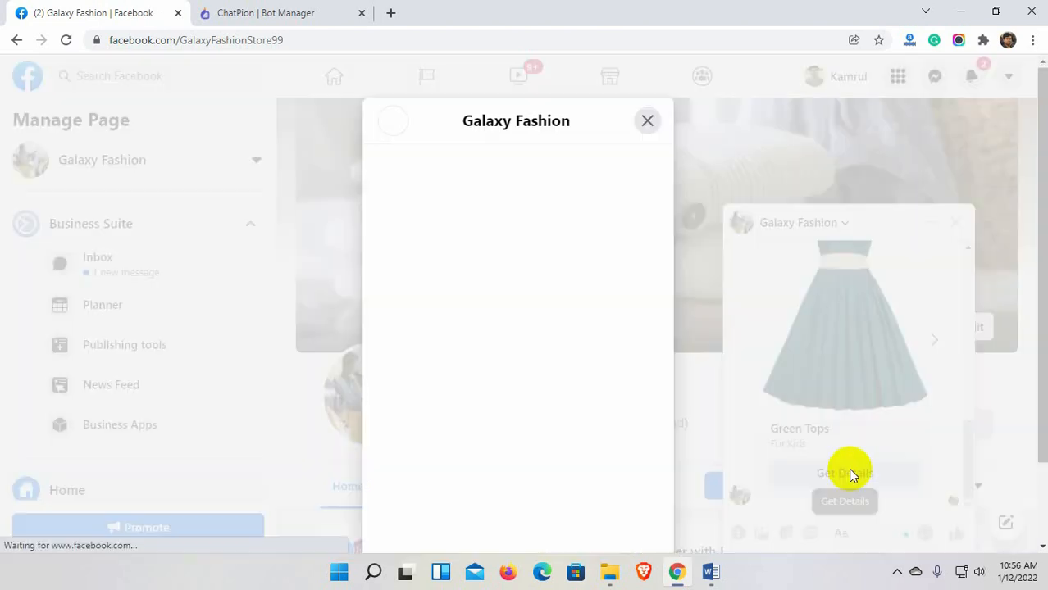
{"action": "scroll", "coordinate": [561, 389], "scroll_direction": "down", "scroll_amount": 5}
{"action": "scroll", "coordinate": [561, 389], "scroll_direction": "up", "scroll_amount": 4}
{"action": "left_click", "coordinate": [647, 120]}
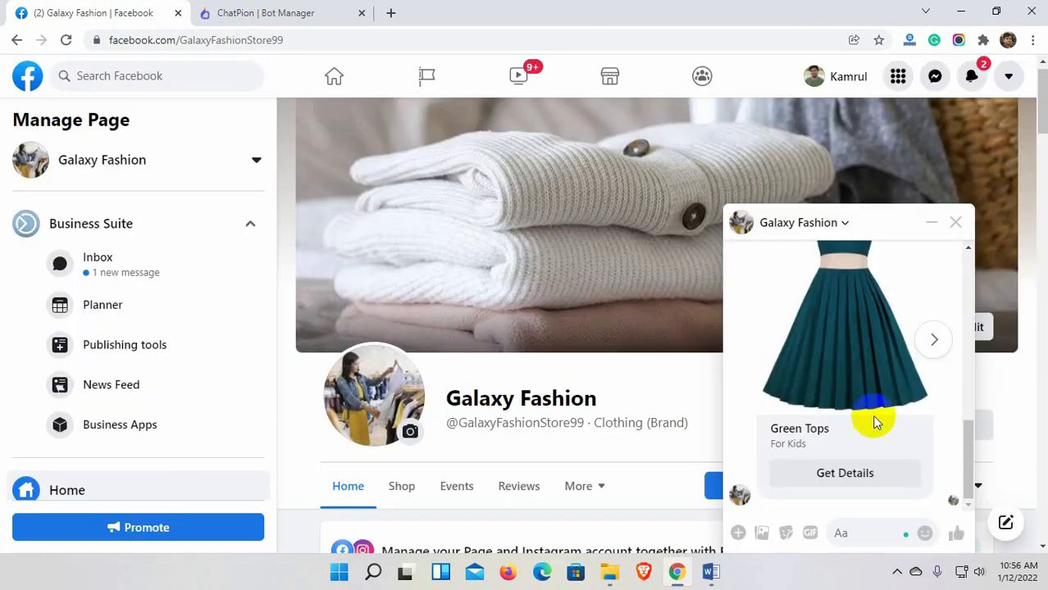
{"action": "scroll", "coordinate": [874, 422], "scroll_direction": "up", "scroll_amount": 4}
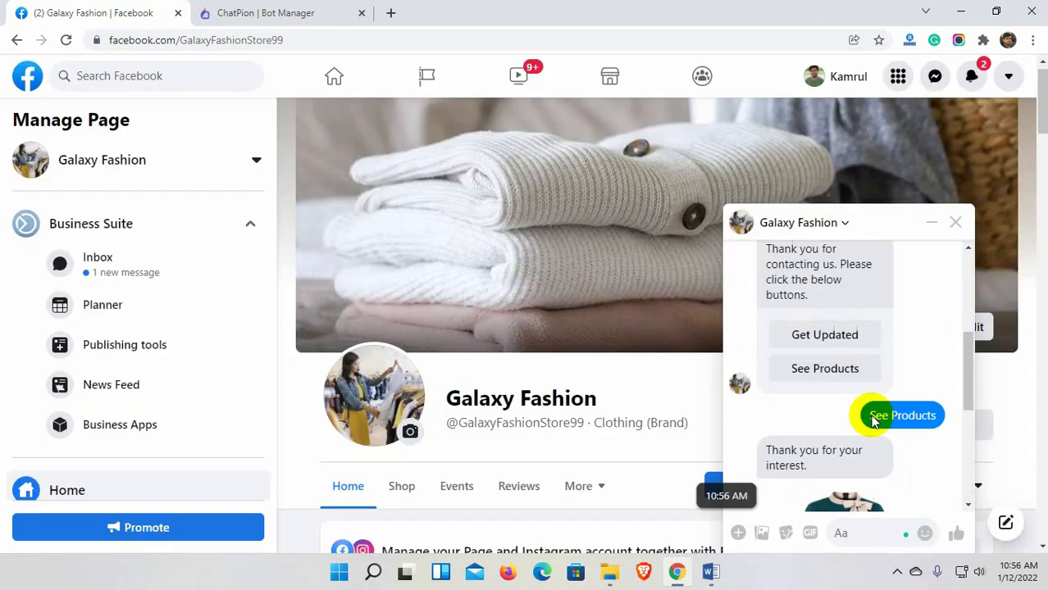
Choose Get Updated, send the suggested phone number, then return to ChatPion.
{"action": "left_click", "coordinate": [835, 343]}
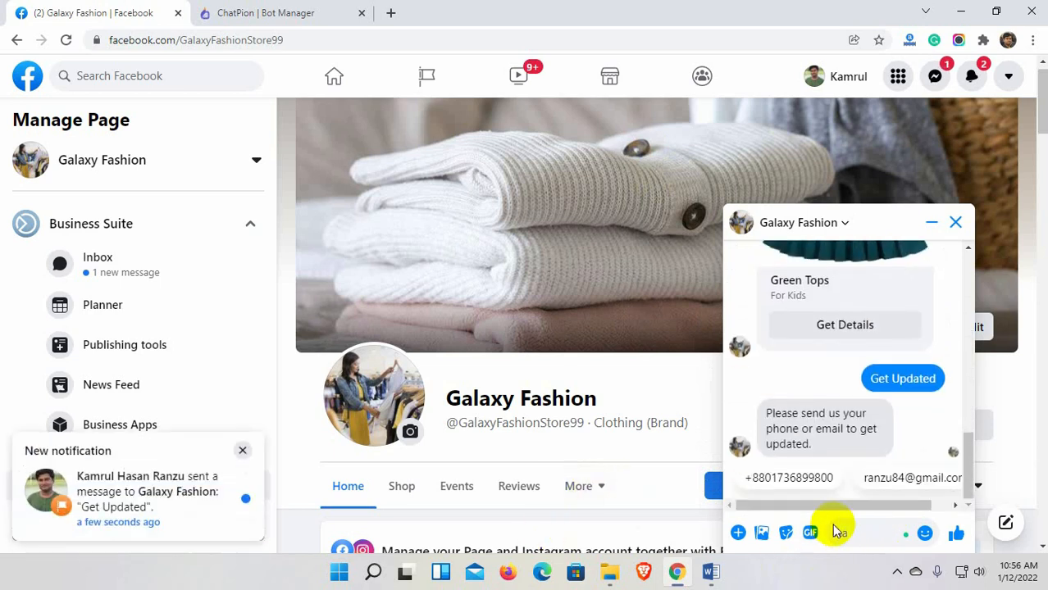
{"action": "left_click", "coordinate": [816, 481]}
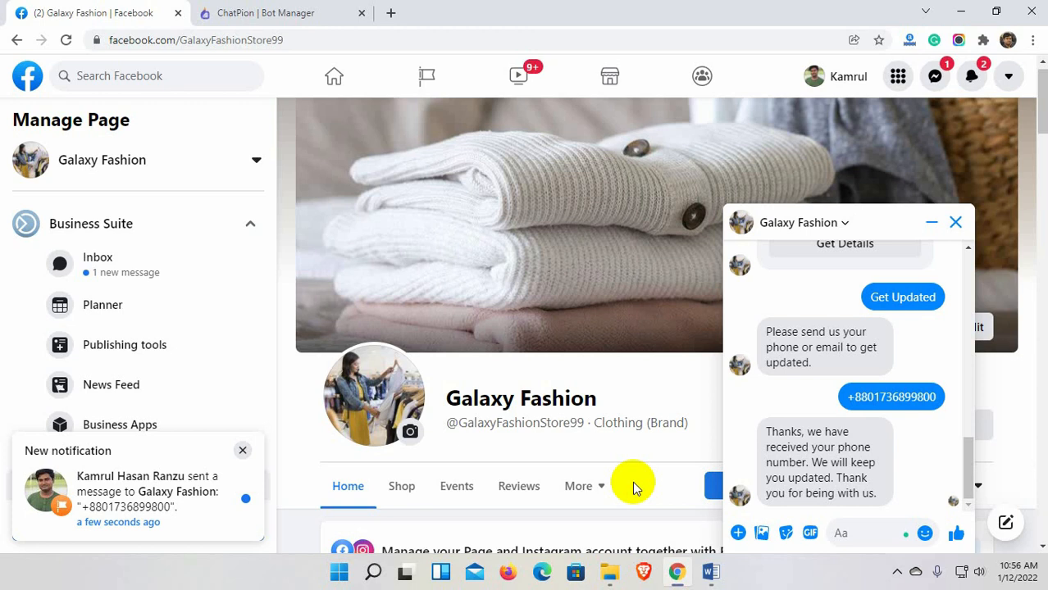
{"action": "left_click", "coordinate": [234, 15]}
Open Galaxy Fashion's Action button settings and the Phone Quick Reply Template flow.
{"action": "scroll", "coordinate": [406, 414], "scroll_direction": "down", "scroll_amount": 1}
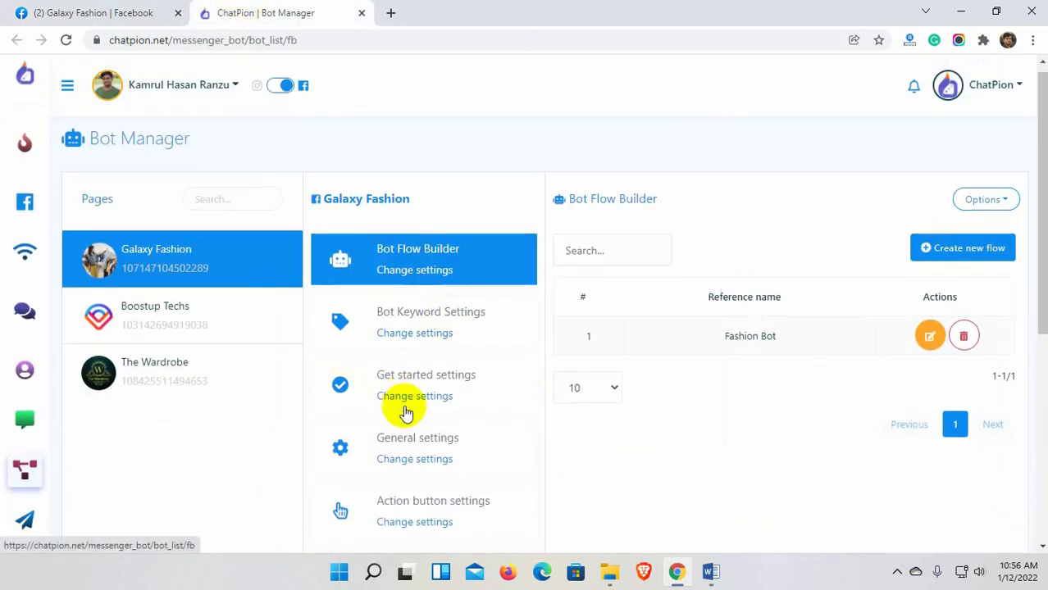
{"action": "scroll", "coordinate": [406, 414], "scroll_direction": "down", "scroll_amount": 2}
{"action": "left_click", "coordinate": [410, 374]}
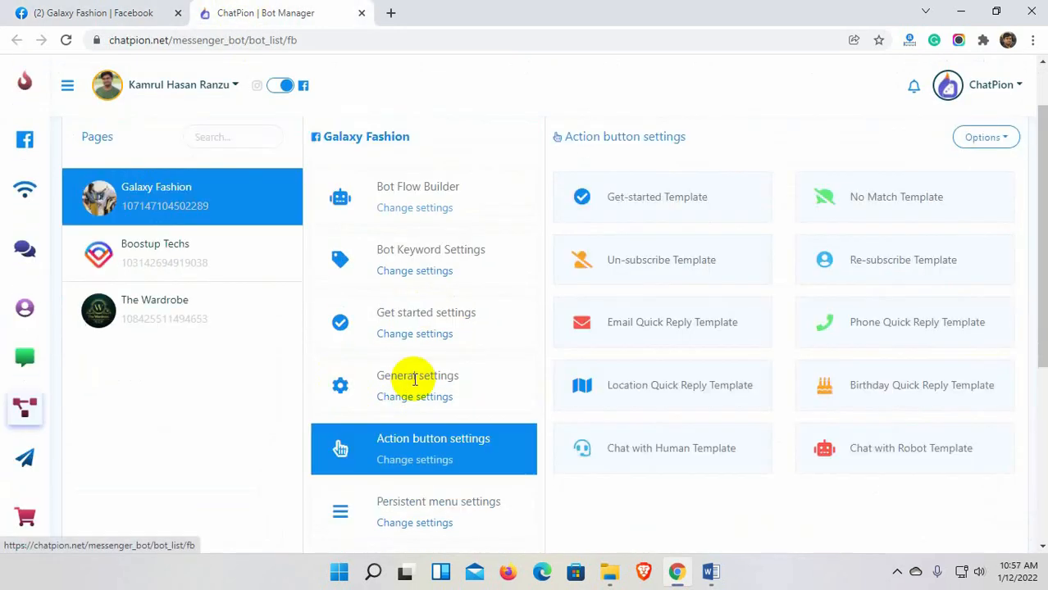
{"action": "left_click", "coordinate": [898, 330]}
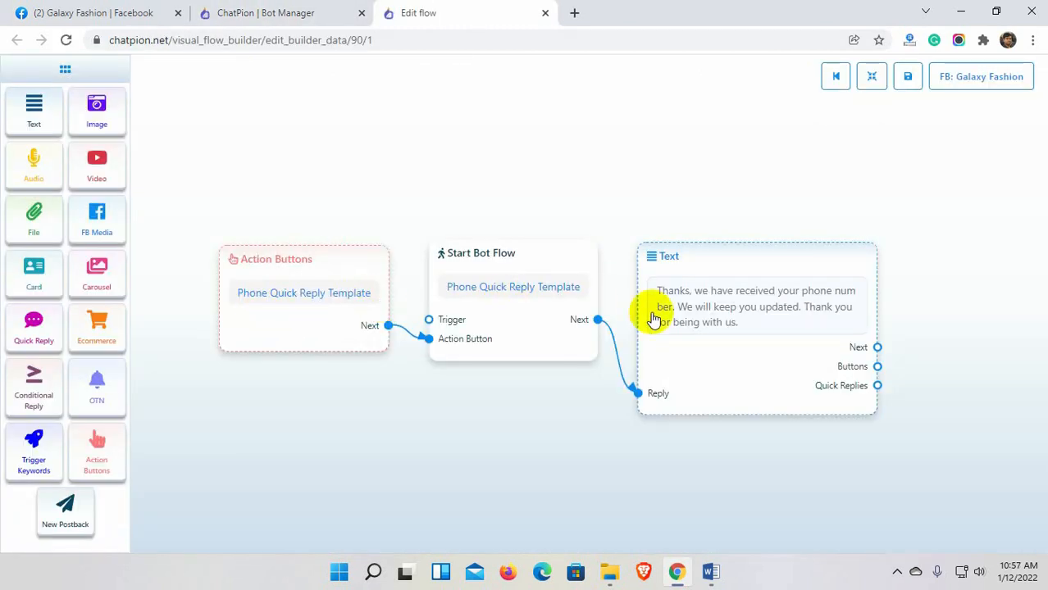
{"action": "left_click_drag", "start_coordinate": [615, 438], "coordinate": [570, 438]}
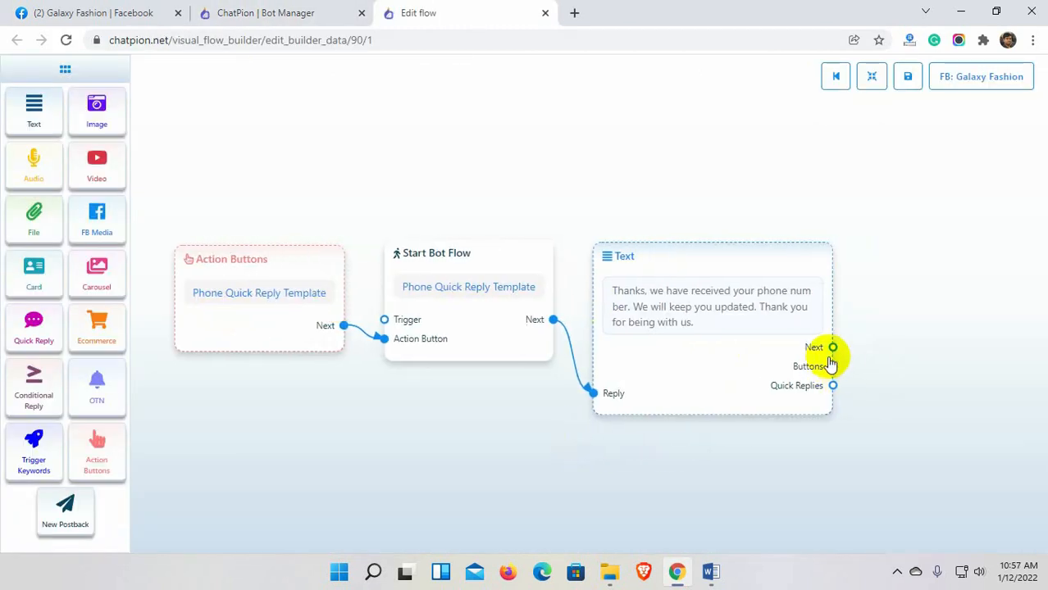
Try adding a button to the Text node, delete it, and leave the editor without saving.
{"action": "left_click_drag", "start_coordinate": [835, 351], "coordinate": [876, 246]}
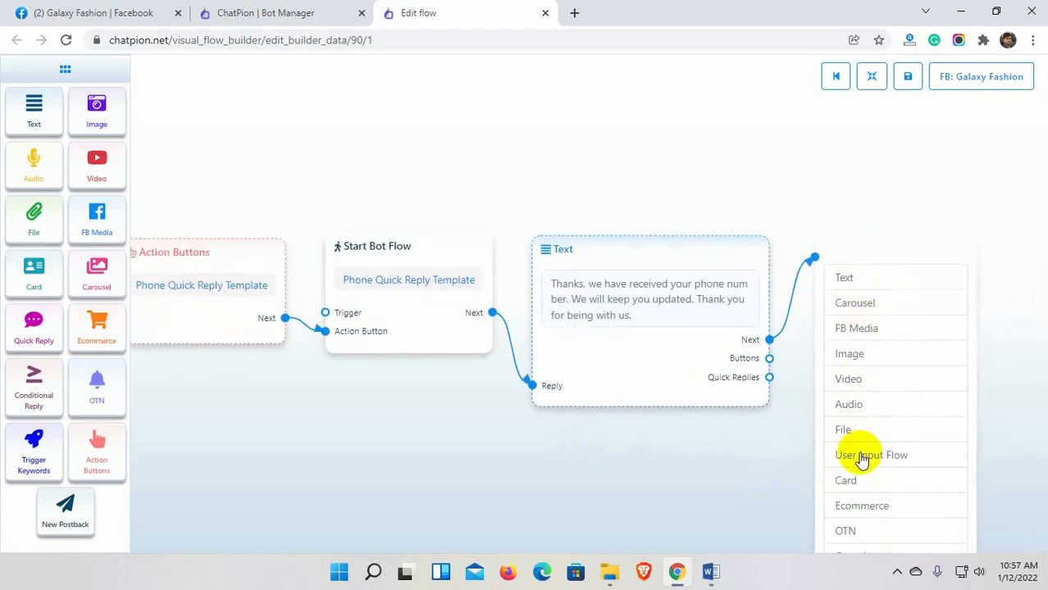
{"action": "left_click_drag", "start_coordinate": [775, 490], "coordinate": [769, 427]}
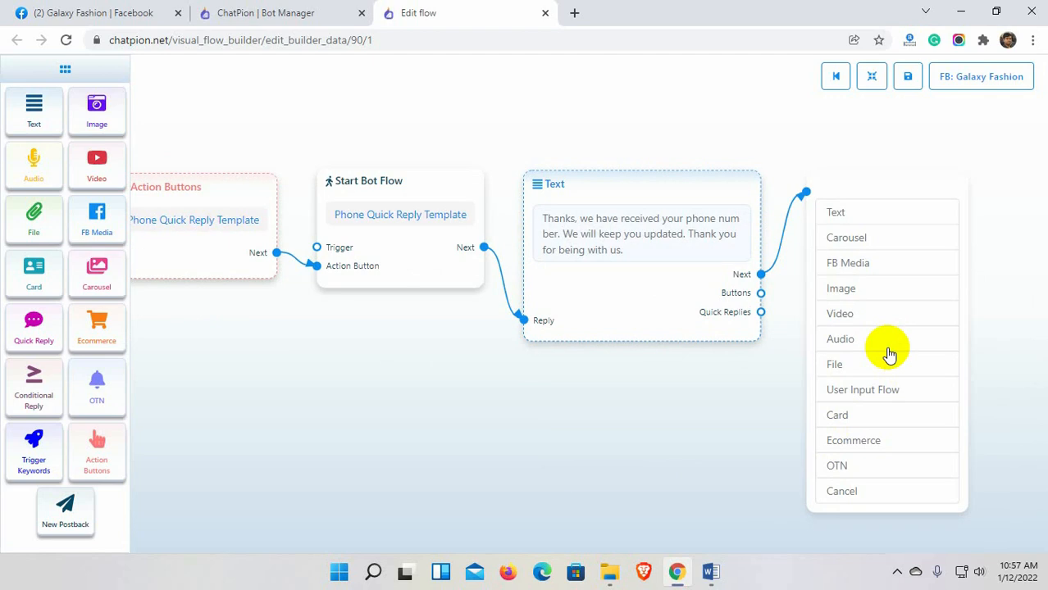
{"action": "left_click_drag", "start_coordinate": [808, 191], "coordinate": [841, 260]}
{"action": "left_click", "coordinate": [872, 236]}
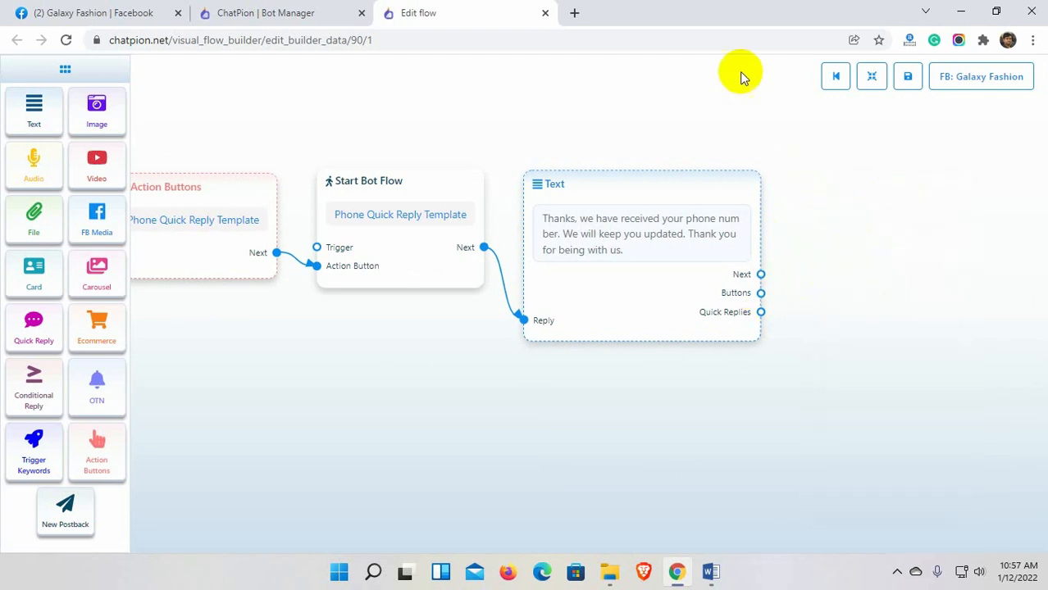
{"action": "left_click", "coordinate": [545, 12]}
{"action": "left_click", "coordinate": [597, 126]}
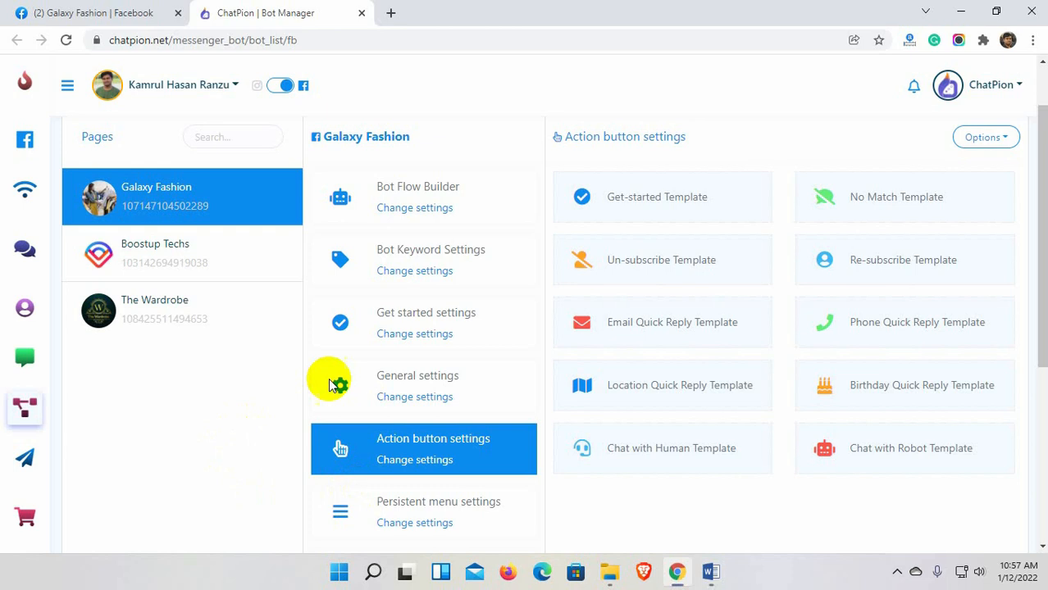
Set Ice breakers status to Enabled in Galaxy Fashion's Get started settings.
{"action": "left_click", "coordinate": [426, 336]}
{"action": "scroll", "coordinate": [745, 325], "scroll_direction": "down", "scroll_amount": 1}
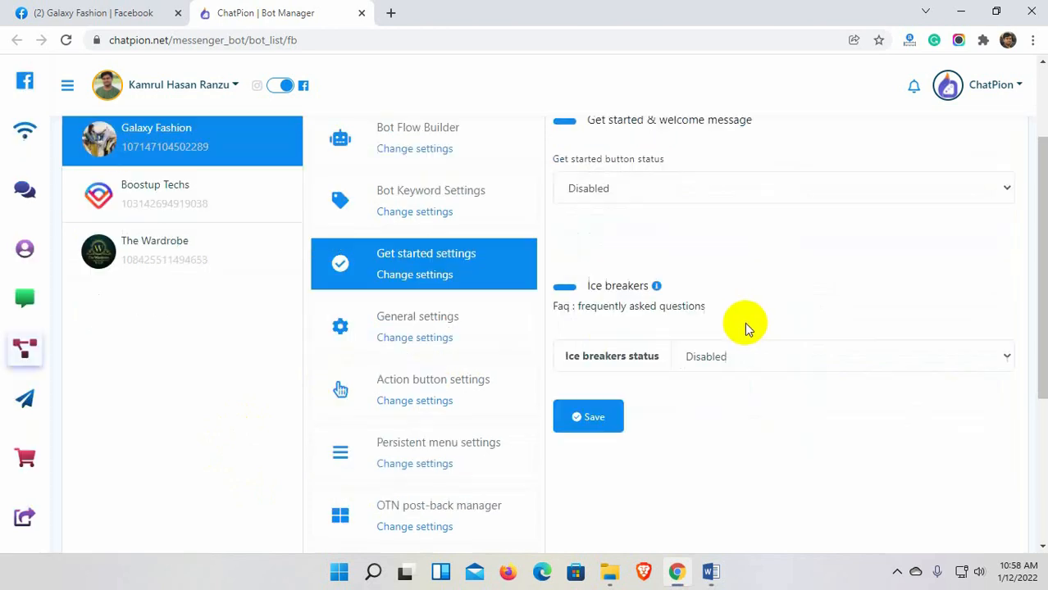
{"action": "scroll", "coordinate": [745, 328], "scroll_direction": "up", "scroll_amount": 1}
{"action": "scroll", "coordinate": [746, 328], "scroll_direction": "up", "scroll_amount": 1}
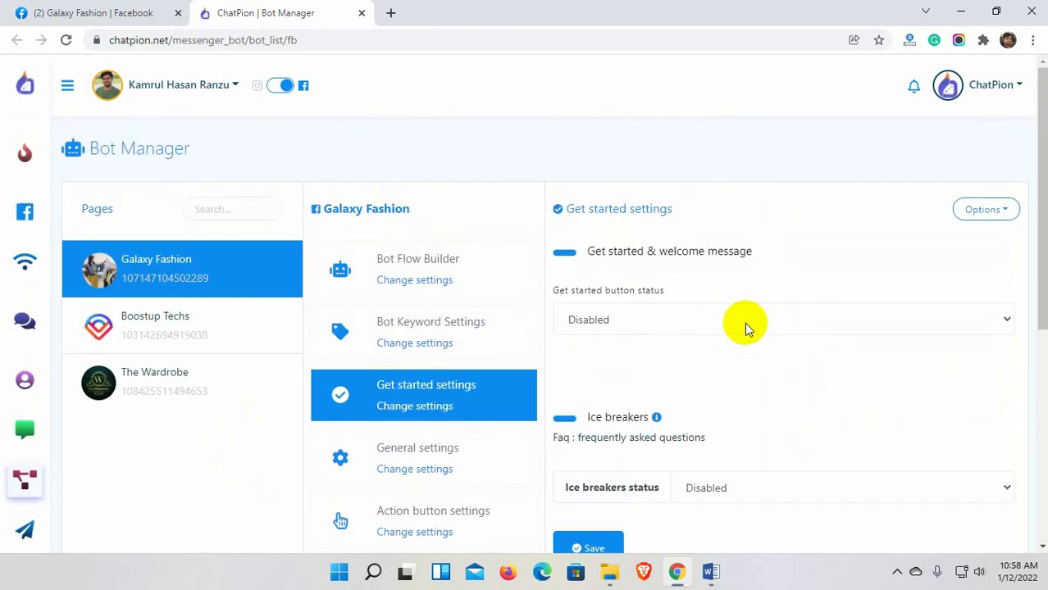
{"action": "scroll", "coordinate": [745, 326], "scroll_direction": "down", "scroll_amount": 1}
{"action": "left_click", "coordinate": [760, 412]}
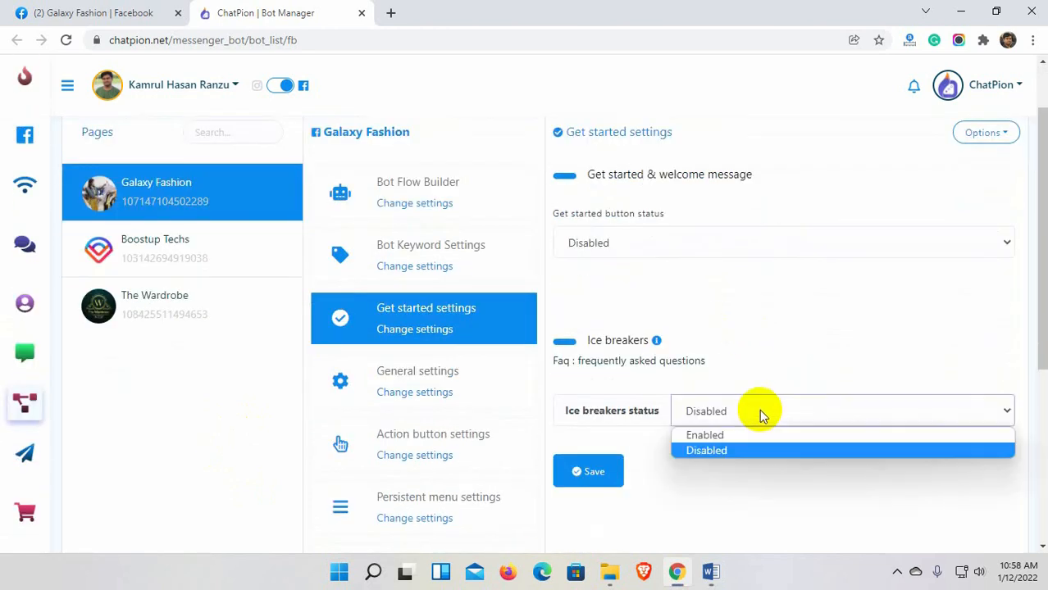
{"action": "left_click", "coordinate": [750, 444]}
Enter the ice-breaker question "What's are you opening times?" and start a new reply template.
{"action": "scroll", "coordinate": [750, 444], "scroll_direction": "down", "scroll_amount": 3}
{"action": "left_click", "coordinate": [732, 262]}
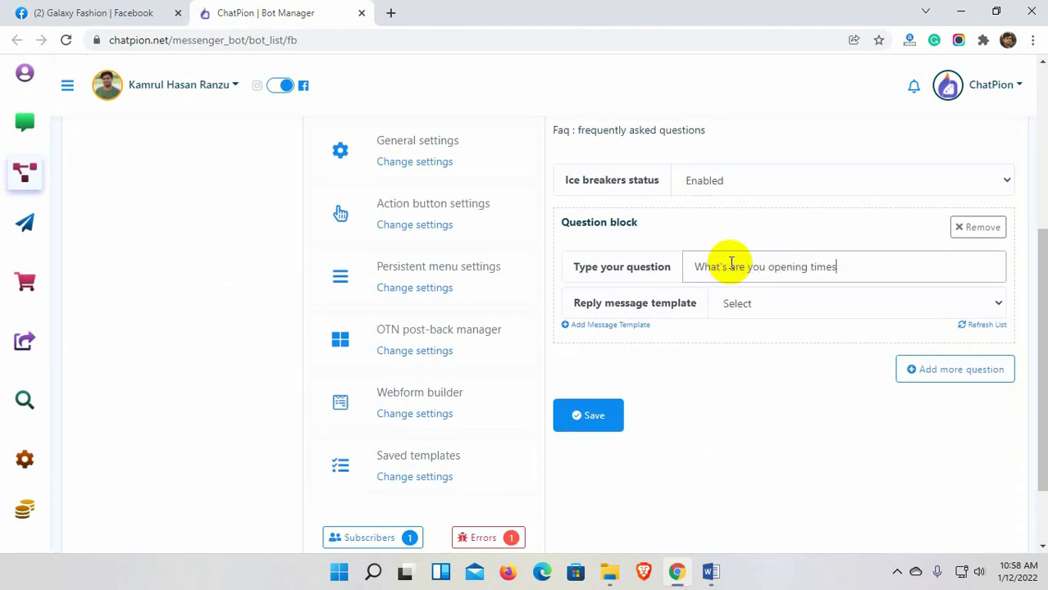
{"action": "left_click", "coordinate": [774, 310]}
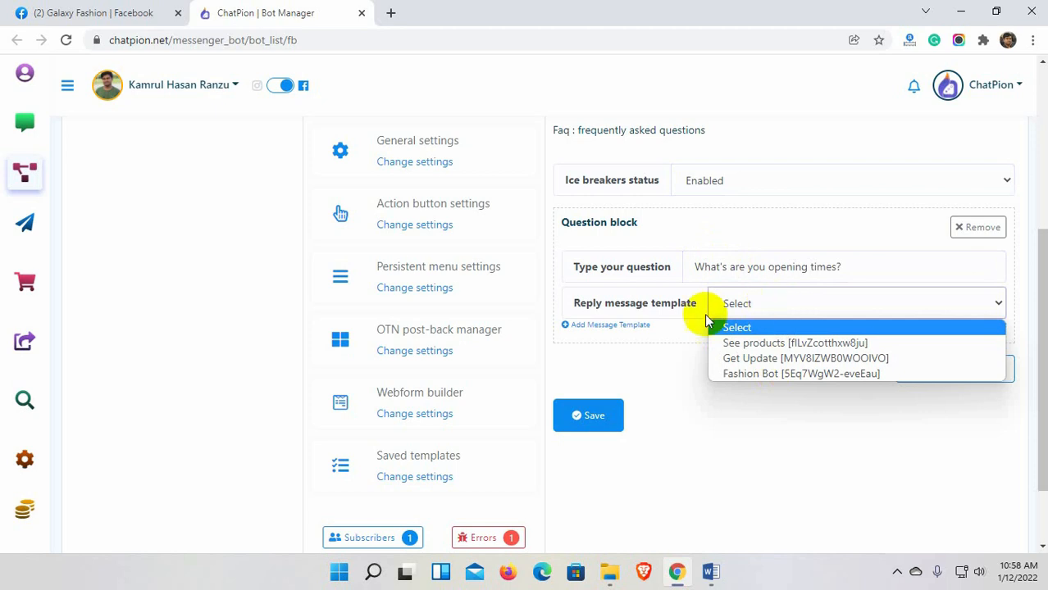
{"action": "left_click", "coordinate": [687, 344]}
{"action": "left_click", "coordinate": [628, 326]}
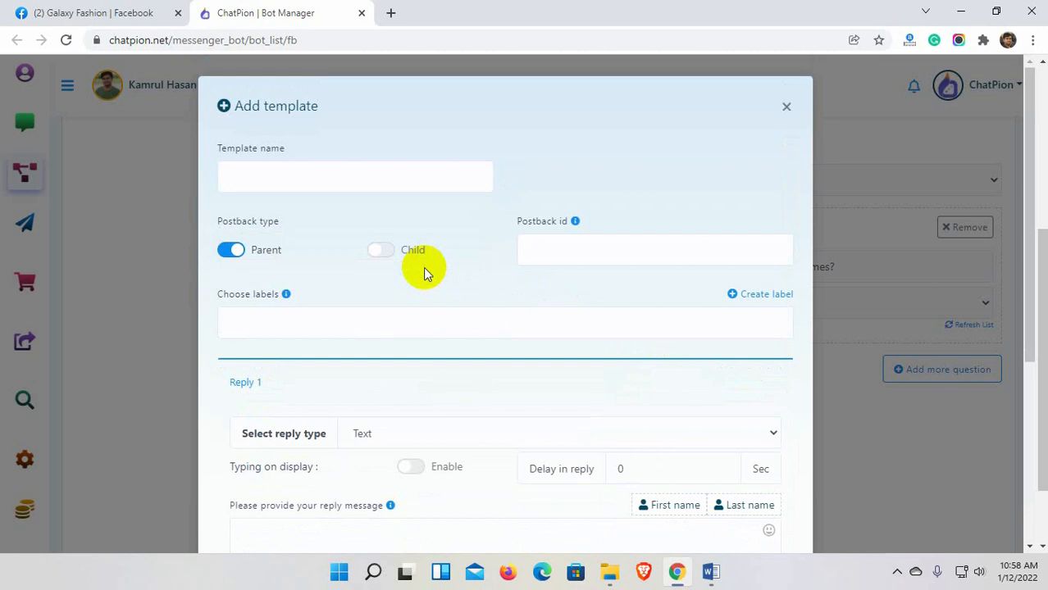
Create the unlabelled Text template 'Opening Time' replying 'We are open from 9 am until 5 pm.'.
{"action": "left_click", "coordinate": [373, 180]}
{"action": "type", "text": "Opening Time"}
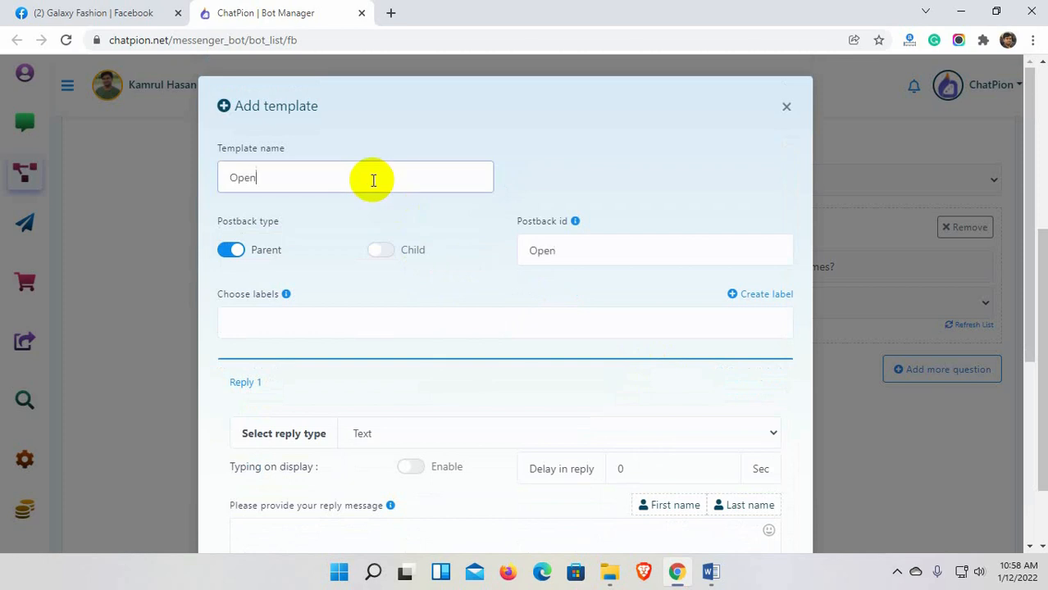
{"action": "scroll", "coordinate": [373, 180], "scroll_direction": "down", "scroll_amount": 1}
{"action": "left_click", "coordinate": [344, 250]}
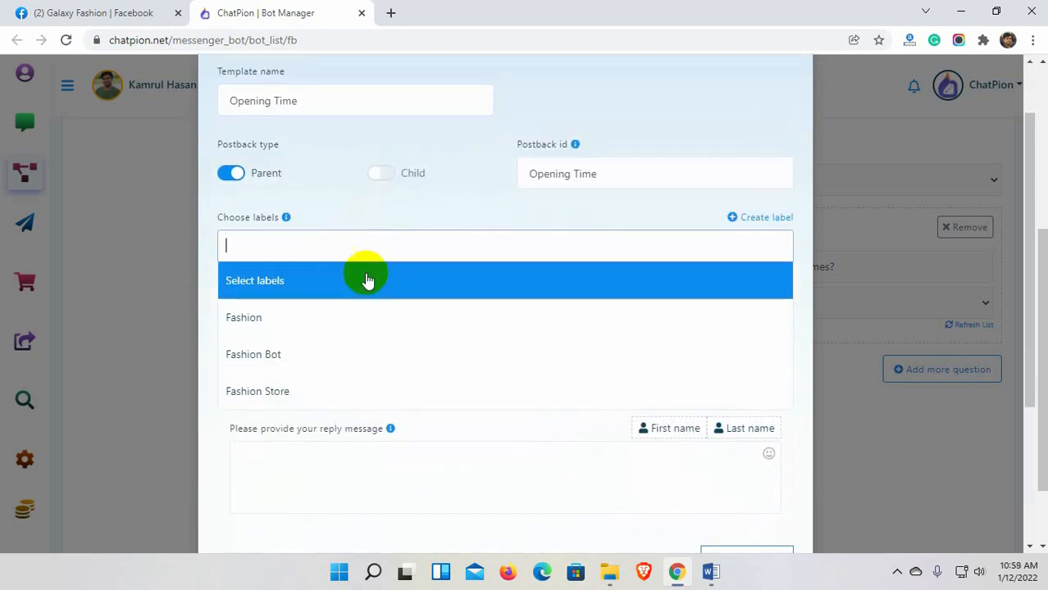
{"action": "left_click", "coordinate": [366, 275]}
{"action": "scroll", "coordinate": [393, 348], "scroll_direction": "down", "scroll_amount": 2}
{"action": "left_click", "coordinate": [476, 210]}
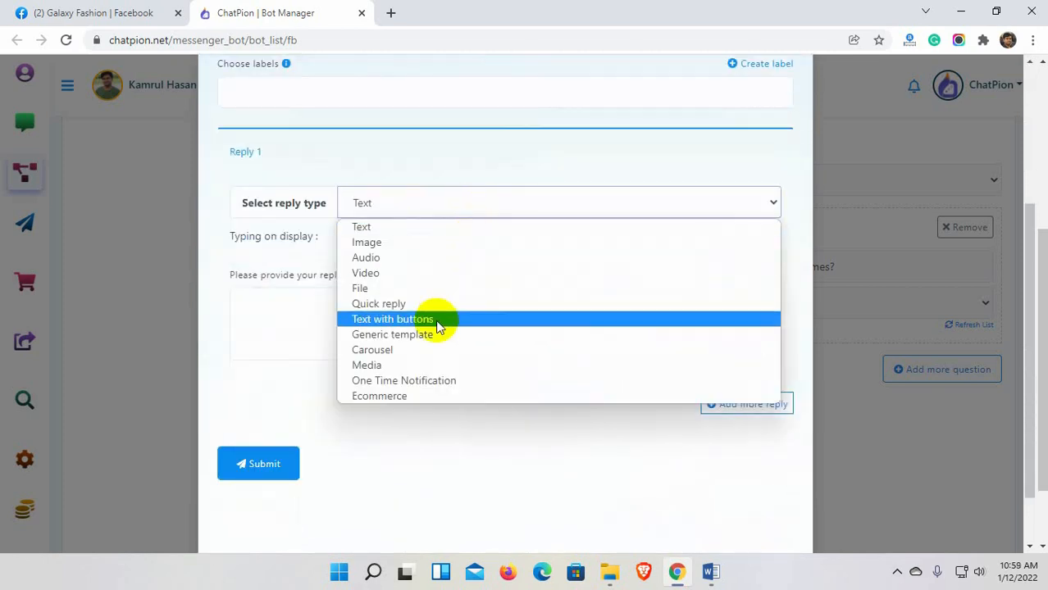
{"action": "left_click", "coordinate": [409, 228]}
{"action": "left_click", "coordinate": [361, 308]}
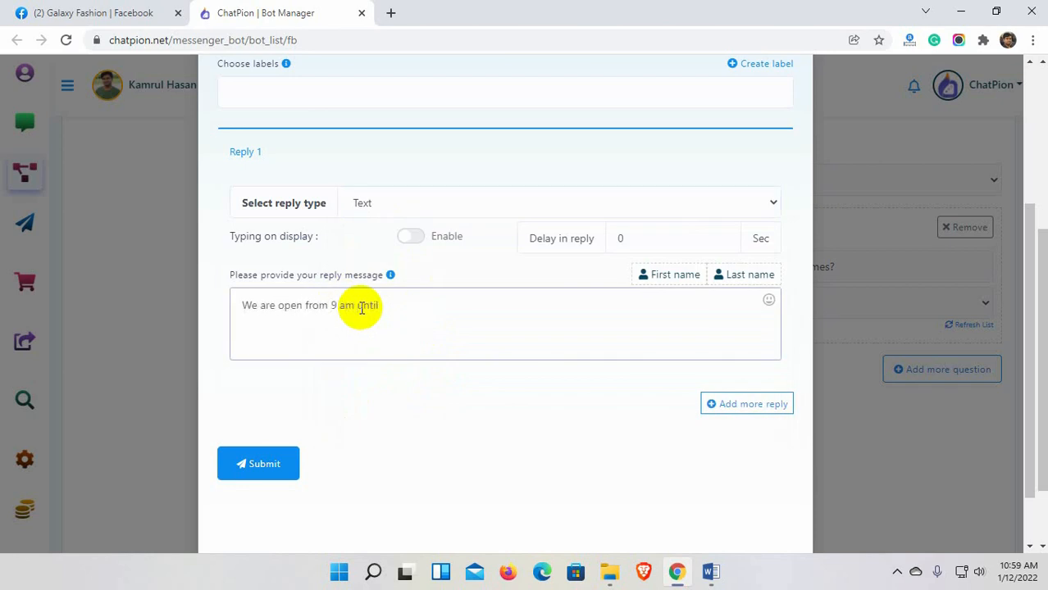
{"action": "left_click", "coordinate": [277, 462]}
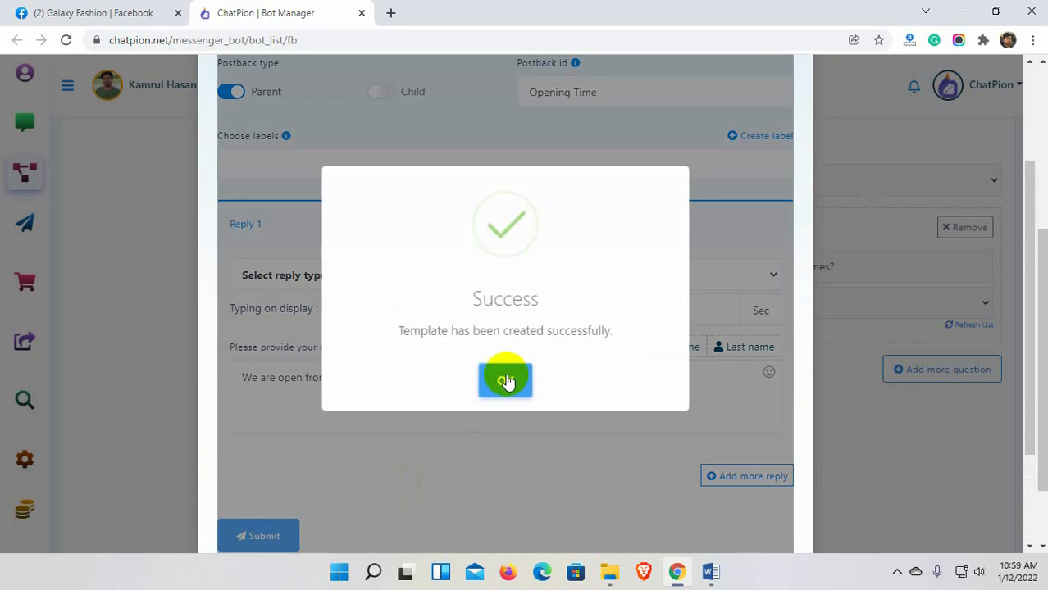
{"action": "left_click", "coordinate": [506, 381]}
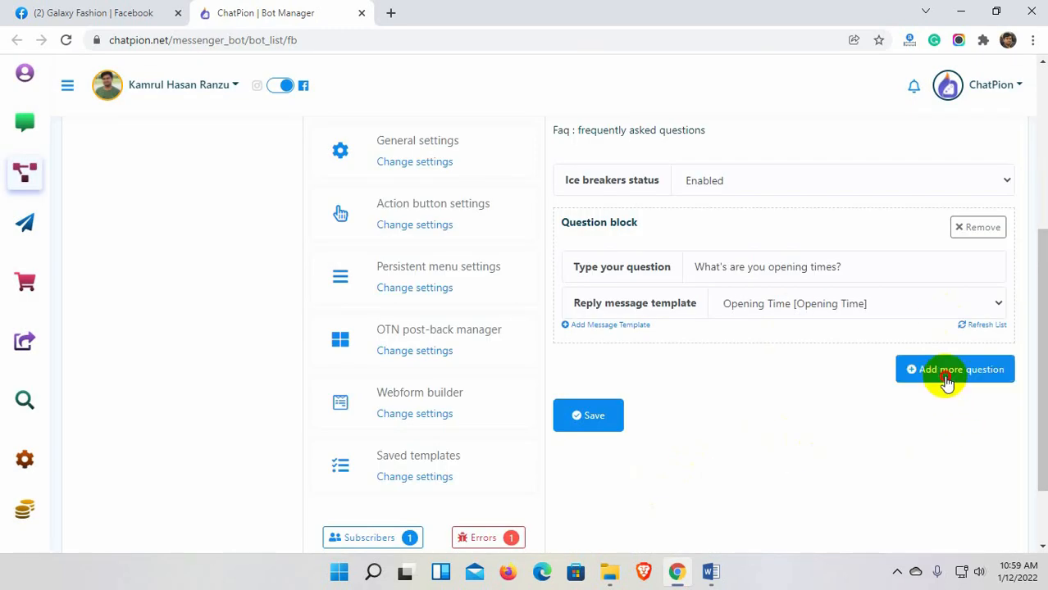
Add a second ice-breaker question, 'Where are you located?'.
{"action": "left_click", "coordinate": [947, 376]}
{"action": "left_click", "coordinate": [742, 418]}
{"action": "type", "text": "Where are you located?"}
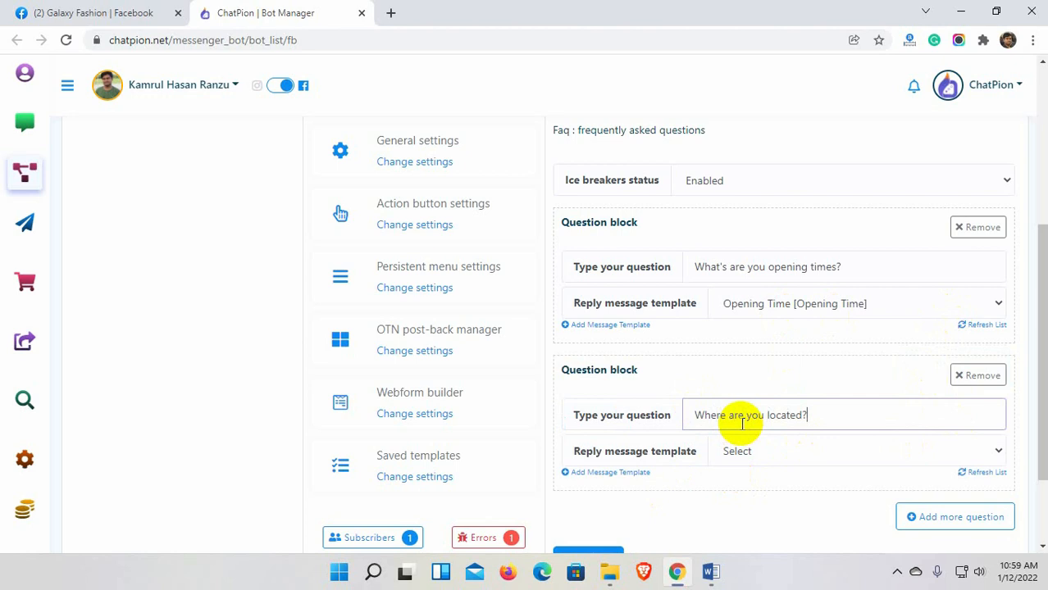
{"action": "scroll", "coordinate": [742, 424], "scroll_direction": "down", "scroll_amount": 2}
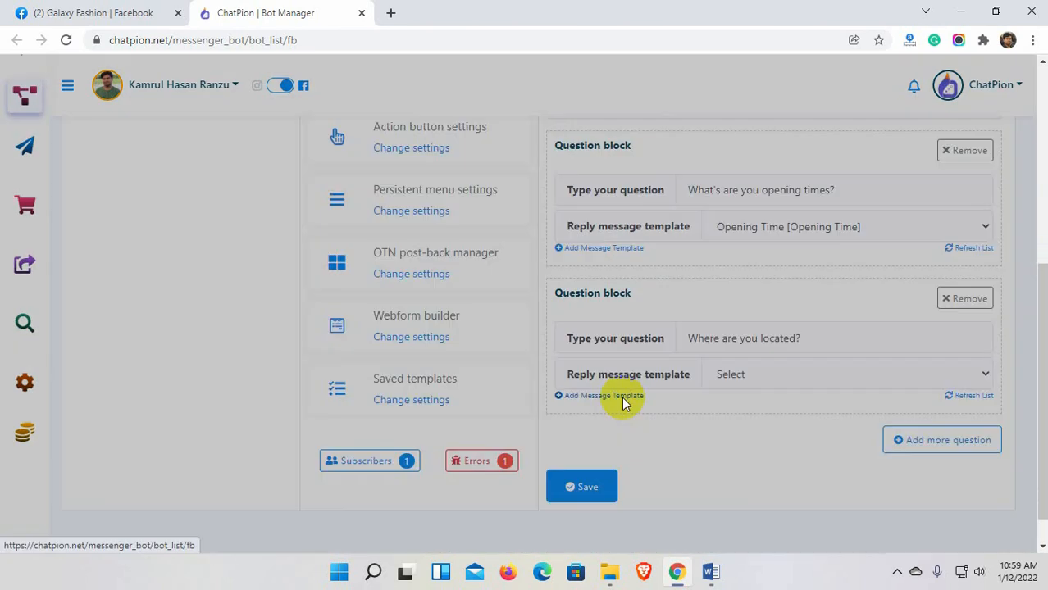
Create a 'Location' reply template with the shop's address for that question.
{"action": "left_click", "coordinate": [627, 399]}
{"action": "left_click", "coordinate": [321, 177]}
{"action": "type", "text": "Location"}
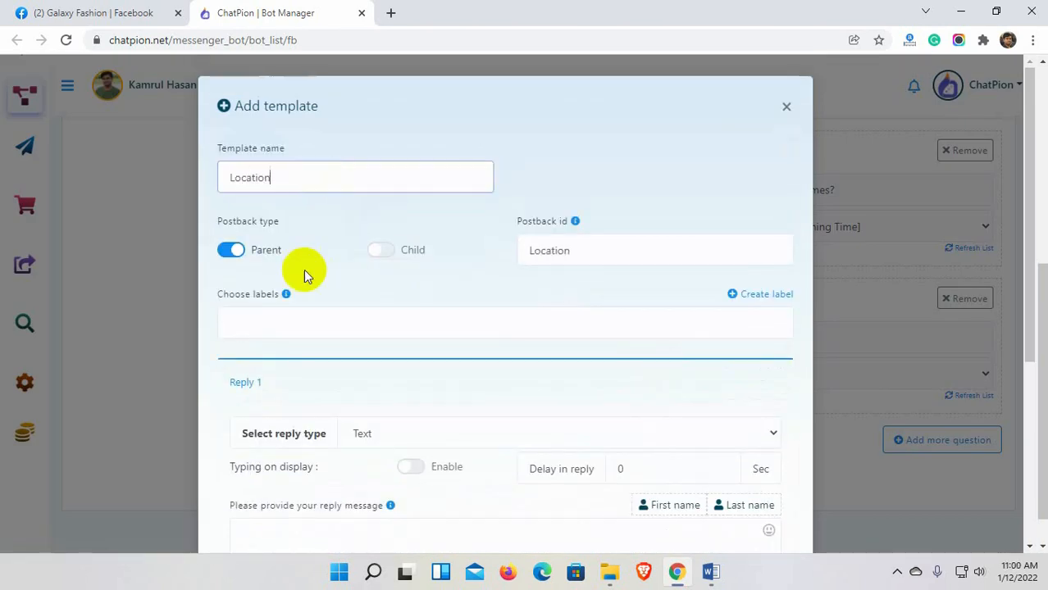
{"action": "scroll", "coordinate": [410, 392], "scroll_direction": "down", "scroll_amount": 2}
{"action": "left_click", "coordinate": [359, 389]}
{"action": "type", "text": "We are located at"}
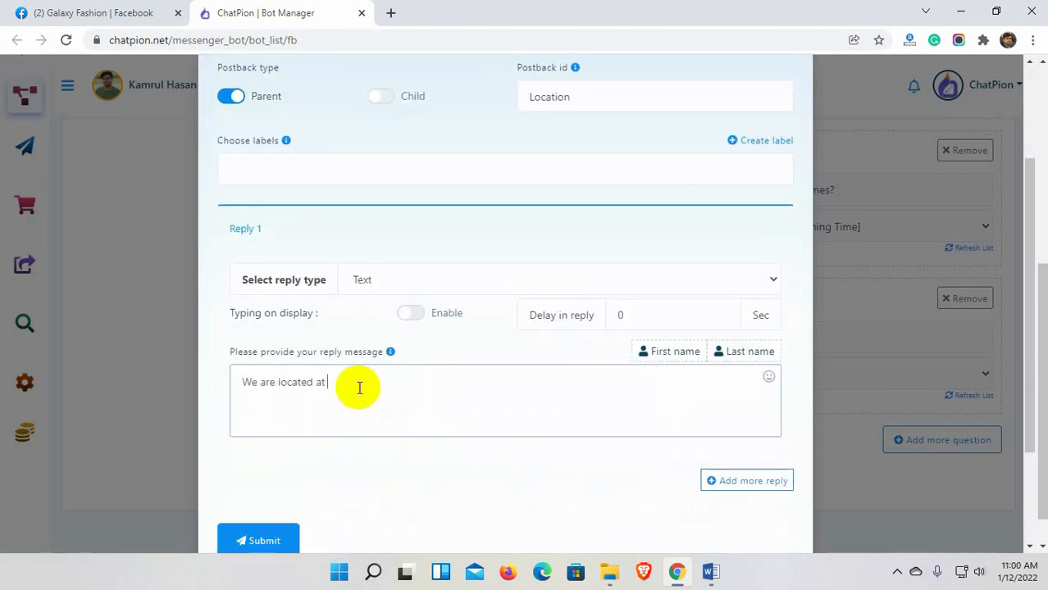
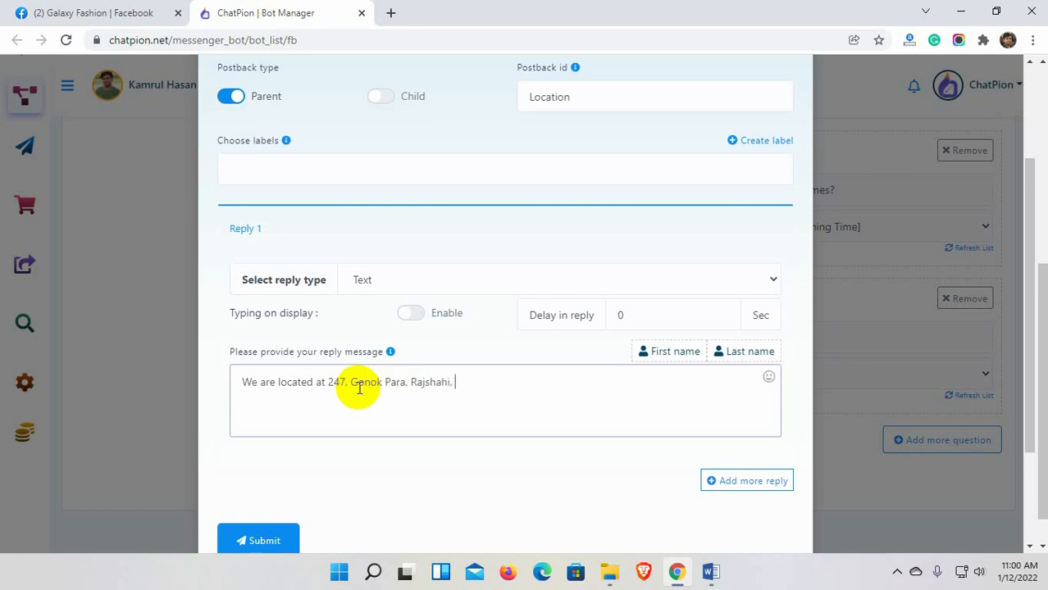
{"action": "scroll", "coordinate": [351, 464], "scroll_direction": "down", "scroll_amount": 2}
{"action": "left_click", "coordinate": [281, 465]}
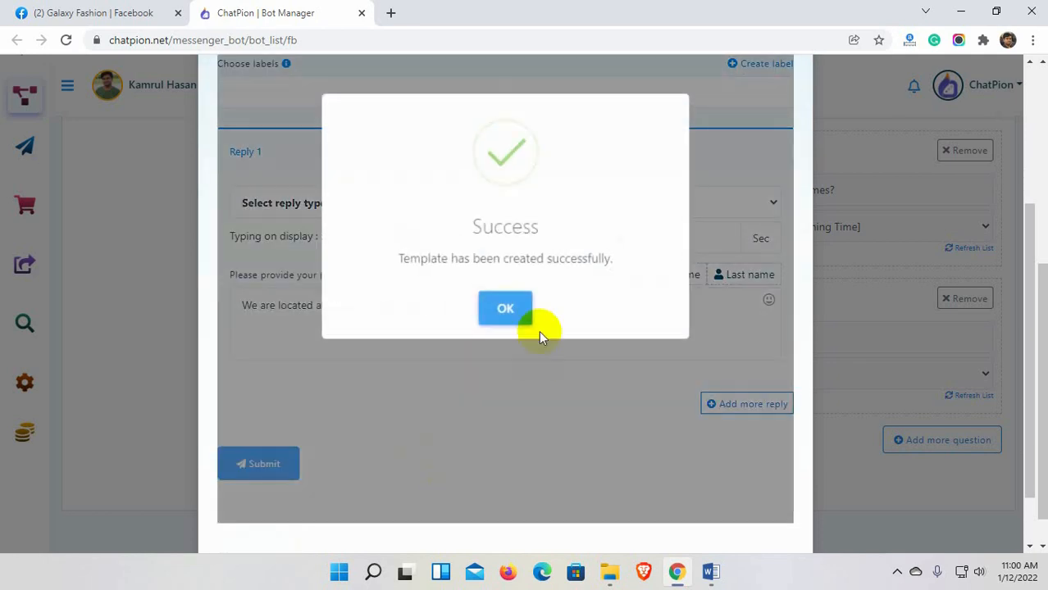
{"action": "left_click", "coordinate": [507, 311]}
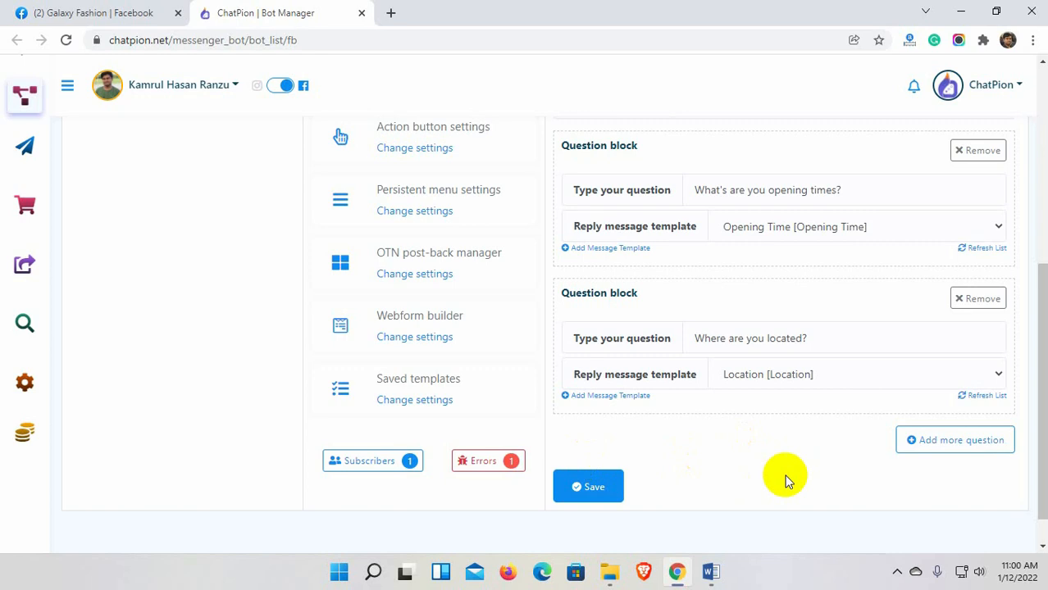
Save the ice breaker settings and delete the old Galaxy Fashion conversation on Facebook.
{"action": "left_click", "coordinate": [594, 487]}
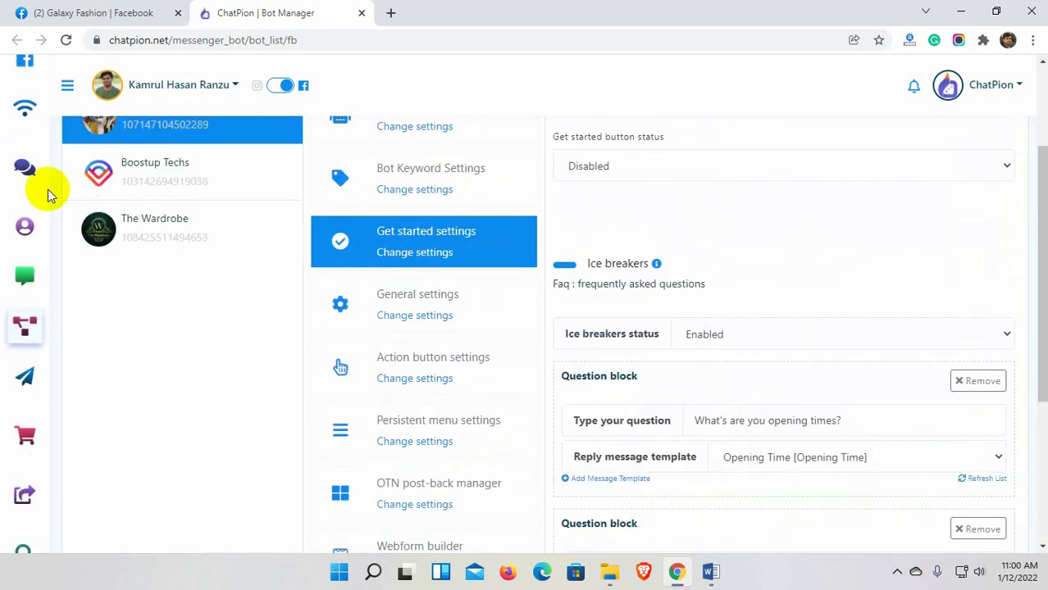
{"action": "left_click", "coordinate": [148, 12]}
{"action": "left_click", "coordinate": [845, 222]}
{"action": "left_click", "coordinate": [660, 415]}
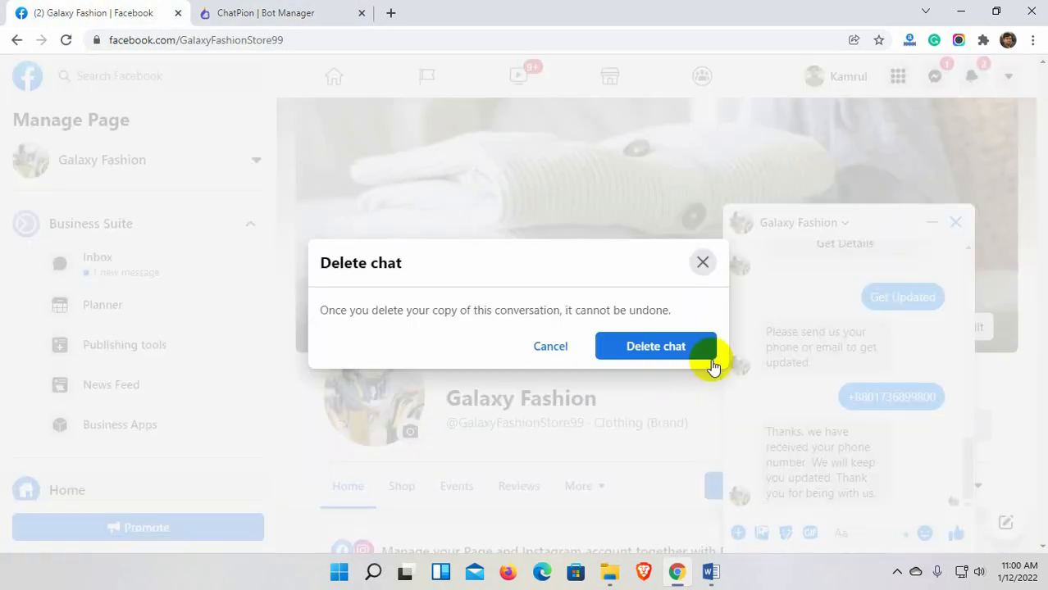
{"action": "left_click", "coordinate": [706, 351]}
Start a fresh test chat with Galaxy Fashion and ask the opening-times ice breaker.
{"action": "left_click", "coordinate": [861, 427]}
{"action": "left_click", "coordinate": [800, 290]}
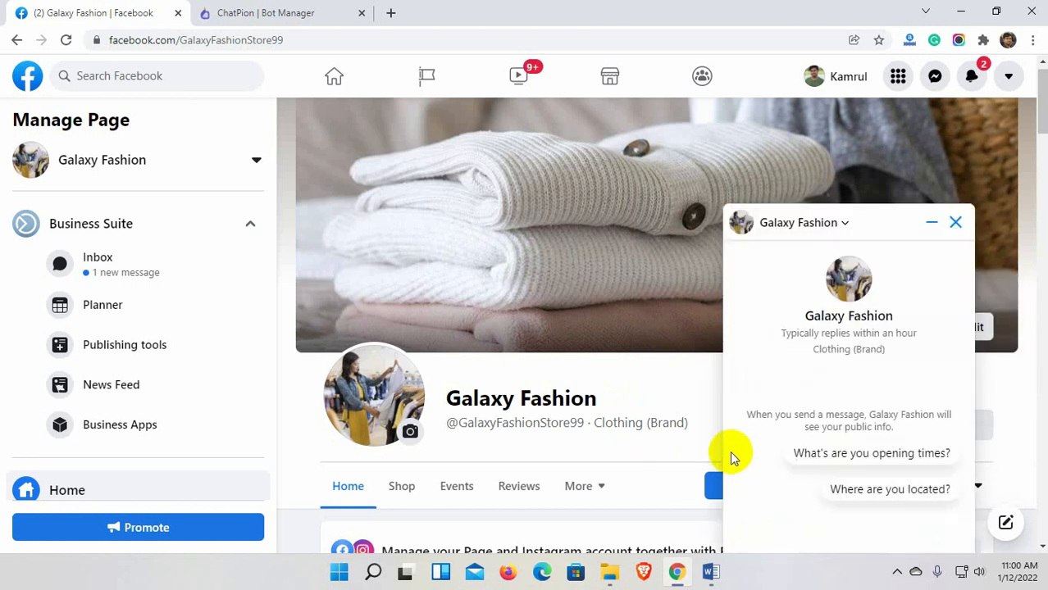
{"action": "left_click", "coordinate": [892, 459]}
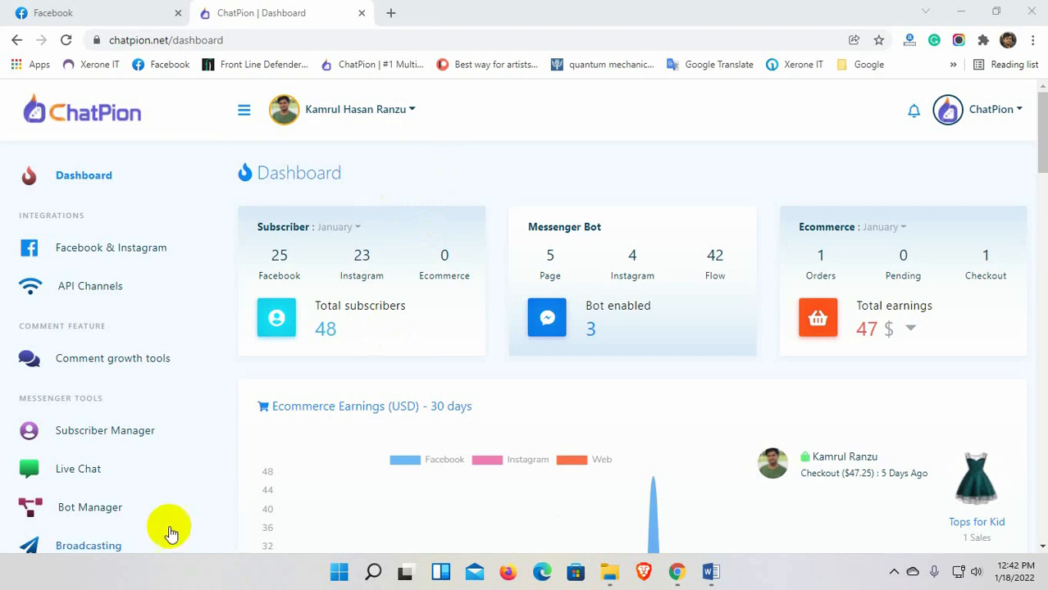
From the Instagram bot manager, open galaxyfashion99's Story Private Reply Template in the flow builder.
{"action": "scroll", "coordinate": [123, 492], "scroll_direction": "down", "scroll_amount": 1}
{"action": "left_click", "coordinate": [88, 467]}
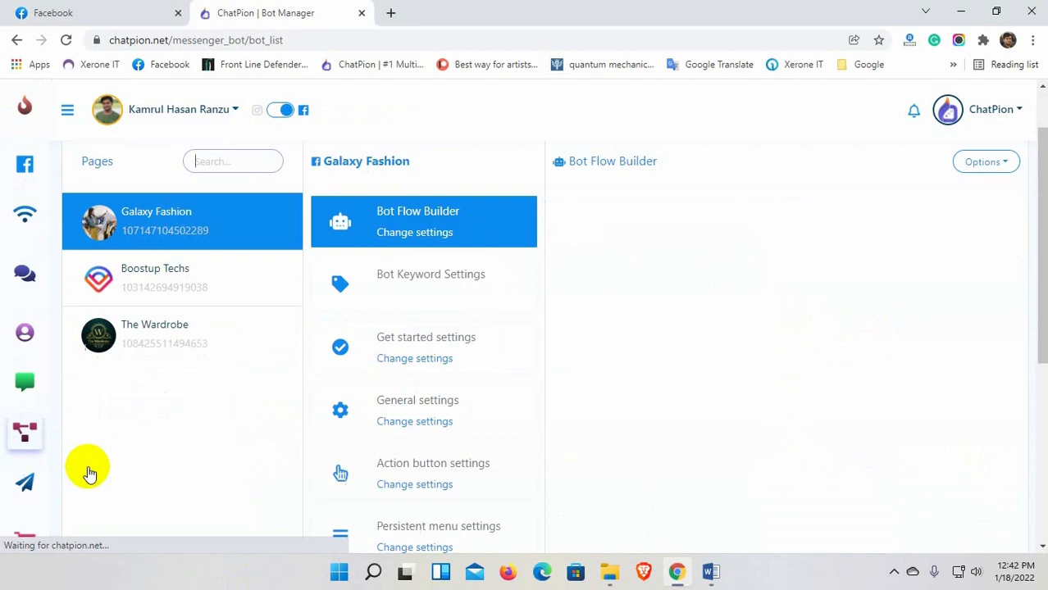
{"action": "left_click", "coordinate": [279, 112]}
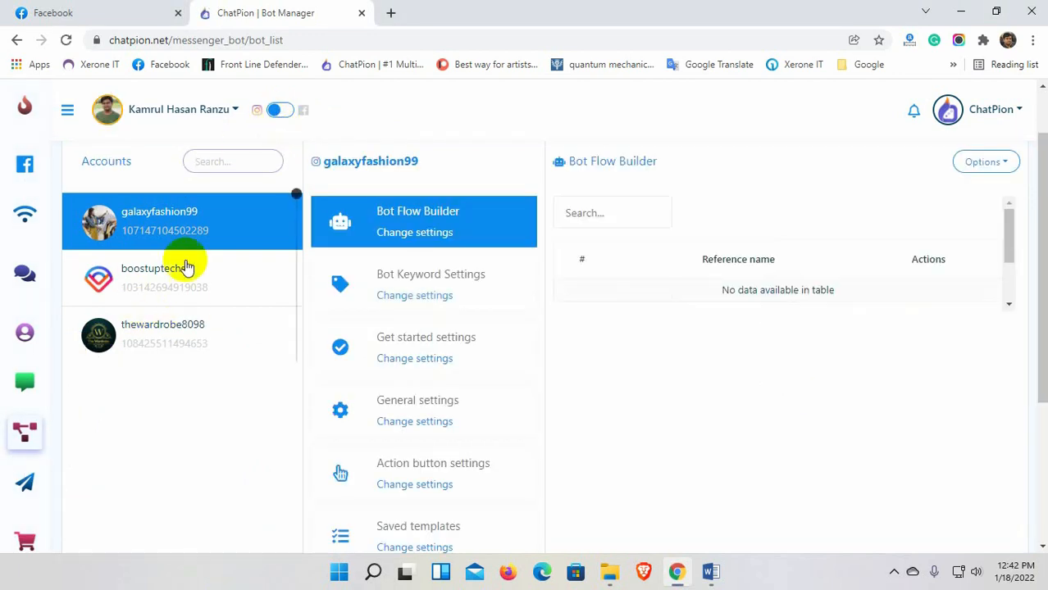
{"action": "left_click", "coordinate": [182, 229]}
{"action": "left_click", "coordinate": [172, 234]}
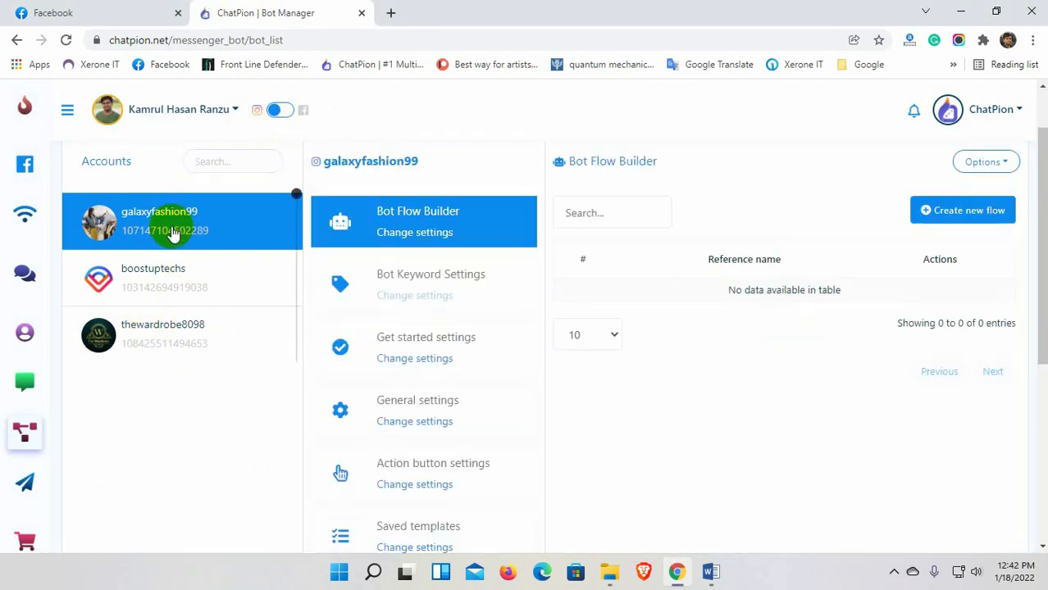
{"action": "left_click", "coordinate": [173, 234]}
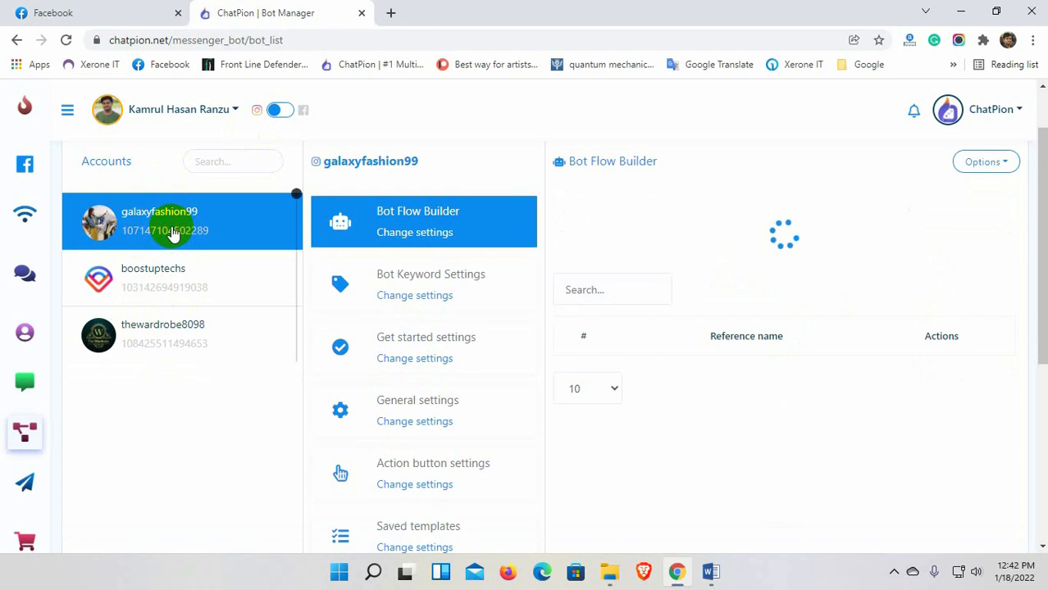
{"action": "left_click", "coordinate": [412, 487]}
{"action": "left_click", "coordinate": [668, 299]}
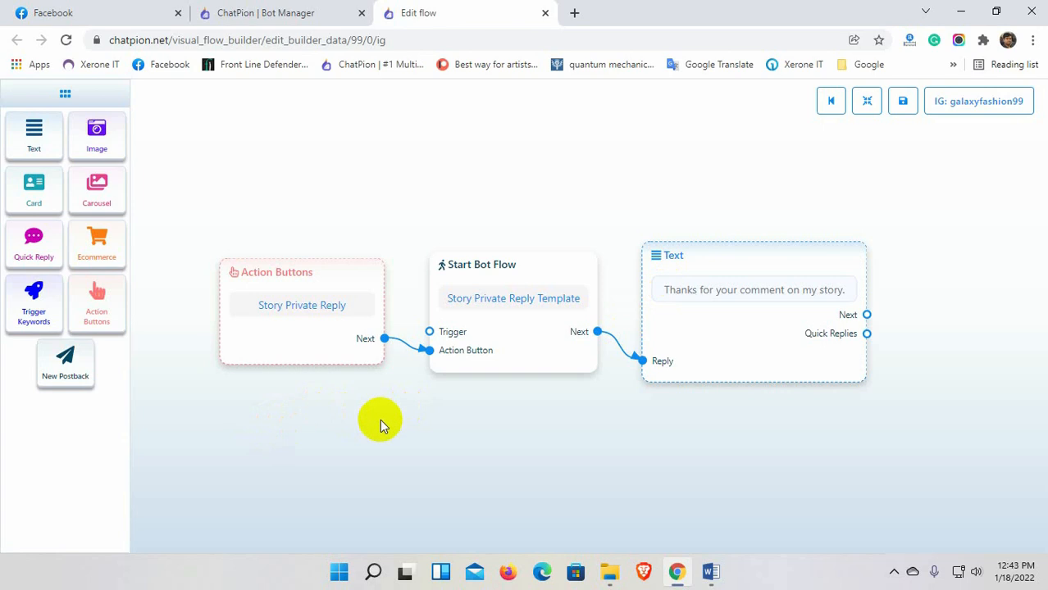
Connect a new Image node with the ornament photo after the Text node, then save the flow.
{"action": "left_click_drag", "start_coordinate": [722, 428], "coordinate": [672, 431]}
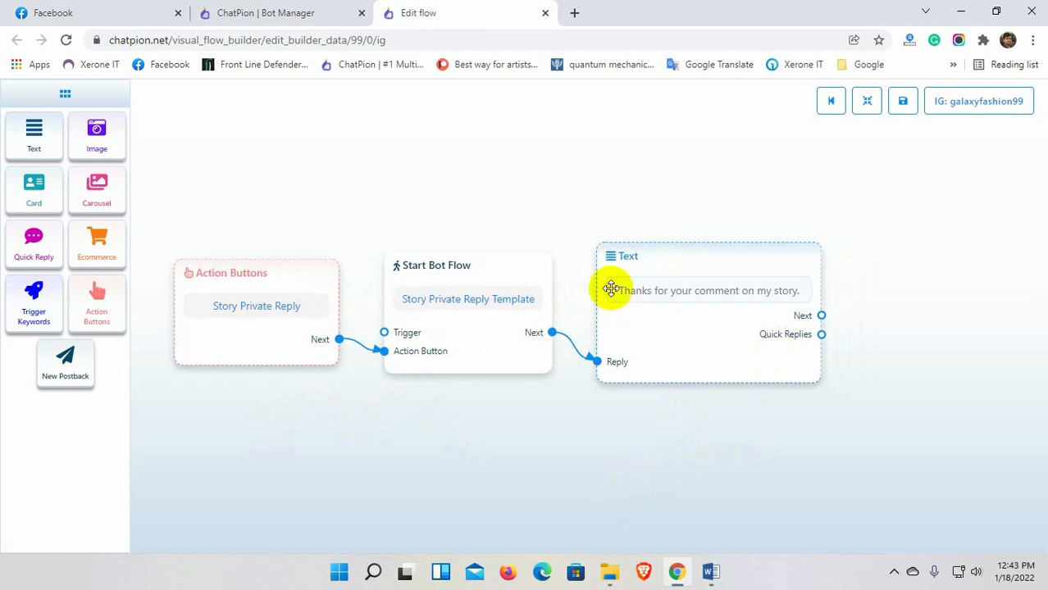
{"action": "left_click_drag", "start_coordinate": [97, 135], "coordinate": [935, 283]}
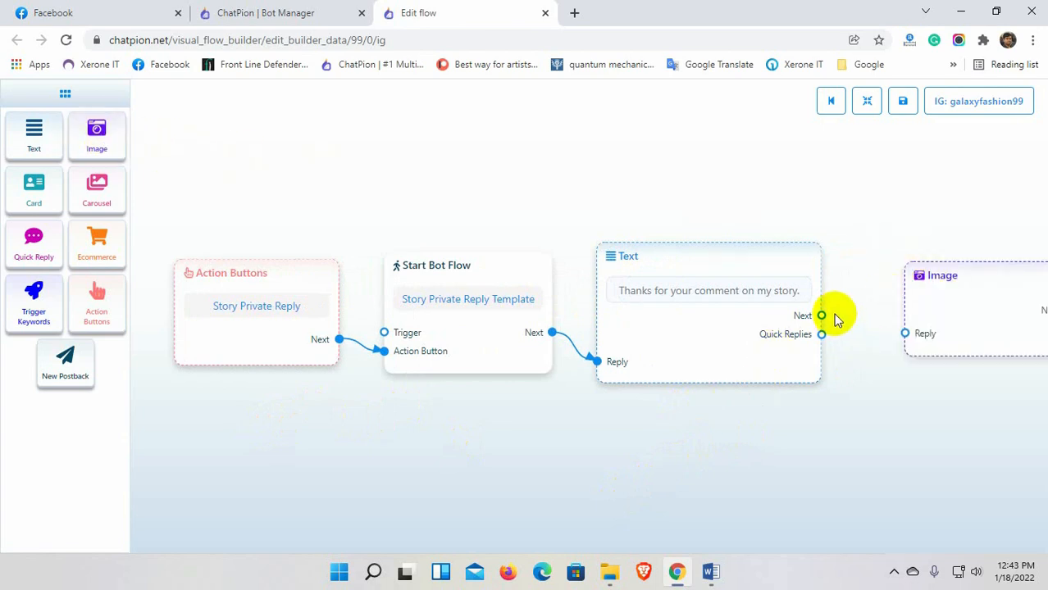
{"action": "left_click_drag", "start_coordinate": [821, 315], "coordinate": [907, 342]}
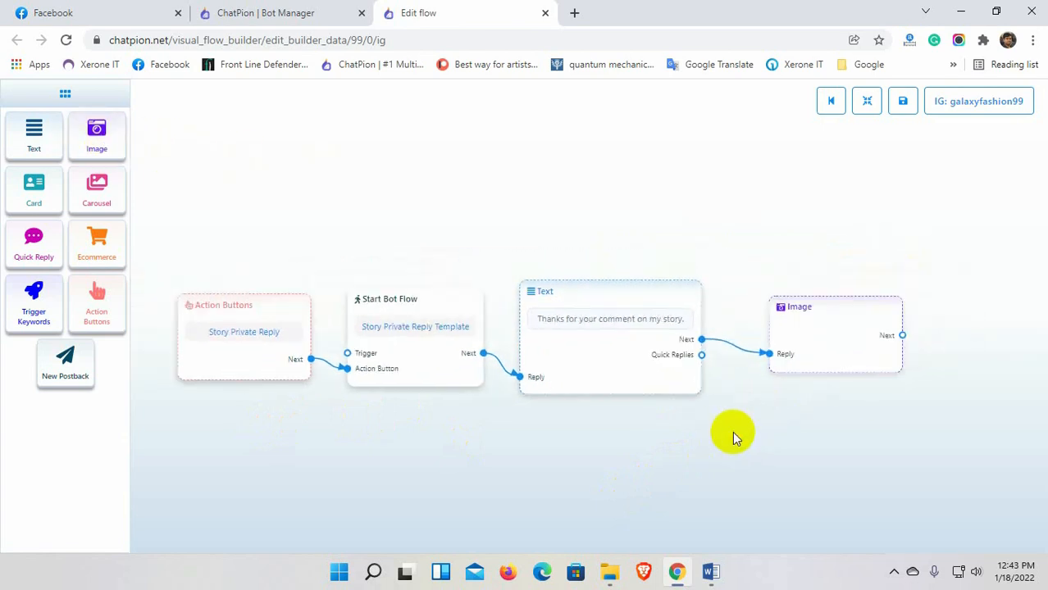
{"action": "double_click", "coordinate": [794, 355]}
{"action": "left_click", "coordinate": [930, 238]}
{"action": "double_click", "coordinate": [869, 238]}
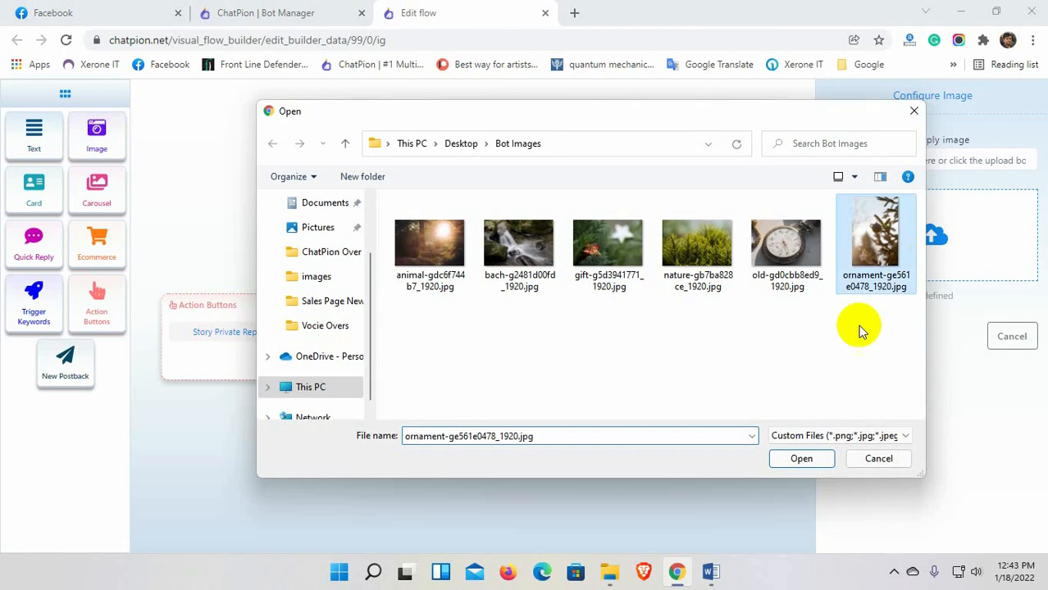
{"action": "left_click", "coordinate": [850, 337]}
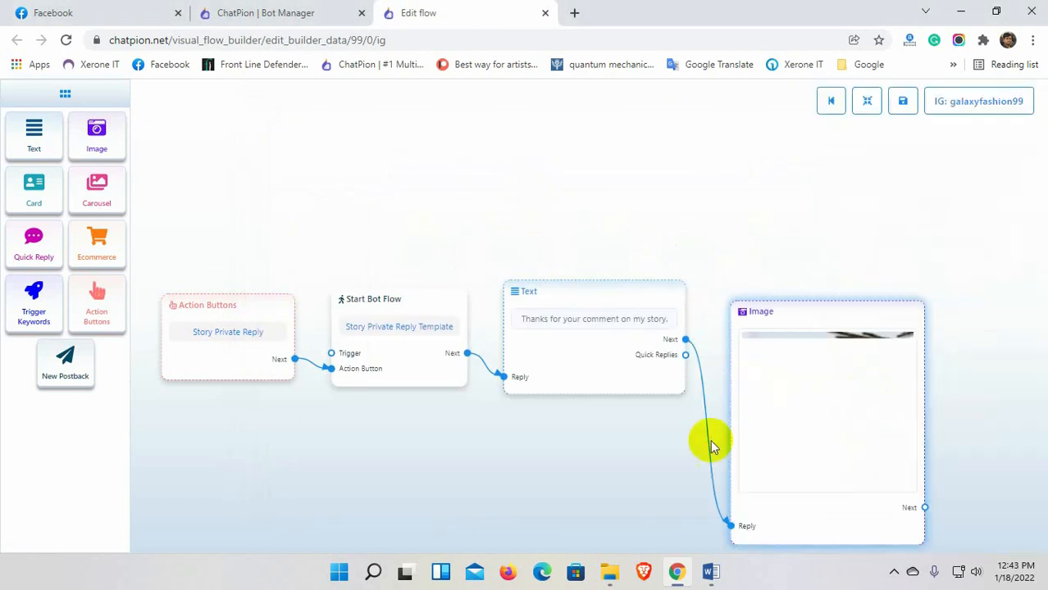
{"action": "left_click", "coordinate": [903, 102]}
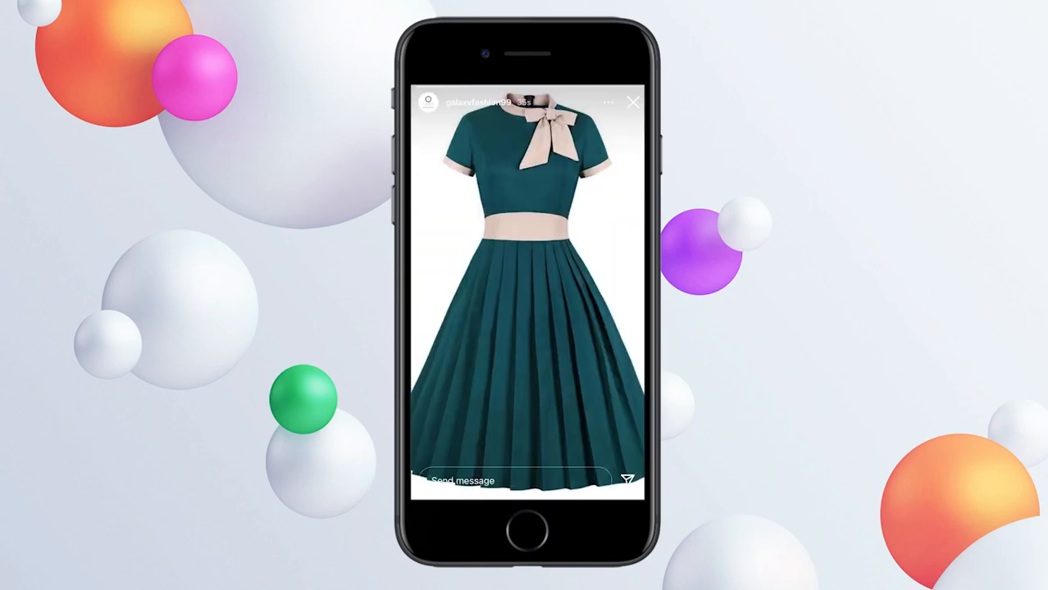
Reply 'Nice tops' to the dress story and open galaxyfashion99's automatic DM reply.
{"action": "left_click", "coordinate": [492, 482]}
{"action": "type", "text": "Ni"}
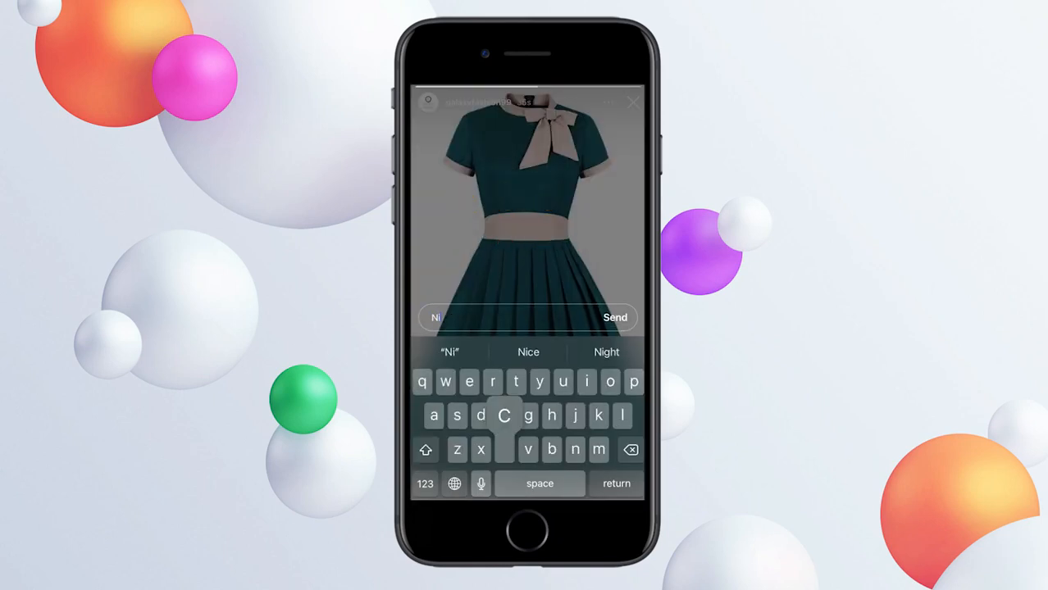
{"action": "type", "text": "ce tops"}
{"action": "left_click", "coordinate": [615, 317]}
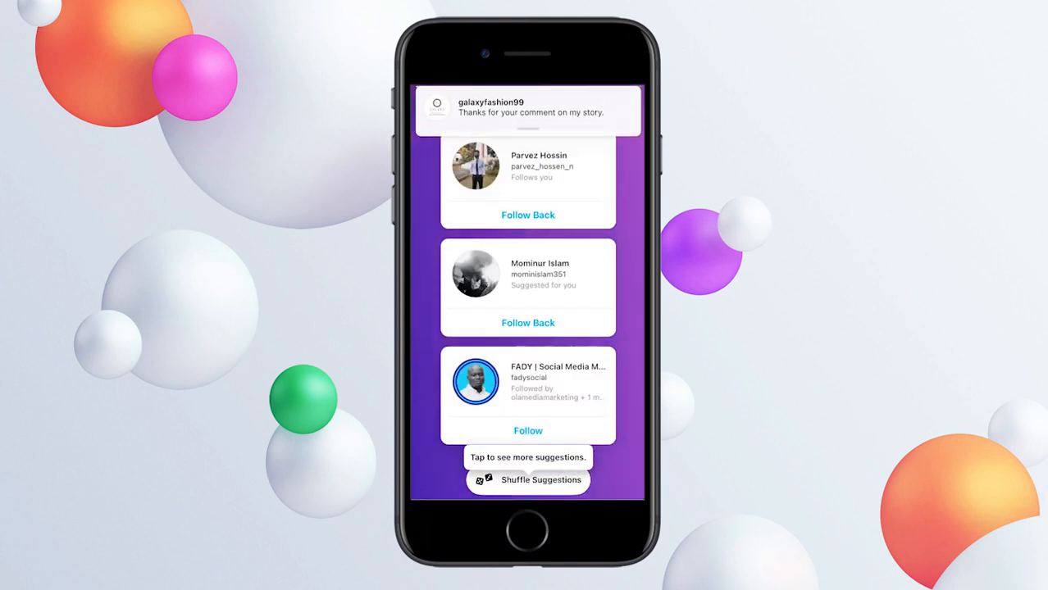
{"action": "left_click", "coordinate": [517, 105]}
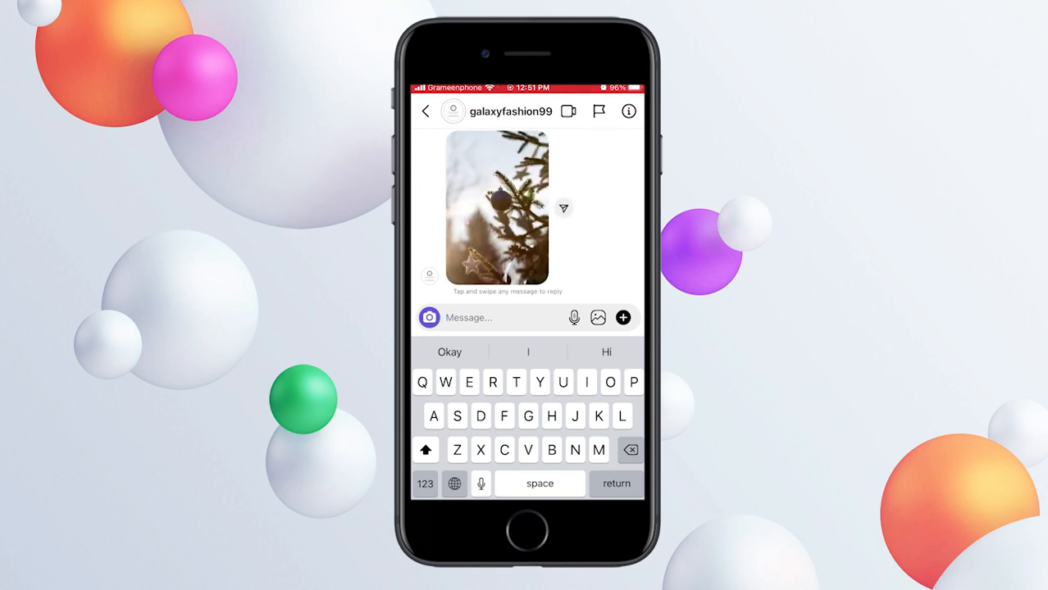
{"action": "scroll", "coordinate": [528, 230], "scroll_direction": "up", "scroll_amount": 3}
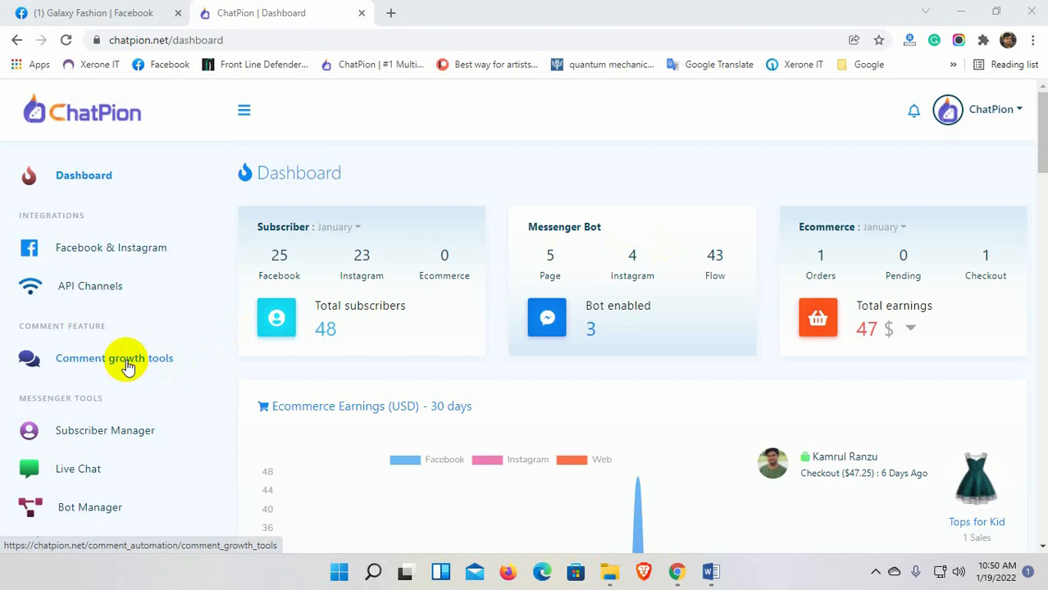
In Facebook comment growth tools, start a new auto comment template.
{"action": "left_click", "coordinate": [126, 362]}
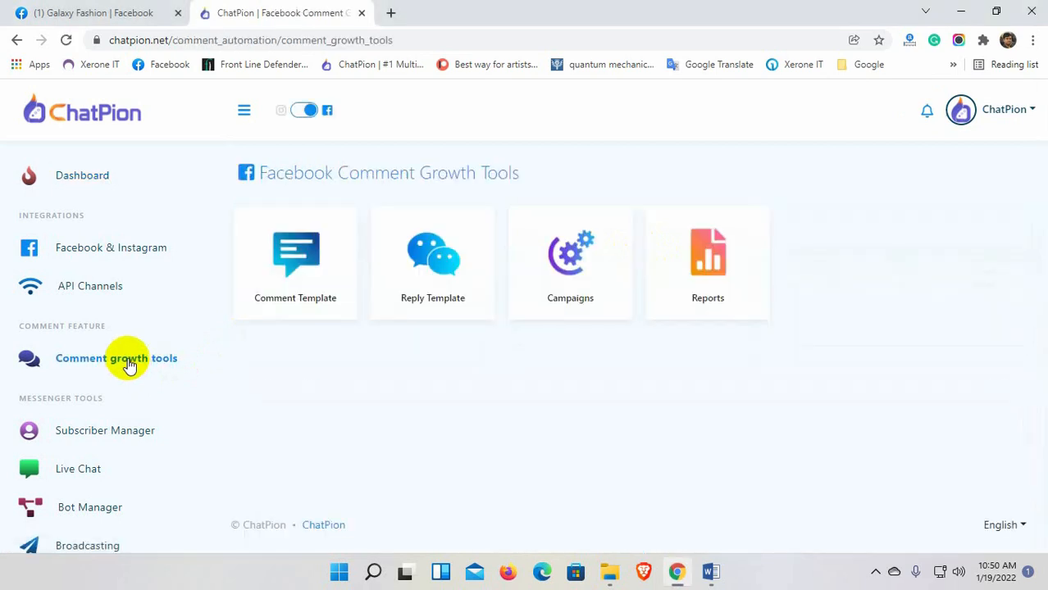
{"action": "left_click", "coordinate": [300, 114]}
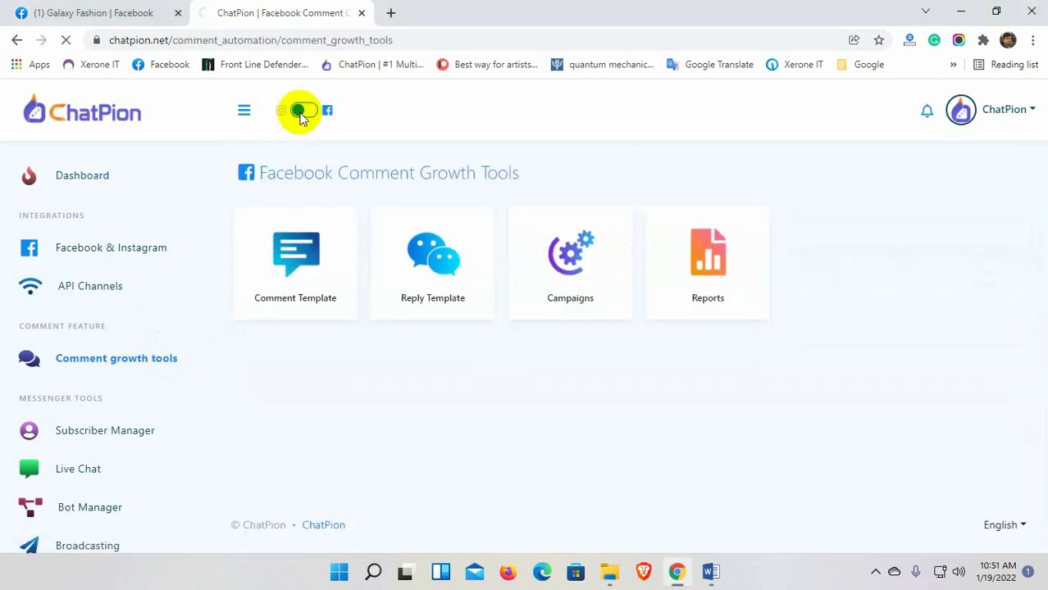
{"action": "left_click", "coordinate": [300, 114]}
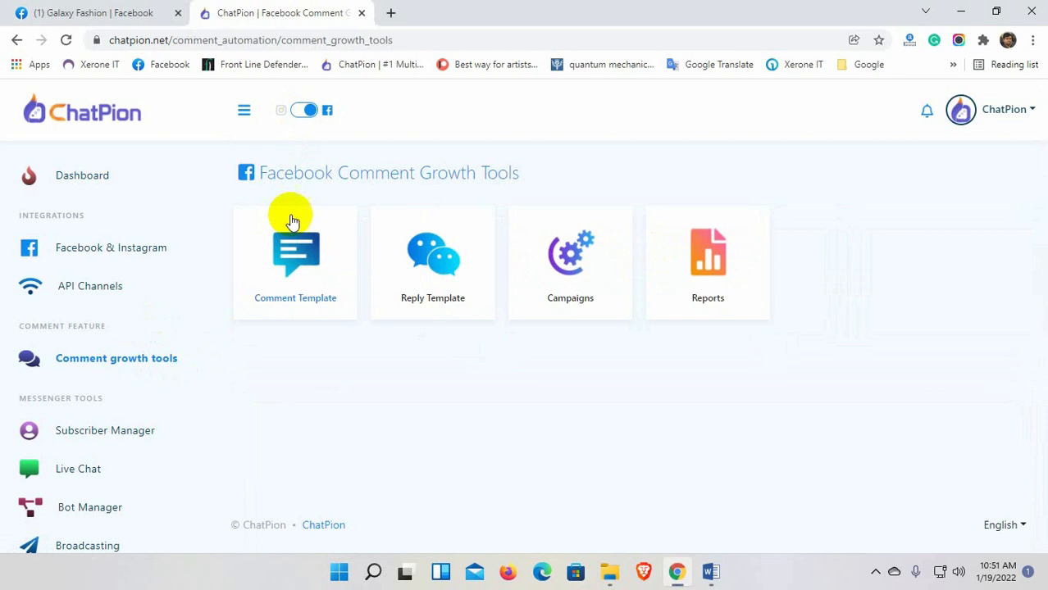
{"action": "left_click", "coordinate": [293, 273]}
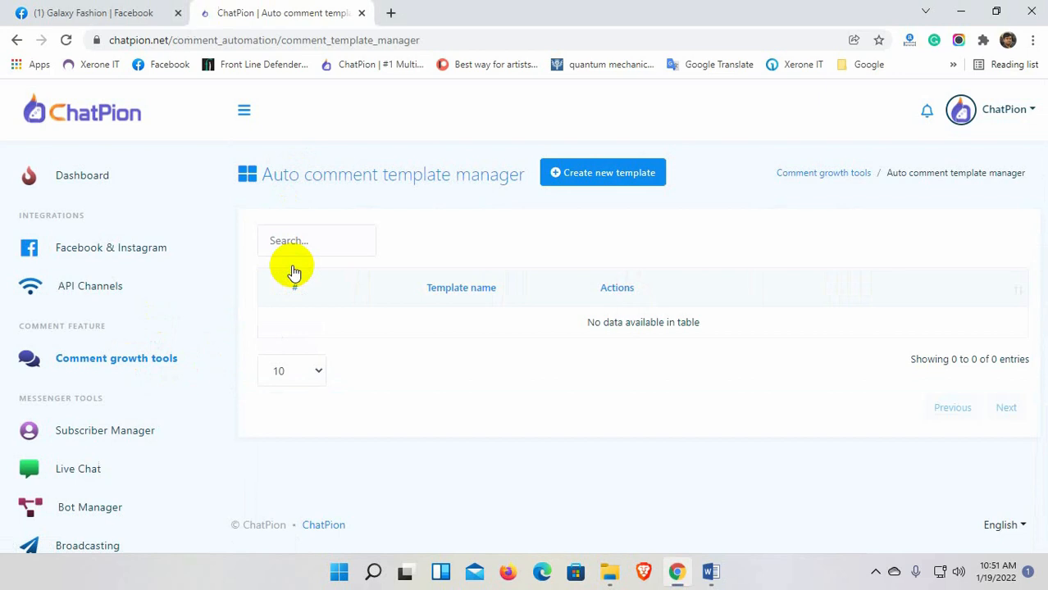
{"action": "left_click", "coordinate": [613, 173]}
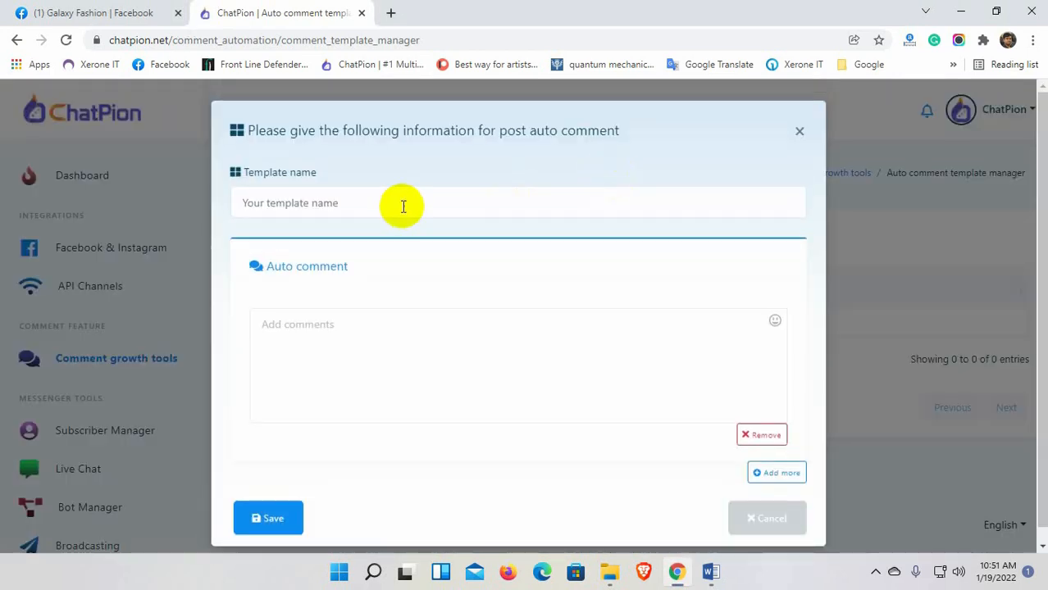
Name it 'Auto comment for Galaxy Fashion' with first comment 'We have vast collections for men, women, and for kids.'.
{"action": "left_click", "coordinate": [403, 205]}
{"action": "type", "text": "Auto"}
{"action": "left_click", "coordinate": [374, 240]}
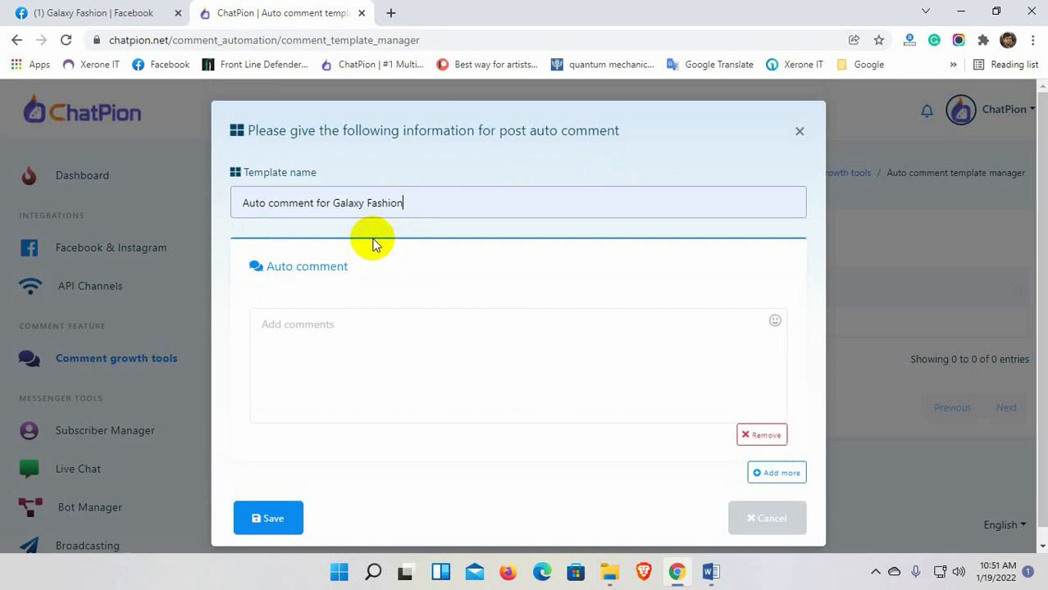
{"action": "left_click", "coordinate": [368, 327]}
{"action": "type", "text": "We have vast collections for"}
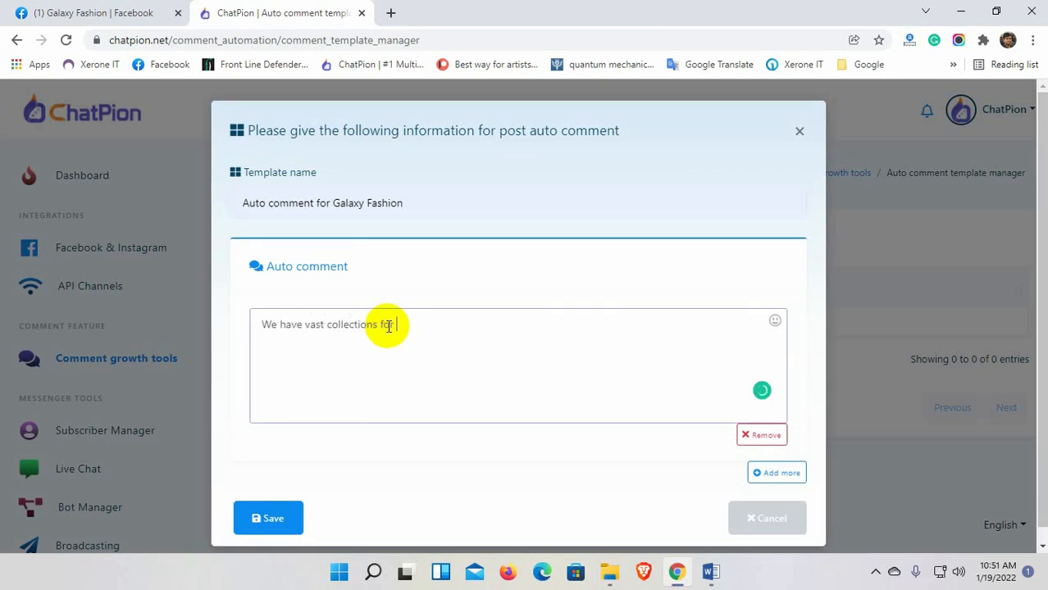
{"action": "type", "text": " men, women, and for kids."}
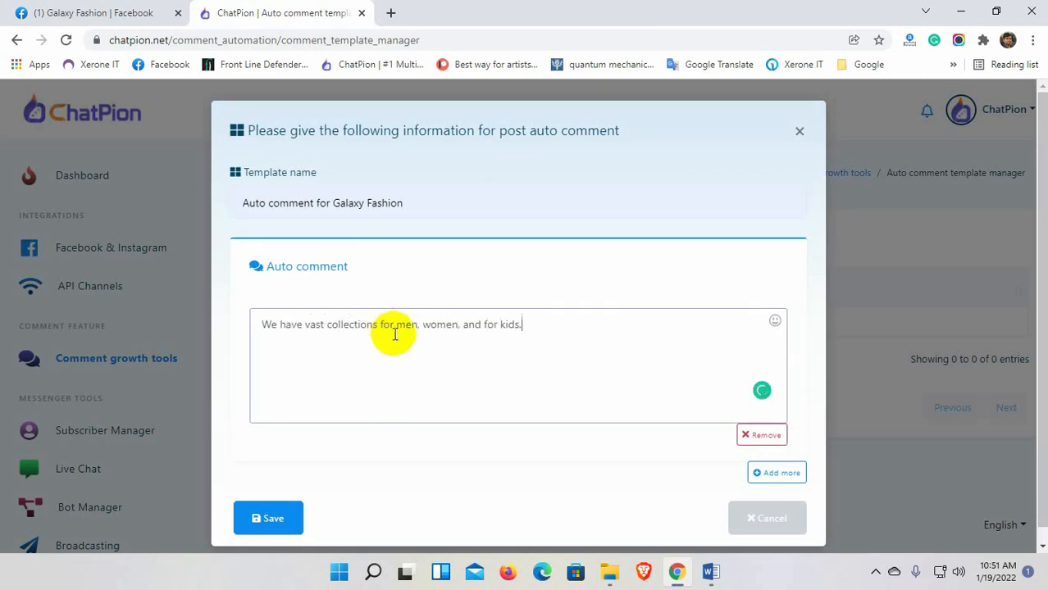
Add a second comment, save the template, and go back to Comment growth tools.
{"action": "left_click", "coordinate": [779, 459]}
{"action": "scroll", "coordinate": [489, 453], "scroll_direction": "down", "scroll_amount": 4}
{"action": "left_click", "coordinate": [383, 365]}
{"action": "type", "text": "More products are coming soon."}
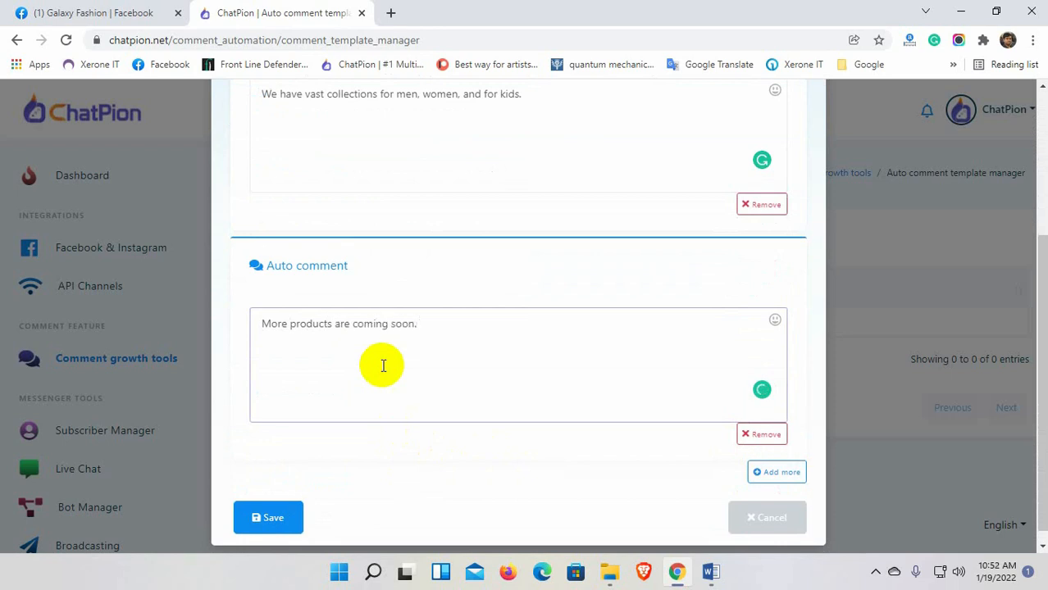
{"action": "left_click", "coordinate": [278, 516]}
{"action": "left_click", "coordinate": [522, 410]}
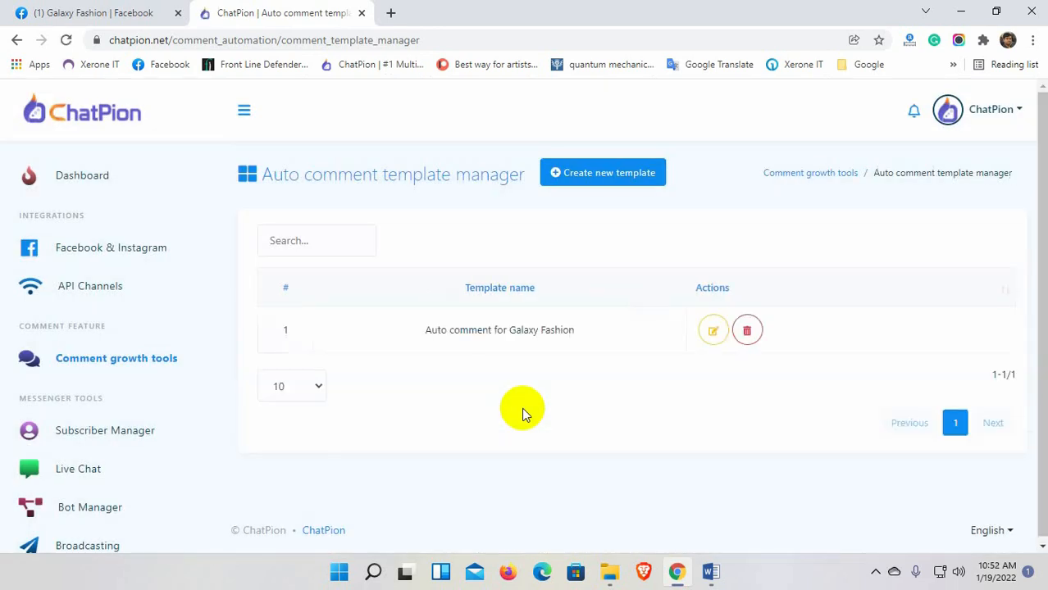
{"action": "left_click", "coordinate": [809, 174]}
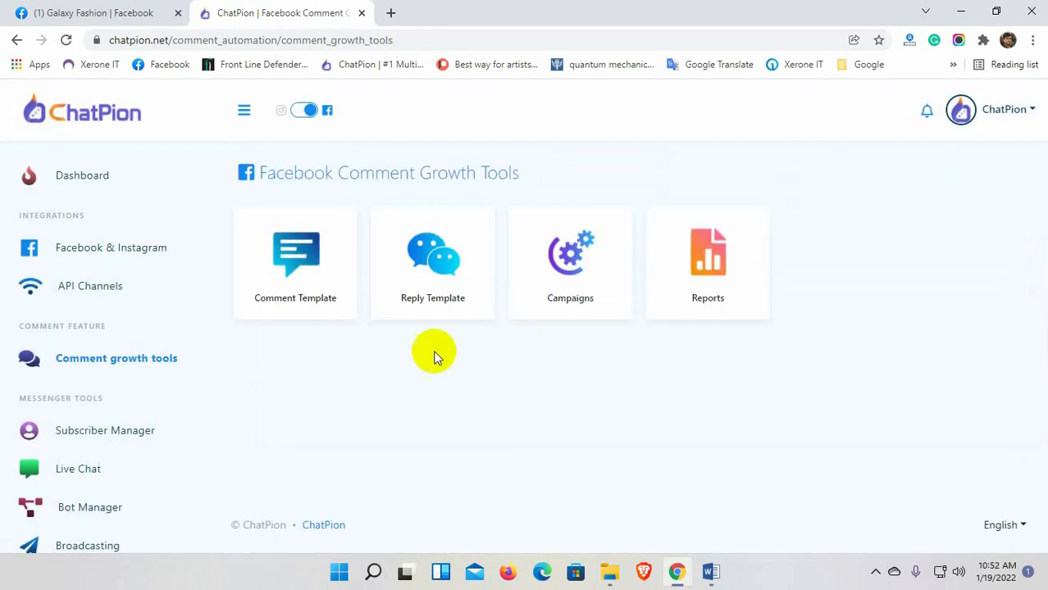
Start a Galaxy Fashion auto reply that replies multiple times, likes comments, and uses filter words.
{"action": "left_click", "coordinate": [433, 283]}
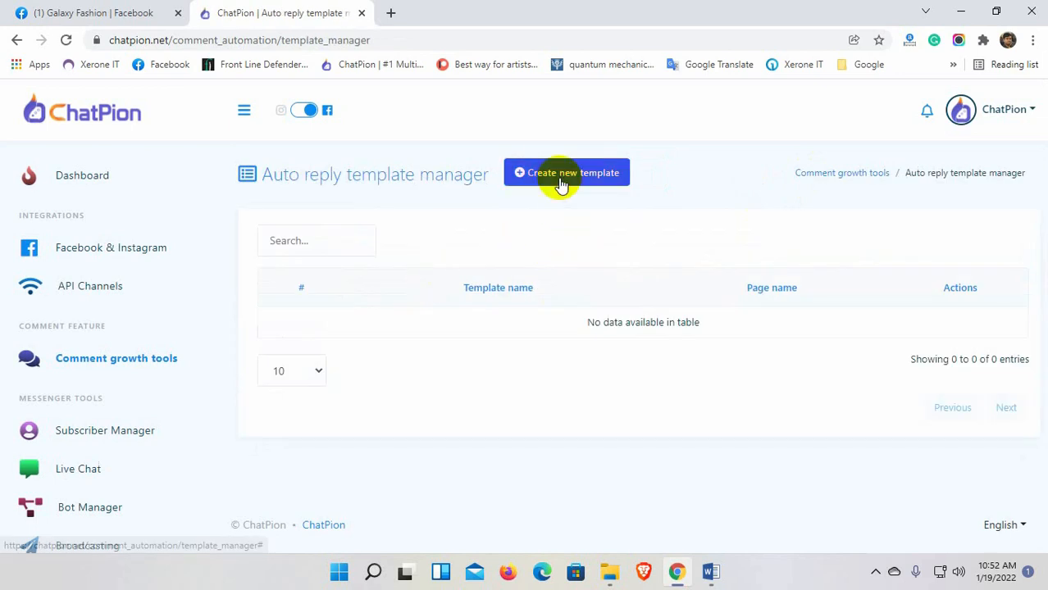
{"action": "left_click", "coordinate": [561, 180]}
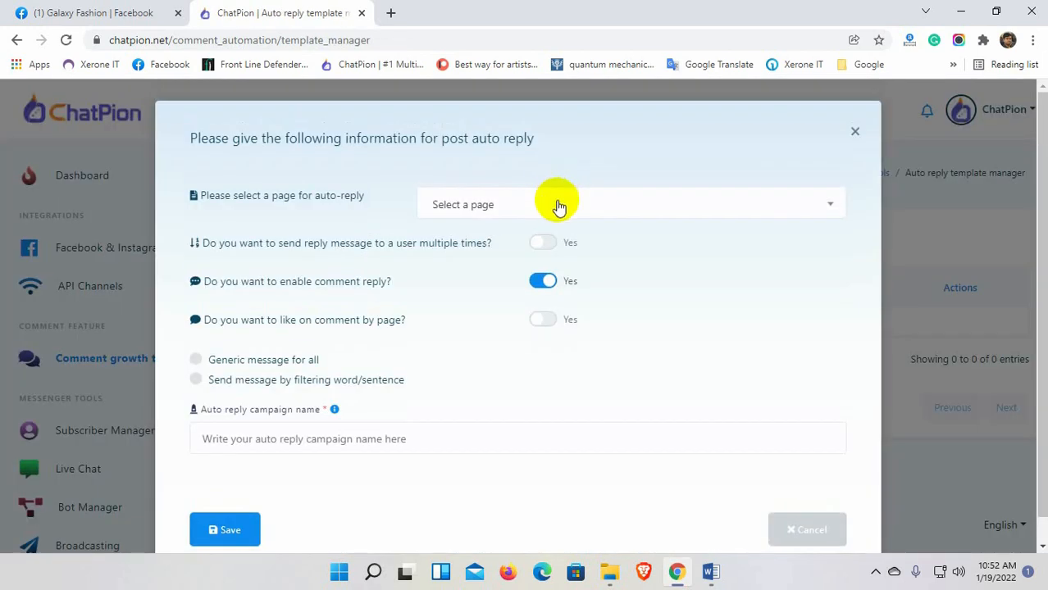
{"action": "left_click", "coordinate": [559, 205]}
{"action": "left_click", "coordinate": [535, 374]}
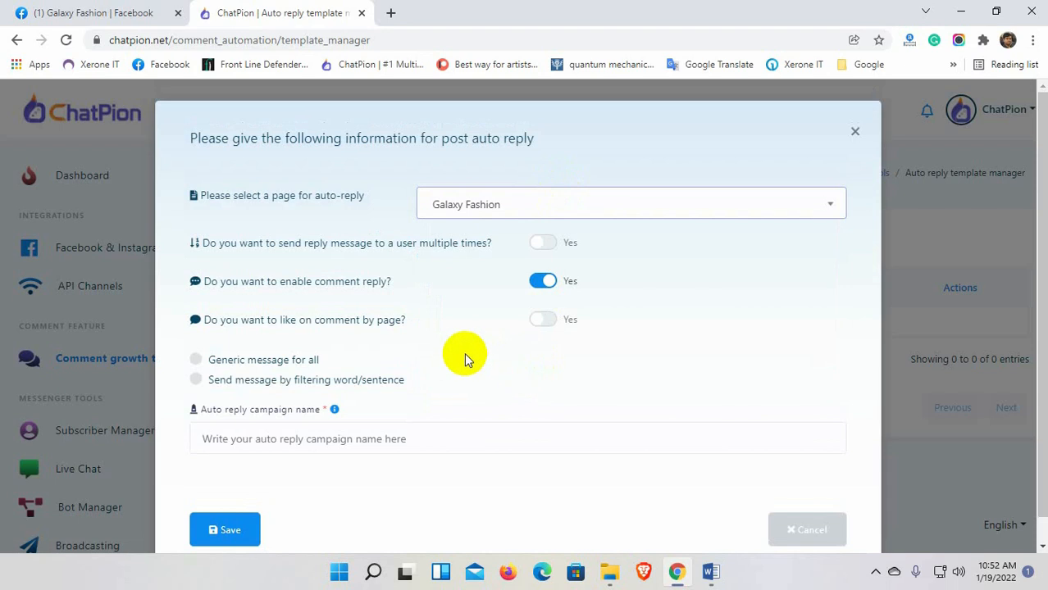
{"action": "left_click", "coordinate": [541, 245]}
{"action": "scroll", "coordinate": [429, 289], "scroll_direction": "down", "scroll_amount": 1}
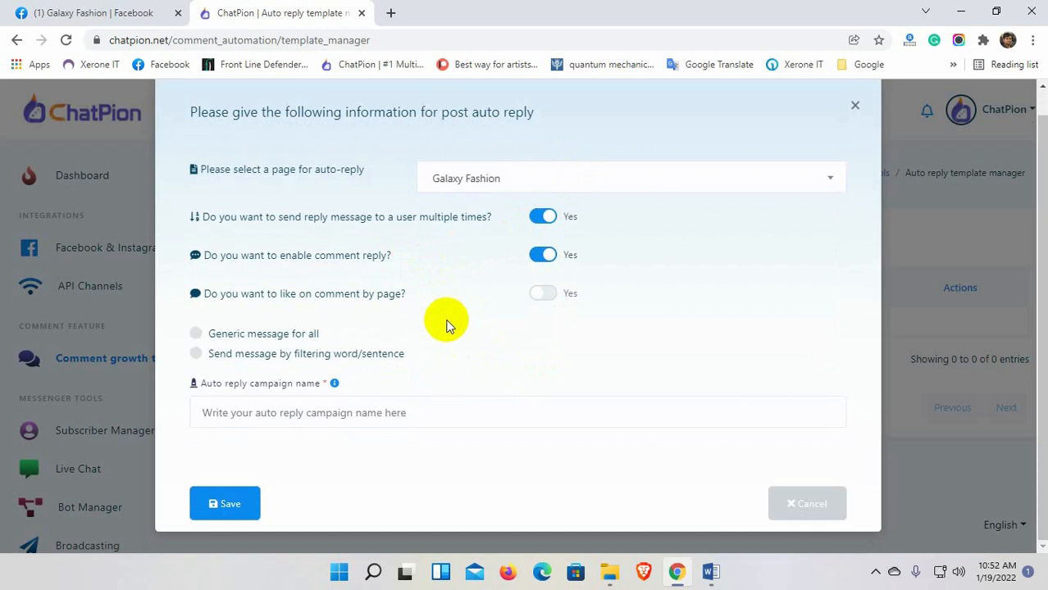
{"action": "left_click", "coordinate": [543, 294]}
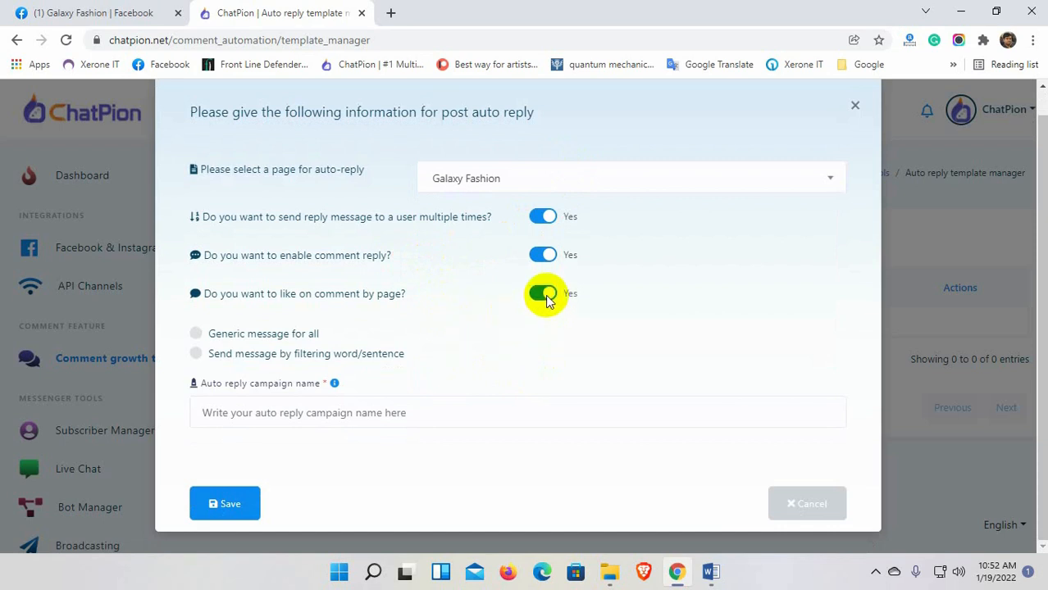
{"action": "left_click", "coordinate": [195, 336]}
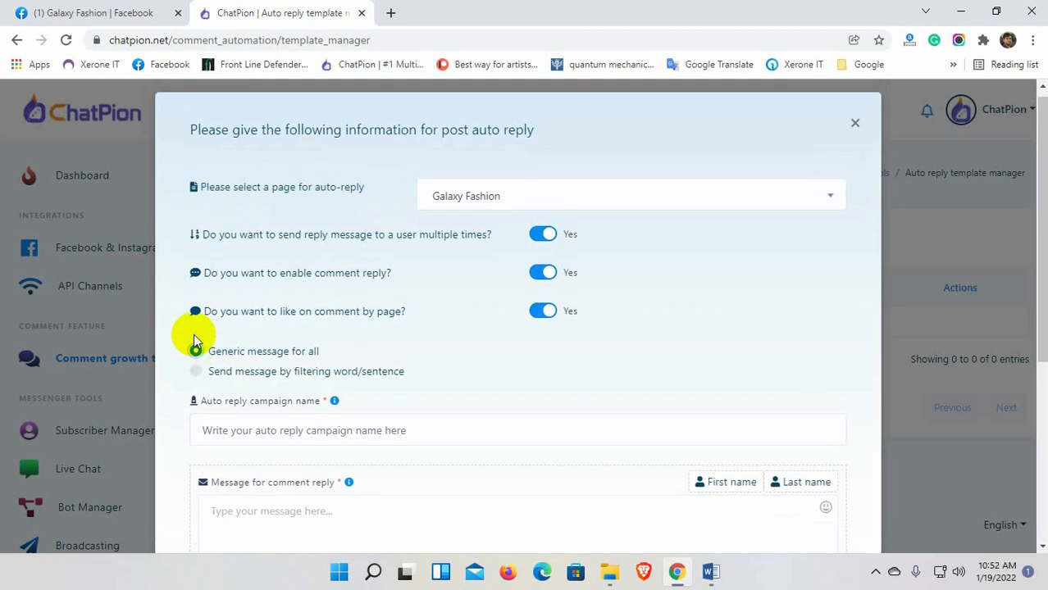
{"action": "scroll", "coordinate": [197, 341], "scroll_direction": "down", "scroll_amount": 2}
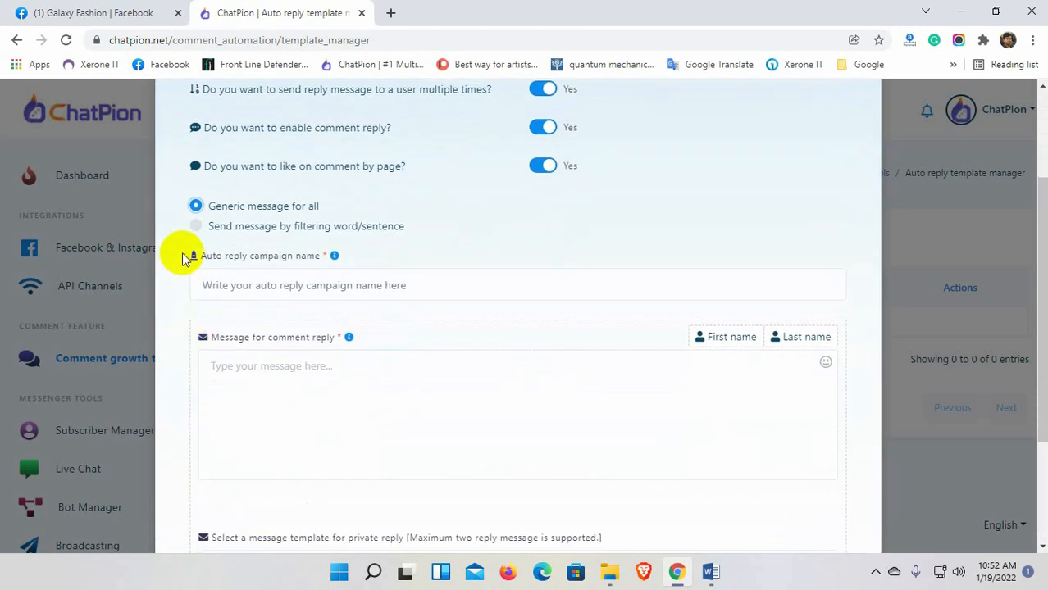
{"action": "left_click", "coordinate": [196, 228]}
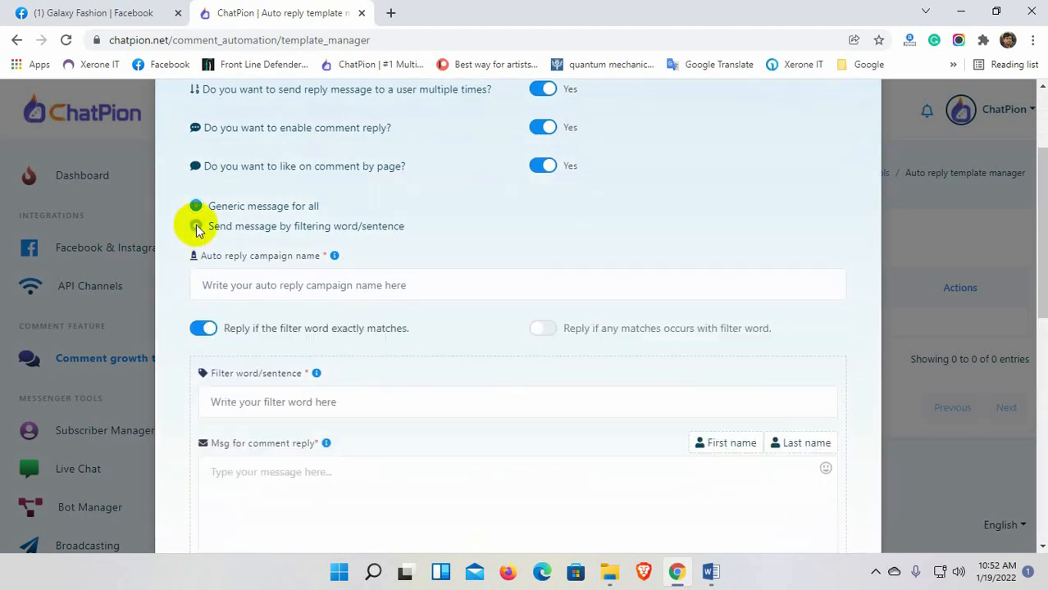
Name the campaign 'Price comment auto reply' with exact-match filter words 'price, how much'.
{"action": "left_click", "coordinate": [279, 287]}
{"action": "type", "text": "Price comment auto rep"}
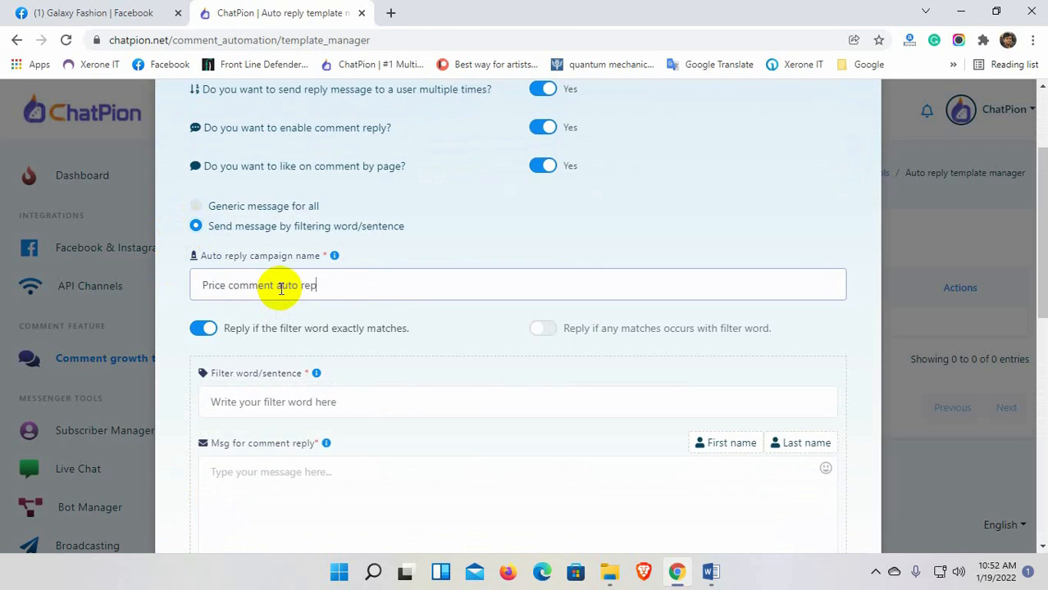
{"action": "type", "text": "ly"}
{"action": "scroll", "coordinate": [281, 289], "scroll_direction": "down", "scroll_amount": 2}
{"action": "scroll", "coordinate": [314, 313], "scroll_direction": "up", "scroll_amount": 1}
{"action": "left_click", "coordinate": [312, 318]}
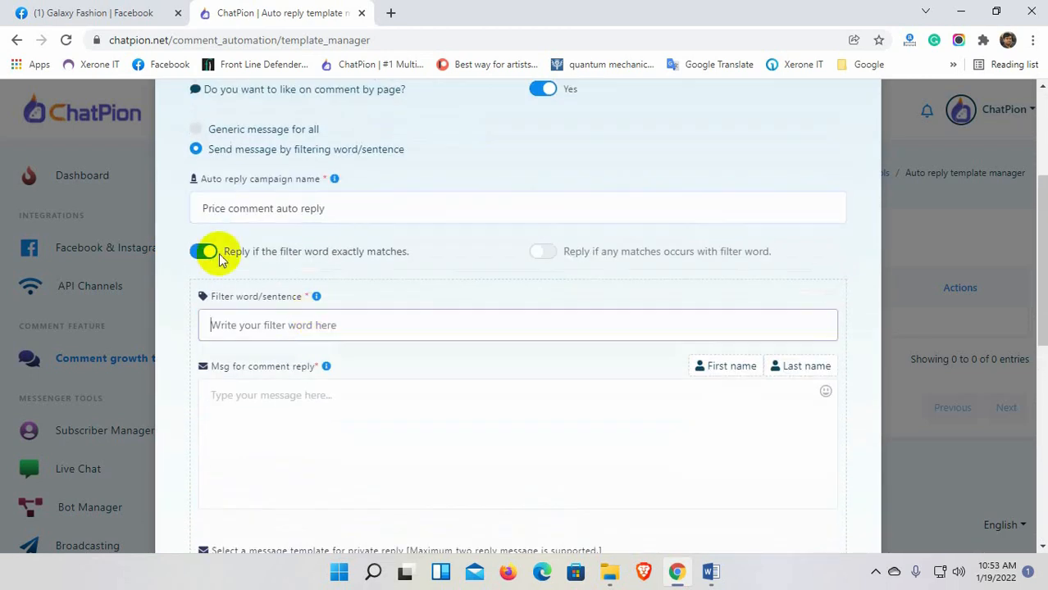
{"action": "left_click", "coordinate": [545, 253]}
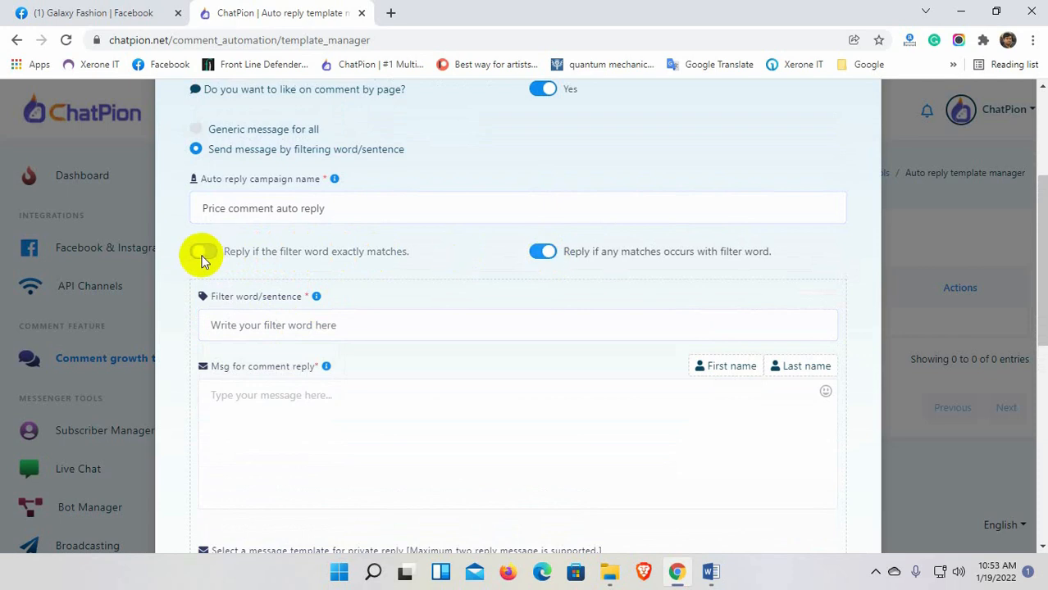
{"action": "left_click", "coordinate": [203, 253]}
{"action": "left_click", "coordinate": [257, 327]}
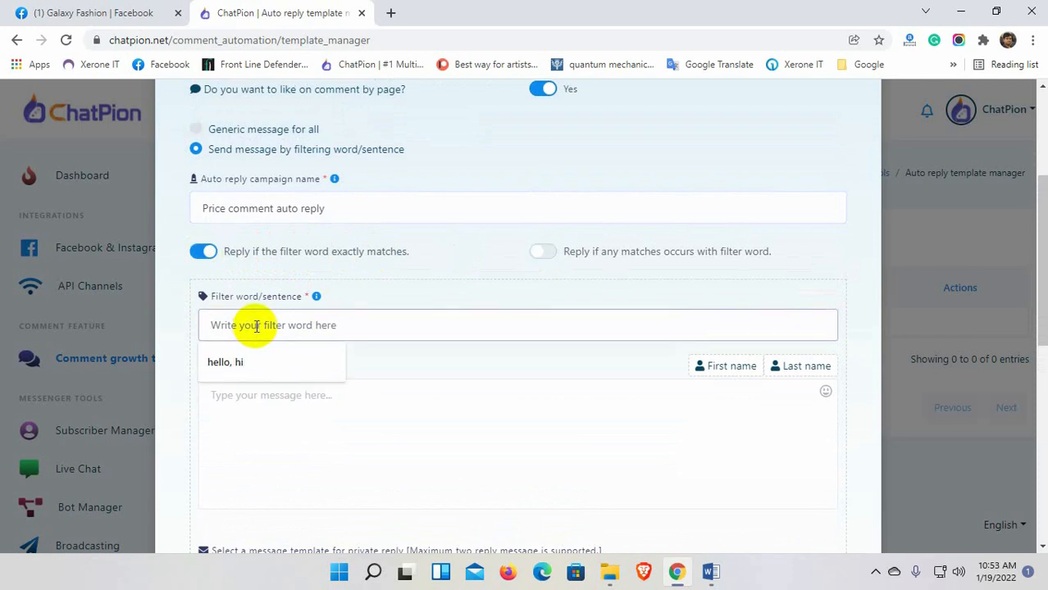
{"action": "type", "text": "price, how much"}
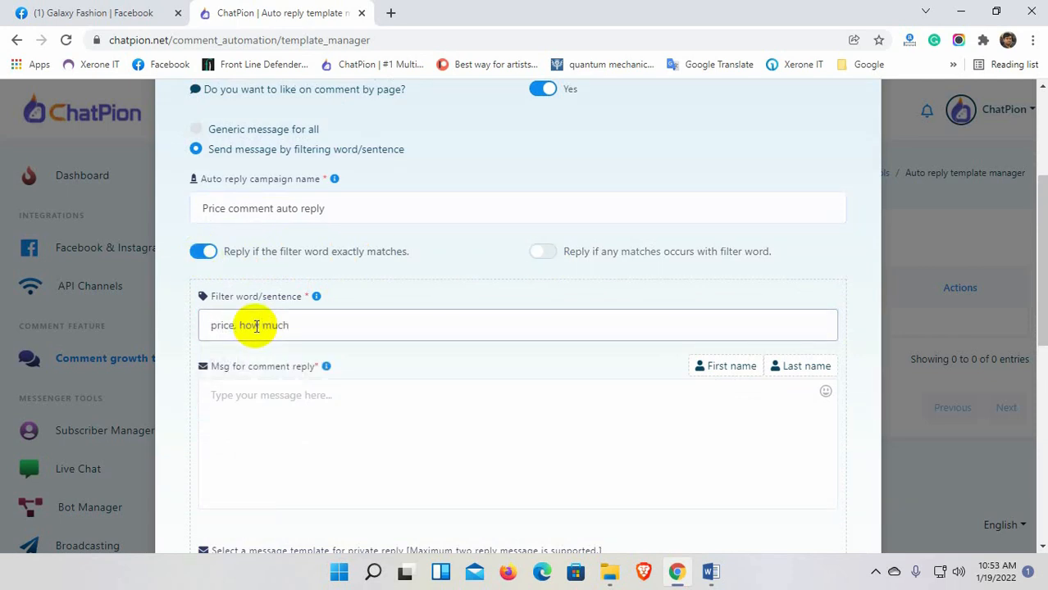
{"action": "scroll", "coordinate": [257, 326], "scroll_direction": "down", "scroll_amount": 2}
Write the check-your-inbox comment reply, fixing 'an private' to 'a private', and start a new message template.
{"action": "left_click", "coordinate": [273, 281]}
{"action": "type", "text": "T"}
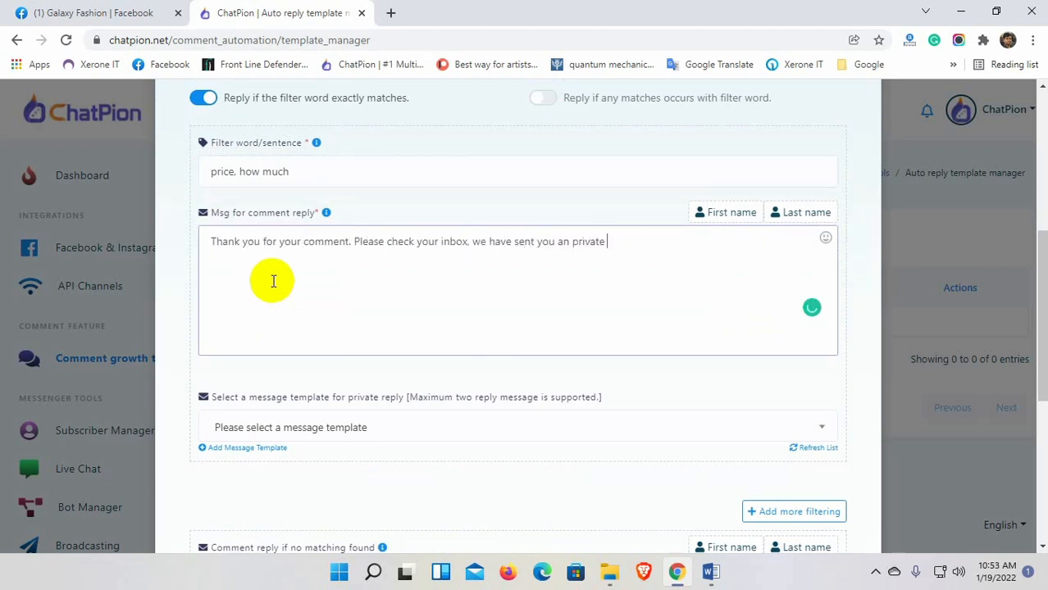
{"action": "left_click", "coordinate": [568, 242]}
{"action": "key", "text": "BackSpace"}
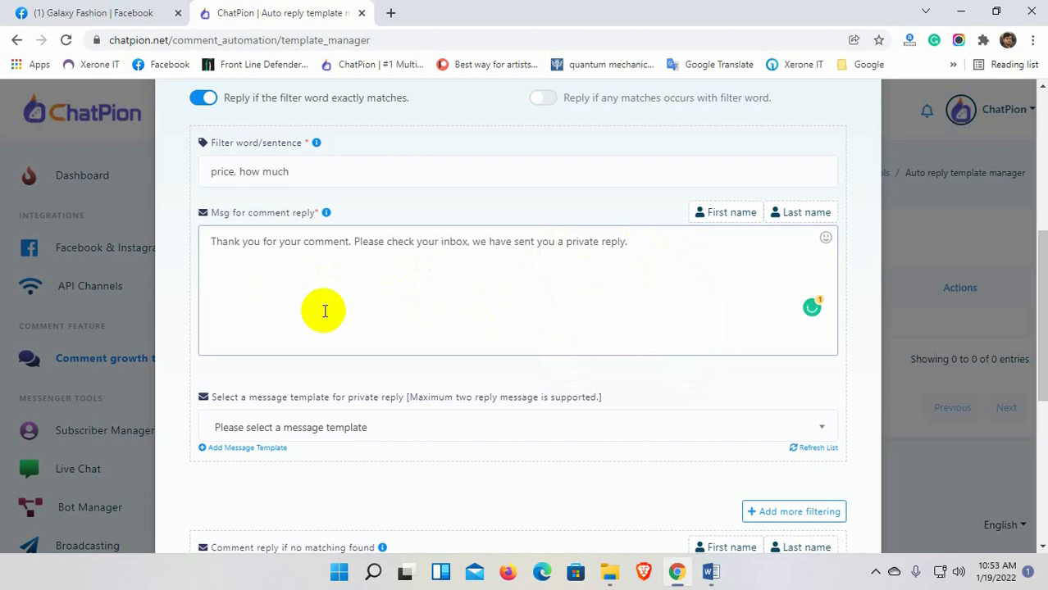
{"action": "scroll", "coordinate": [324, 316], "scroll_direction": "down", "scroll_amount": 2}
{"action": "scroll", "coordinate": [344, 345], "scroll_direction": "up", "scroll_amount": 1}
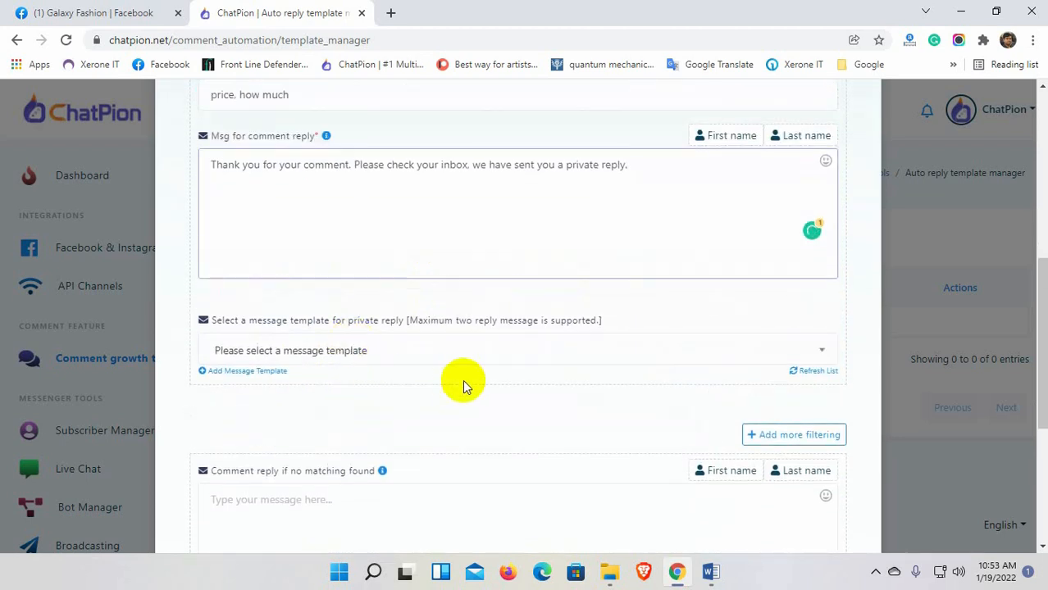
{"action": "left_click", "coordinate": [440, 360]}
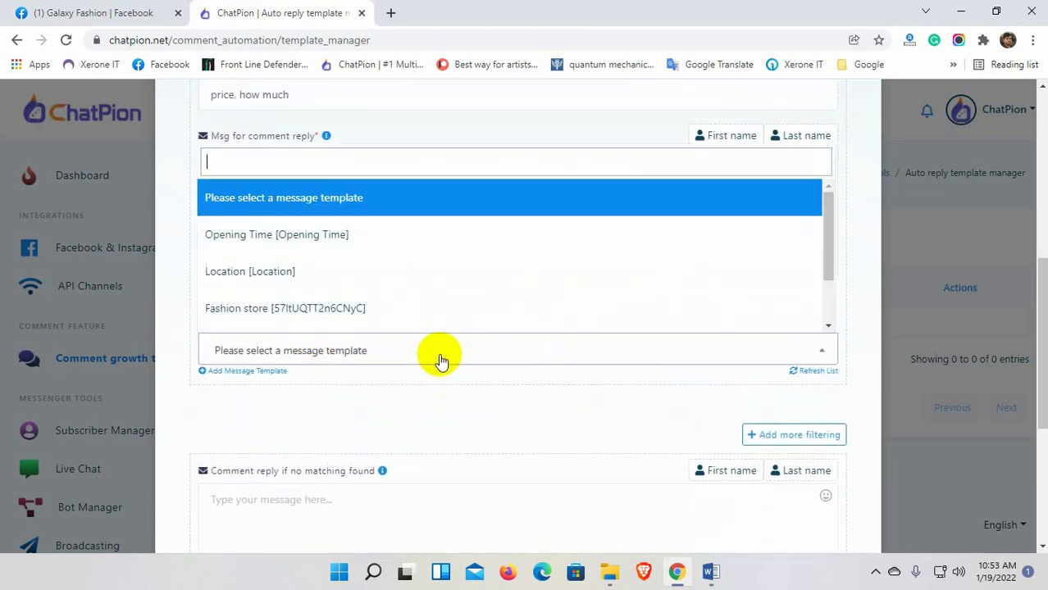
{"action": "scroll", "coordinate": [383, 288], "scroll_direction": "down", "scroll_amount": 2}
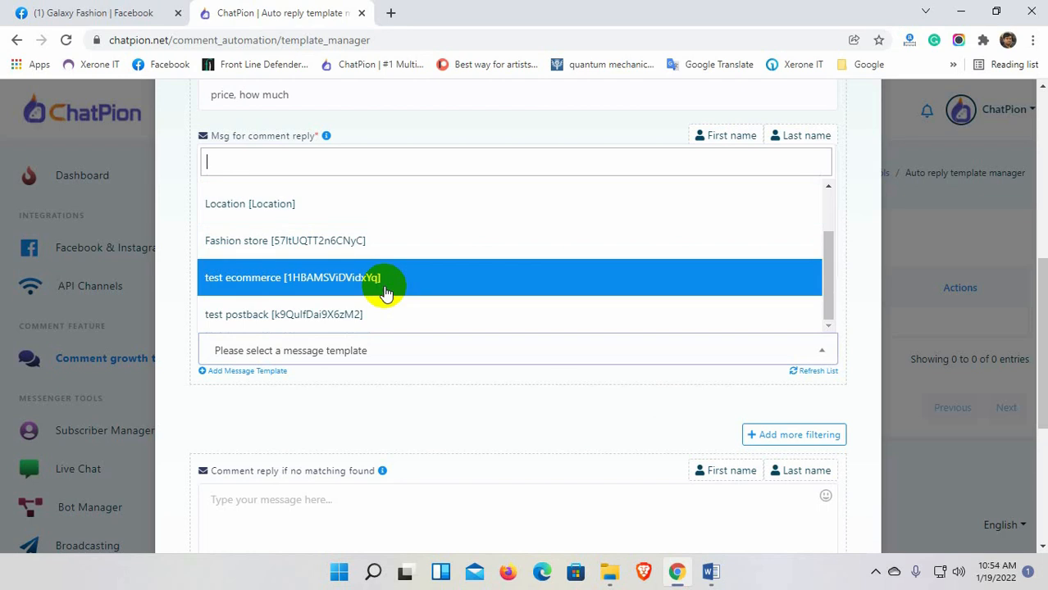
{"action": "scroll", "coordinate": [387, 293], "scroll_direction": "up", "scroll_amount": 2}
{"action": "left_click", "coordinate": [382, 406]}
{"action": "left_click", "coordinate": [256, 374]}
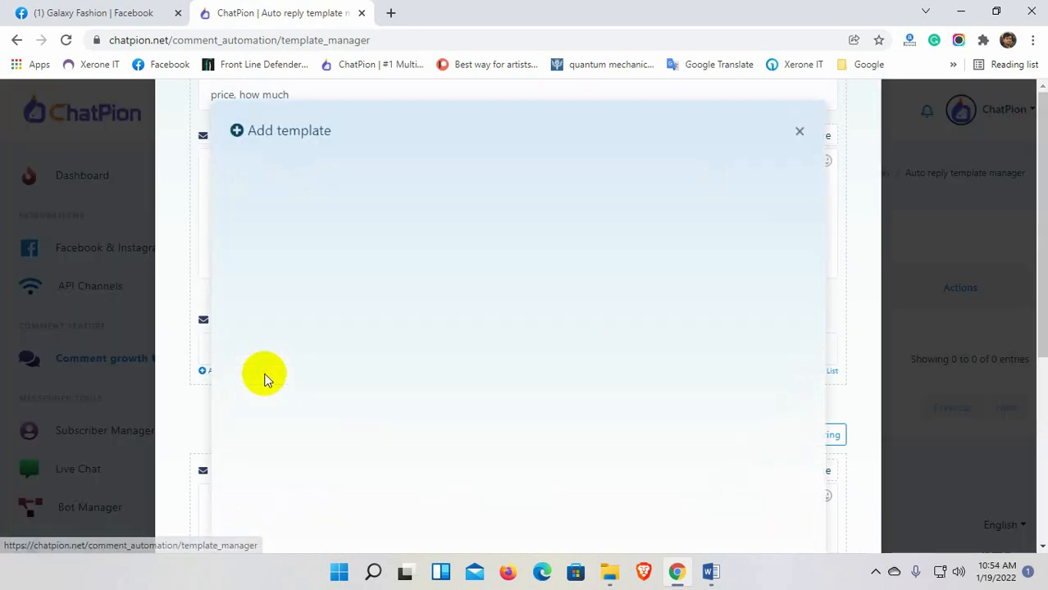
Create the Comment Private reply template and refresh the template list.
{"action": "left_click", "coordinate": [370, 209]}
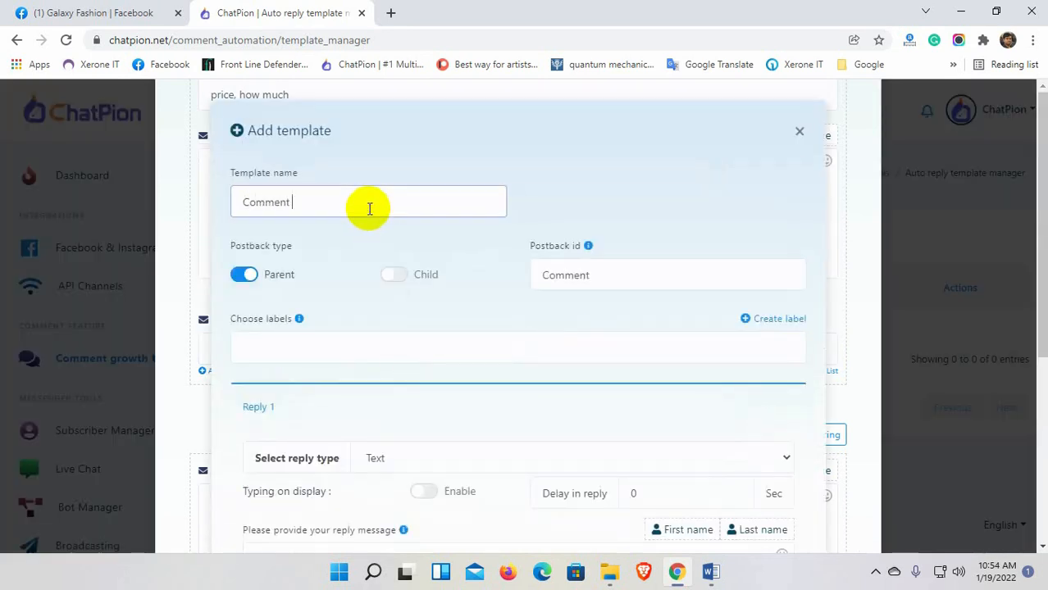
{"action": "scroll", "coordinate": [368, 208], "scroll_direction": "down", "scroll_amount": 2}
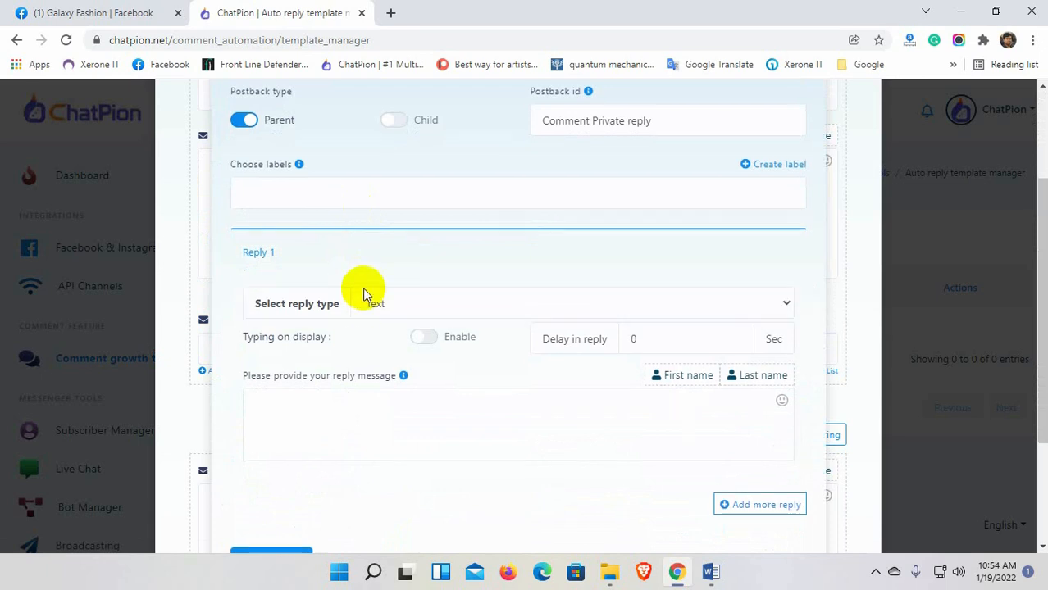
{"action": "scroll", "coordinate": [362, 290], "scroll_direction": "down", "scroll_amount": 2}
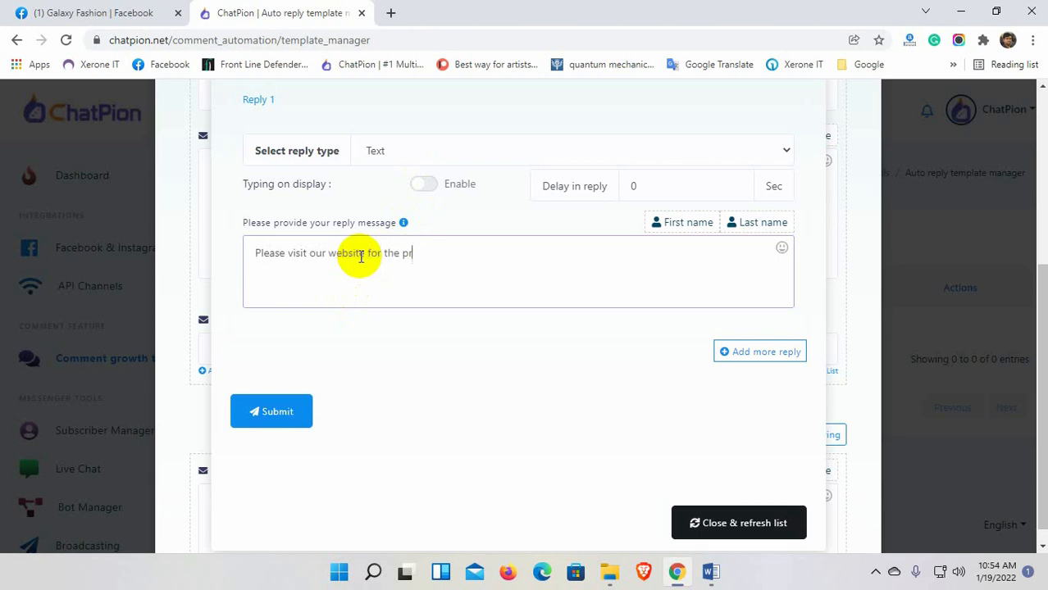
{"action": "left_click", "coordinate": [285, 416]}
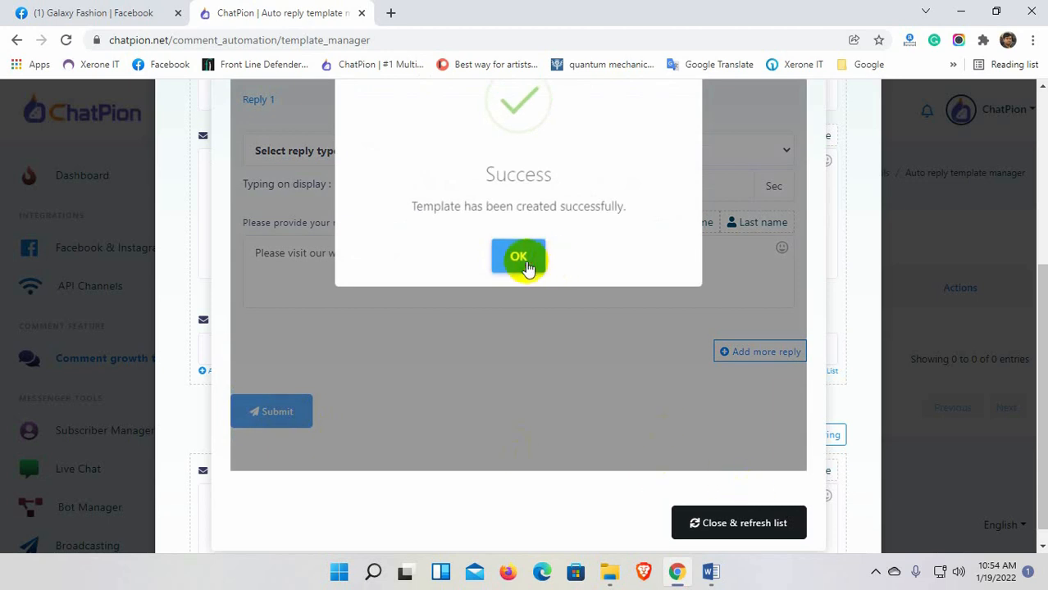
{"action": "left_click", "coordinate": [527, 264]}
{"action": "left_click", "coordinate": [736, 517]}
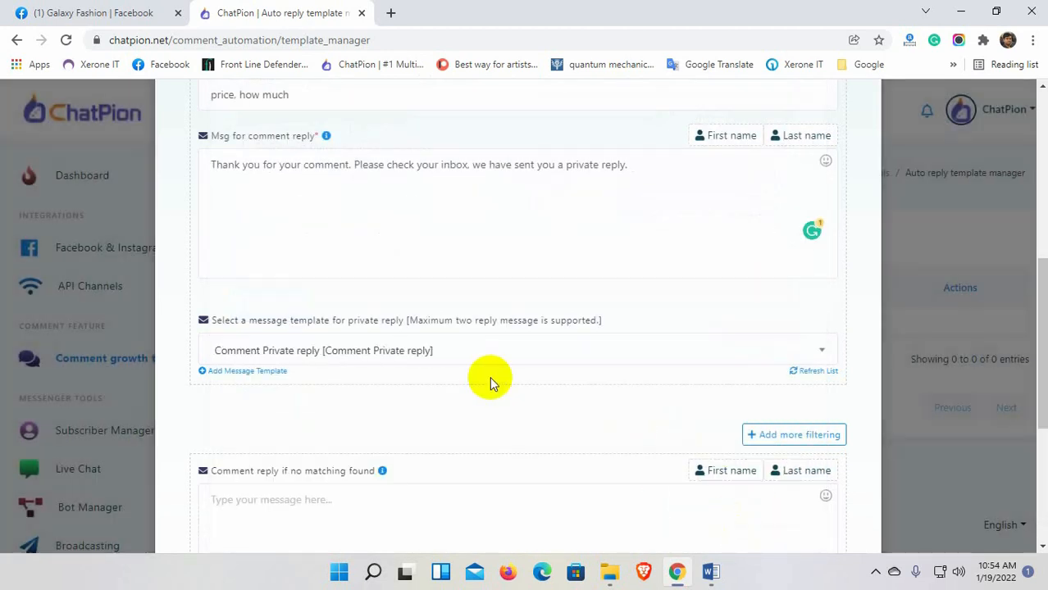
Enter the no-match reply 'Thank you for your comment. Please check…', correcting 'you' to 'your'.
{"action": "scroll", "coordinate": [490, 376], "scroll_direction": "down", "scroll_amount": 2}
{"action": "scroll", "coordinate": [356, 373], "scroll_direction": "down", "scroll_amount": 1}
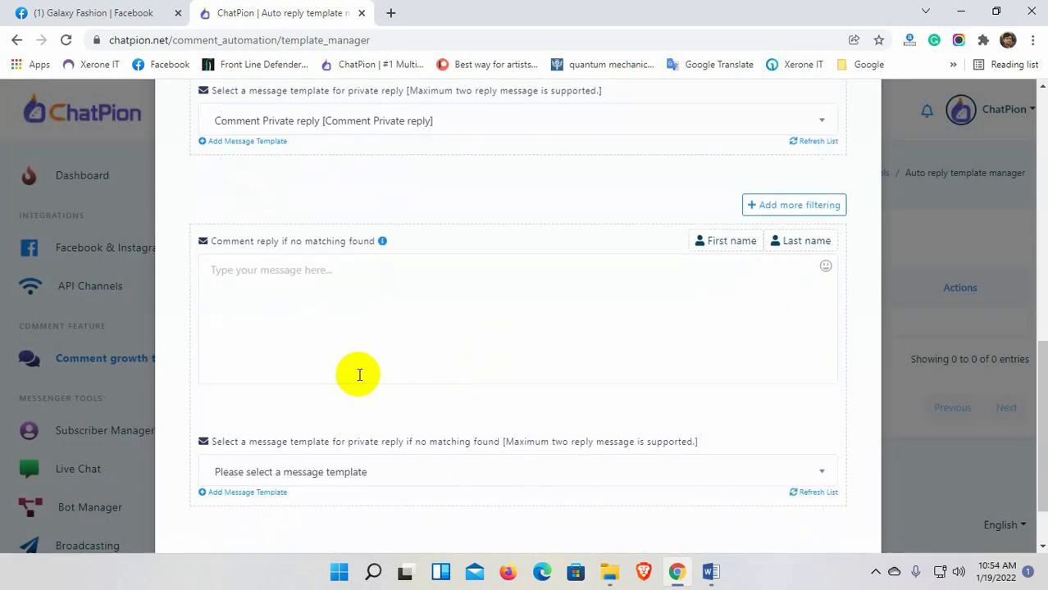
{"action": "scroll", "coordinate": [356, 374], "scroll_direction": "up", "scroll_amount": 1}
{"action": "left_click", "coordinate": [322, 366]}
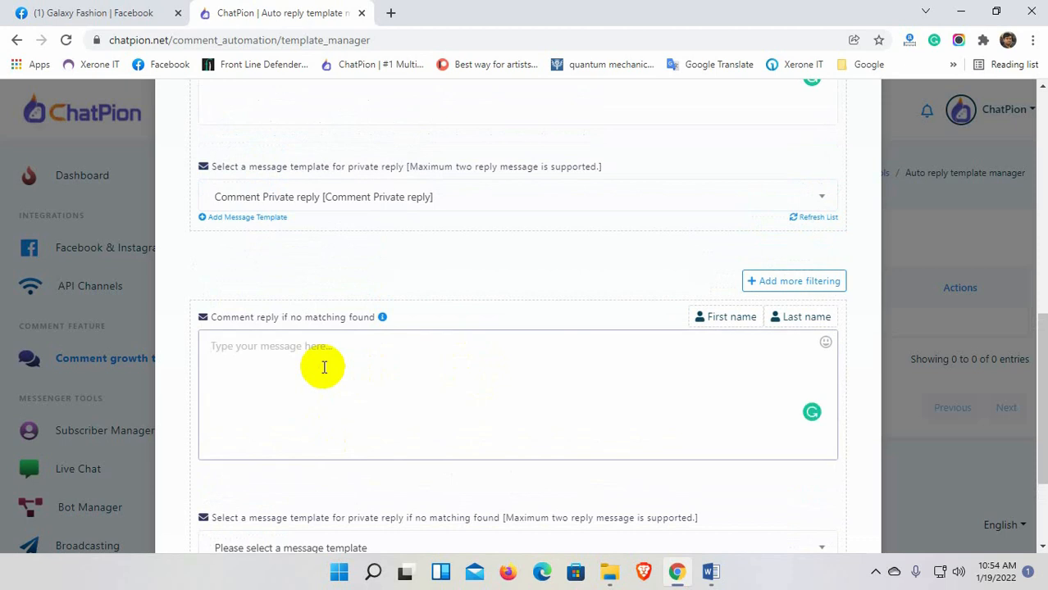
{"action": "type", "text": "Thank you for your comment. Please check"}
{"action": "mouse_move", "coordinate": [288, 347]}
{"action": "left_click", "coordinate": [300, 389]}
{"action": "left_click", "coordinate": [456, 348]}
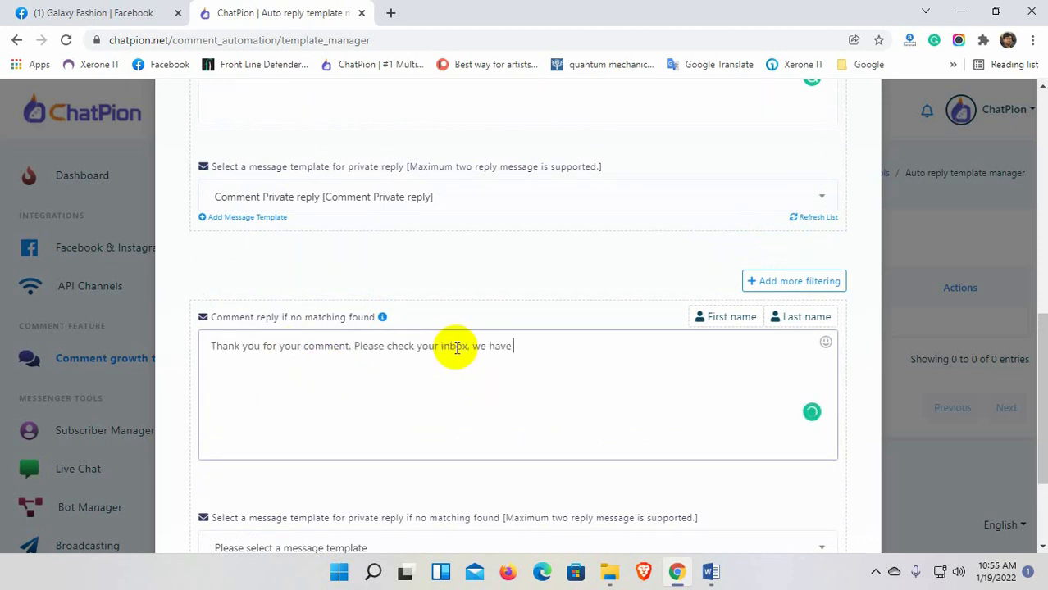
Use the Comment Private reply template for unmatched comments and save the campaign.
{"action": "scroll", "coordinate": [457, 348], "scroll_direction": "down", "scroll_amount": 2}
{"action": "left_click", "coordinate": [818, 394]}
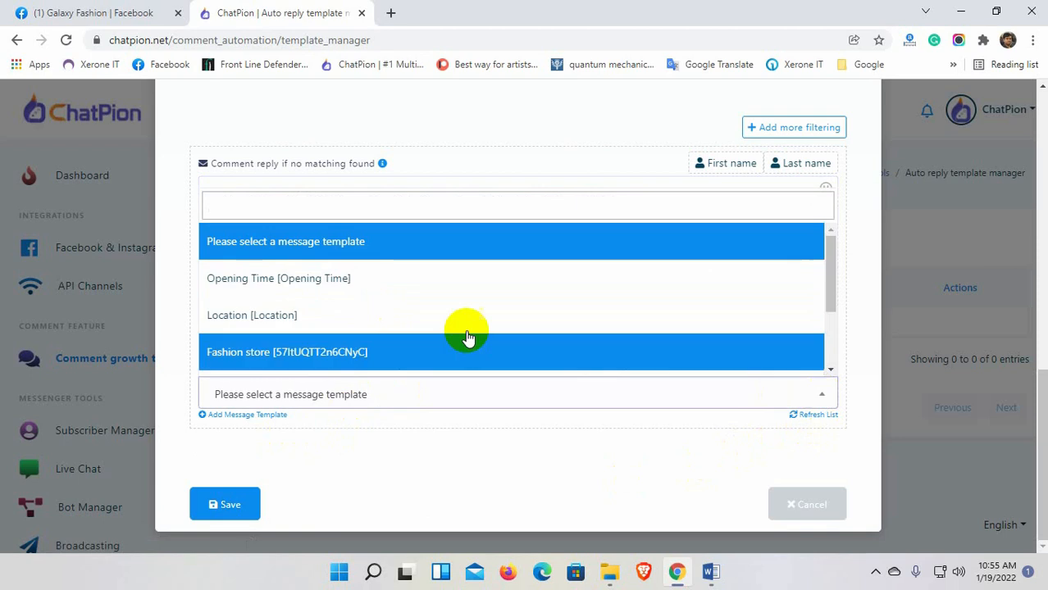
{"action": "scroll", "coordinate": [468, 334], "scroll_direction": "down", "scroll_amount": 2}
{"action": "left_click", "coordinate": [336, 358]}
{"action": "left_click", "coordinate": [222, 504]}
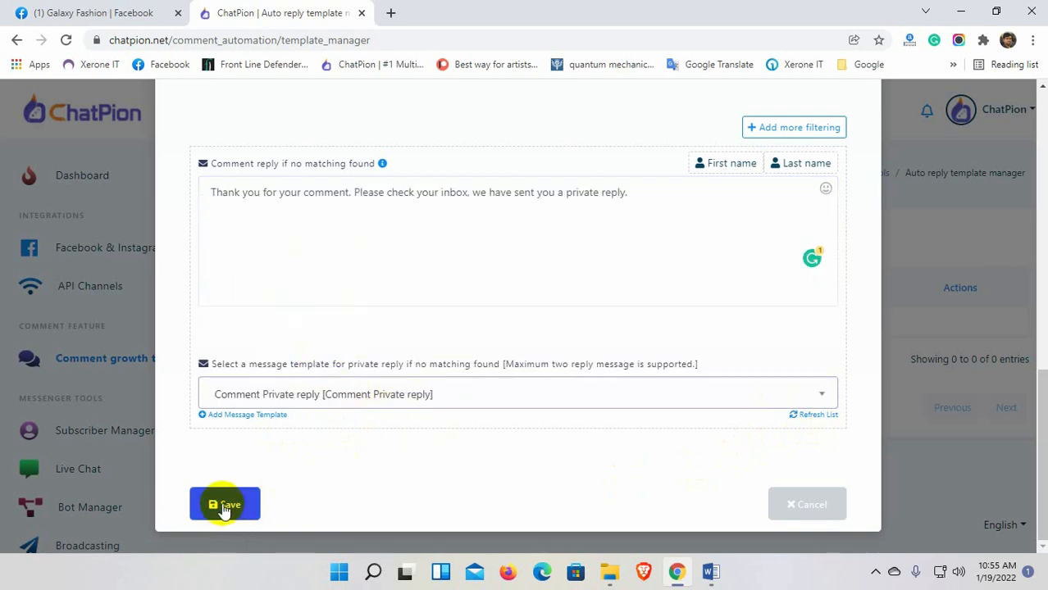
{"action": "left_click", "coordinate": [525, 410]}
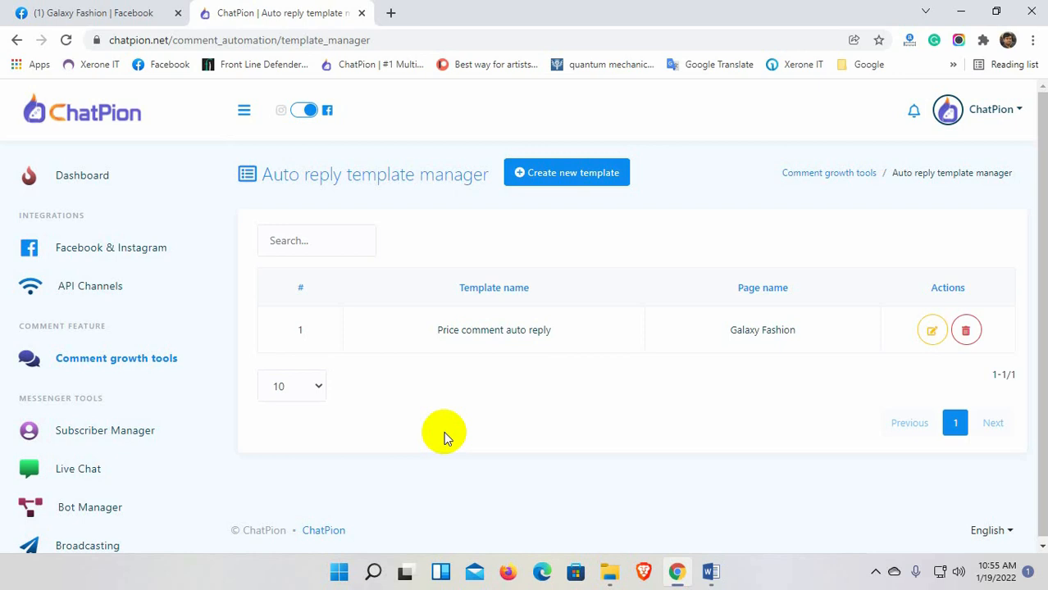
List Galaxy Fashion's posts in Comment growth tools and choose Enable auto comment on the newest one.
{"action": "left_click", "coordinate": [814, 173]}
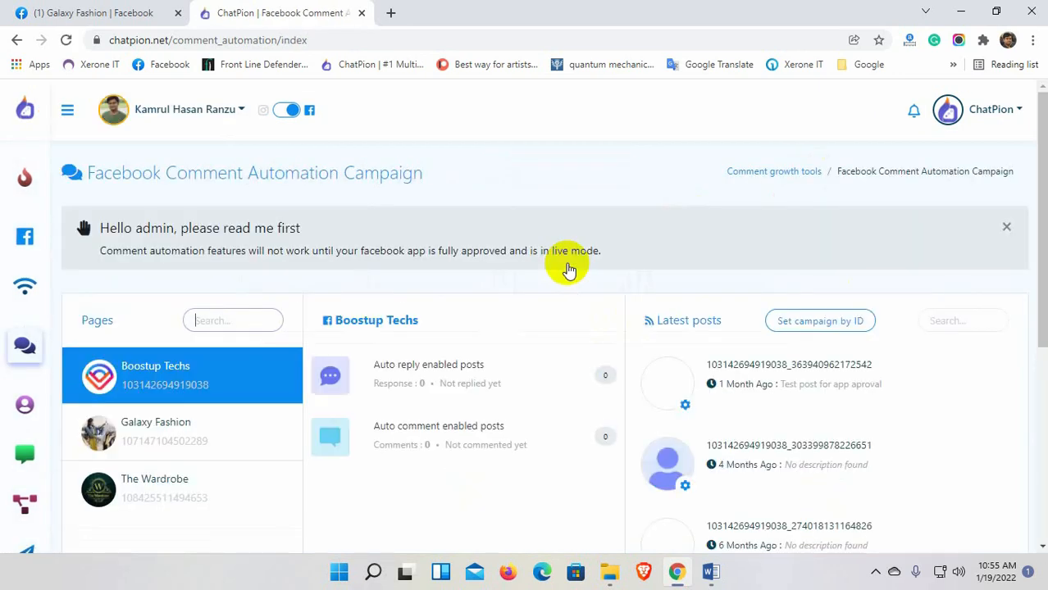
{"action": "left_click", "coordinate": [174, 438]}
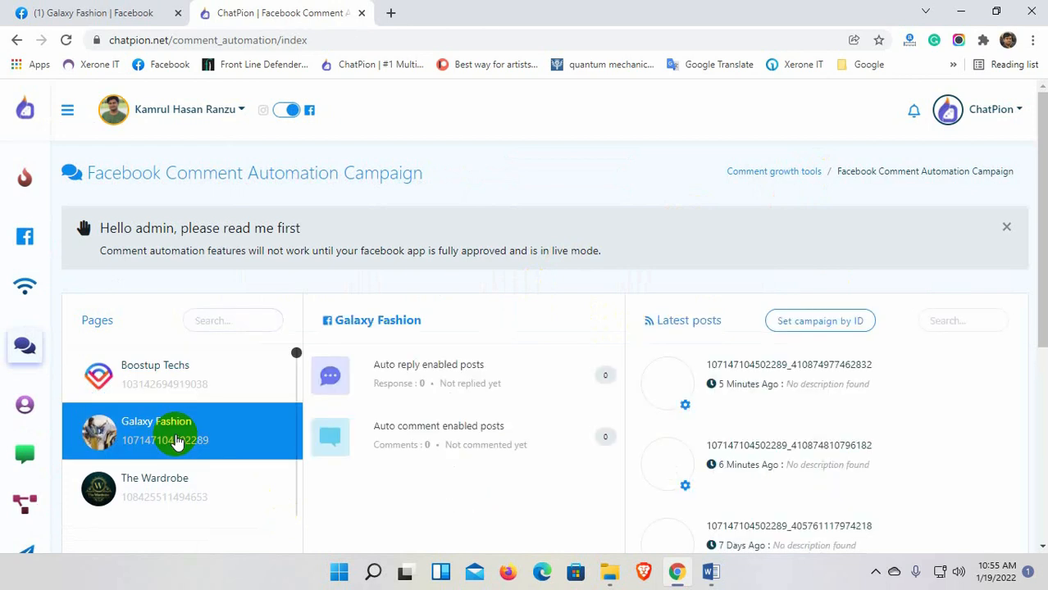
{"action": "scroll", "coordinate": [710, 434], "scroll_direction": "down", "scroll_amount": 3}
{"action": "scroll", "coordinate": [714, 423], "scroll_direction": "up", "scroll_amount": 3}
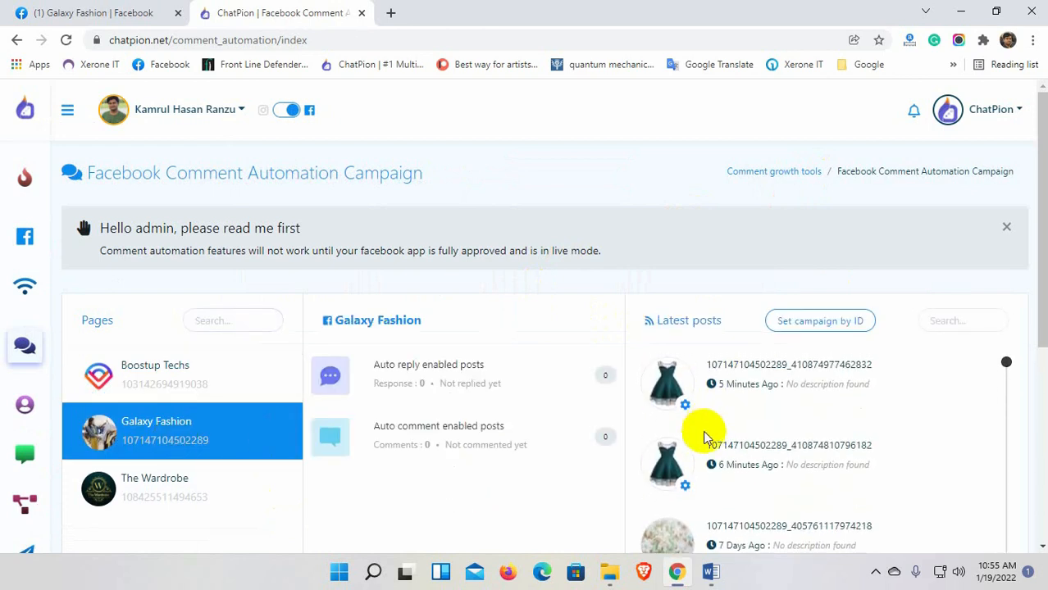
{"action": "left_click", "coordinate": [686, 410]}
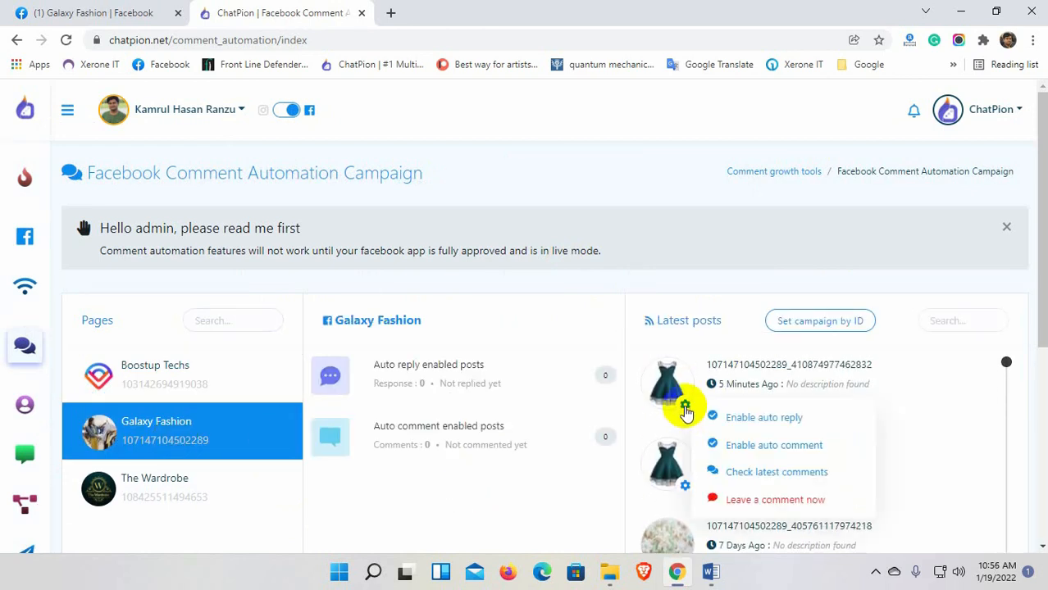
{"action": "left_click", "coordinate": [764, 447]}
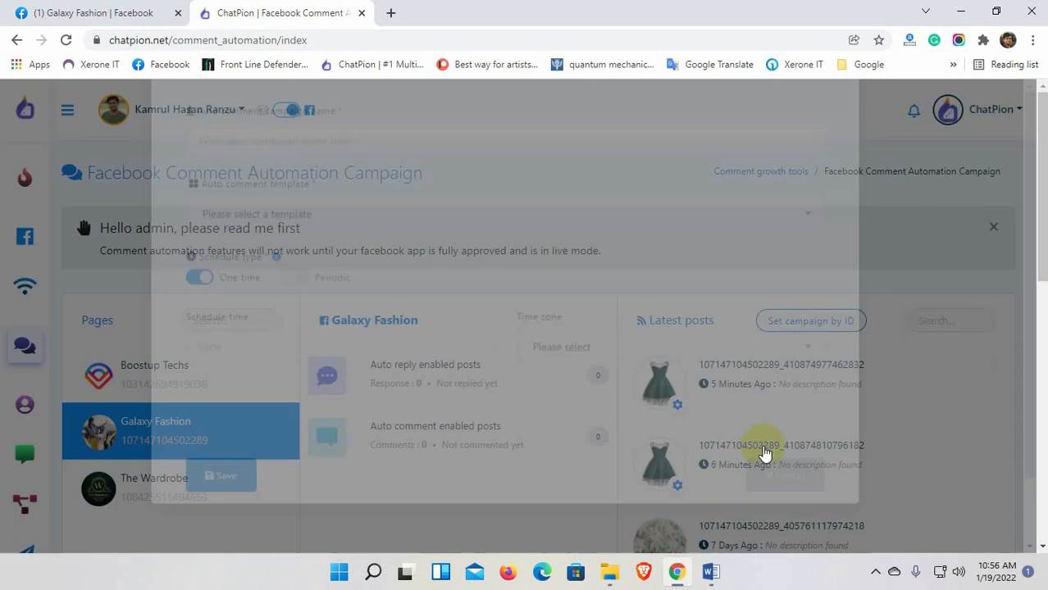
Name the campaign 'Auto' and choose the 'Auto comment for Galaxy Fashion' template.
{"action": "left_click", "coordinate": [325, 246]}
{"action": "type", "text": "Auto comment campaign"}
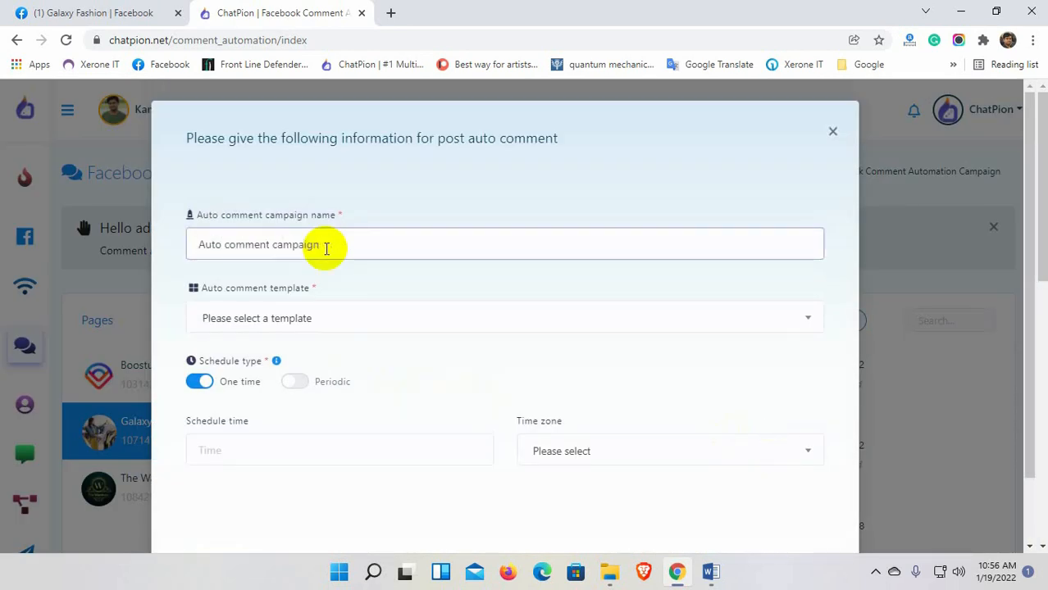
{"action": "left_click", "coordinate": [346, 328]}
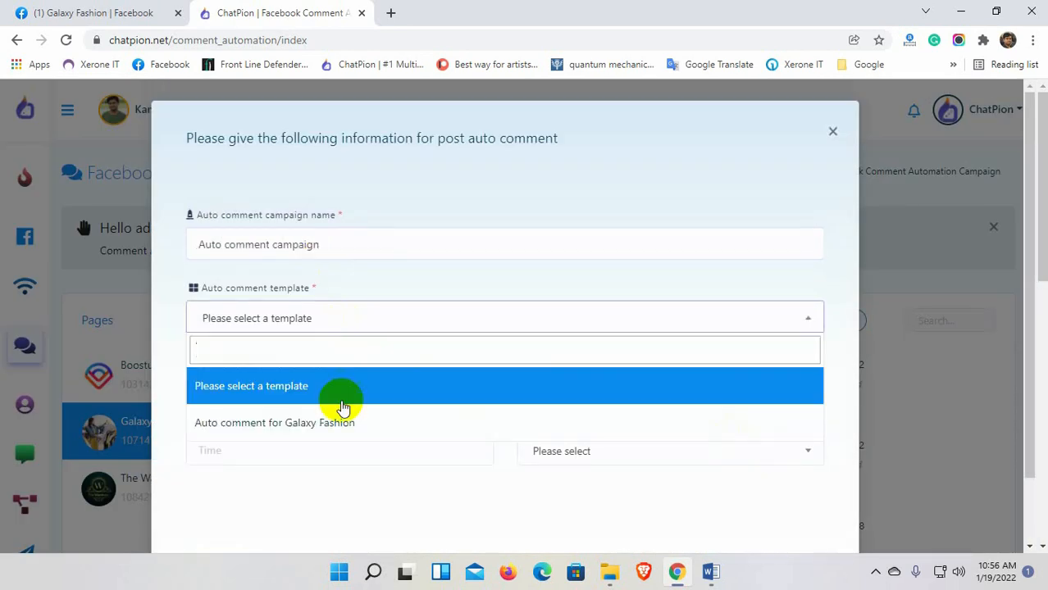
{"action": "left_click", "coordinate": [296, 430]}
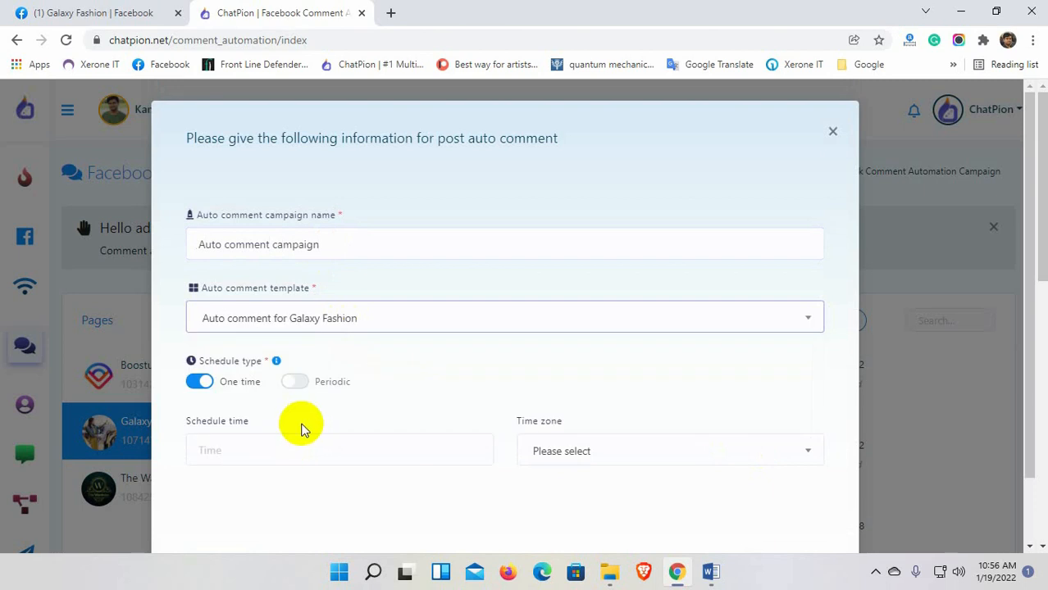
{"action": "scroll", "coordinate": [302, 426], "scroll_direction": "down", "scroll_amount": 1}
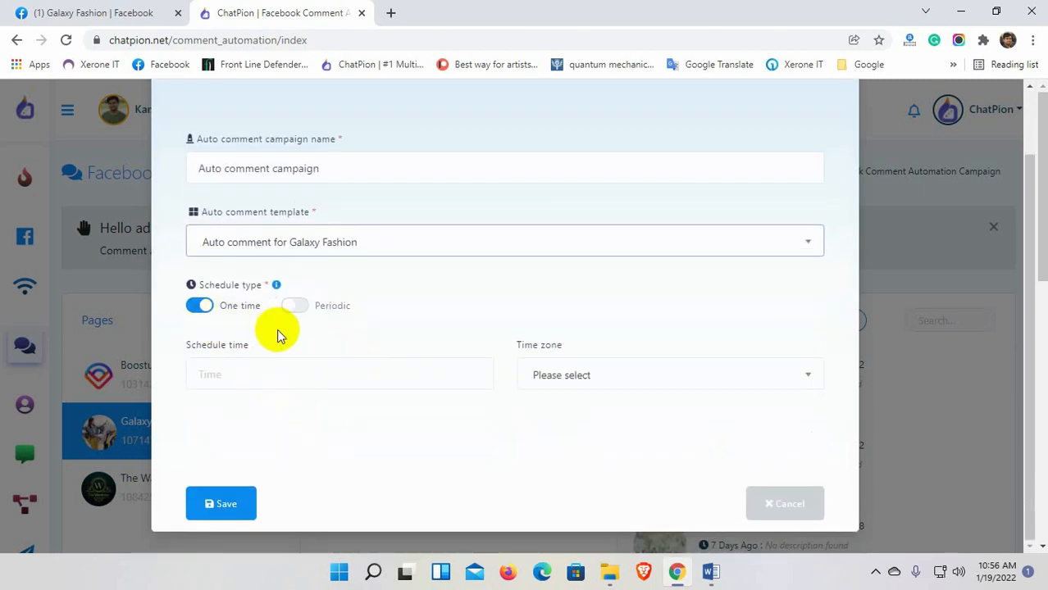
{"action": "scroll", "coordinate": [276, 332], "scroll_direction": "down", "scroll_amount": 1}
Make the campaign periodic, repeating every 10 hours.
{"action": "left_click", "coordinate": [295, 306]}
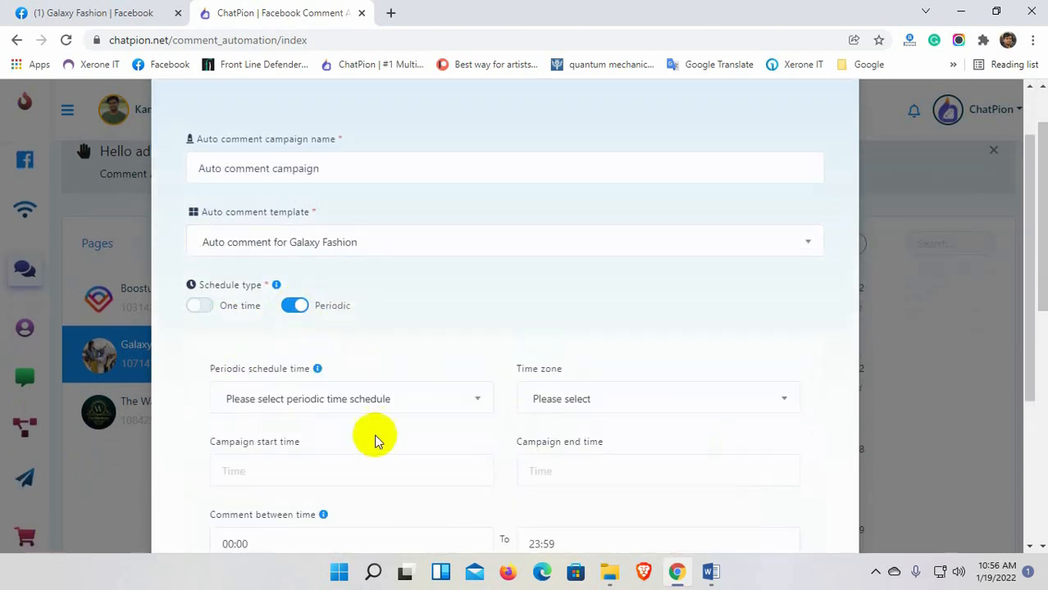
{"action": "scroll", "coordinate": [365, 414], "scroll_direction": "down", "scroll_amount": 2}
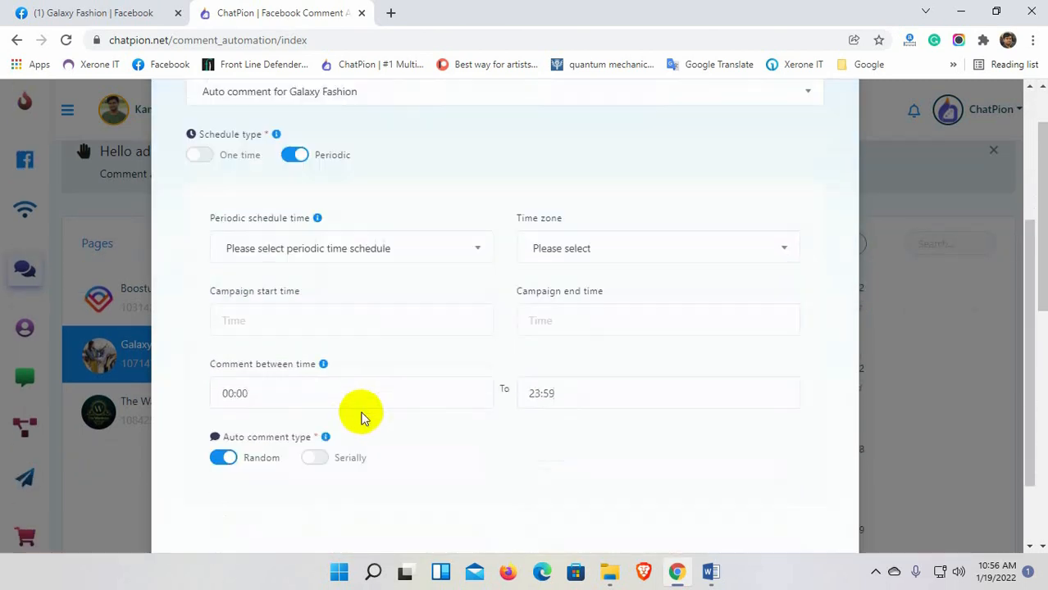
{"action": "left_click", "coordinate": [370, 247]}
{"action": "scroll", "coordinate": [314, 334], "scroll_direction": "up", "scroll_amount": 2}
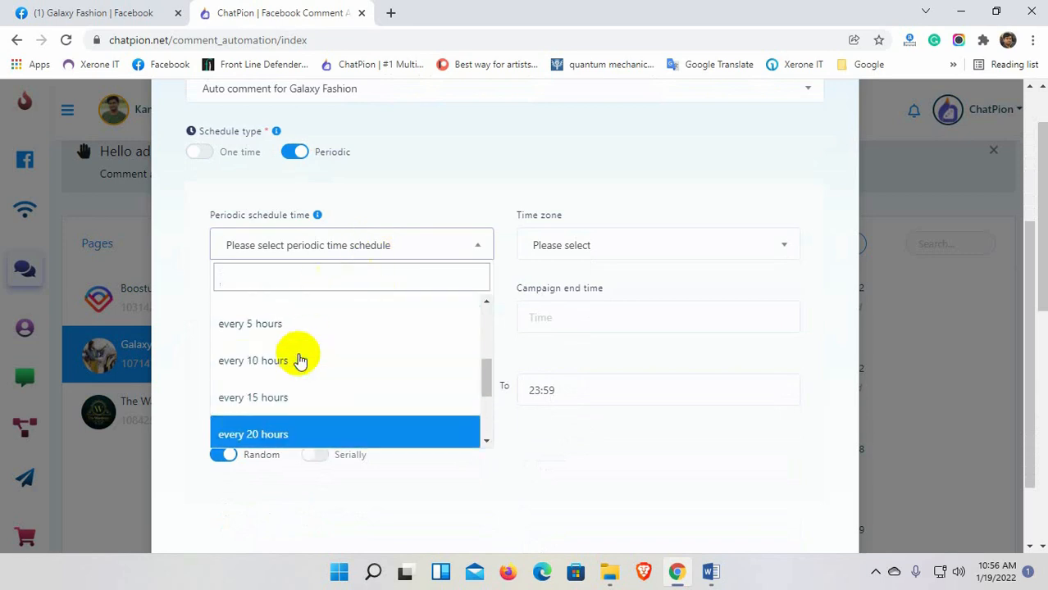
{"action": "left_click", "coordinate": [283, 364]}
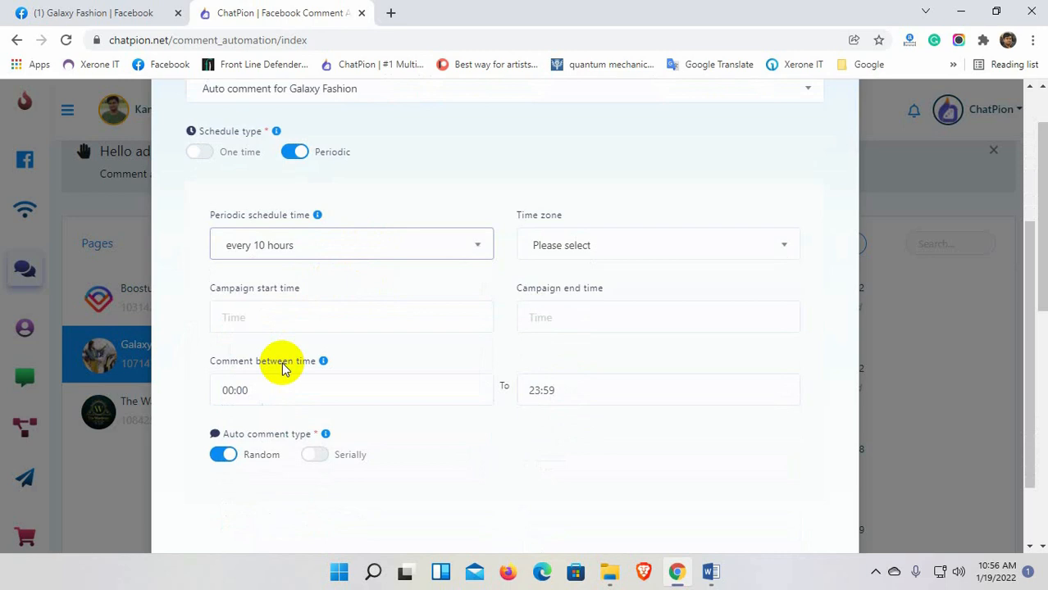
{"action": "left_click", "coordinate": [612, 246]}
{"action": "type", "text": "dhaa"}
{"action": "key", "text": "BackSpace"}
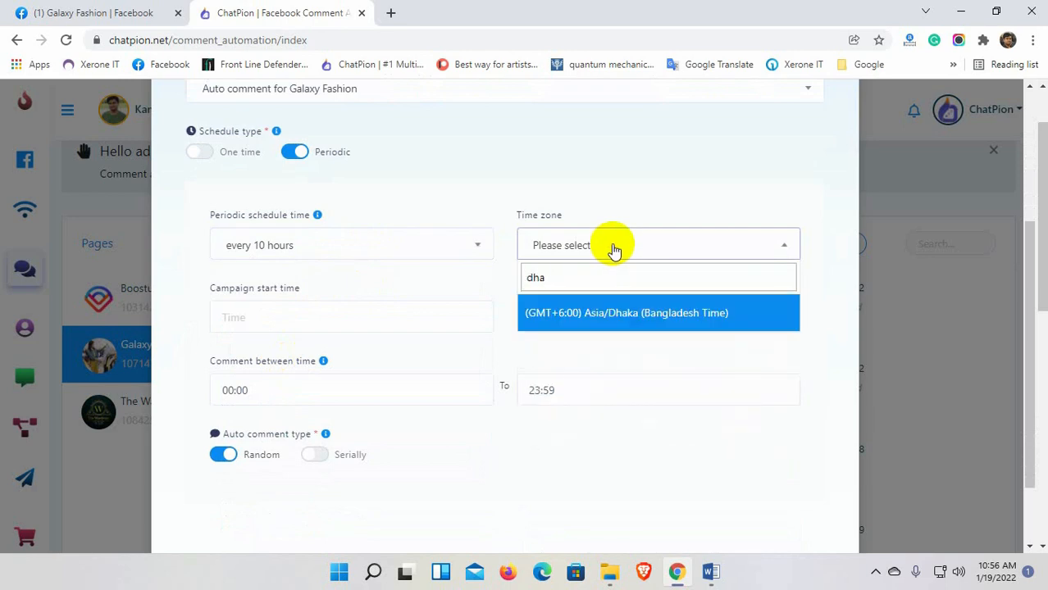
{"action": "left_click", "coordinate": [611, 313]}
{"action": "left_click", "coordinate": [281, 321]}
{"action": "left_click", "coordinate": [302, 443]}
{"action": "left_click", "coordinate": [604, 306]}
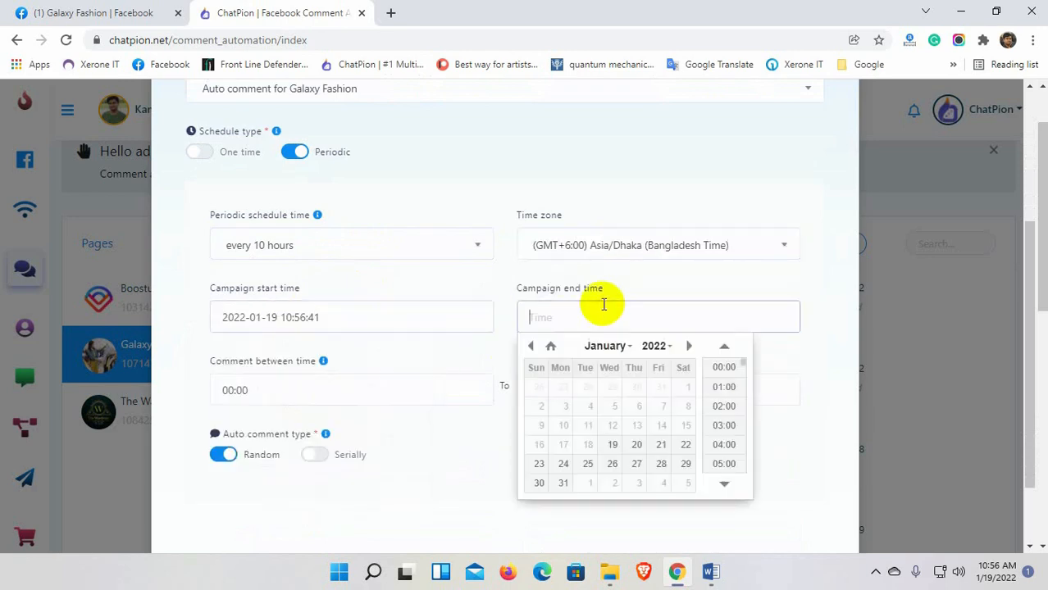
{"action": "left_click", "coordinate": [563, 483]}
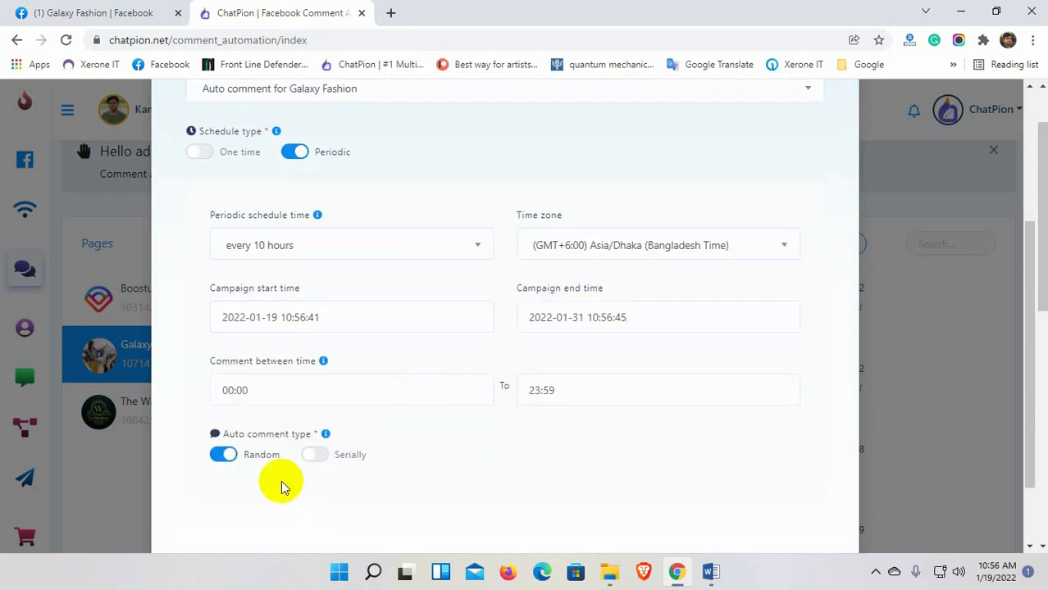
Save the periodic auto comment campaign and acknowledge the success message.
{"action": "scroll", "coordinate": [281, 487], "scroll_direction": "down", "scroll_amount": 2}
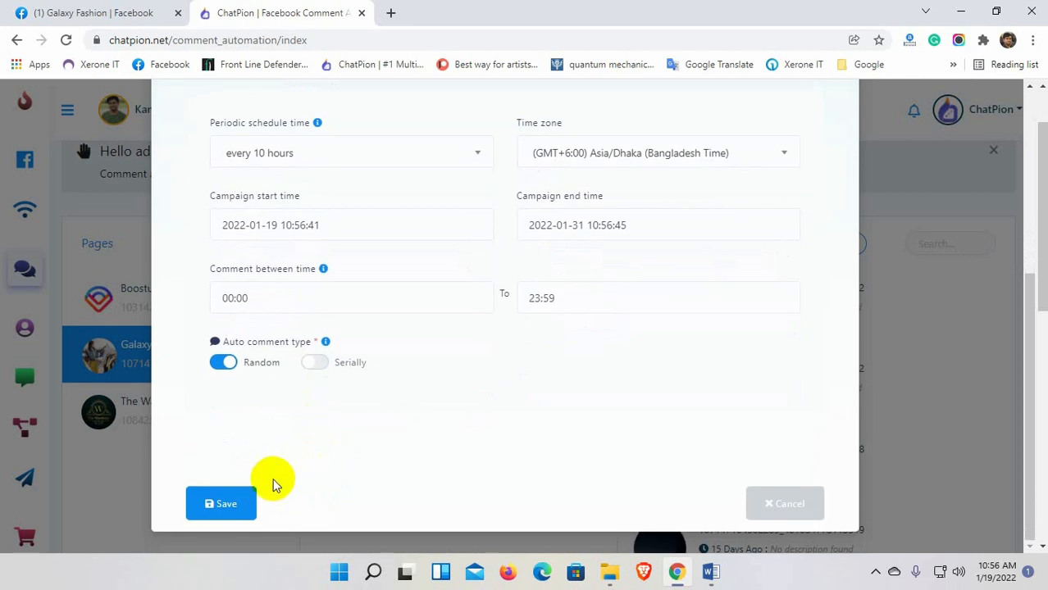
{"action": "left_click", "coordinate": [226, 506]}
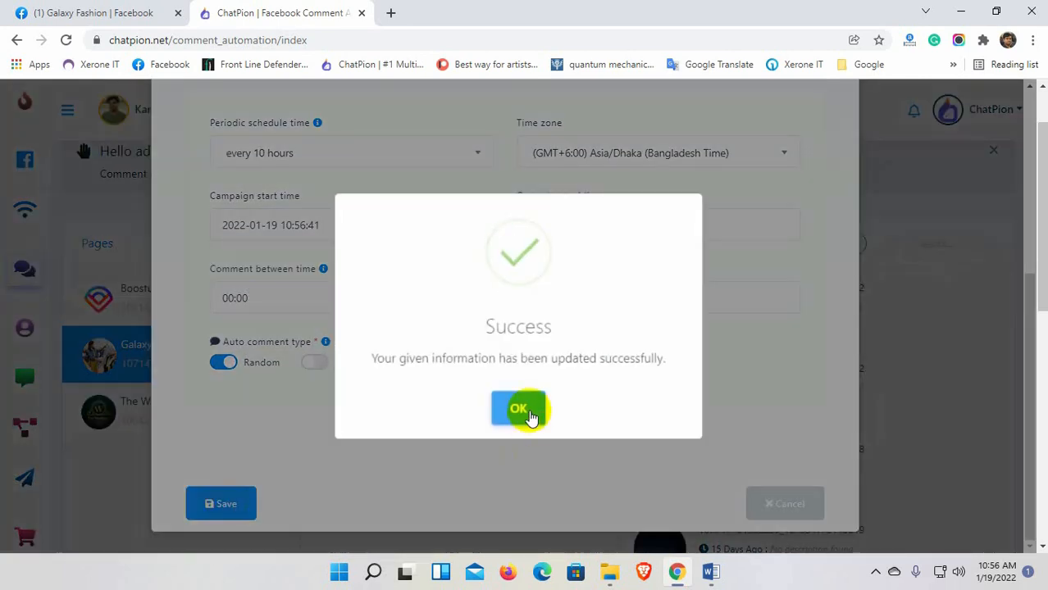
{"action": "left_click", "coordinate": [525, 410]}
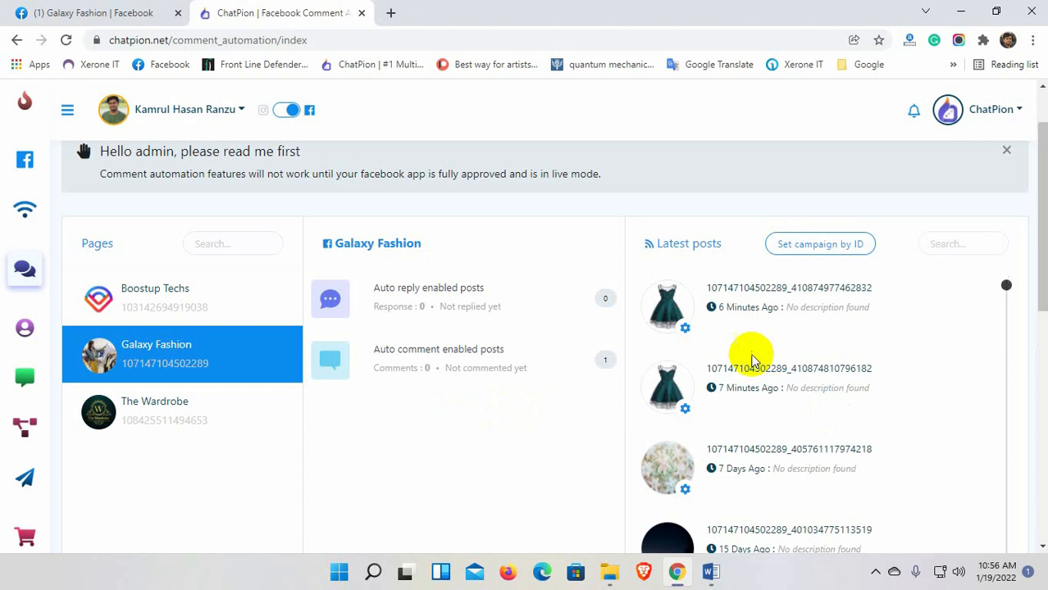
Enable auto reply on the newest dress post with the saved 'Price comment auto reply' template, then switch to Facebook.
{"action": "left_click", "coordinate": [685, 329]}
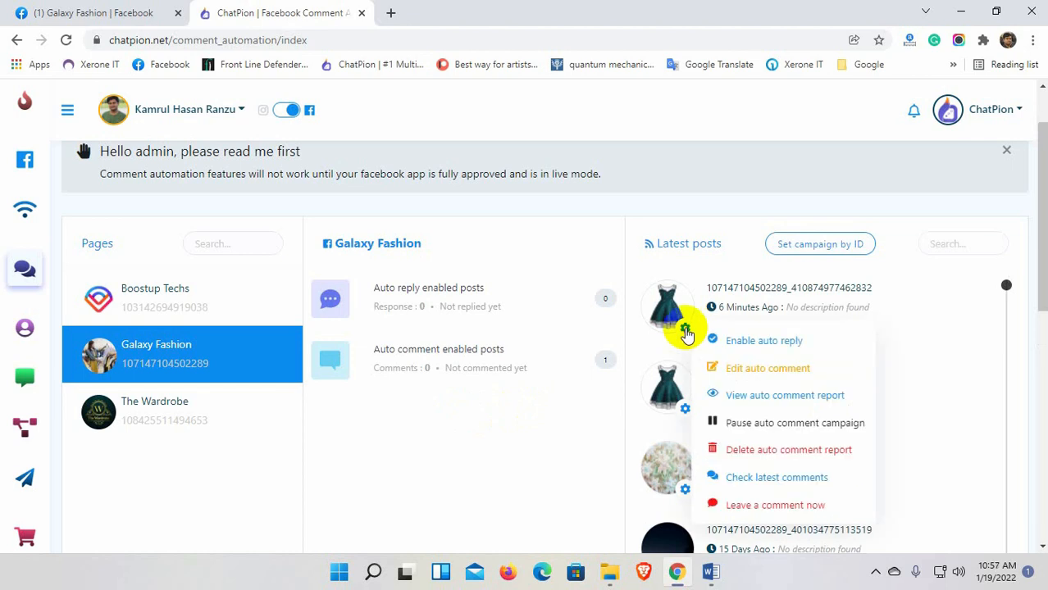
{"action": "left_click", "coordinate": [768, 350]}
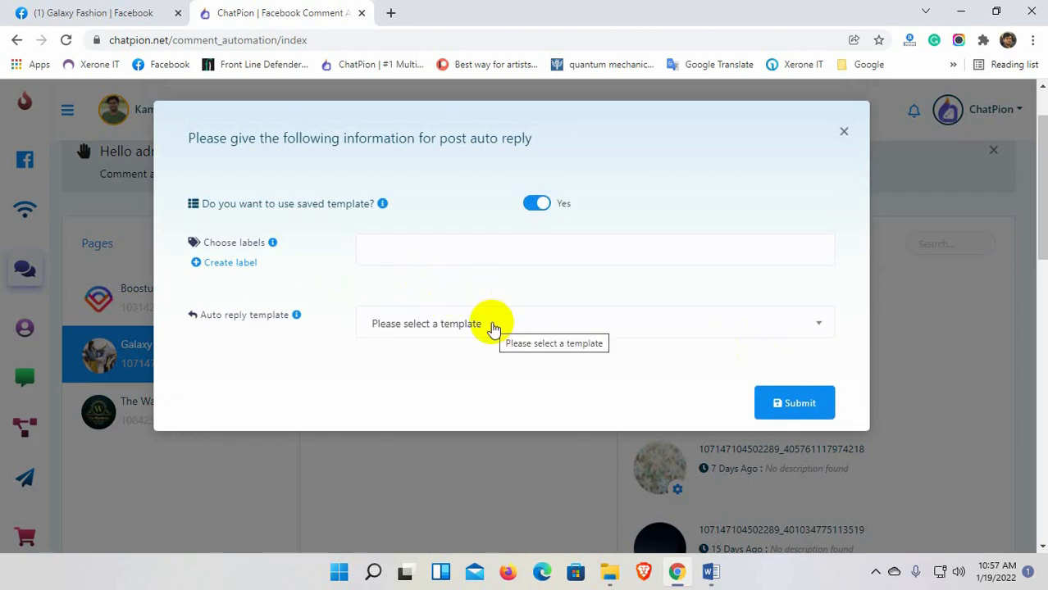
{"action": "left_click", "coordinate": [533, 205]}
{"action": "scroll", "coordinate": [461, 330], "scroll_direction": "down", "scroll_amount": 2}
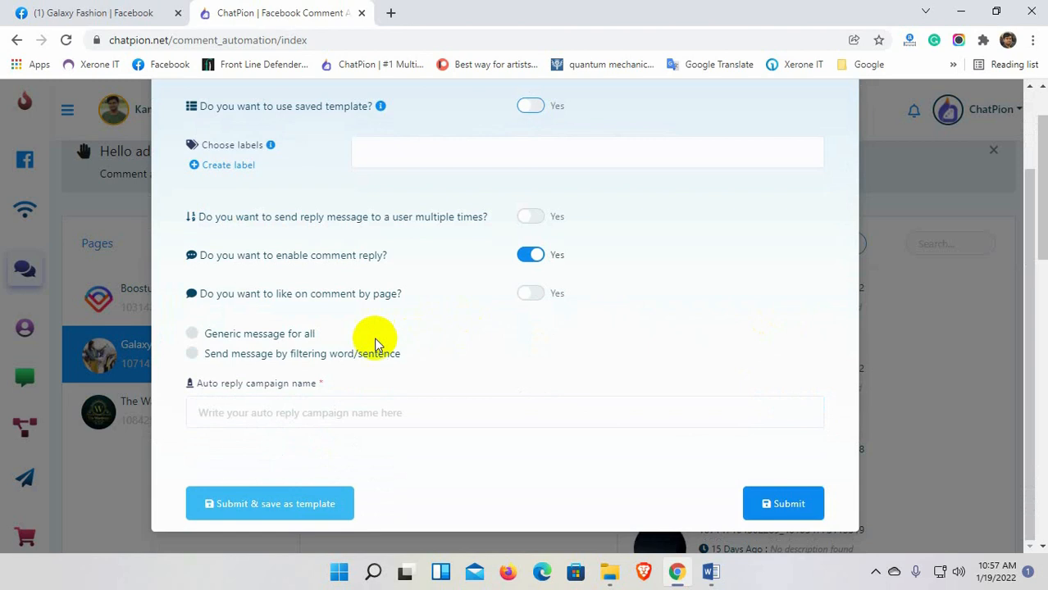
{"action": "scroll", "coordinate": [367, 340], "scroll_direction": "up", "scroll_amount": 2}
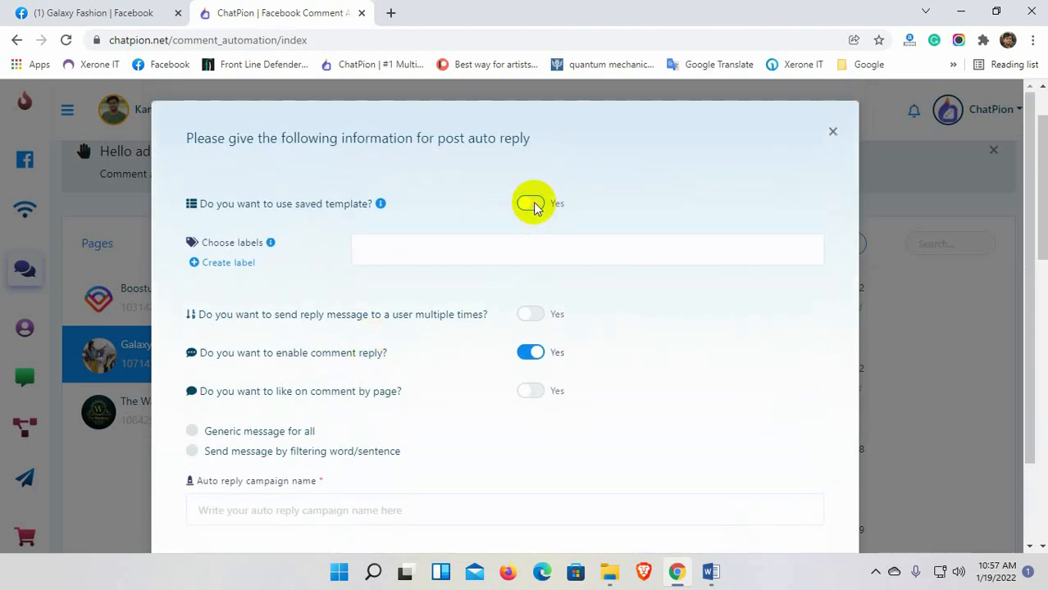
{"action": "left_click", "coordinate": [533, 205]}
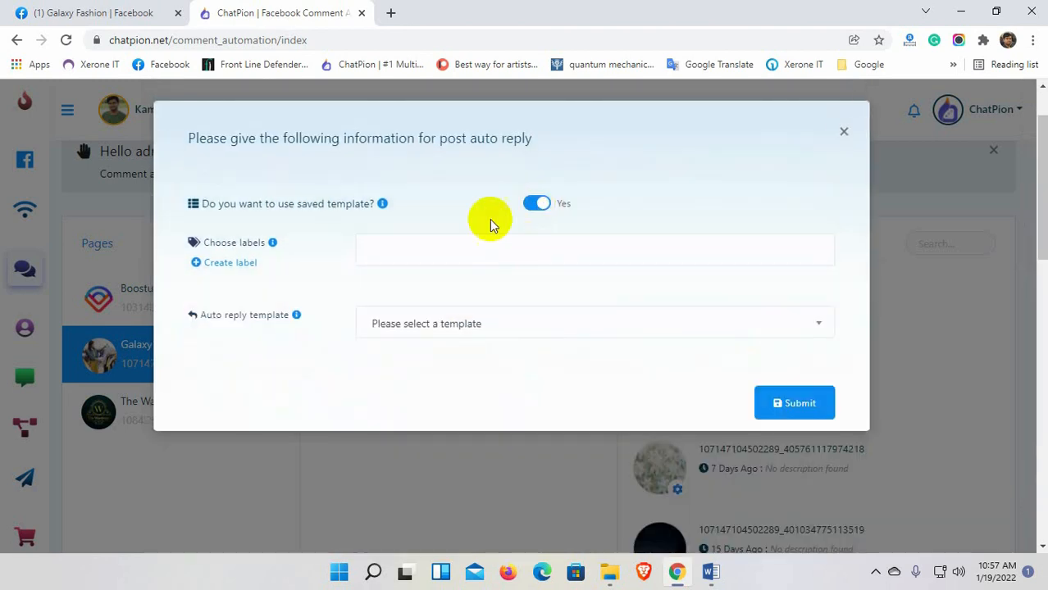
{"action": "scroll", "coordinate": [388, 285], "scroll_direction": "down", "scroll_amount": 1}
{"action": "left_click", "coordinate": [468, 324]}
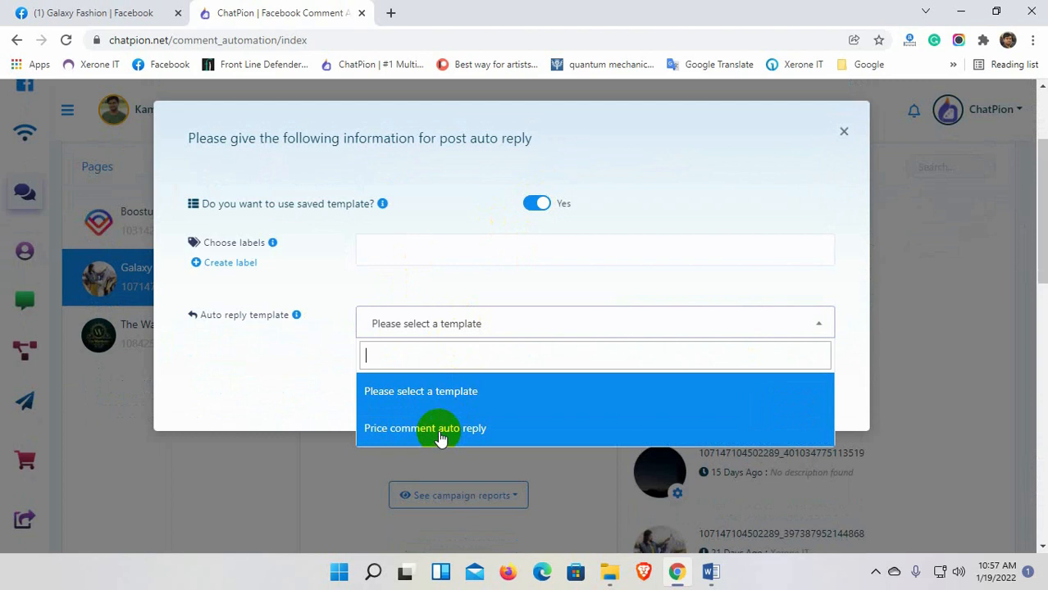
{"action": "left_click", "coordinate": [439, 431]}
{"action": "left_click", "coordinate": [791, 401]}
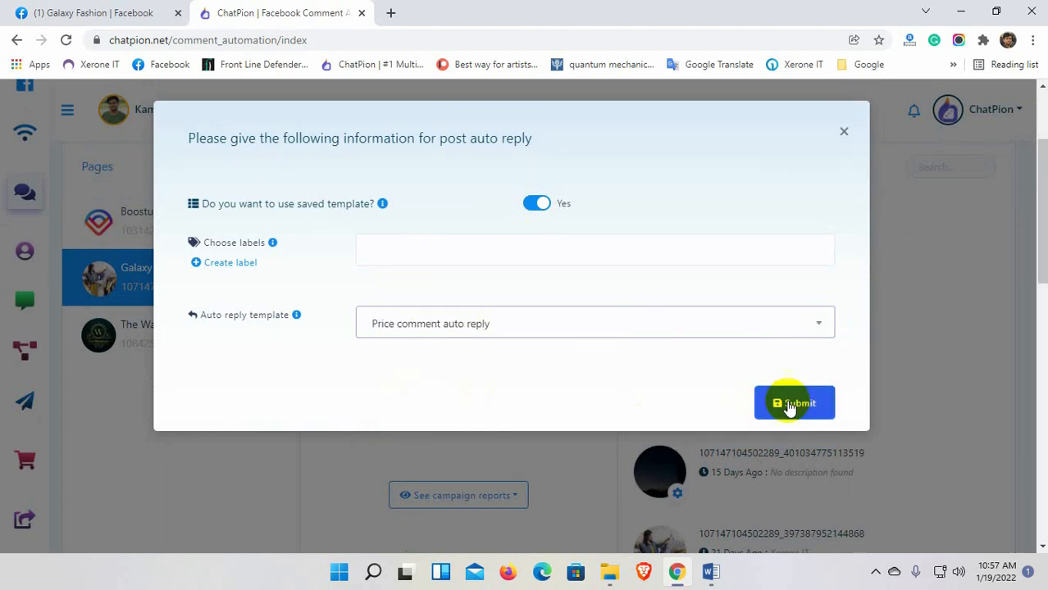
{"action": "left_click", "coordinate": [519, 406]}
{"action": "left_click", "coordinate": [91, 13]}
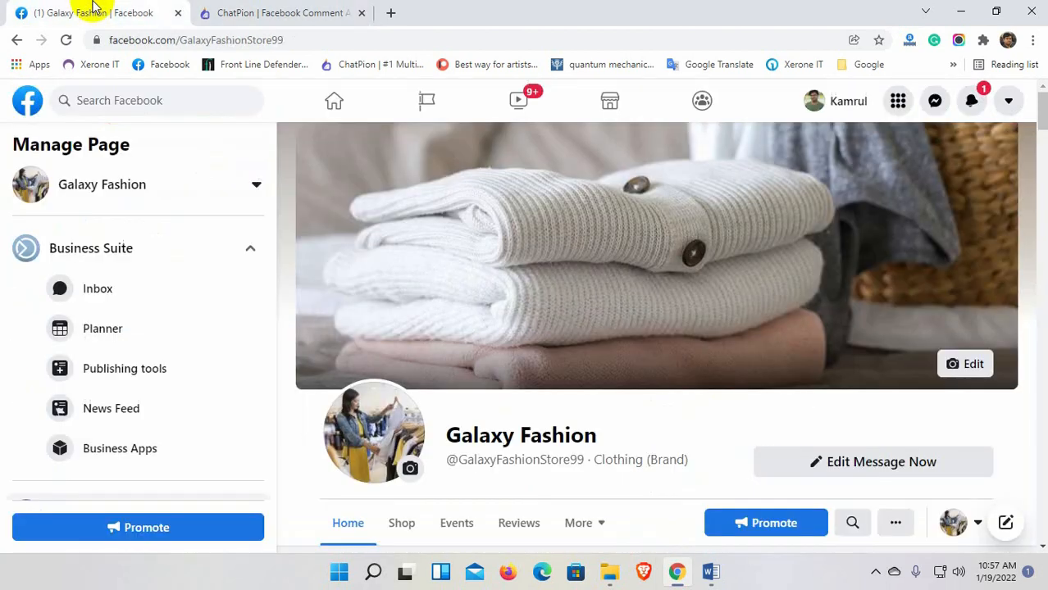
As the personal profile, comment 'price' on the green dress post.
{"action": "scroll", "coordinate": [530, 363], "scroll_direction": "down", "scroll_amount": 4}
{"action": "scroll", "coordinate": [530, 363], "scroll_direction": "down", "scroll_amount": 15}
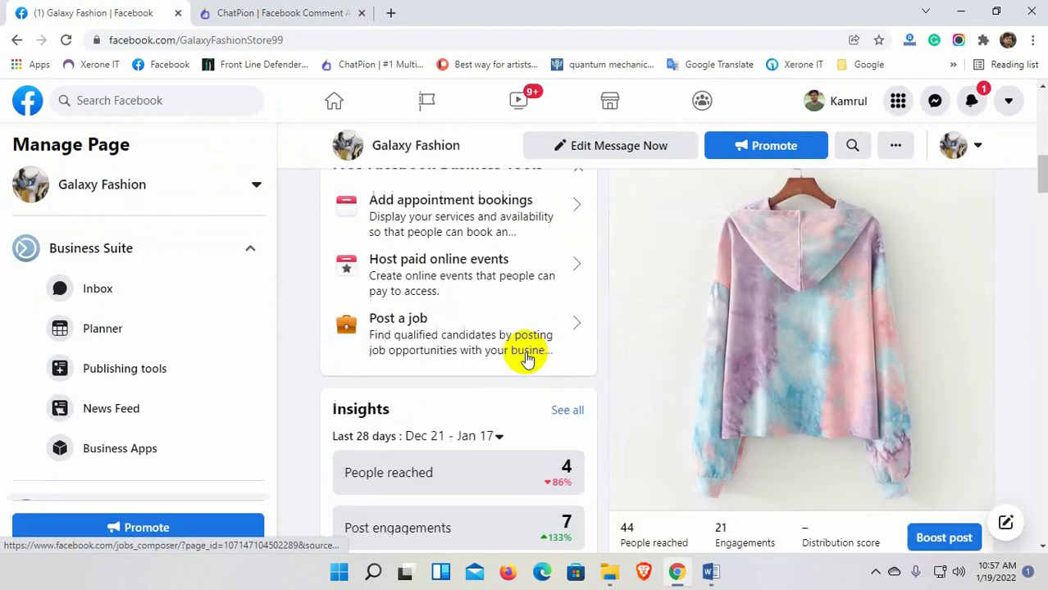
{"action": "left_click", "coordinate": [980, 145]}
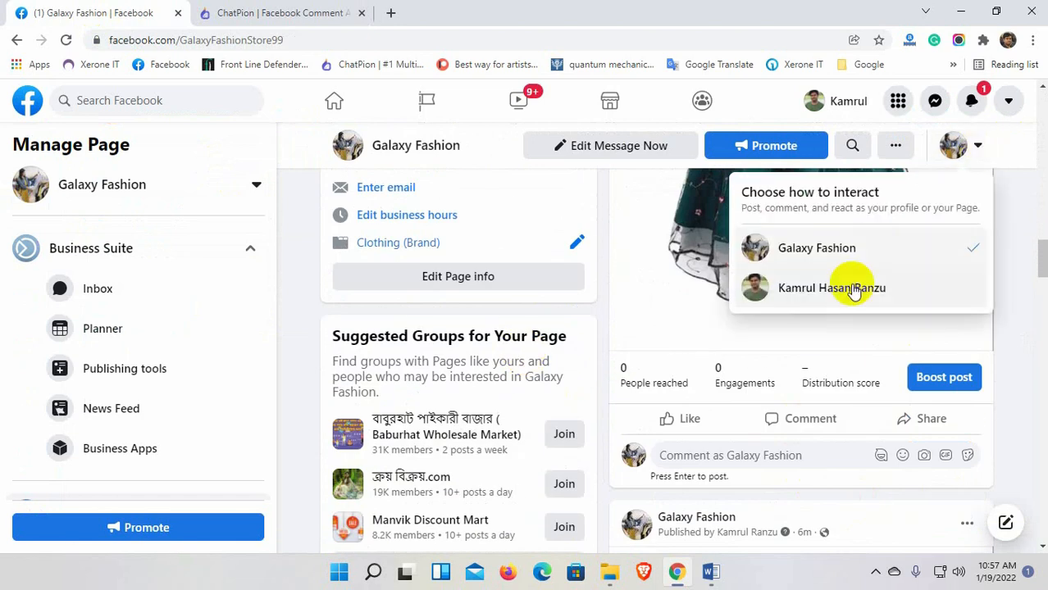
{"action": "left_click", "coordinate": [861, 285]}
{"action": "scroll", "coordinate": [765, 461], "scroll_direction": "down", "scroll_amount": 4}
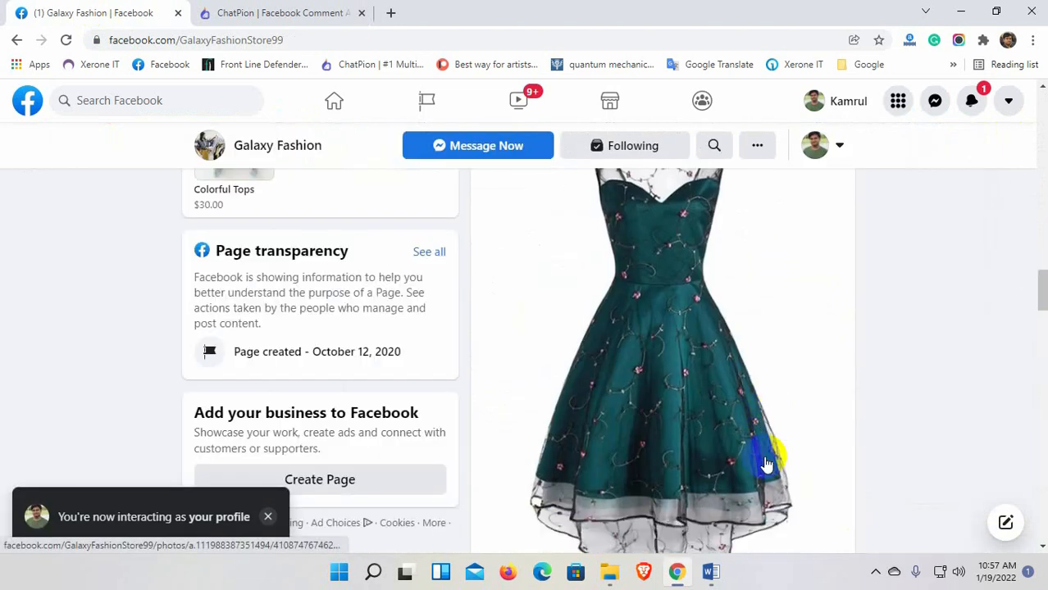
{"action": "scroll", "coordinate": [738, 410], "scroll_direction": "up", "scroll_amount": 3}
{"action": "left_click", "coordinate": [663, 289]}
{"action": "type", "text": "price"}
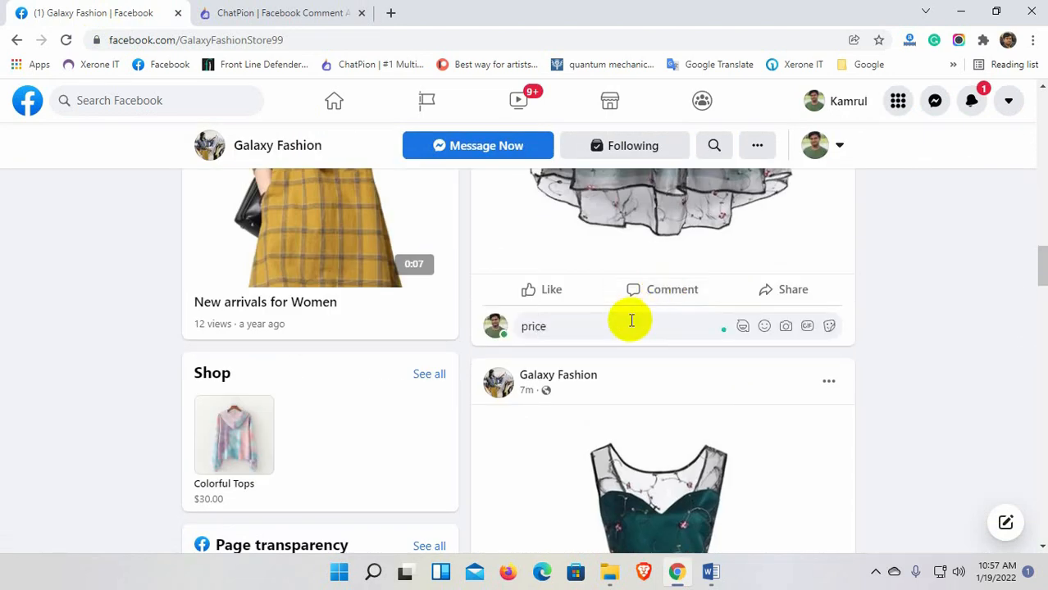
{"action": "key", "text": "Return"}
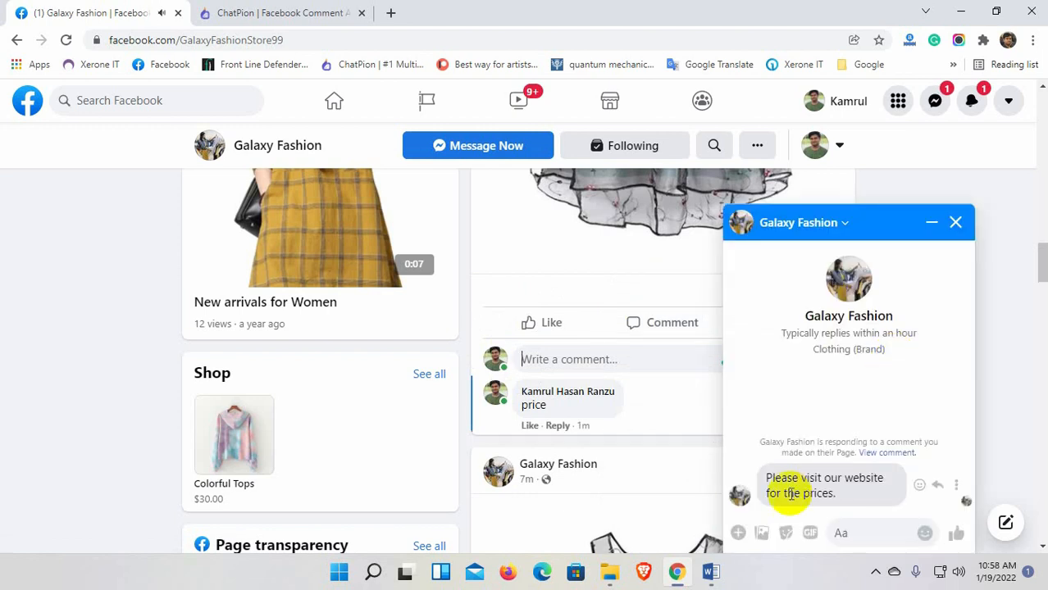
Close the Messenger reply and check the automatic reply comment in the Page's admin view.
{"action": "left_click", "coordinate": [955, 222]}
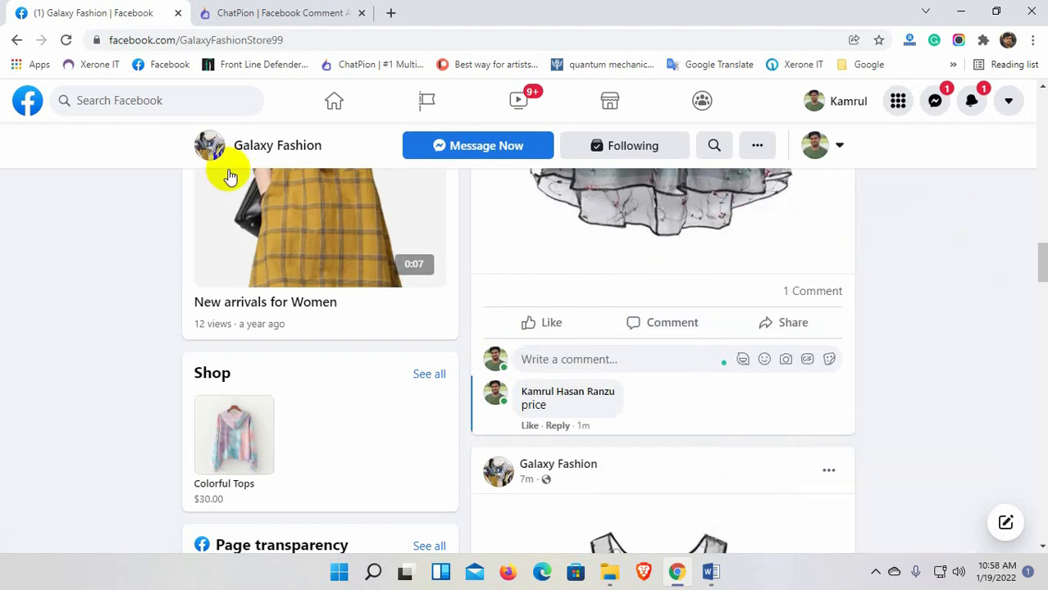
{"action": "left_click", "coordinate": [65, 41]}
{"action": "scroll", "coordinate": [666, 433], "scroll_direction": "down", "scroll_amount": 10}
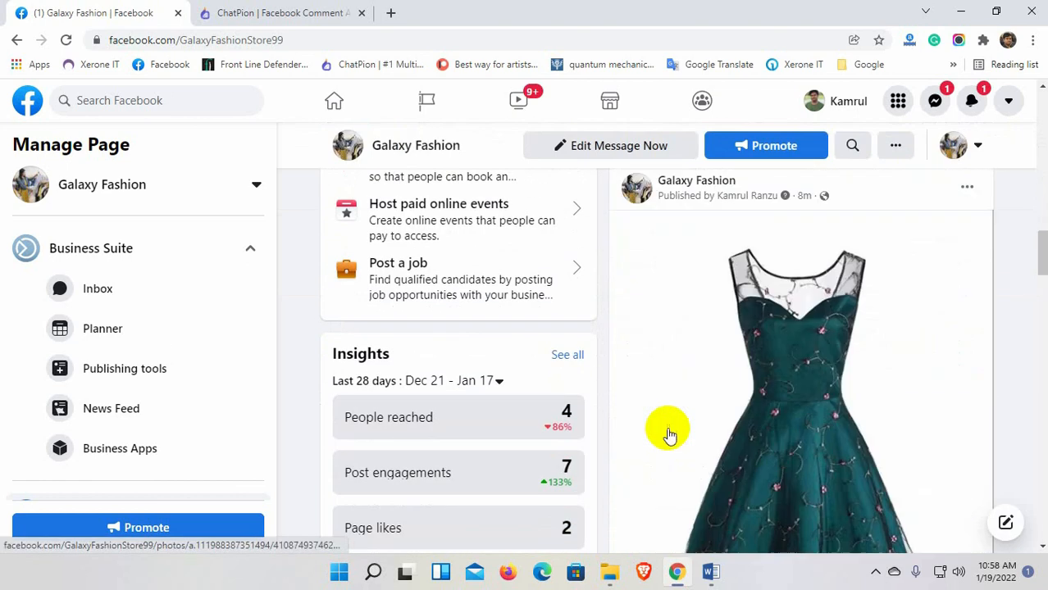
{"action": "scroll", "coordinate": [667, 433], "scroll_direction": "down", "scroll_amount": 2}
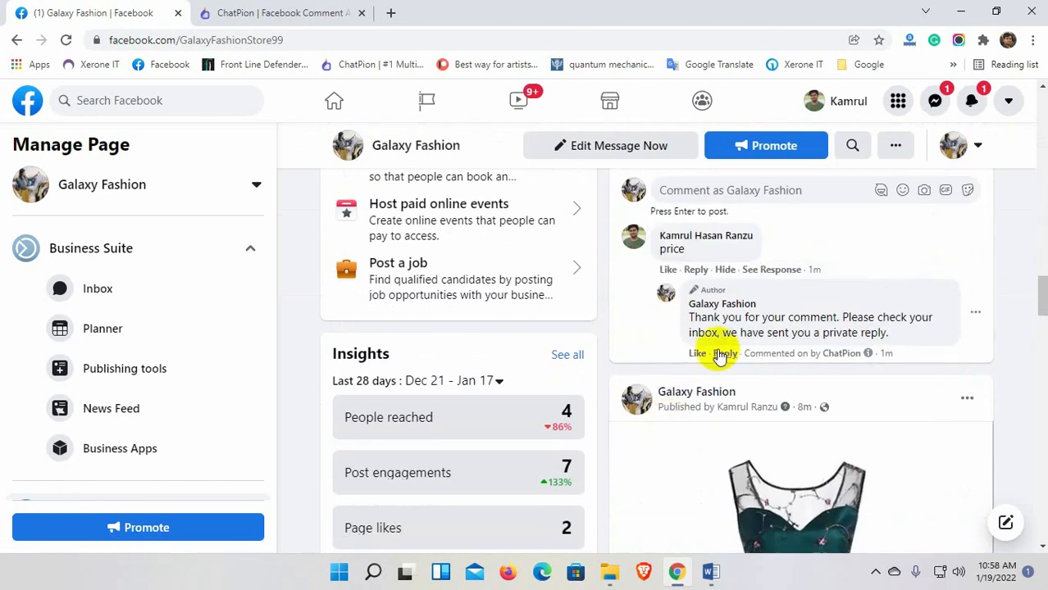
{"action": "left_click_drag", "start_coordinate": [688, 318], "coordinate": [927, 341]}
{"action": "left_click", "coordinate": [909, 343]}
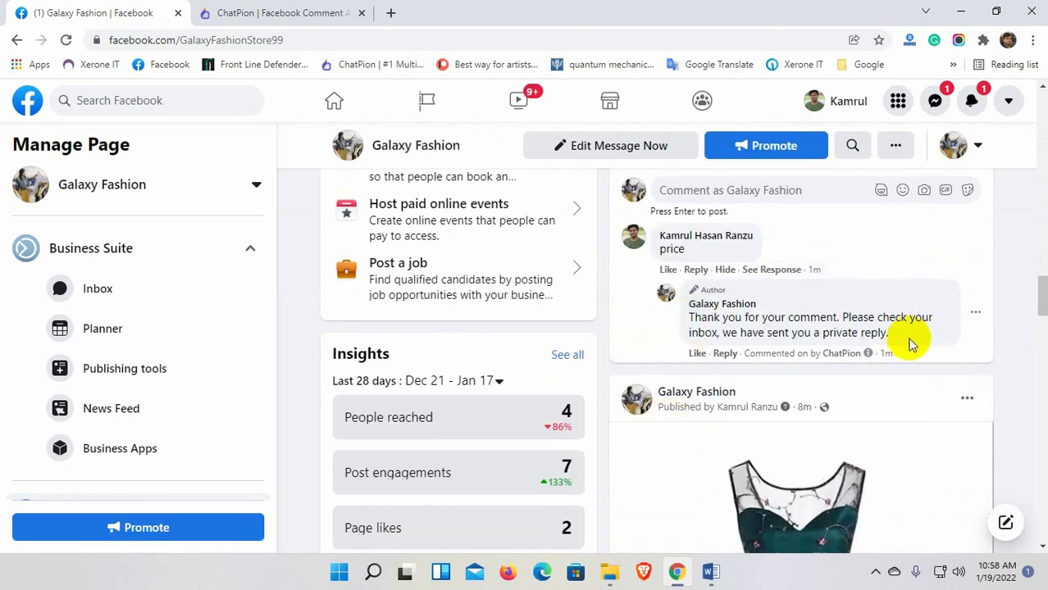
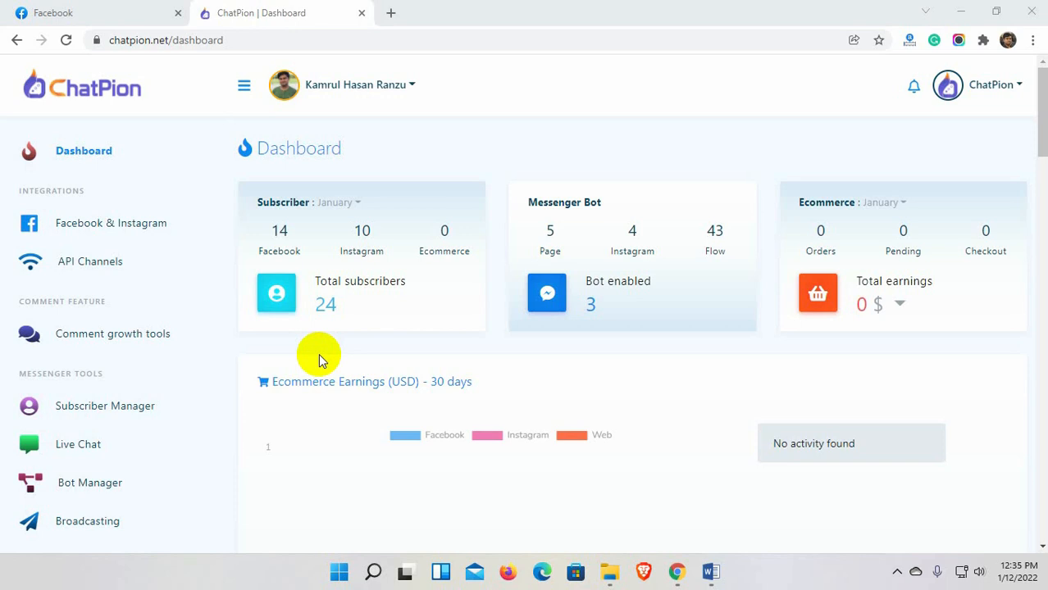
Start a new ecommerce store for the Galaxy Fashion page, named Galaxy Fashion, with autofilled e-mail and address.
{"action": "scroll", "coordinate": [201, 381], "scroll_direction": "down", "scroll_amount": 3}
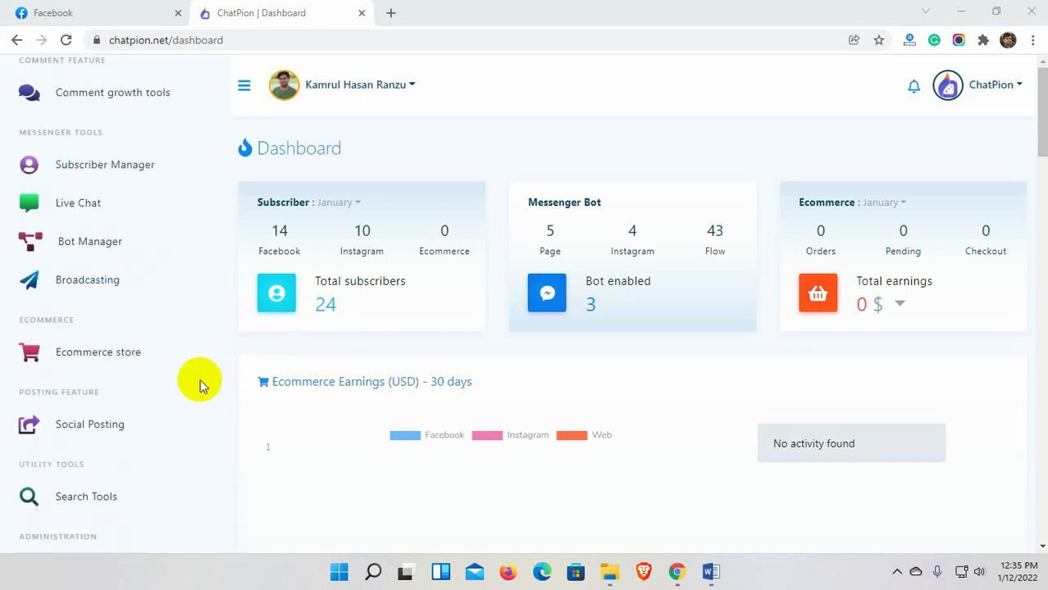
{"action": "left_click", "coordinate": [84, 358]}
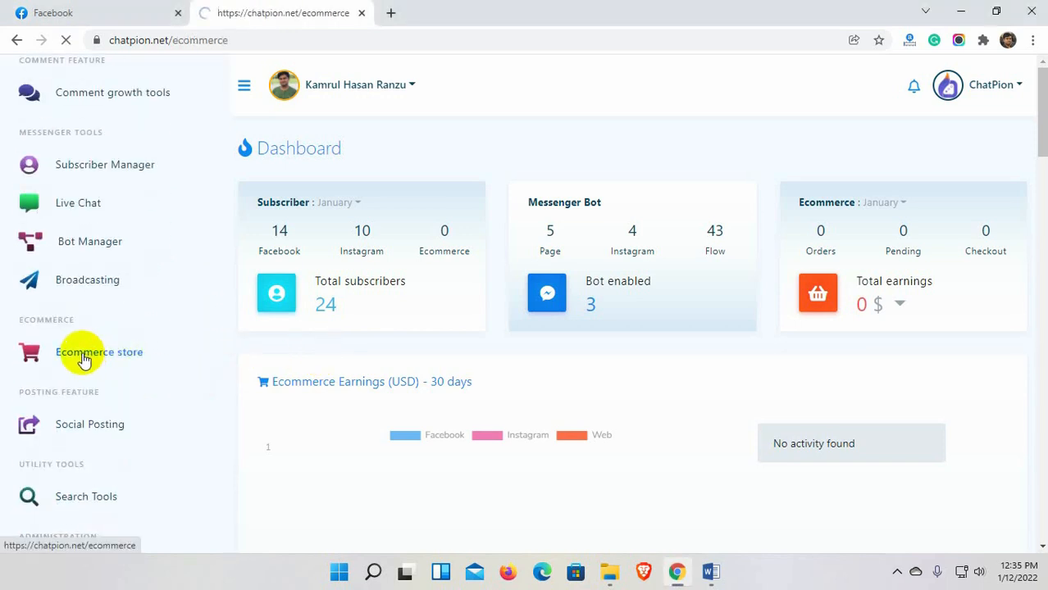
{"action": "left_click", "coordinate": [294, 156]}
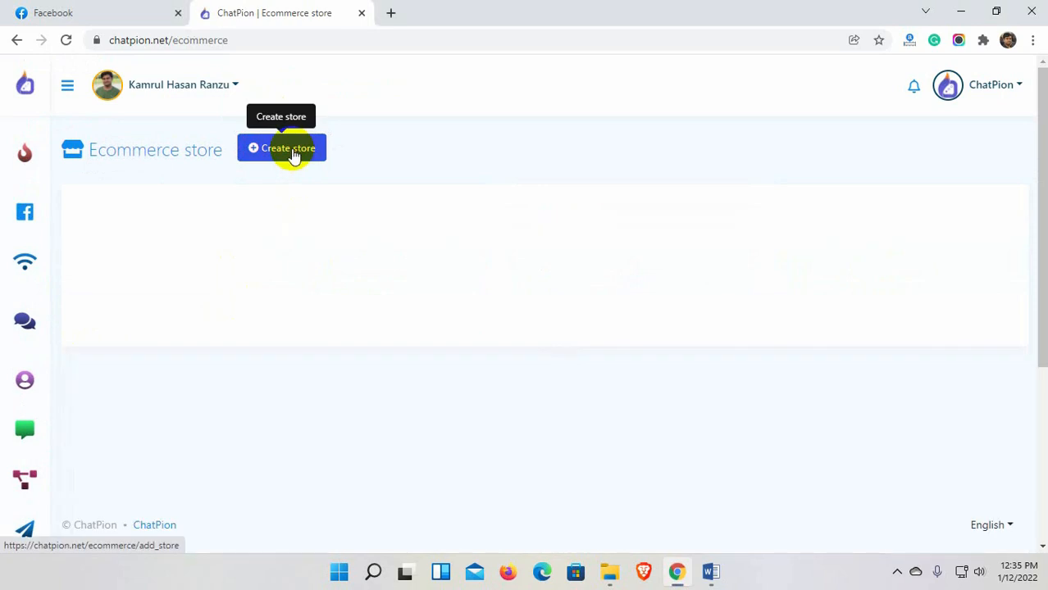
{"action": "left_click", "coordinate": [245, 251]}
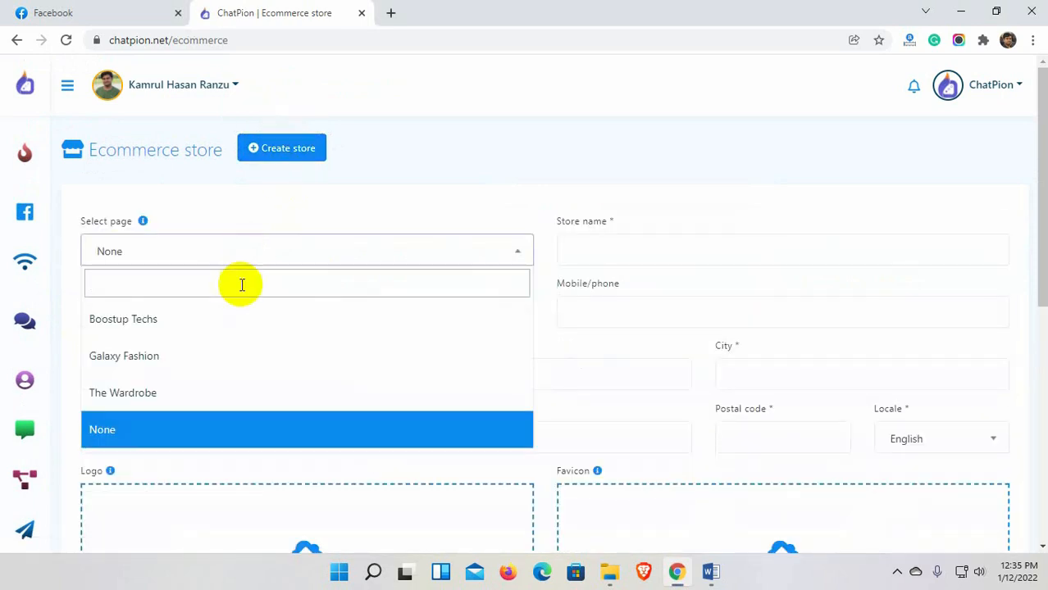
{"action": "left_click", "coordinate": [231, 353]}
{"action": "left_click", "coordinate": [618, 252]}
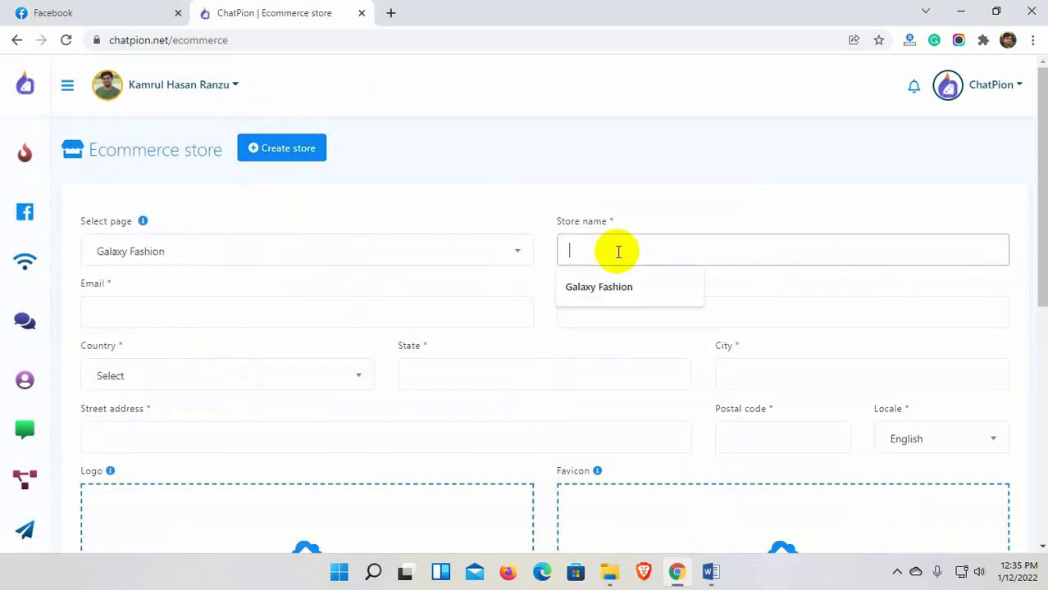
{"action": "left_click", "coordinate": [611, 280]}
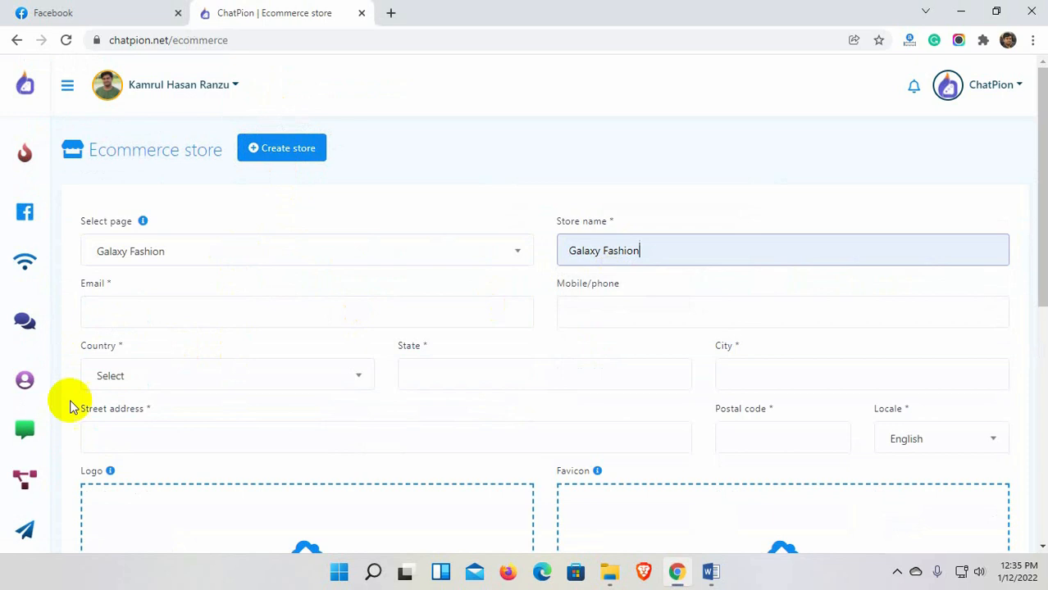
{"action": "left_click", "coordinate": [148, 310]}
{"action": "left_click", "coordinate": [154, 354]}
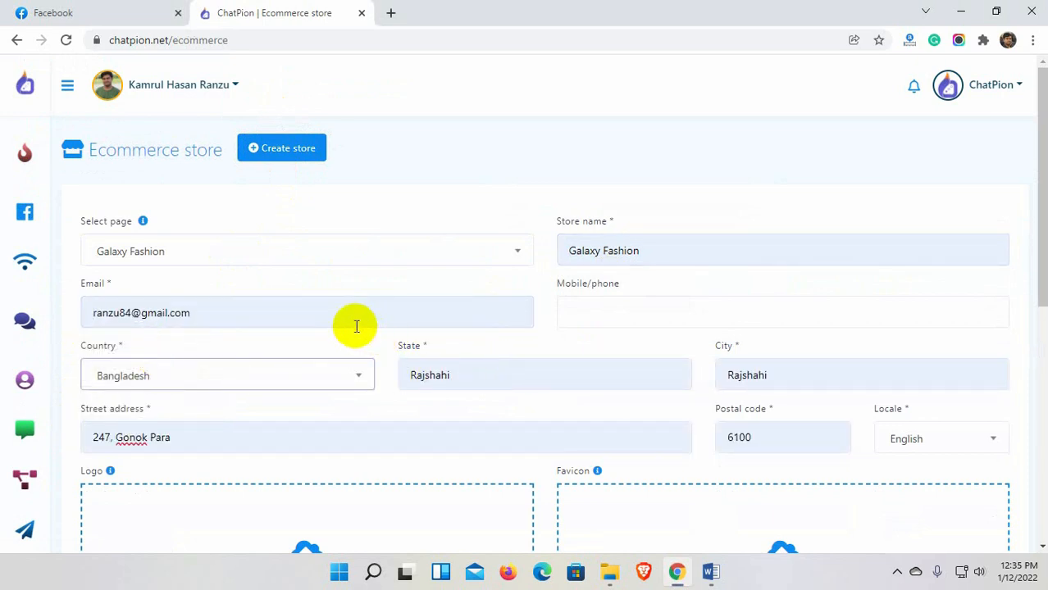
Keep English as the store locale and use the Galaxy image as logo and favicon.
{"action": "scroll", "coordinate": [296, 424], "scroll_direction": "down", "scroll_amount": 1}
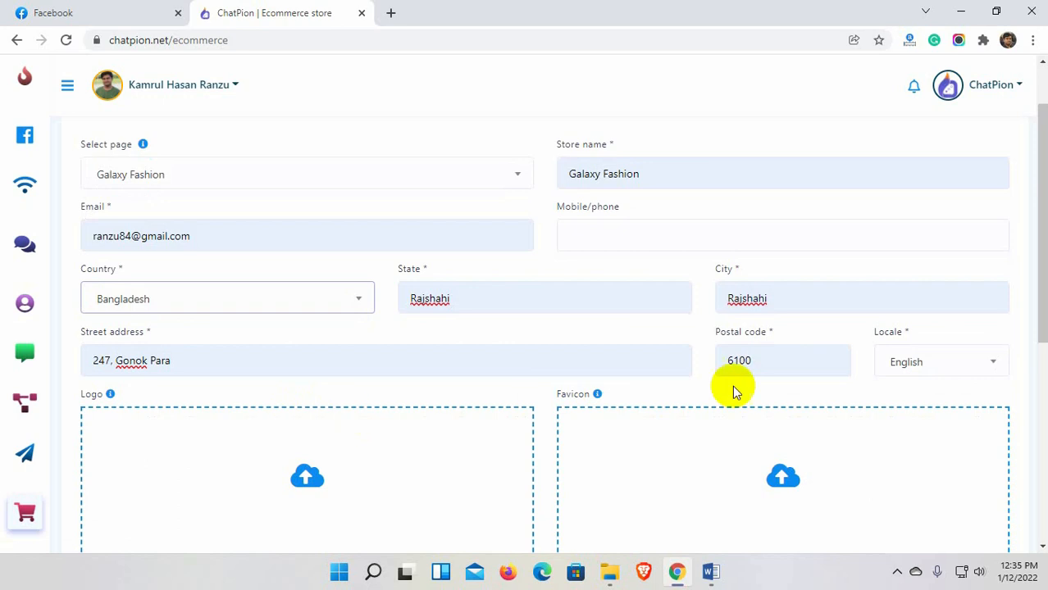
{"action": "left_click", "coordinate": [909, 369]}
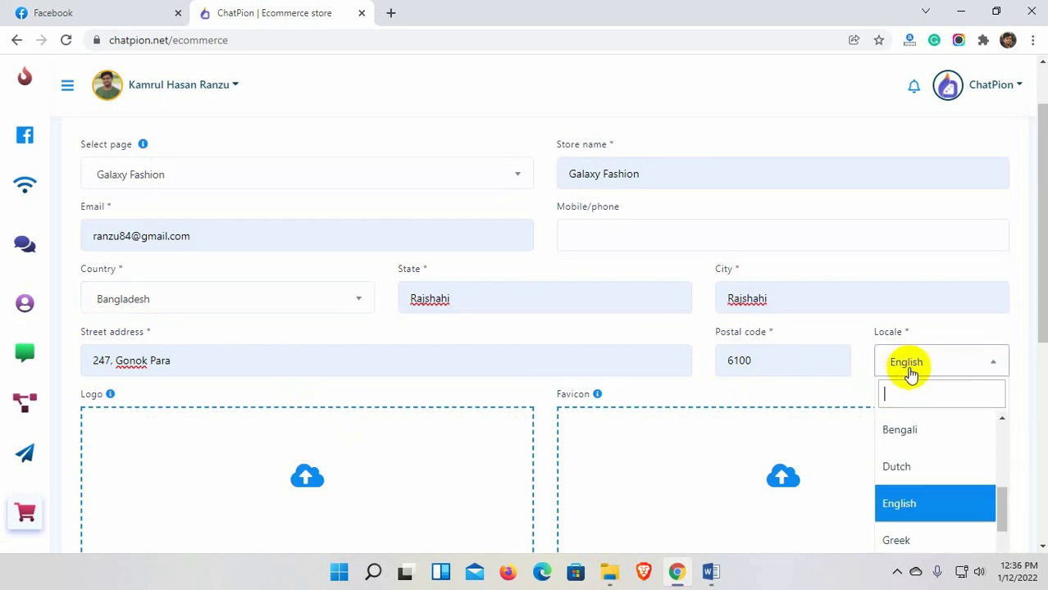
{"action": "left_click", "coordinate": [908, 508]}
{"action": "scroll", "coordinate": [484, 405], "scroll_direction": "down", "scroll_amount": 3}
{"action": "left_click", "coordinate": [500, 292]}
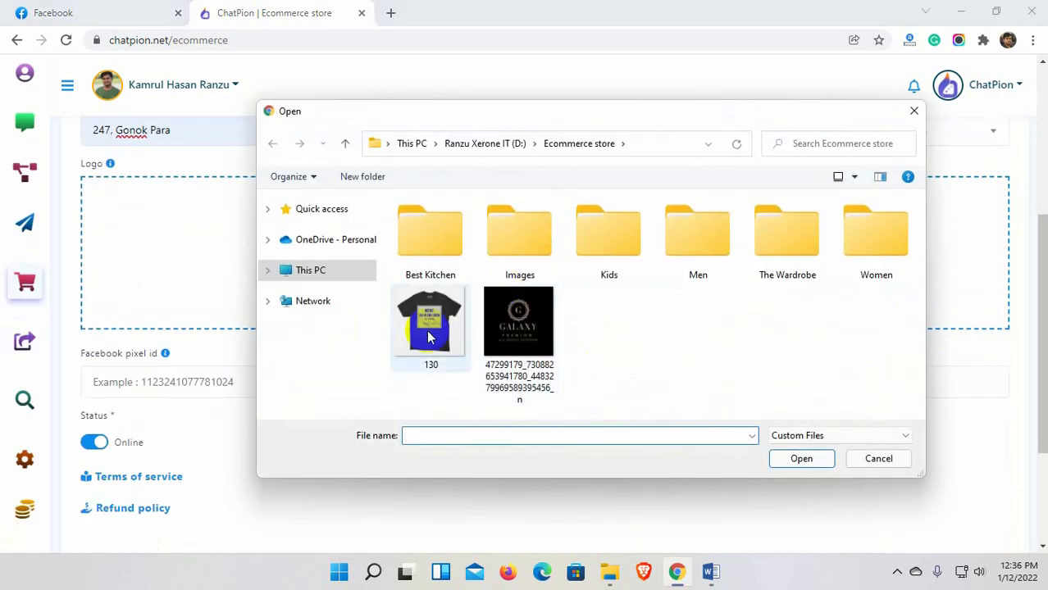
{"action": "left_click", "coordinate": [518, 337]}
{"action": "left_click", "coordinate": [802, 458]}
{"action": "left_click", "coordinate": [789, 272]}
{"action": "left_click", "coordinate": [519, 337]}
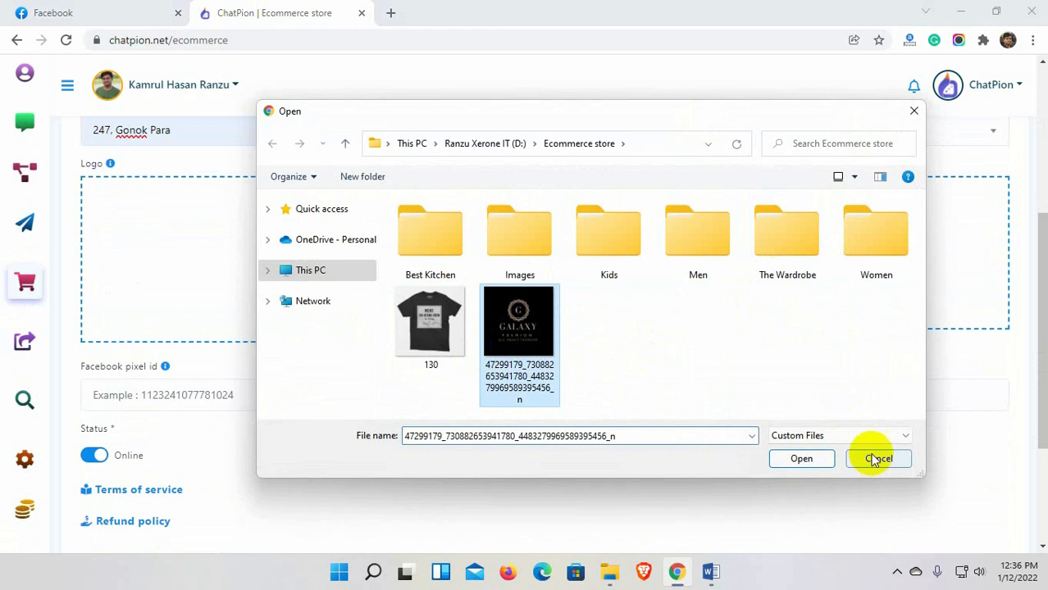
{"action": "left_click", "coordinate": [802, 458]}
Skip the pixel and analytics IDs, then fill in the terms of service and refund policy.
{"action": "scroll", "coordinate": [440, 426], "scroll_direction": "down", "scroll_amount": 2}
{"action": "left_click", "coordinate": [230, 241]}
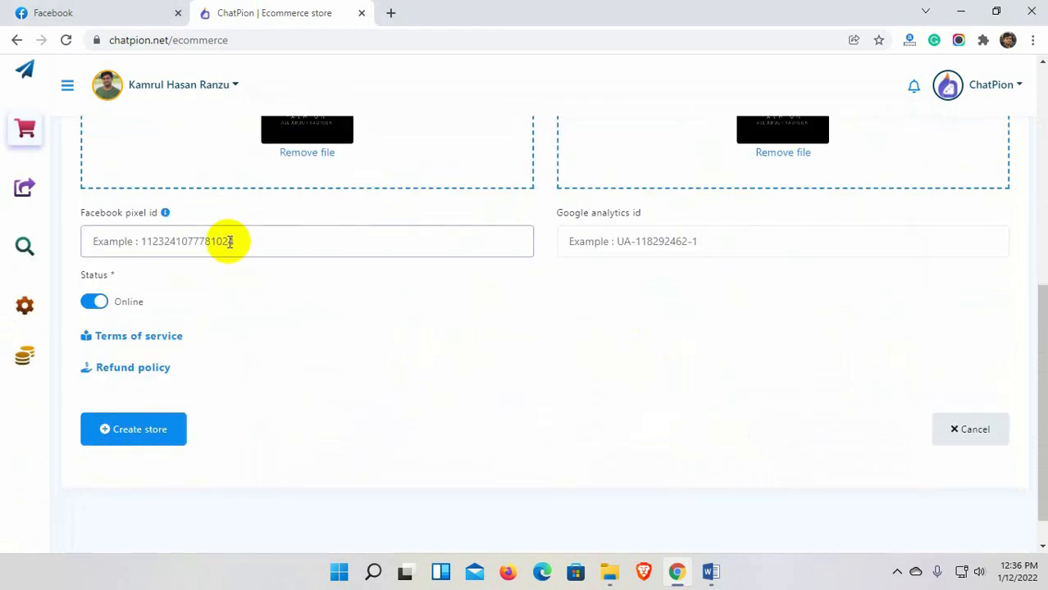
{"action": "left_click", "coordinate": [614, 245]}
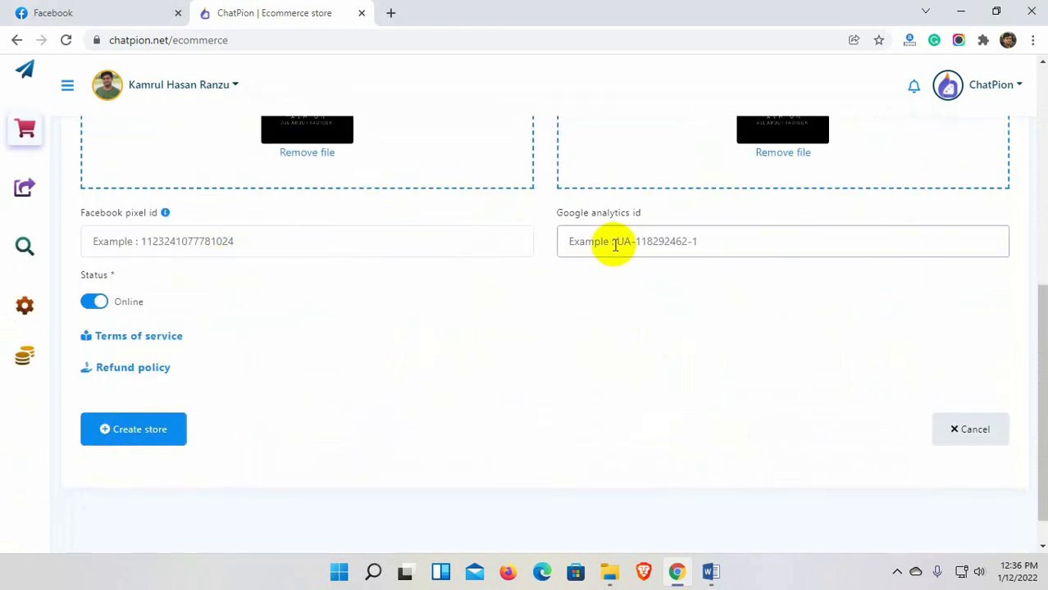
{"action": "left_click", "coordinate": [132, 338]}
{"action": "scroll", "coordinate": [181, 345], "scroll_direction": "down", "scroll_amount": 1}
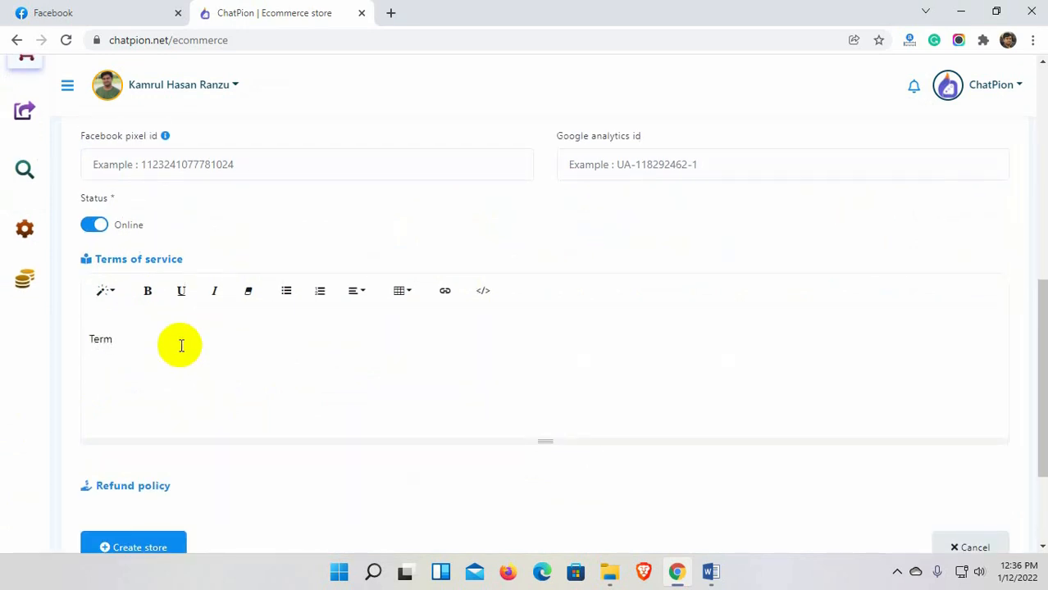
{"action": "scroll", "coordinate": [181, 345], "scroll_direction": "down", "scroll_amount": 1}
{"action": "left_click", "coordinate": [156, 409]}
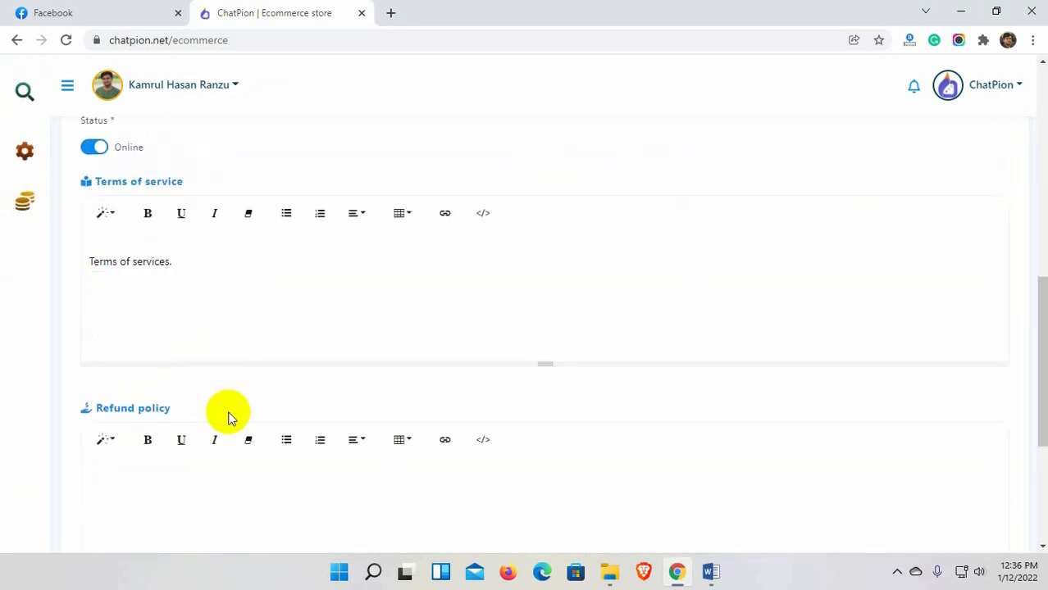
{"action": "scroll", "coordinate": [221, 401], "scroll_direction": "down", "scroll_amount": 2}
{"action": "left_click", "coordinate": [200, 359]}
{"action": "type", "text": "Refund Policy"}
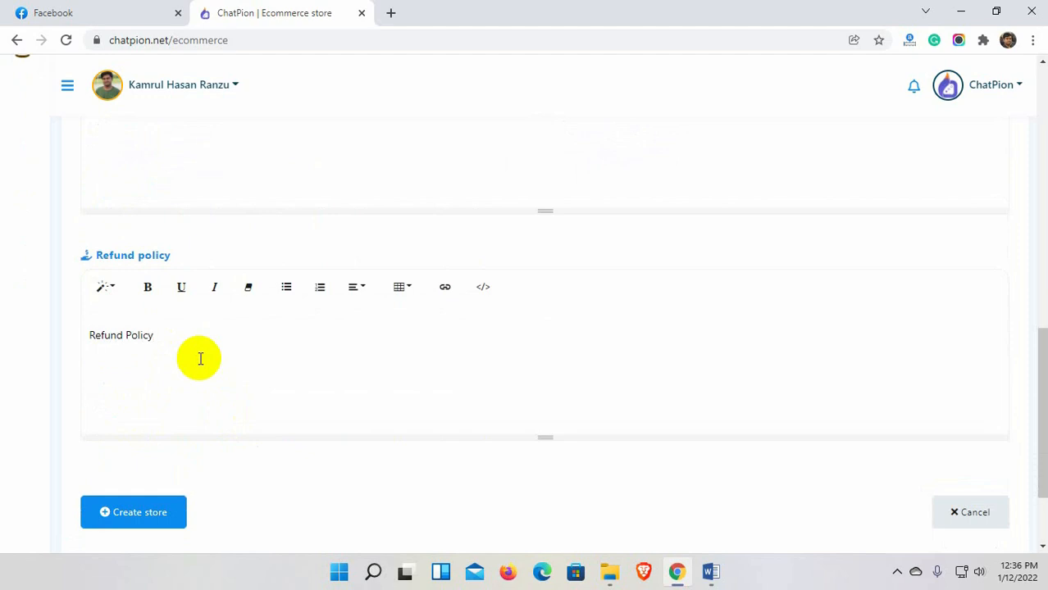
Create the Galaxy Fashion store and dismiss the confirmation.
{"action": "scroll", "coordinate": [200, 358], "scroll_direction": "down", "scroll_amount": 1}
{"action": "left_click", "coordinate": [157, 438]}
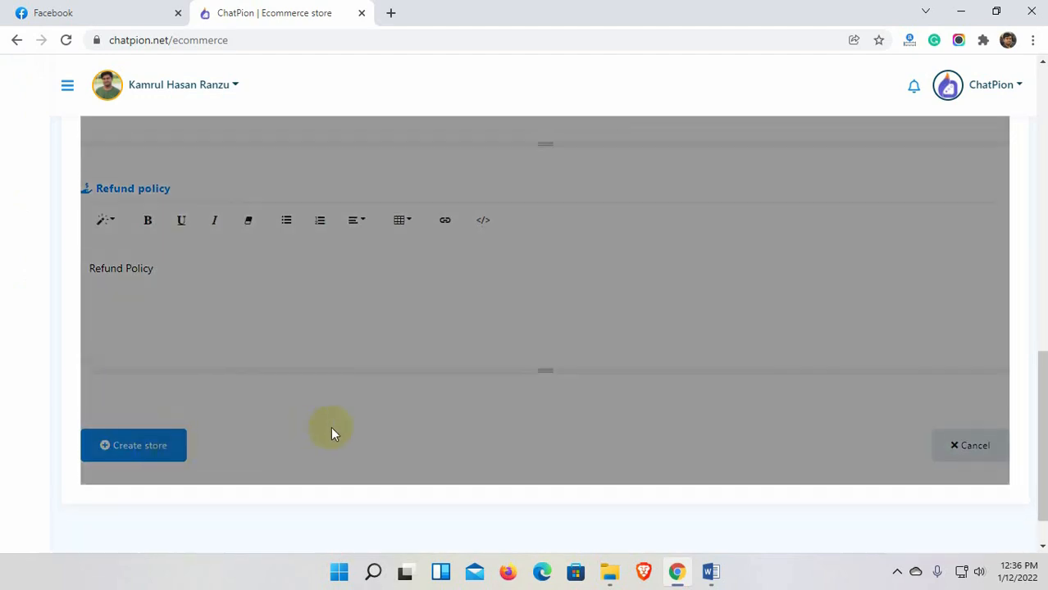
{"action": "left_click", "coordinate": [526, 468]}
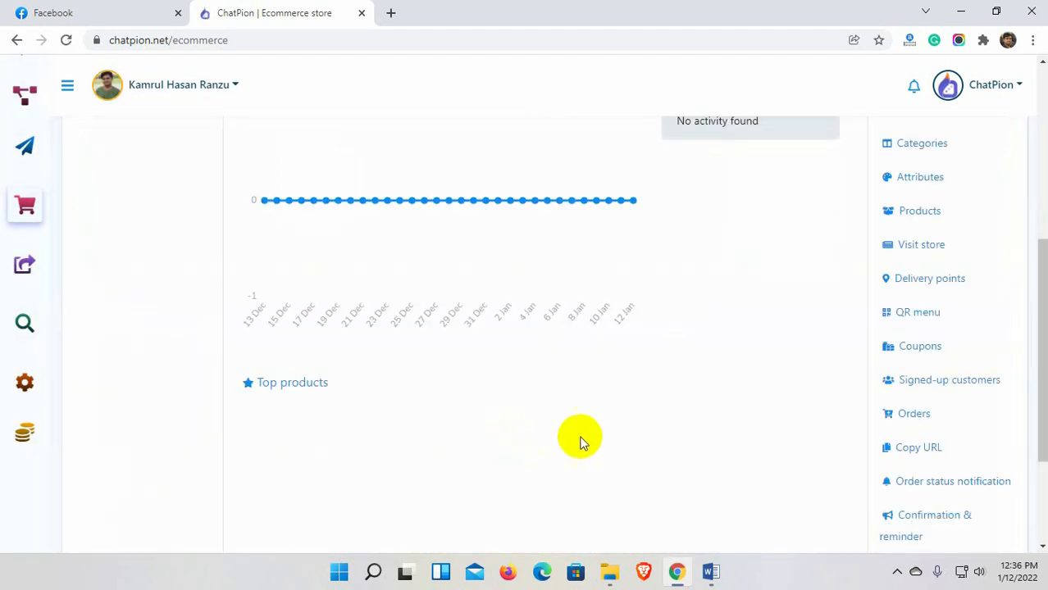
{"action": "scroll", "coordinate": [870, 335], "scroll_direction": "up", "scroll_amount": 5}
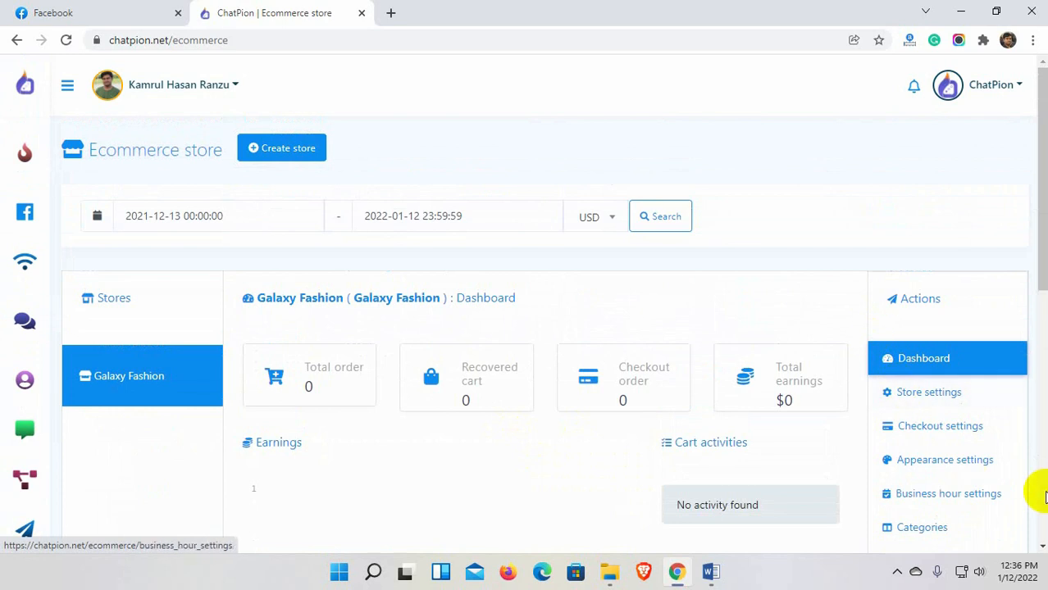
Fill the PayPal e-mail in the store's checkout settings from the saved suggestion, leaving sandbox mode off.
{"action": "left_click", "coordinate": [951, 392]}
{"action": "left_click", "coordinate": [941, 348]}
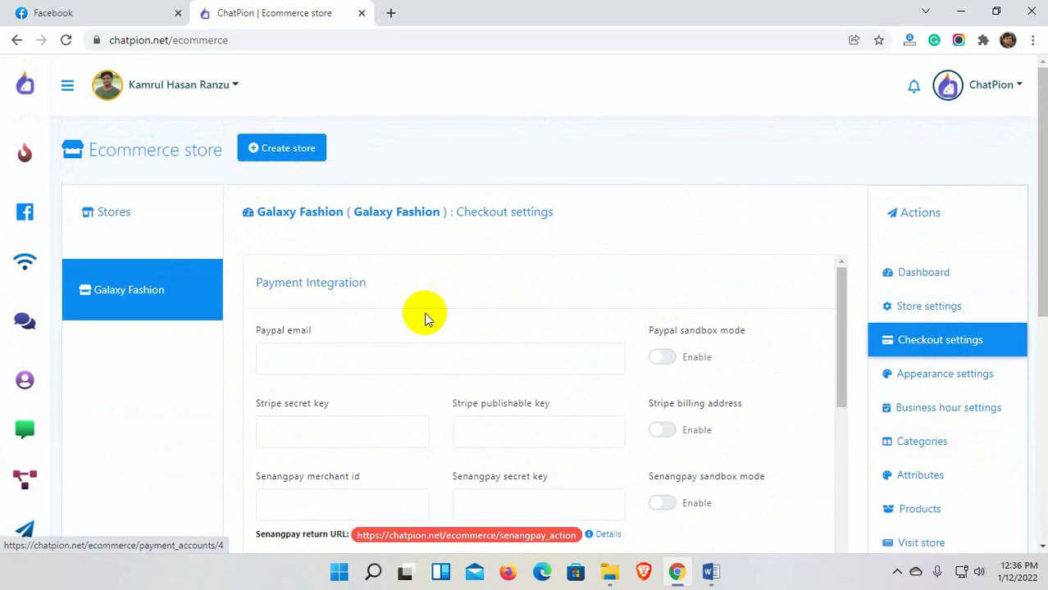
{"action": "left_click", "coordinate": [335, 363]}
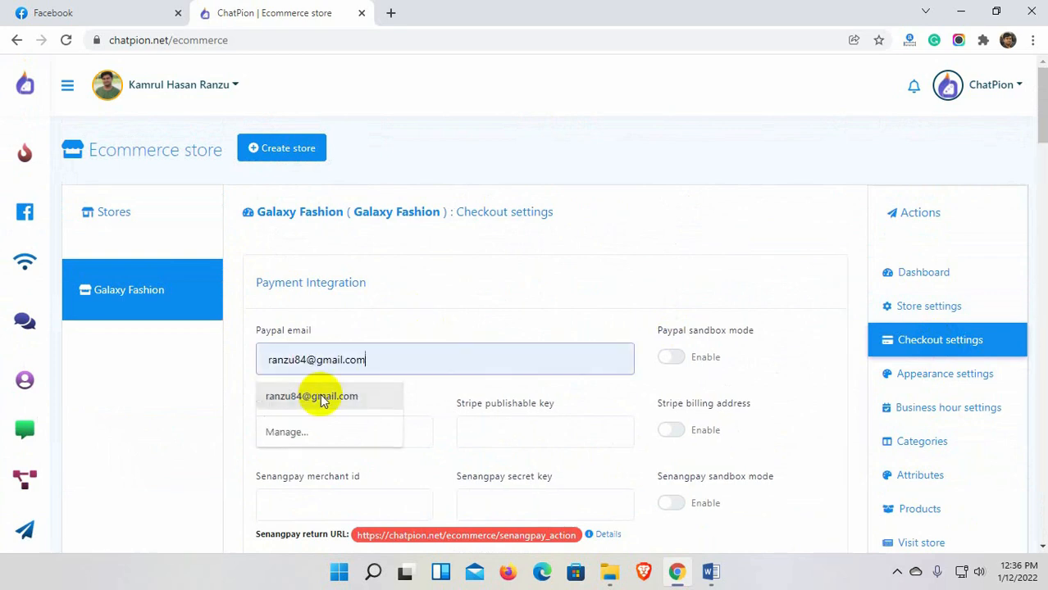
{"action": "left_click", "coordinate": [319, 395]}
{"action": "left_click", "coordinate": [670, 360]}
{"action": "left_click", "coordinate": [670, 360]}
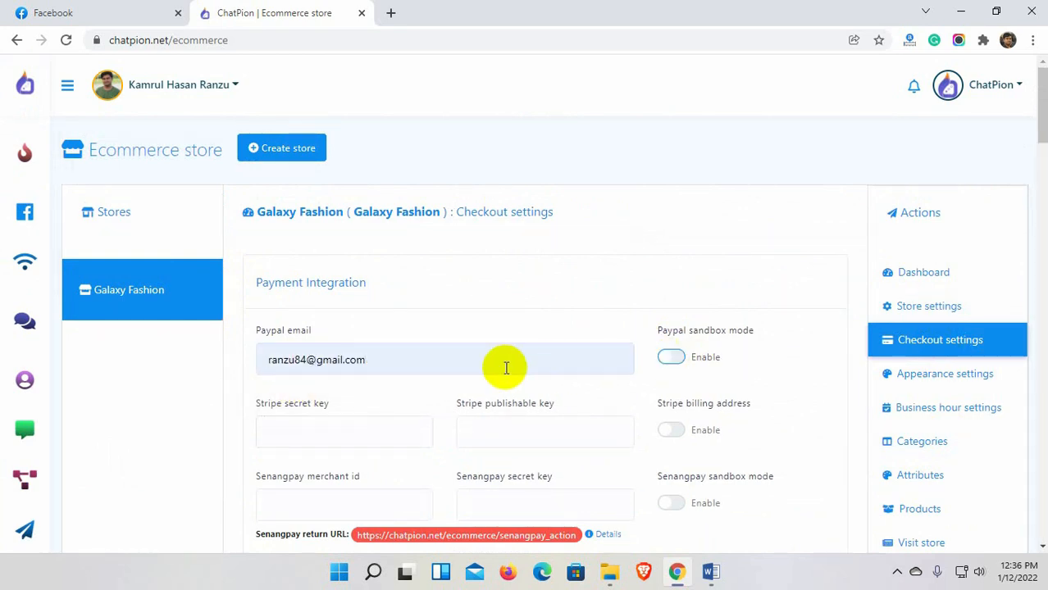
Copy the Stripe secret key from the notes file into its field.
{"action": "scroll", "coordinate": [360, 342], "scroll_direction": "down", "scroll_amount": 1}
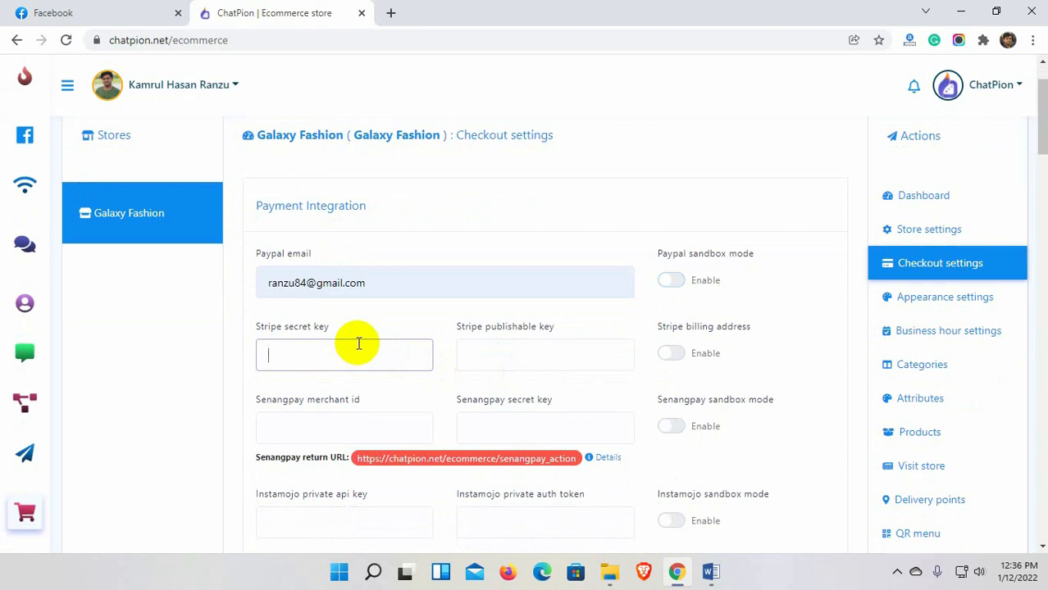
{"action": "mouse_move", "coordinate": [608, 572]}
{"action": "left_click", "coordinate": [569, 511]}
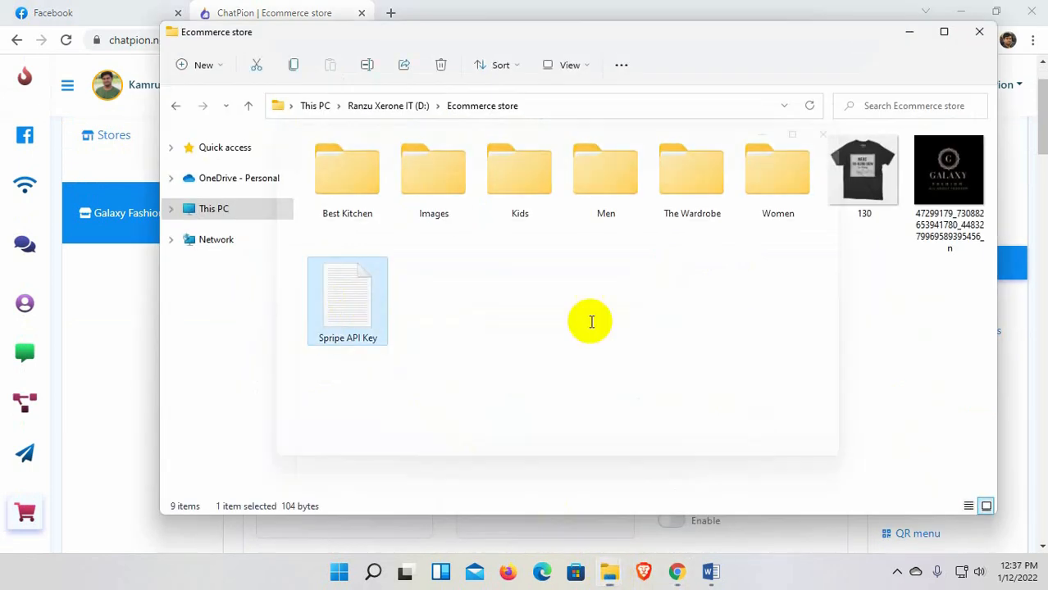
{"action": "left_click_drag", "start_coordinate": [329, 178], "coordinate": [605, 179]}
{"action": "key", "text": "alt+Tab"}
{"action": "key", "text": "alt+Tab"}
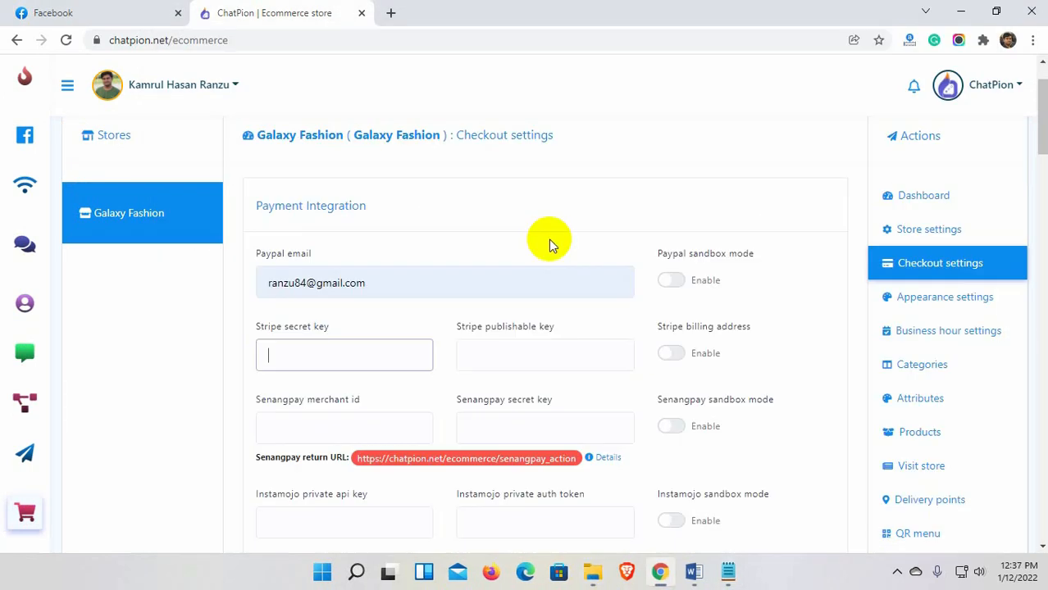
{"action": "key", "text": "ctrl+v"}
{"action": "left_click", "coordinate": [515, 356]}
Paste the Stripe publishable key into its field, leaving the Senangpay fields empty.
{"action": "key", "text": "alt+Tab"}
{"action": "mouse_move", "coordinate": [386, 206]}
{"action": "left_mouse_down"}
{"action": "mouse_move", "coordinate": [435, 193]}
{"action": "mouse_move", "coordinate": [403, 198]}
{"action": "left_mouse_up"}
{"action": "key", "text": "ctrl+c"}
{"action": "key", "text": "alt+Tab"}
{"action": "key", "text": "ctrl+v"}
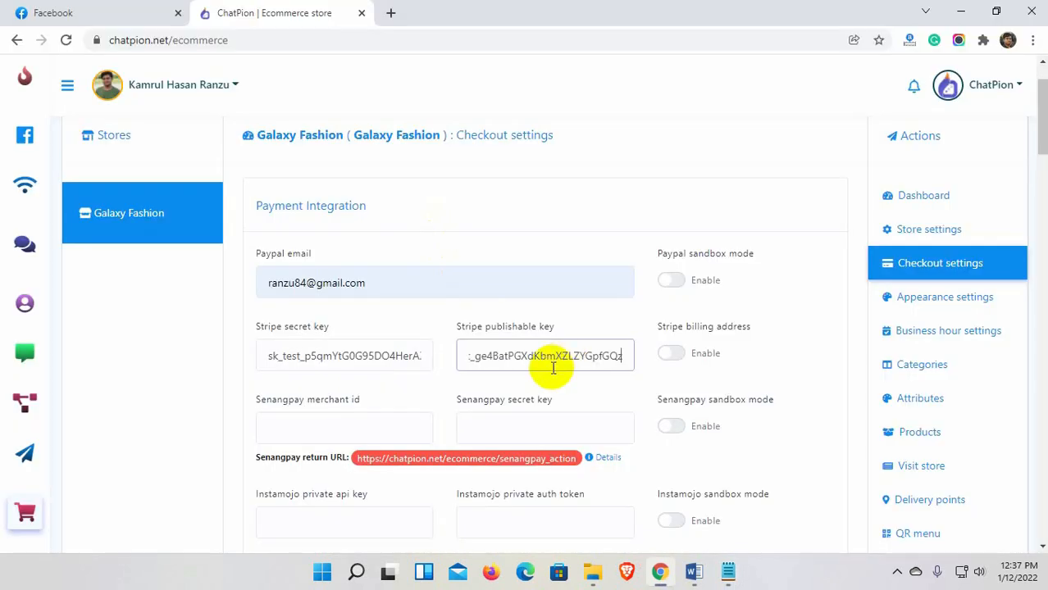
{"action": "left_click", "coordinate": [697, 368]}
{"action": "scroll", "coordinate": [697, 363], "scroll_direction": "down", "scroll_amount": 2}
{"action": "left_click", "coordinate": [325, 275]}
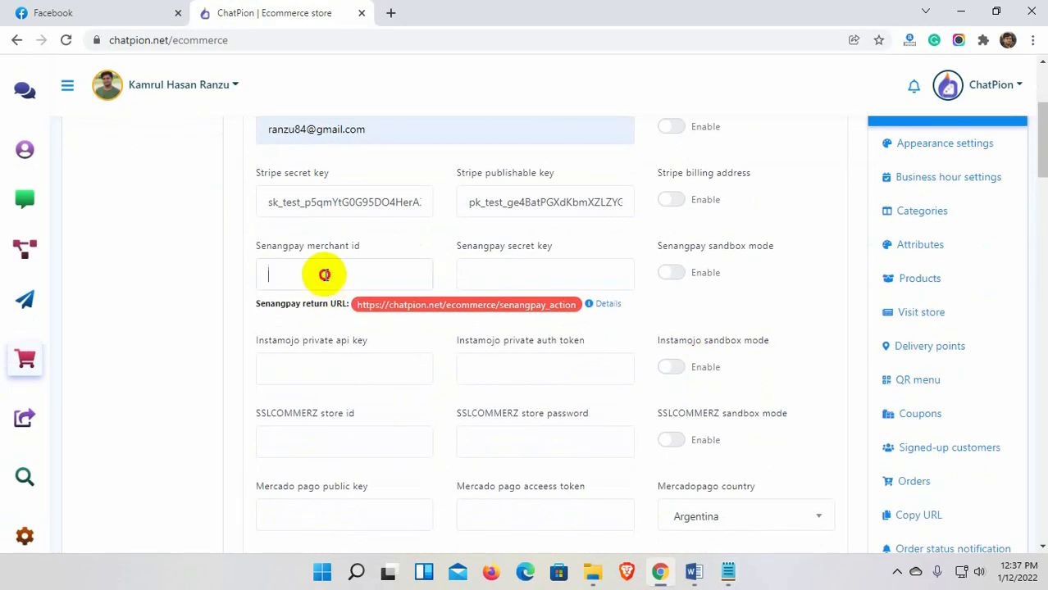
{"action": "key", "text": "Tab"}
{"action": "scroll", "coordinate": [314, 404], "scroll_direction": "down", "scroll_amount": 1}
{"action": "scroll", "coordinate": [314, 404], "scroll_direction": "down", "scroll_amount": 8}
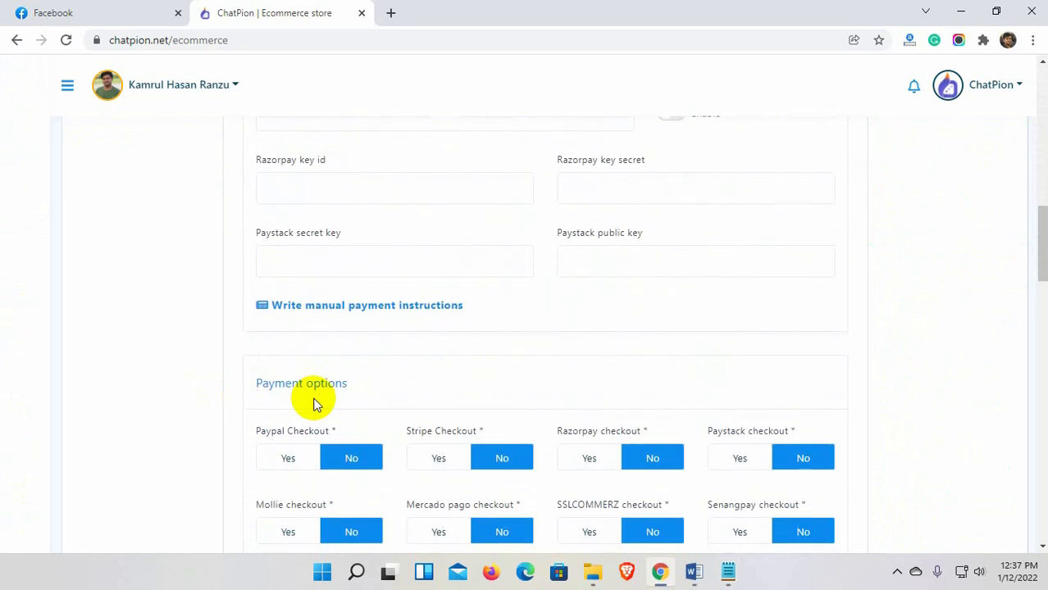
Turn on PayPal and Stripe checkout and keep Cash on Delivery enabled.
{"action": "scroll", "coordinate": [314, 403], "scroll_direction": "down", "scroll_amount": 2}
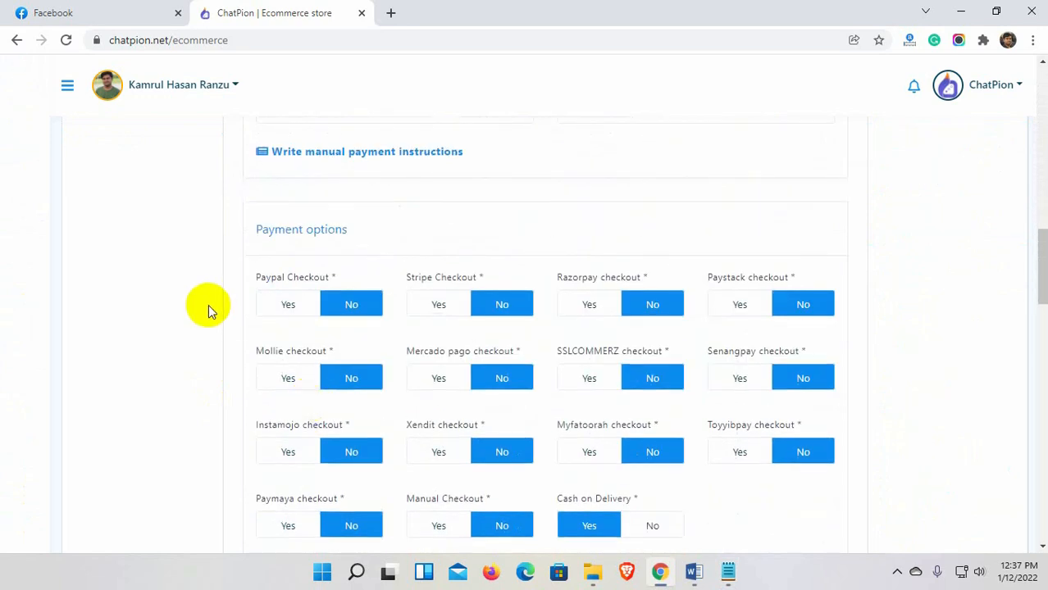
{"action": "left_click", "coordinate": [284, 307]}
{"action": "left_click", "coordinate": [435, 316]}
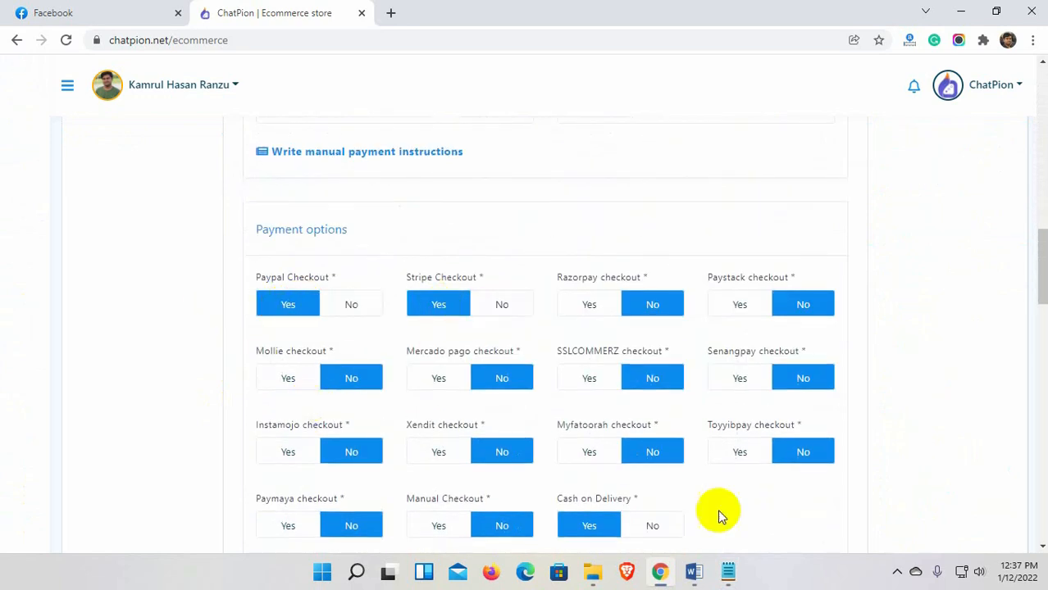
{"action": "scroll", "coordinate": [716, 501], "scroll_direction": "down", "scroll_amount": 1}
{"action": "left_click", "coordinate": [645, 450]}
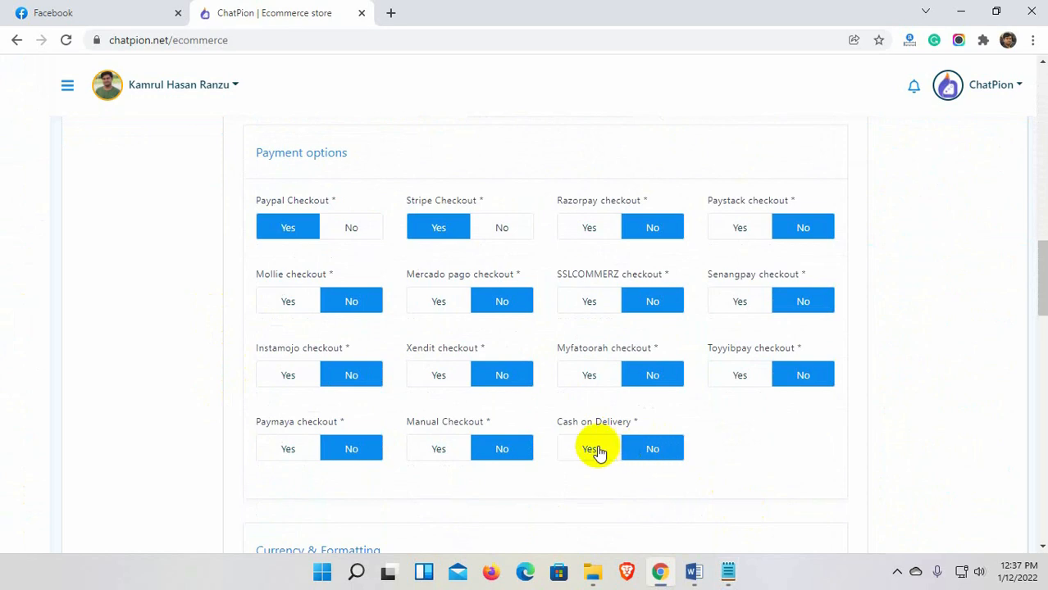
{"action": "left_click", "coordinate": [596, 449]}
Keep USD as the store currency and show prices with two decimal places.
{"action": "scroll", "coordinate": [656, 459], "scroll_direction": "down", "scroll_amount": 1}
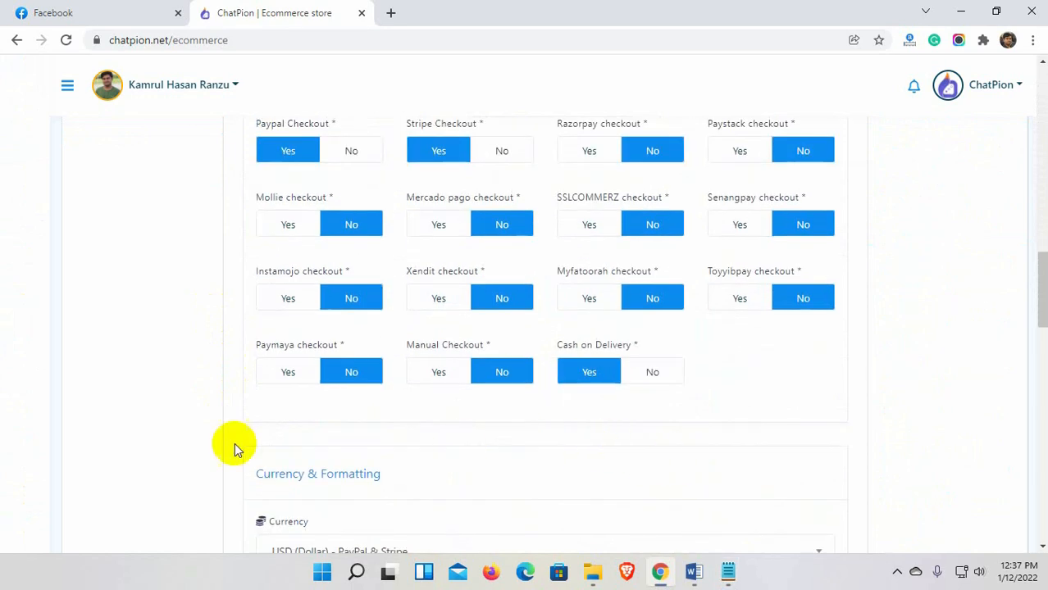
{"action": "scroll", "coordinate": [223, 445], "scroll_direction": "down", "scroll_amount": 3}
{"action": "left_click", "coordinate": [433, 330]}
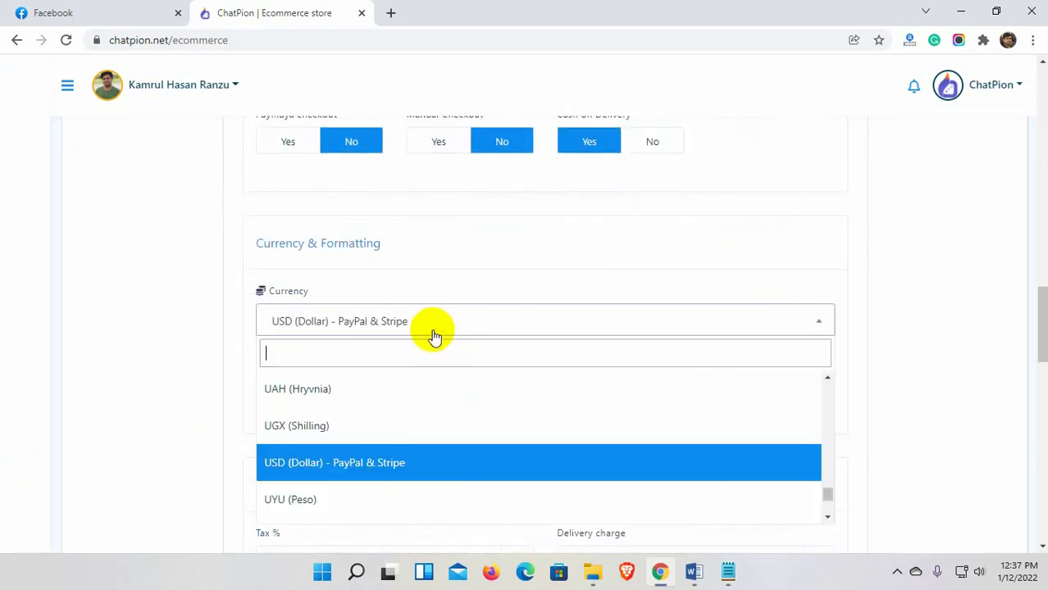
{"action": "left_click", "coordinate": [371, 464]}
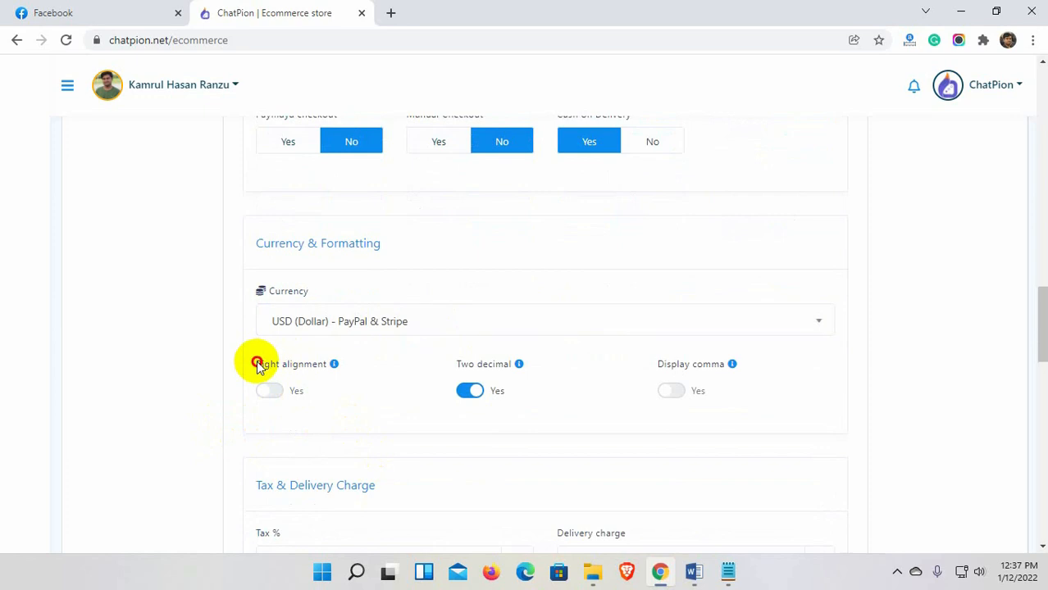
{"action": "left_click_drag", "start_coordinate": [257, 363], "coordinate": [320, 362]}
{"action": "scroll", "coordinate": [361, 328], "scroll_direction": "down", "scroll_amount": 1}
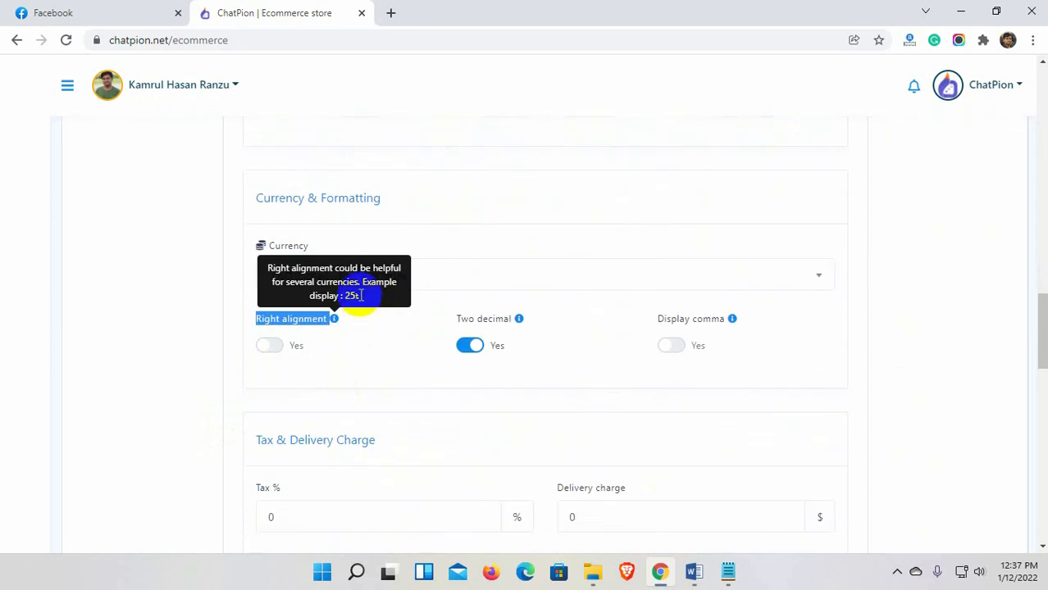
{"action": "left_click", "coordinate": [387, 336]}
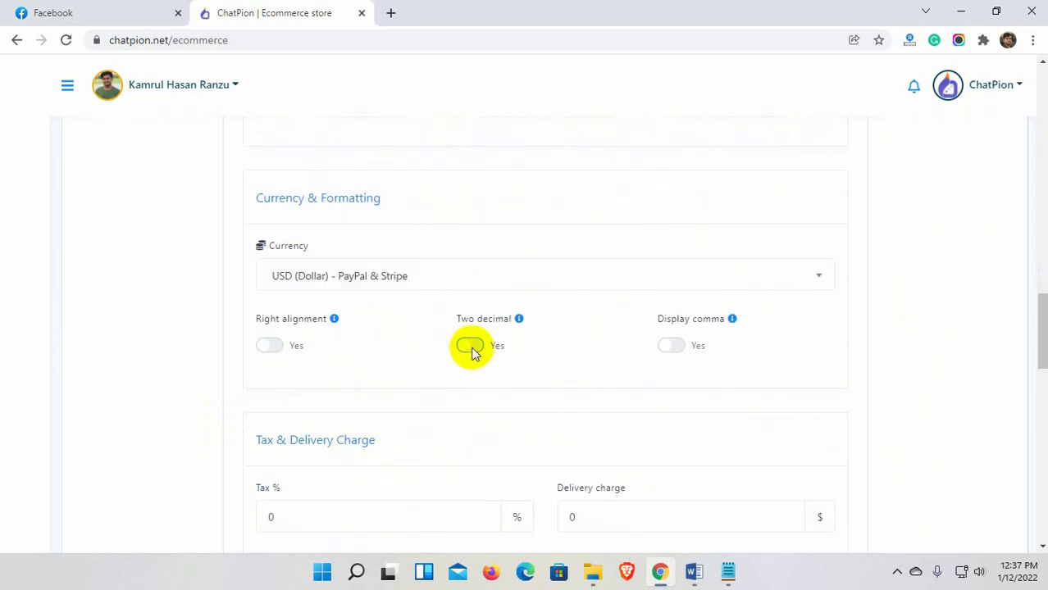
{"action": "left_click", "coordinate": [470, 346]}
Set the tax to 5 and the delivery charge to 5.
{"action": "scroll", "coordinate": [492, 361], "scroll_direction": "down", "scroll_amount": 2}
{"action": "left_click_drag", "start_coordinate": [283, 363], "coordinate": [215, 367]}
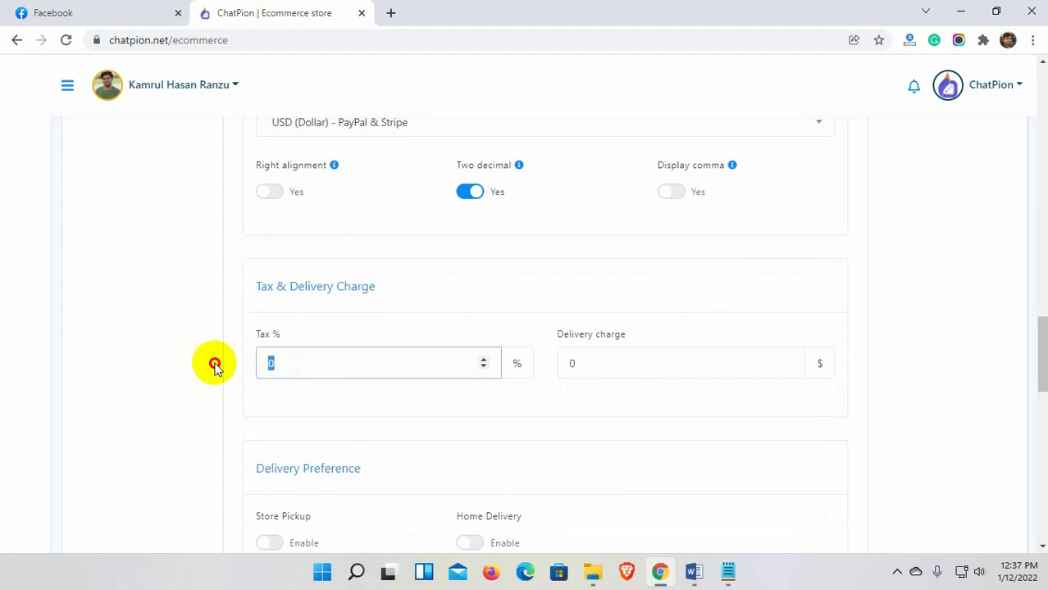
{"action": "type", "text": "5"}
{"action": "left_click_drag", "start_coordinate": [573, 363], "coordinate": [563, 365]}
{"action": "type", "text": "5"}
{"action": "scroll", "coordinate": [274, 413], "scroll_direction": "down", "scroll_amount": 4}
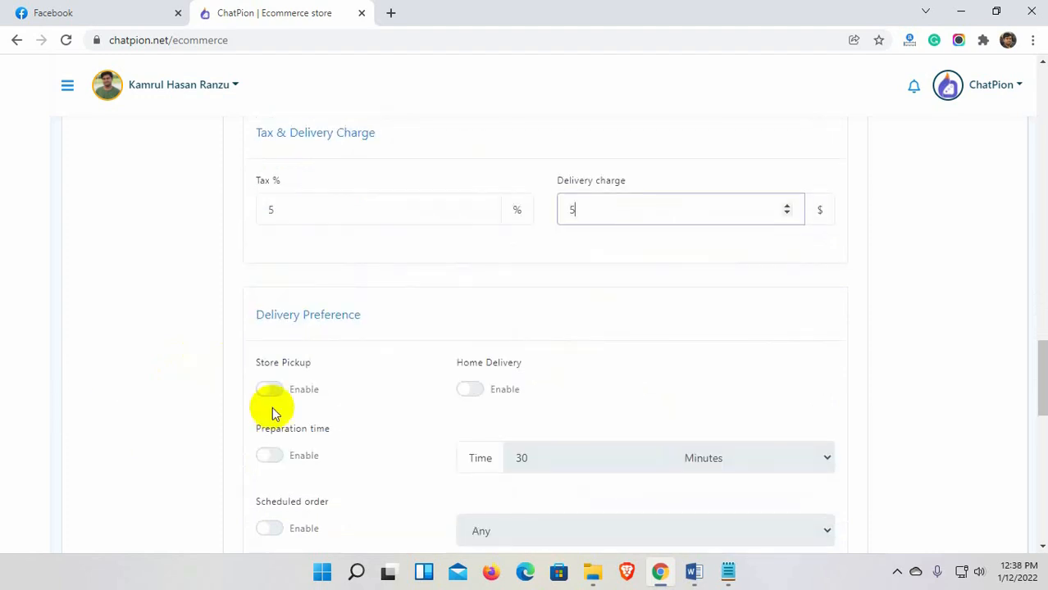
{"action": "scroll", "coordinate": [273, 320], "scroll_direction": "up", "scroll_amount": 1}
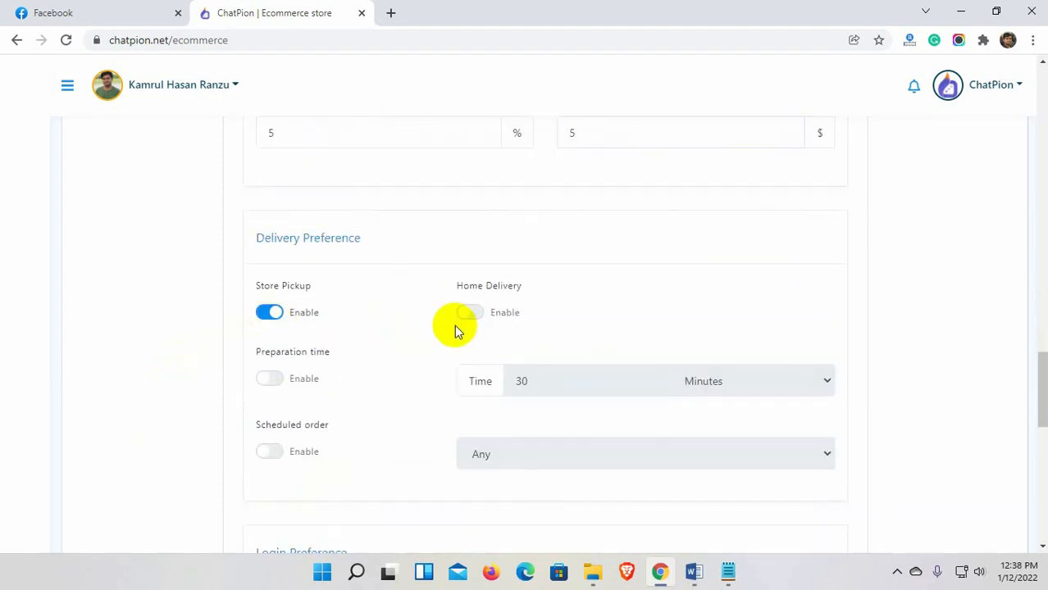
{"action": "scroll", "coordinate": [375, 320], "scroll_direction": "down", "scroll_amount": 1}
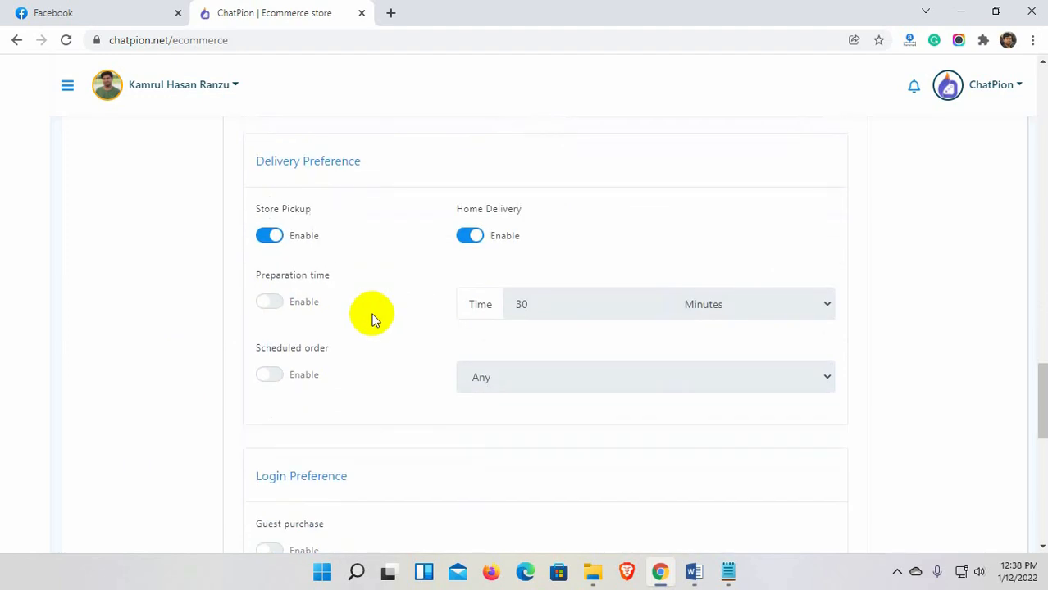
Leave preparation time off and allow orders scheduled up to one week ahead.
{"action": "left_click", "coordinate": [273, 304]}
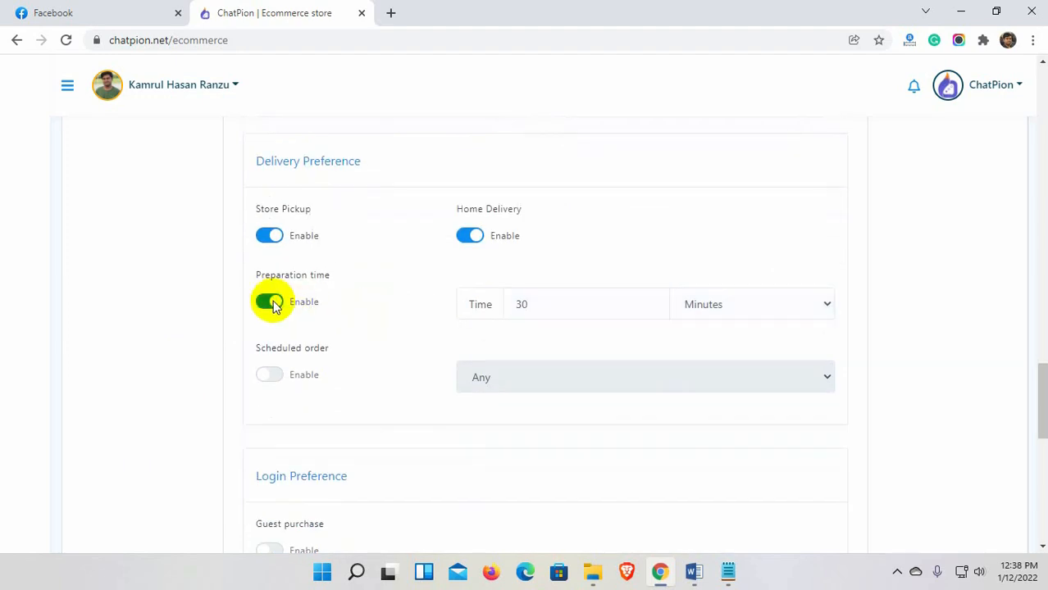
{"action": "left_click", "coordinate": [785, 301]}
{"action": "left_click", "coordinate": [785, 301]}
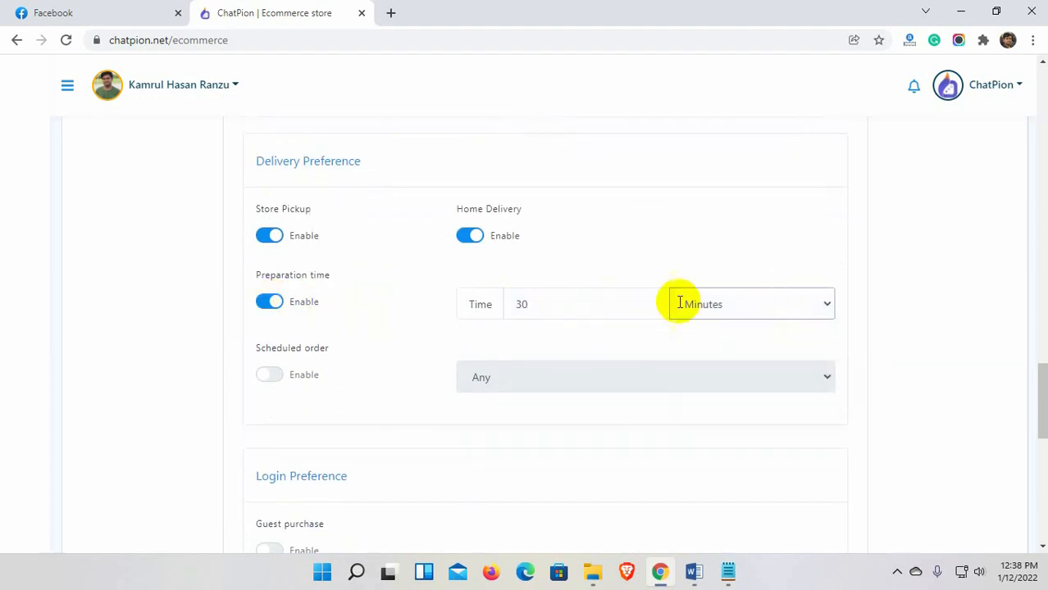
{"action": "left_click", "coordinate": [273, 304]}
{"action": "scroll", "coordinate": [254, 393], "scroll_direction": "down", "scroll_amount": 1}
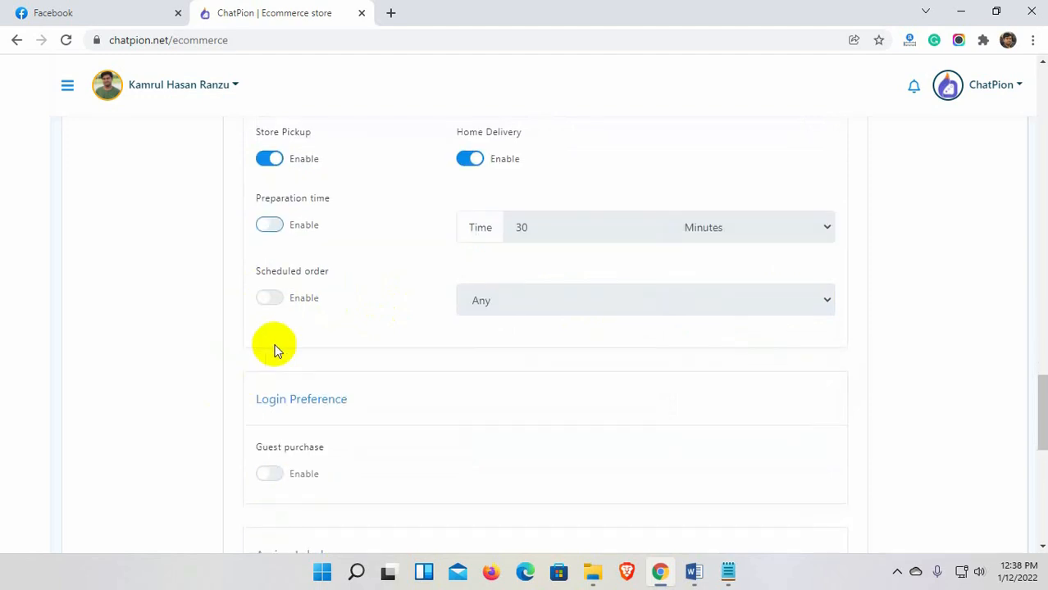
{"action": "left_click", "coordinate": [271, 299]}
{"action": "left_click", "coordinate": [528, 306]}
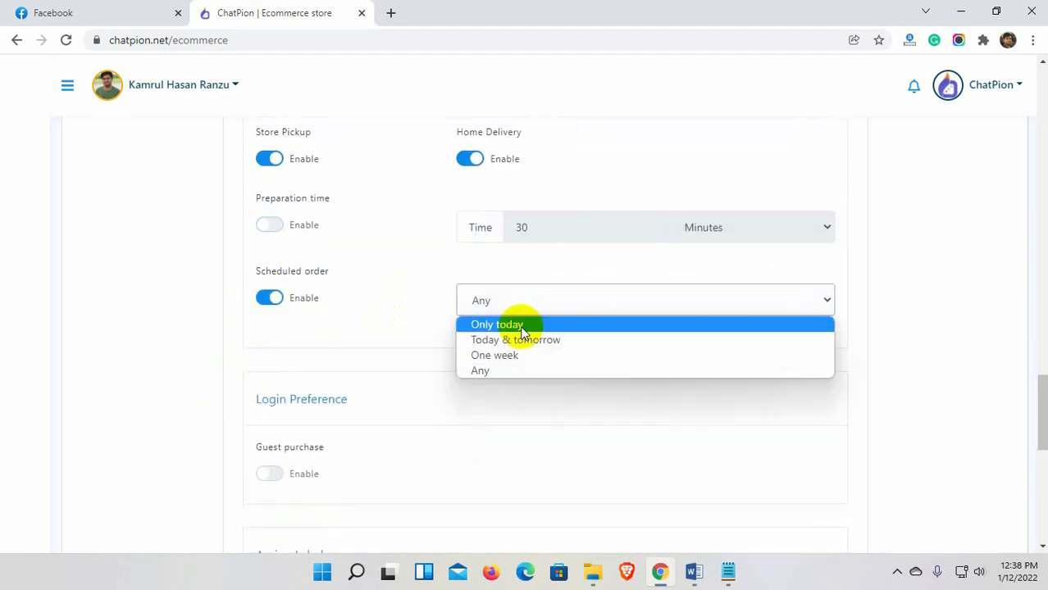
{"action": "left_click", "coordinate": [522, 358]}
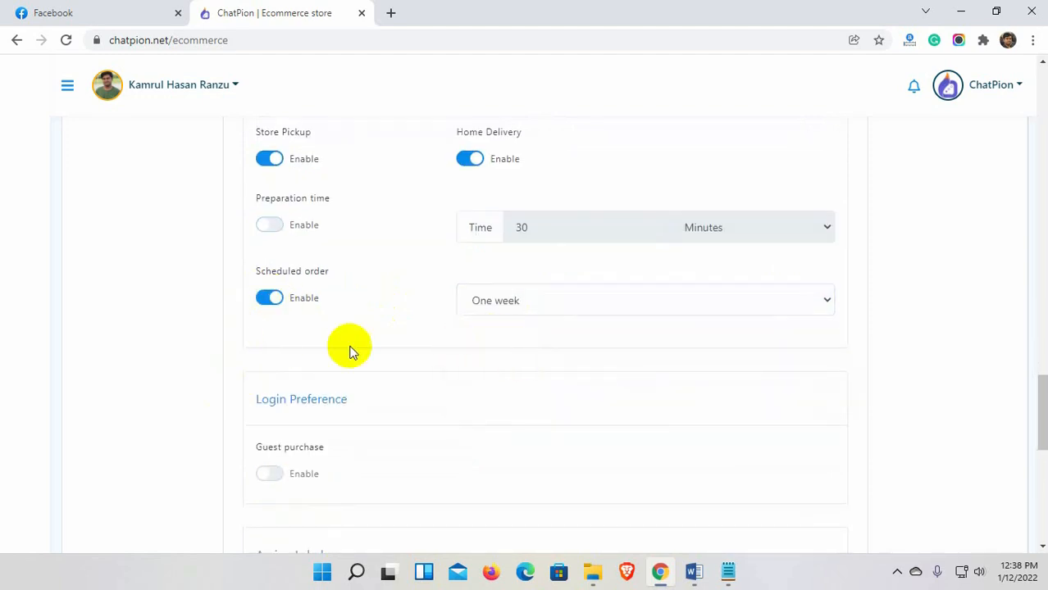
{"action": "scroll", "coordinate": [336, 351], "scroll_direction": "down", "scroll_amount": 2}
Allow guest purchases, assign the Fashion Store label after checkout, and save the settings.
{"action": "left_click", "coordinate": [274, 322]}
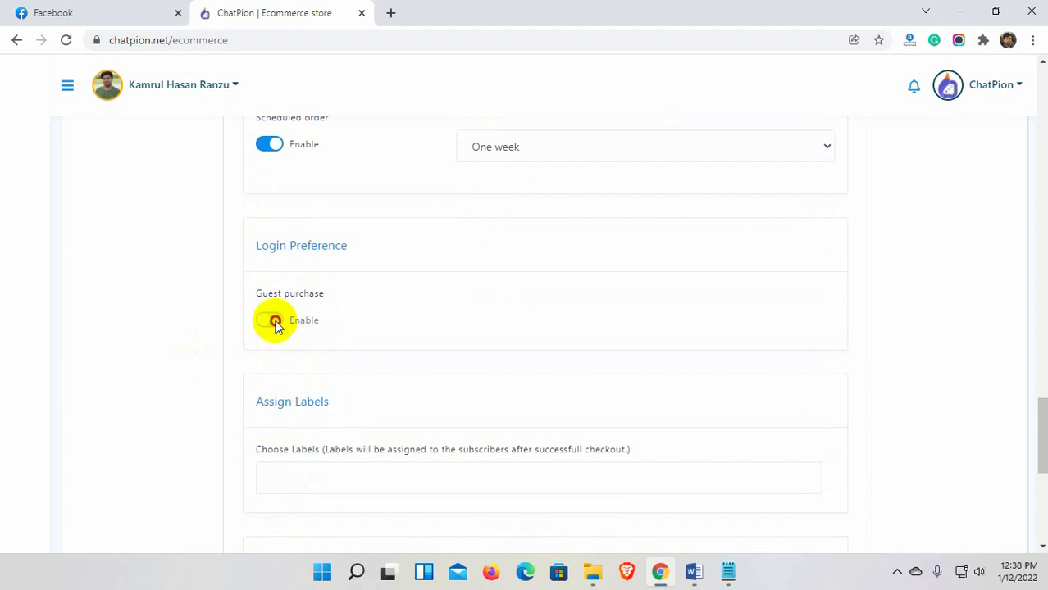
{"action": "scroll", "coordinate": [429, 391], "scroll_direction": "down", "scroll_amount": 2}
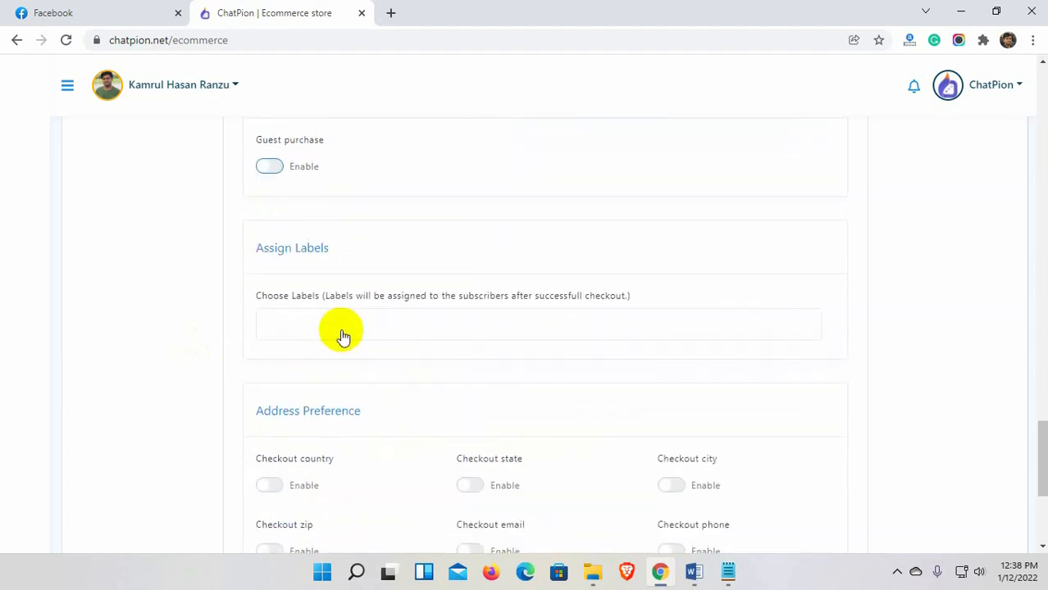
{"action": "left_click", "coordinate": [437, 322]}
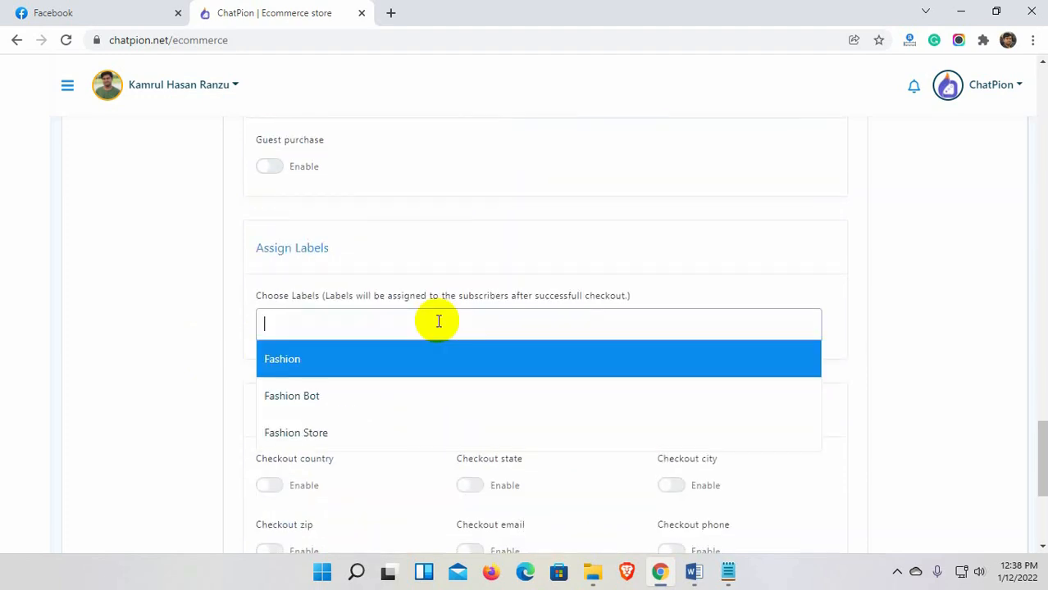
{"action": "left_click", "coordinate": [326, 430]}
{"action": "scroll", "coordinate": [216, 375], "scroll_direction": "down", "scroll_amount": 3}
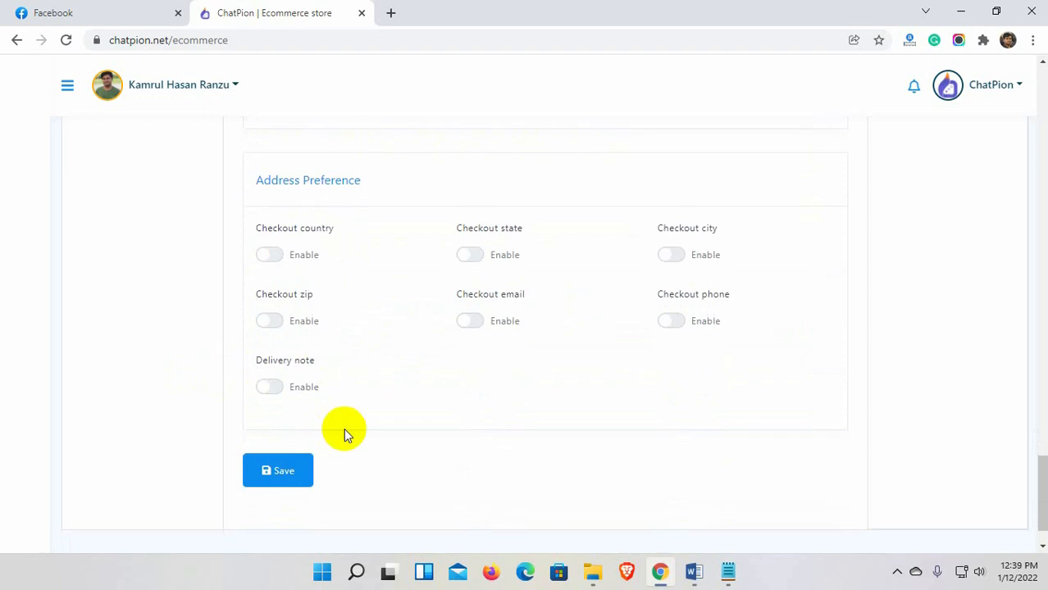
{"action": "left_click", "coordinate": [281, 475]}
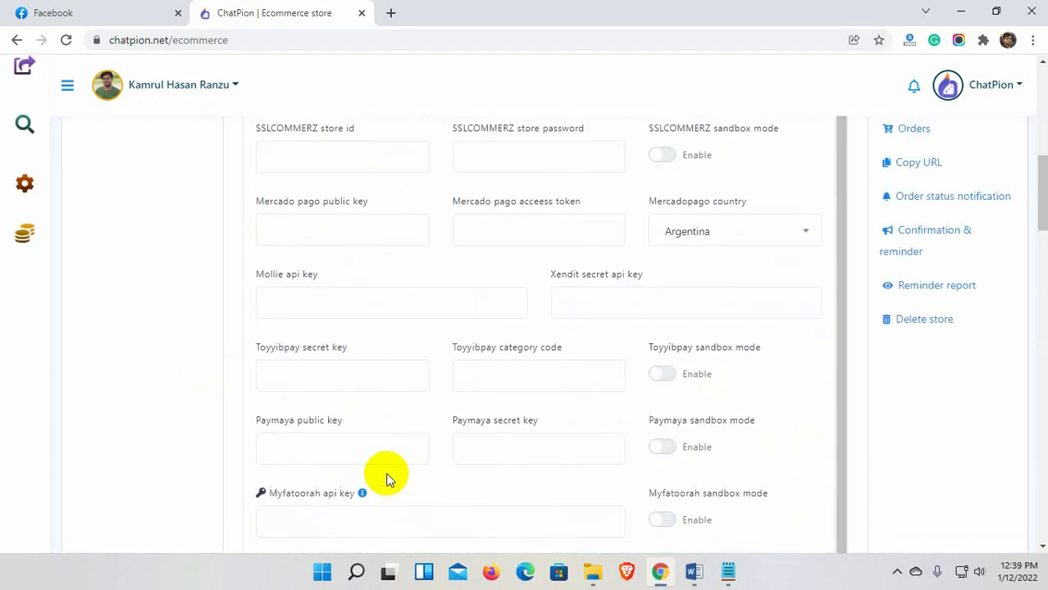
{"action": "left_click_drag", "start_coordinate": [418, 275], "coordinate": [555, 276]}
{"action": "left_click", "coordinate": [748, 295]}
{"action": "scroll", "coordinate": [881, 306], "scroll_direction": "down", "scroll_amount": 1}
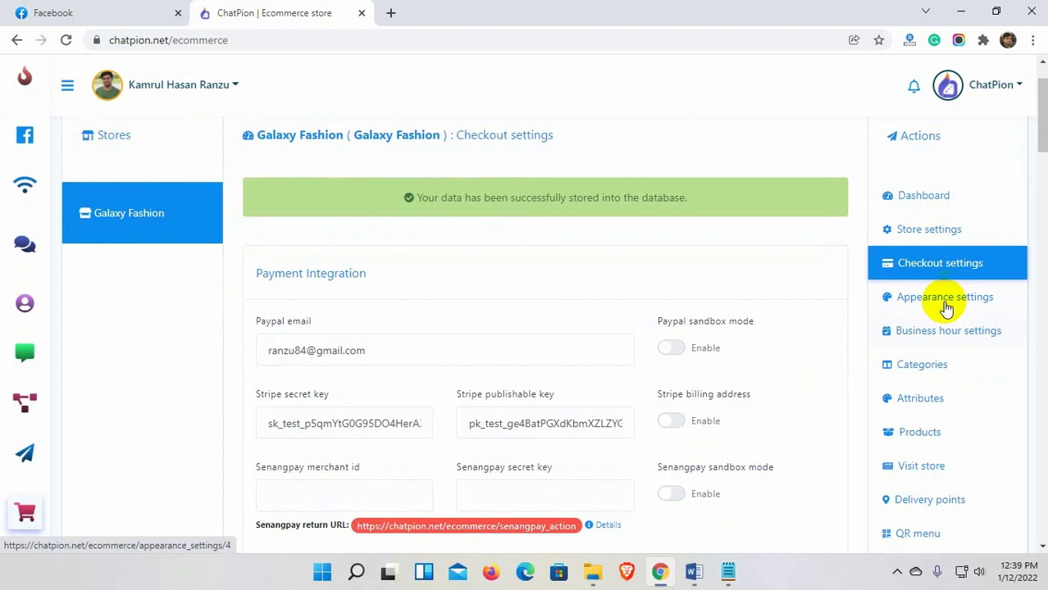
Try several theme colours in the store's appearance settings and keep orange.
{"action": "left_click", "coordinate": [927, 304]}
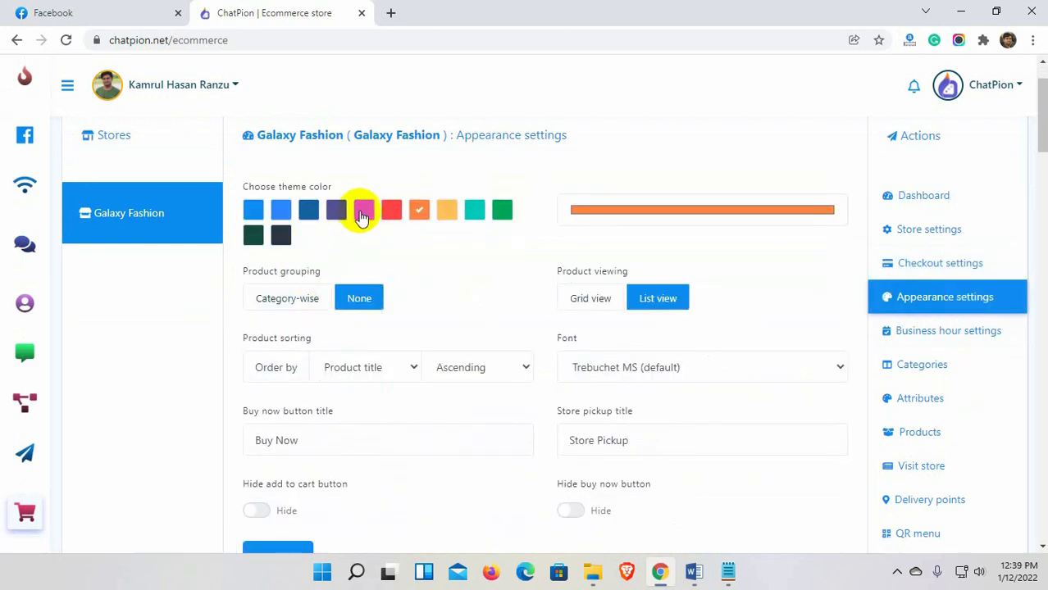
{"action": "left_click", "coordinate": [362, 215]}
{"action": "left_click", "coordinate": [307, 213]}
{"action": "left_click", "coordinate": [251, 215]}
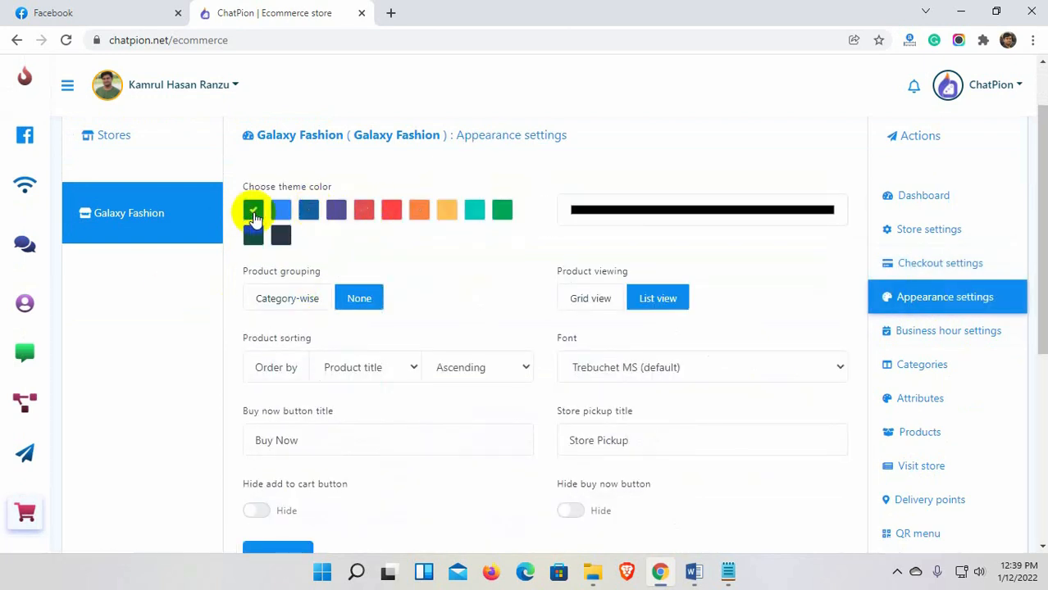
{"action": "left_click", "coordinate": [416, 215]}
{"action": "left_click", "coordinate": [616, 213]}
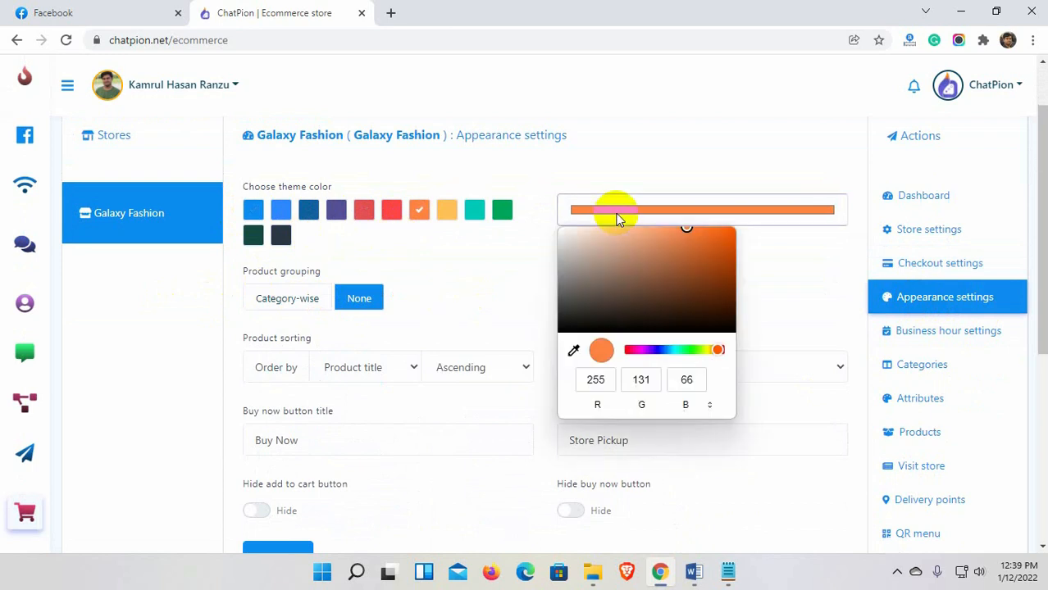
{"action": "left_click", "coordinate": [613, 173]}
Keep products ungrouped in list view, then review the sorting and font options.
{"action": "left_click", "coordinate": [297, 303]}
{"action": "left_click", "coordinate": [358, 300]}
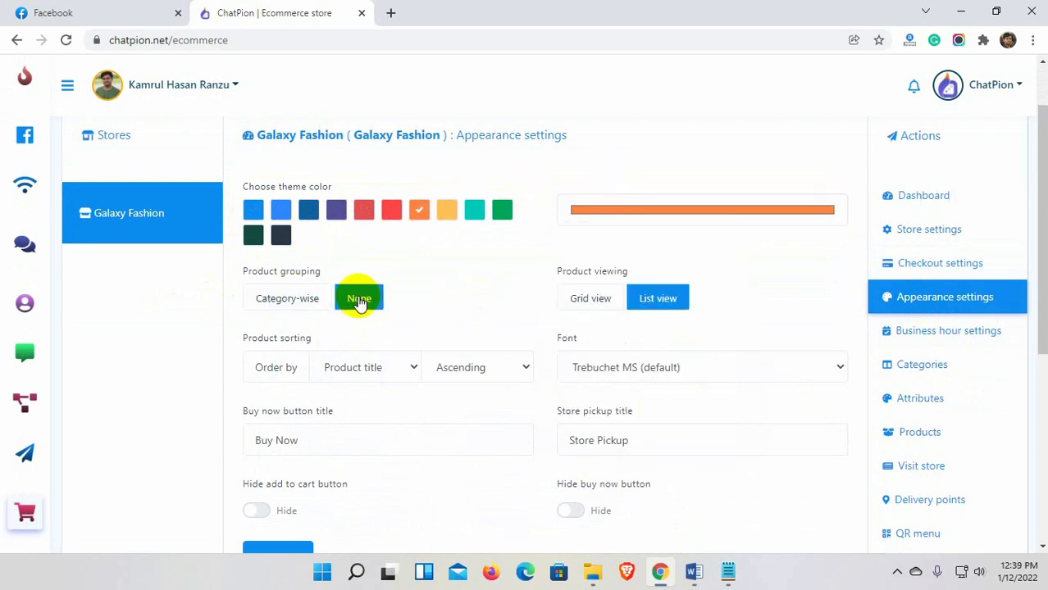
{"action": "left_click", "coordinate": [586, 301]}
{"action": "left_click", "coordinate": [672, 297]}
{"action": "scroll", "coordinate": [402, 295], "scroll_direction": "down", "scroll_amount": 3}
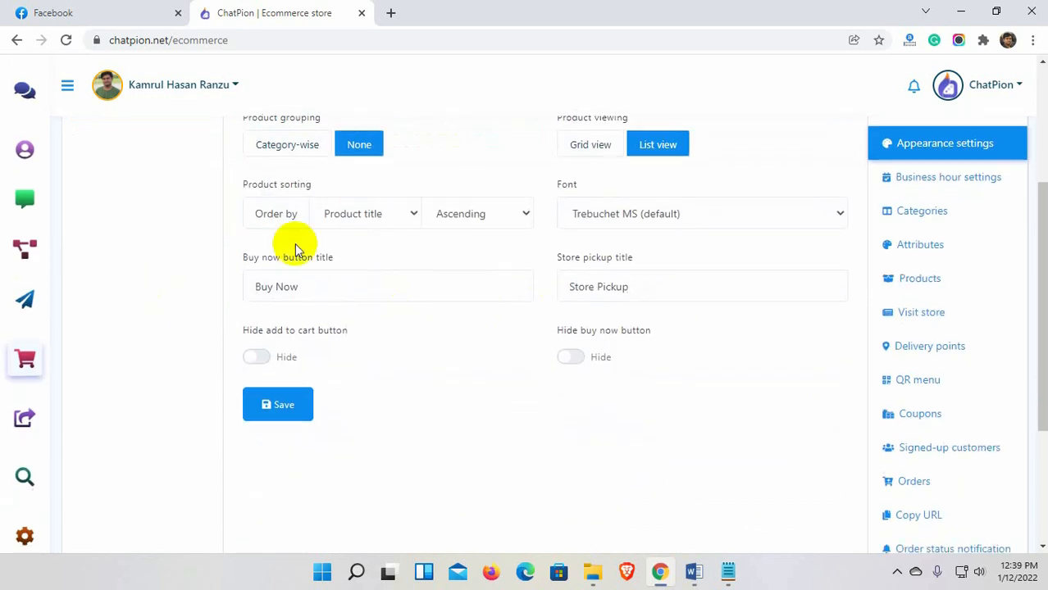
{"action": "left_click_drag", "start_coordinate": [312, 185], "coordinate": [241, 184]}
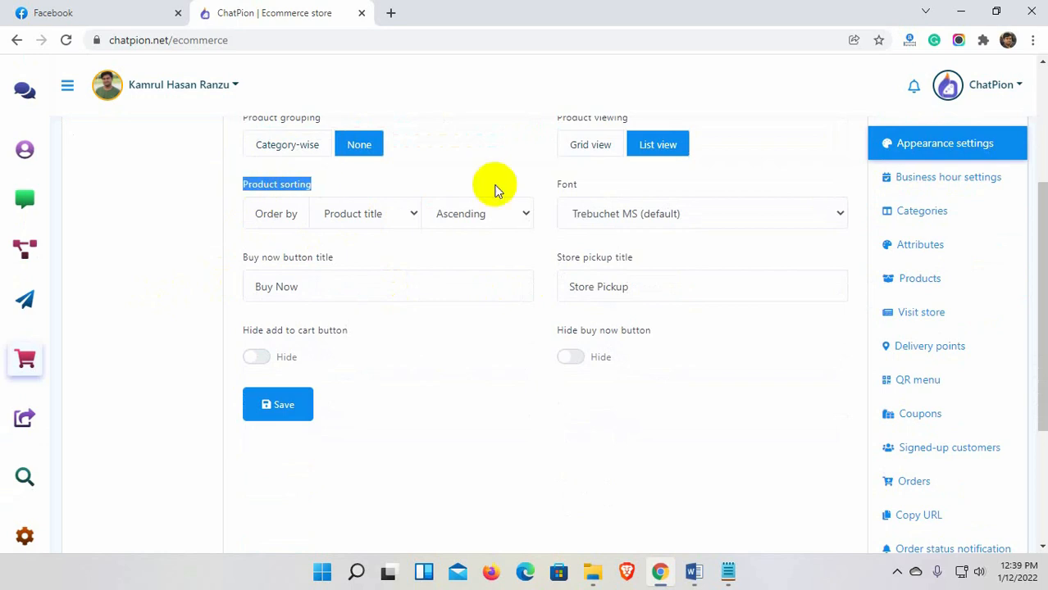
{"action": "left_click_drag", "start_coordinate": [578, 187], "coordinate": [554, 183]}
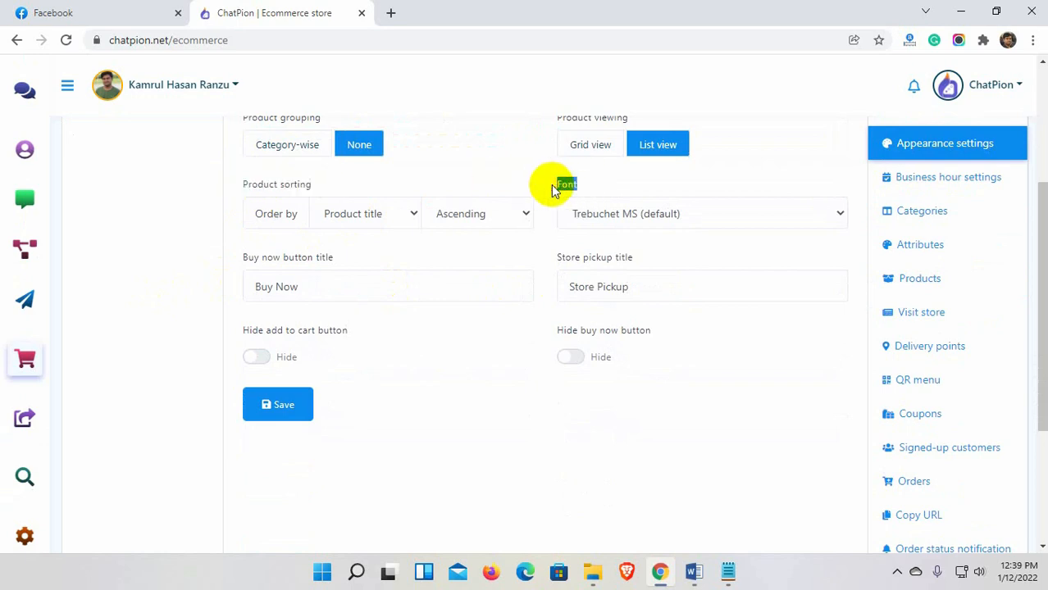
Rename the Buy Now button to 'Purchase Now', test the hide toggles, and save appearance.
{"action": "left_click", "coordinate": [312, 287]}
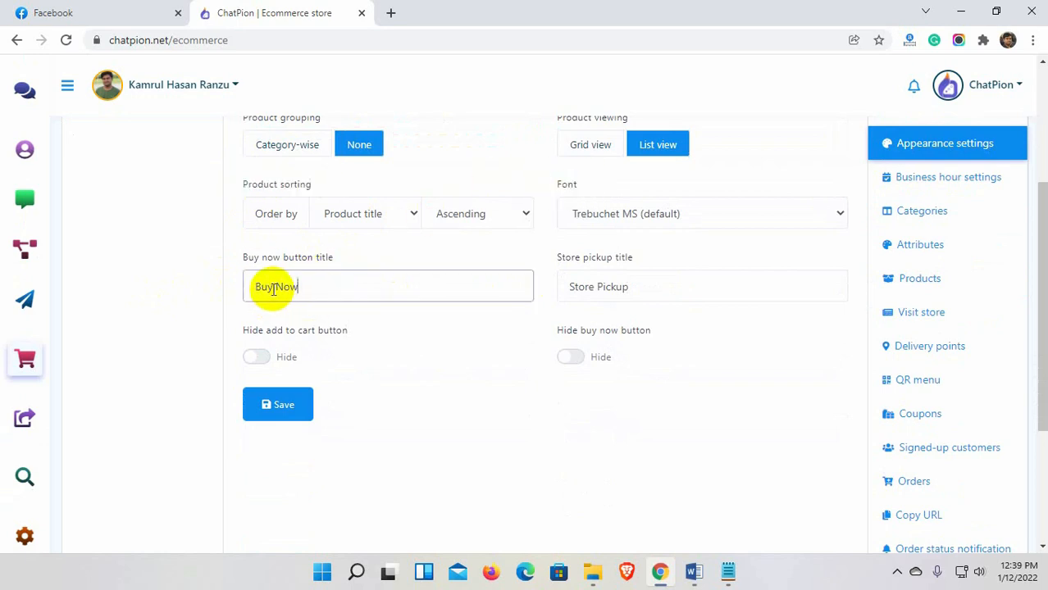
{"action": "left_click_drag", "start_coordinate": [275, 289], "coordinate": [250, 290]}
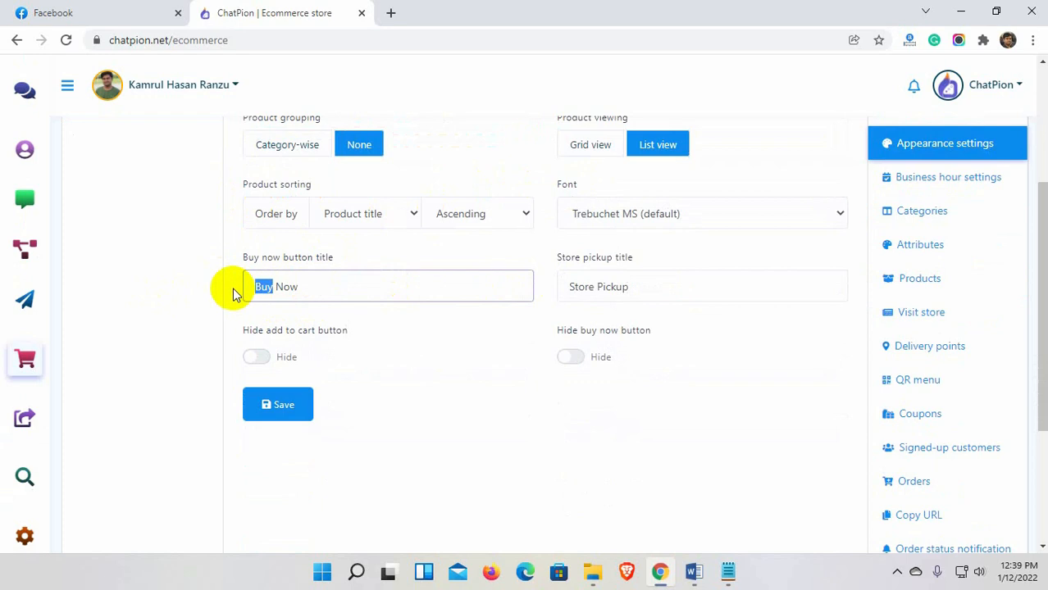
{"action": "type", "text": "Purchase"}
{"action": "left_click", "coordinate": [442, 336]}
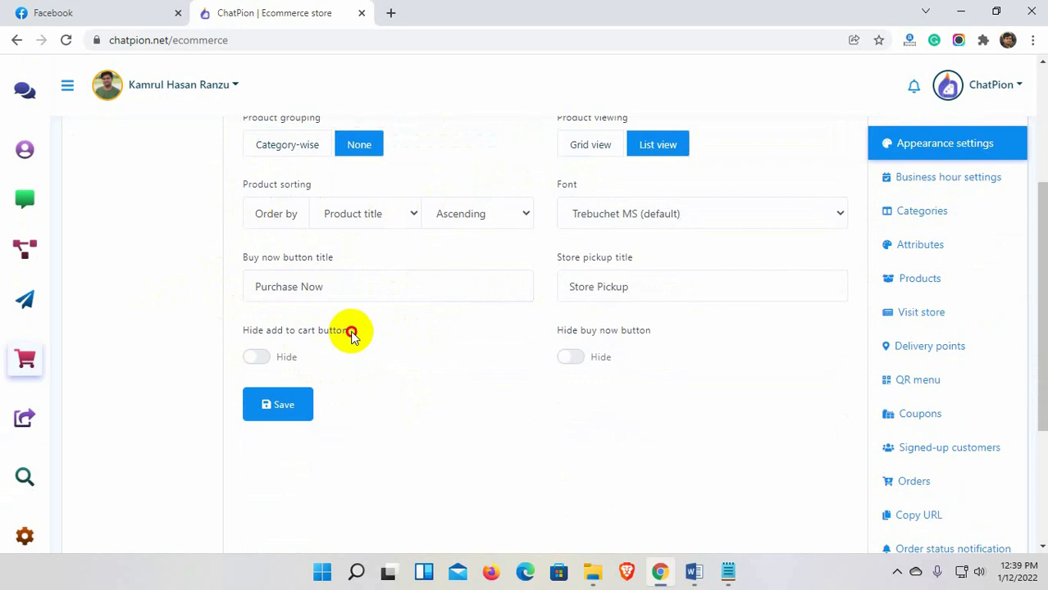
{"action": "left_click_drag", "start_coordinate": [351, 332], "coordinate": [235, 336]}
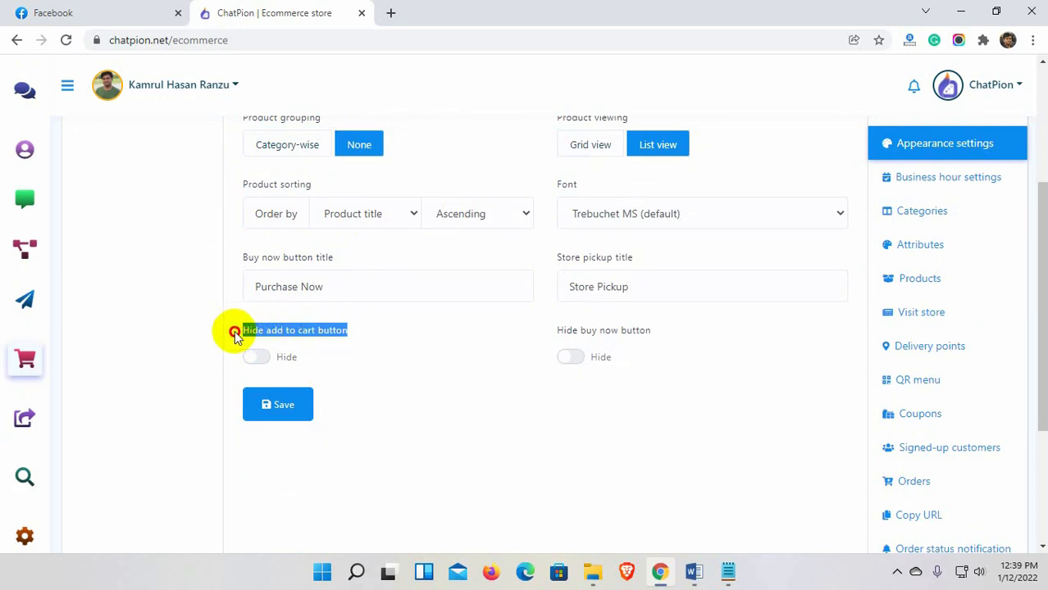
{"action": "left_click", "coordinate": [264, 360]}
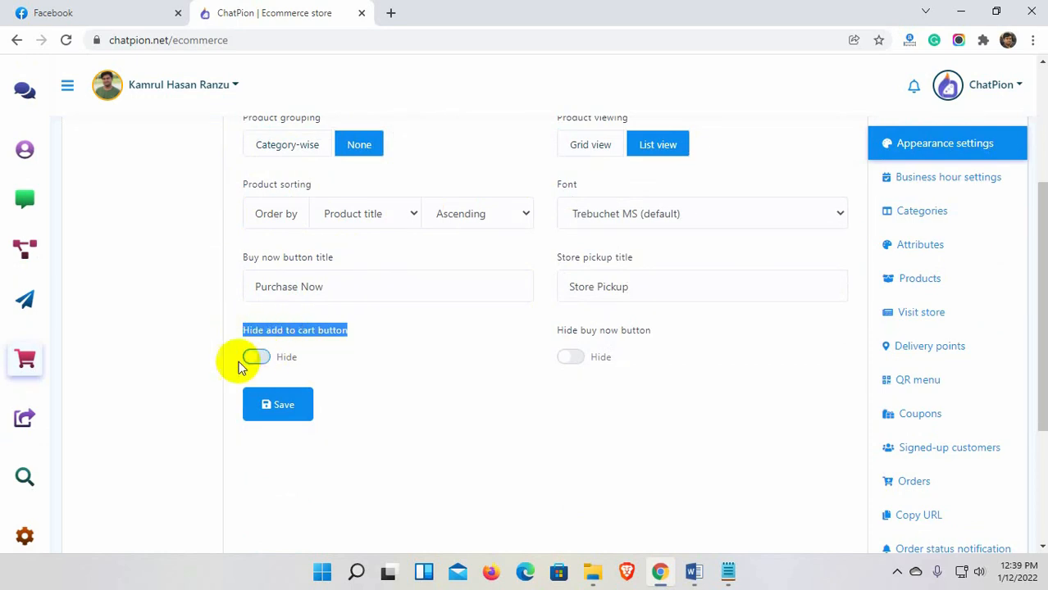
{"action": "left_click", "coordinate": [571, 361]}
{"action": "left_click", "coordinate": [291, 406]}
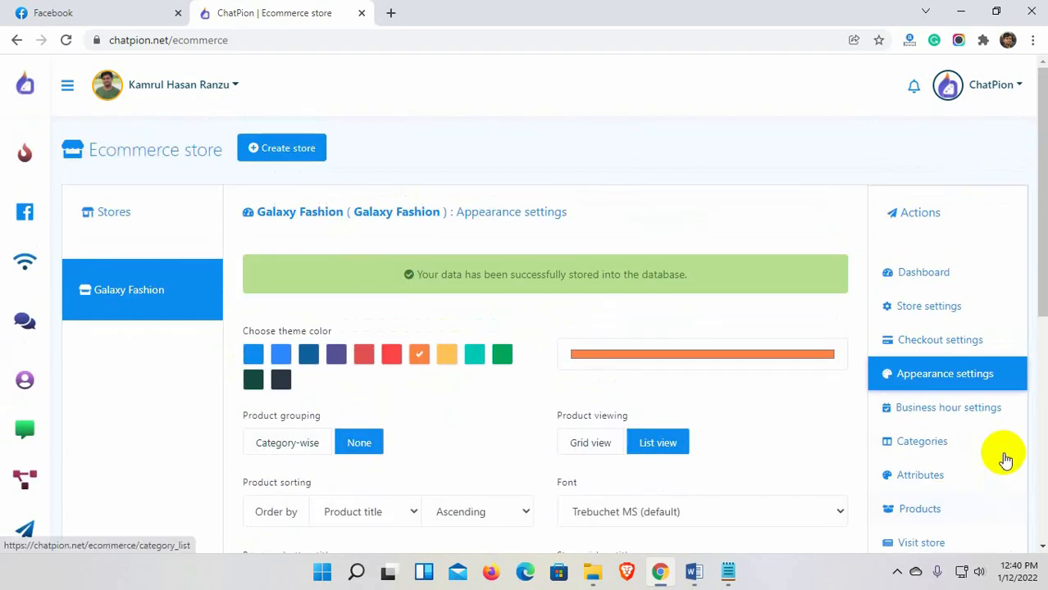
Check the business hour settings and leave the store set to Always open.
{"action": "left_click", "coordinate": [929, 410]}
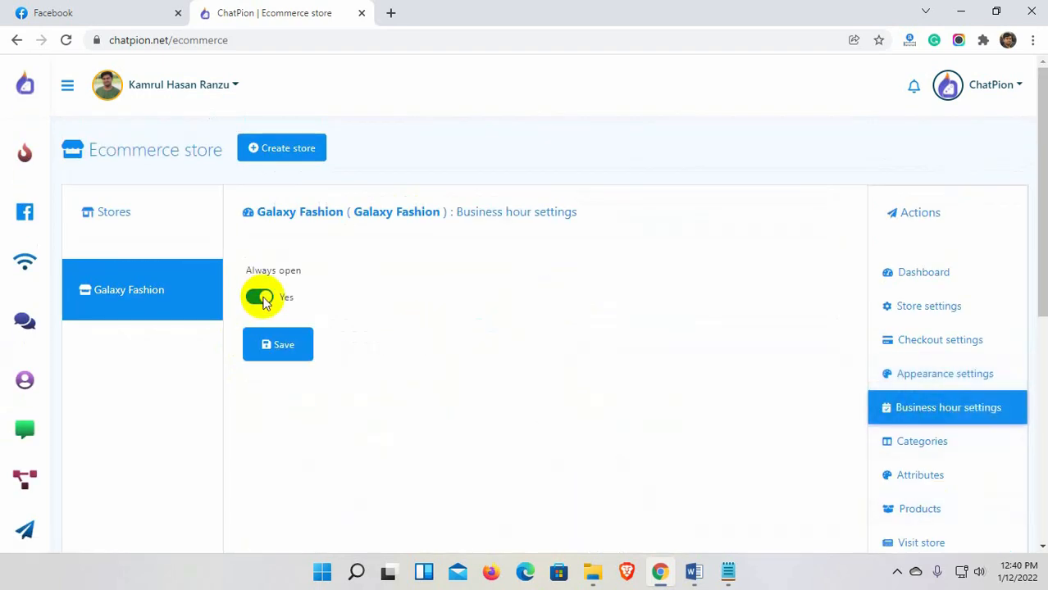
{"action": "left_click", "coordinate": [261, 298]}
{"action": "scroll", "coordinate": [379, 403], "scroll_direction": "down", "scroll_amount": 3}
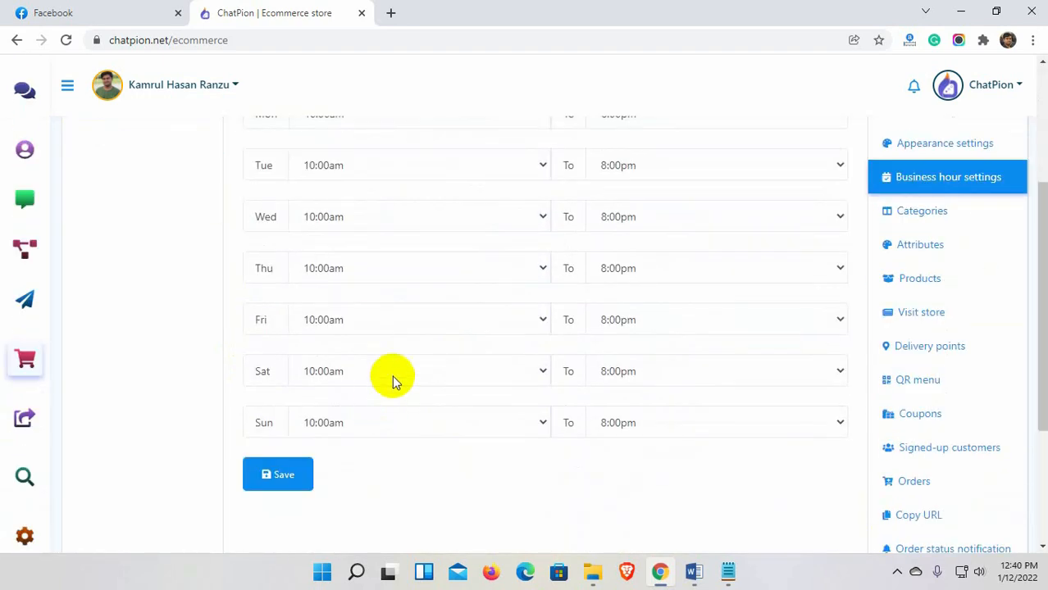
{"action": "scroll", "coordinate": [479, 373], "scroll_direction": "up", "scroll_amount": 3}
{"action": "left_click", "coordinate": [260, 298]}
{"action": "scroll", "coordinate": [1023, 423], "scroll_direction": "down", "scroll_amount": 1}
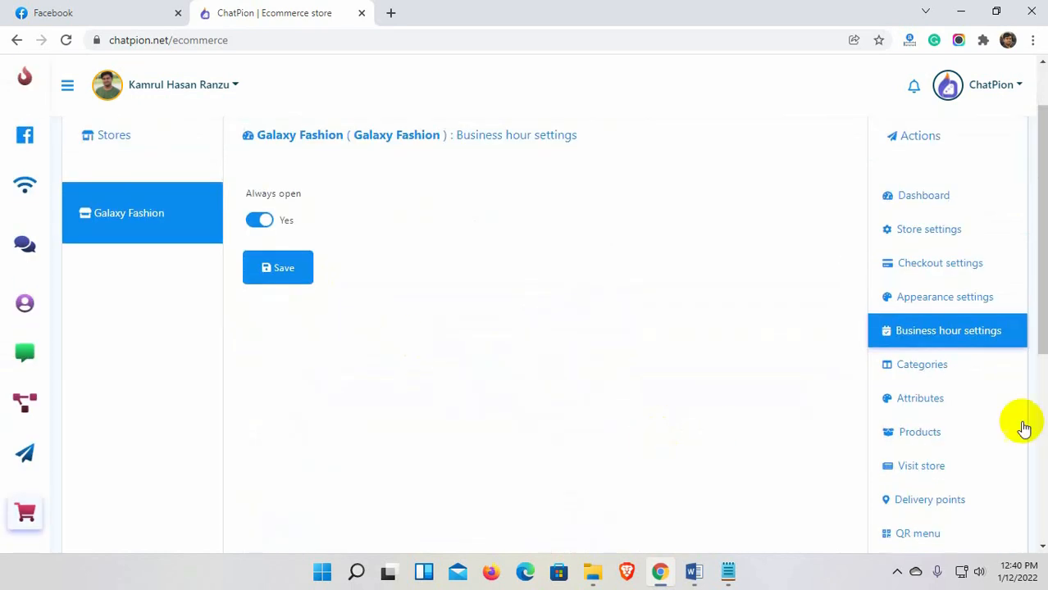
{"action": "left_click", "coordinate": [924, 370]}
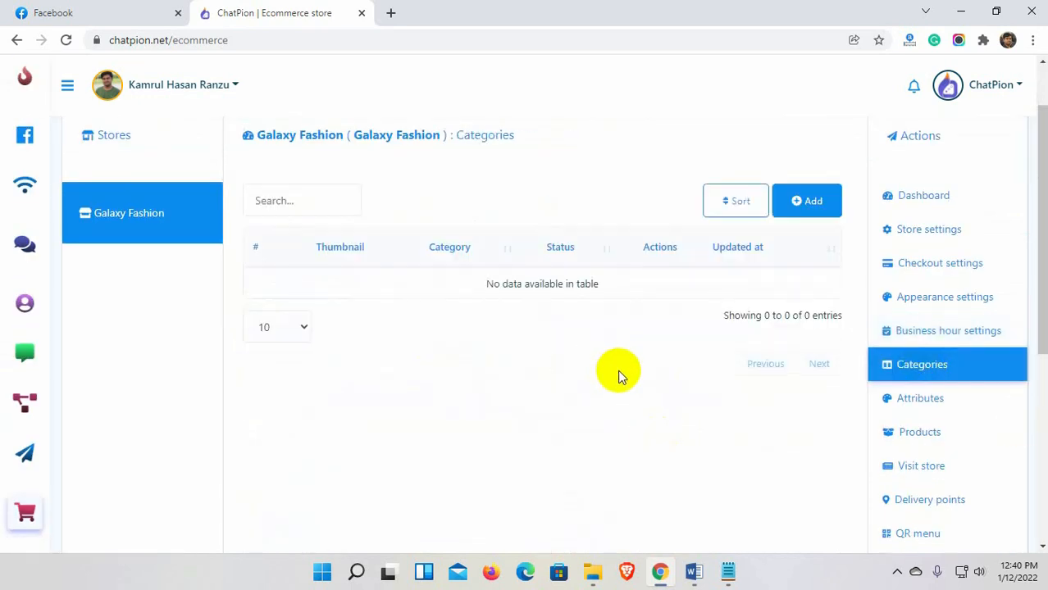
Add the Men Fashion category with the maroon shirt image as its thumbnail.
{"action": "left_click", "coordinate": [799, 205]}
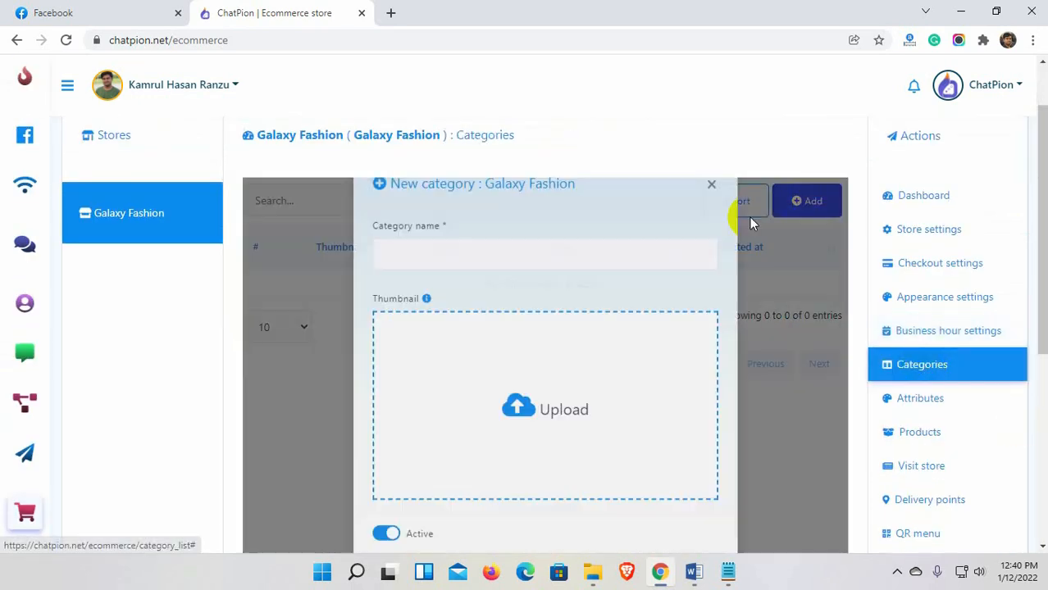
{"action": "left_click", "coordinate": [460, 293]}
{"action": "type", "text": "Men Fashion"}
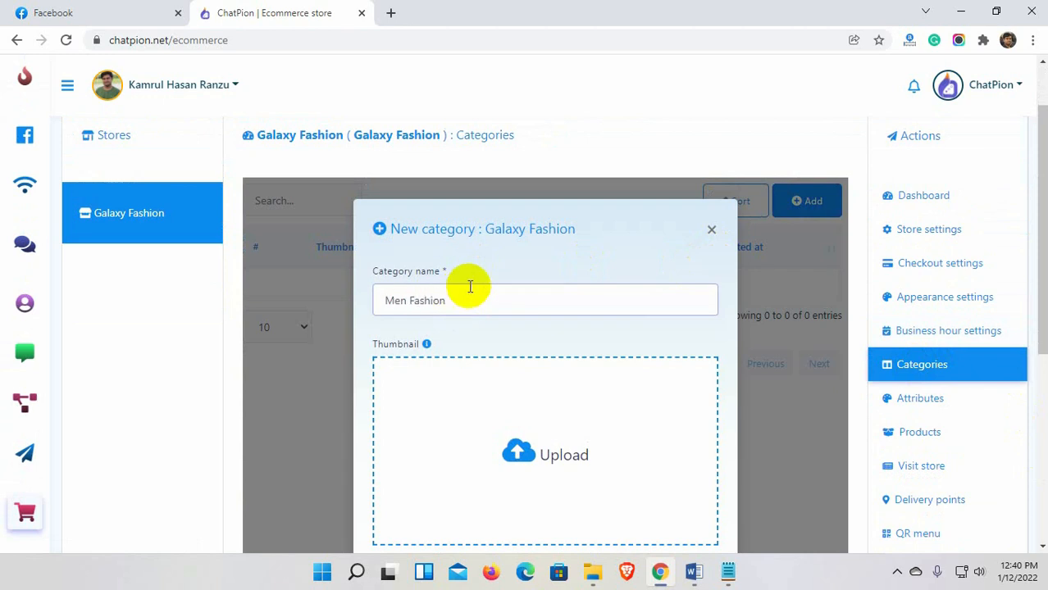
{"action": "scroll", "coordinate": [525, 344], "scroll_direction": "down", "scroll_amount": 1}
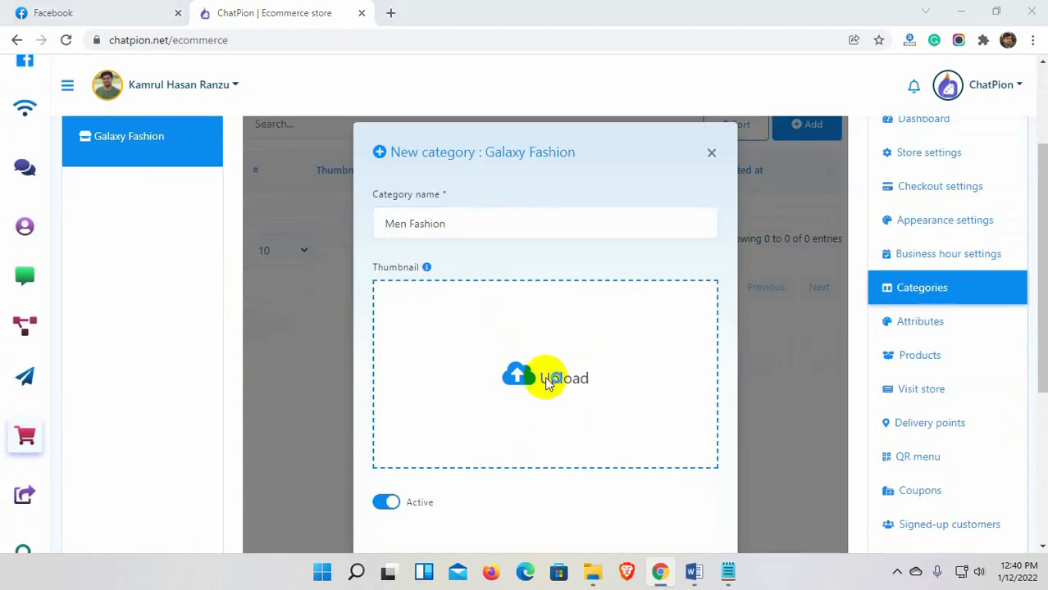
{"action": "left_click", "coordinate": [545, 374]}
{"action": "double_click", "coordinate": [786, 234]}
{"action": "scroll", "coordinate": [772, 449], "scroll_direction": "down", "scroll_amount": 2}
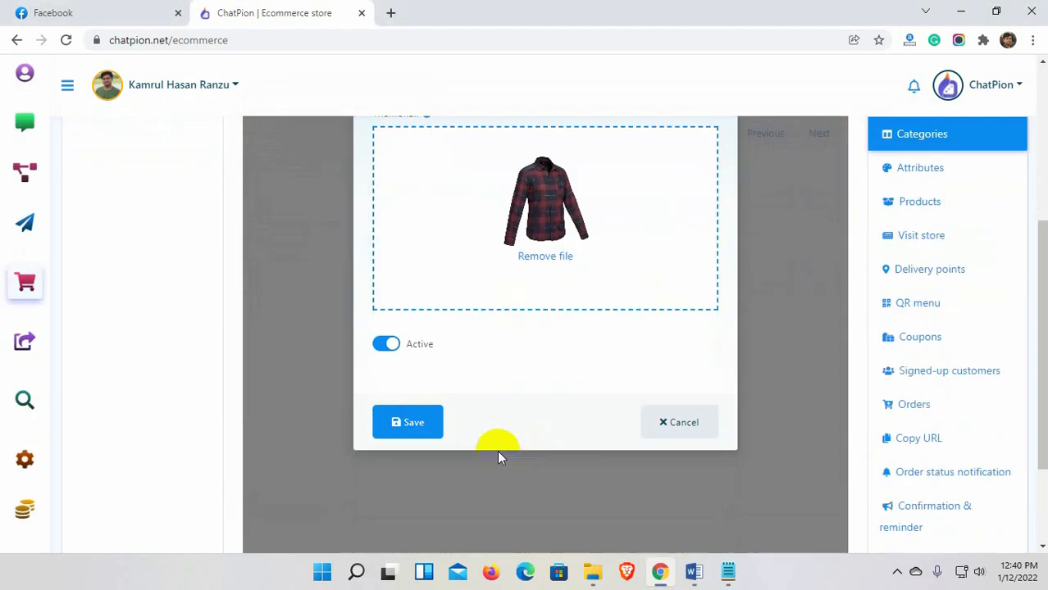
{"action": "left_click", "coordinate": [410, 423]}
Add the Women Fashion category with a multicolour dress from the Women folder as thumbnail.
{"action": "scroll", "coordinate": [512, 435], "scroll_direction": "up", "scroll_amount": 1}
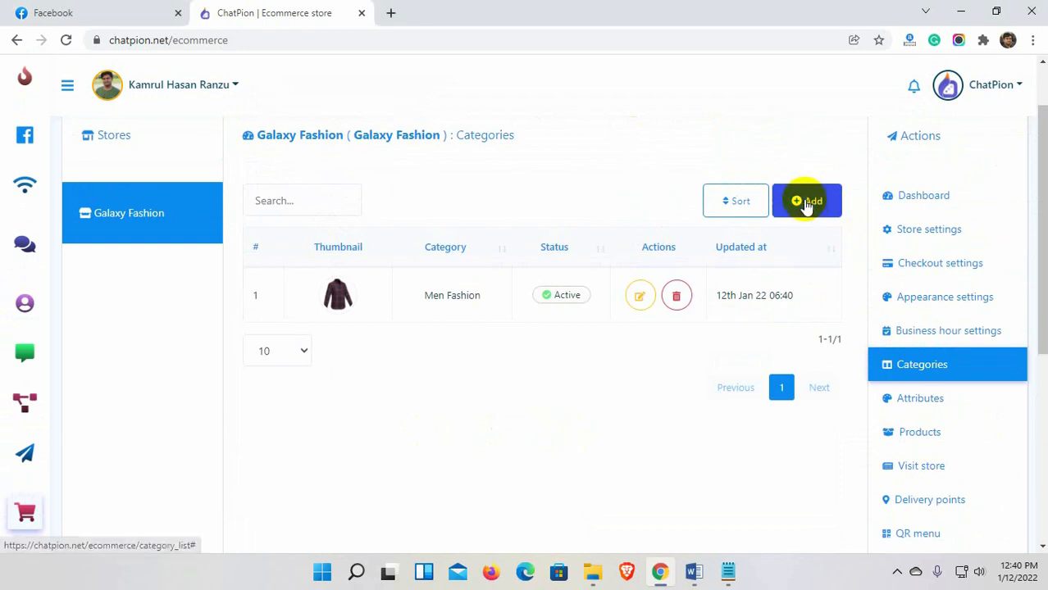
{"action": "left_click", "coordinate": [803, 203]}
{"action": "left_click", "coordinate": [555, 301]}
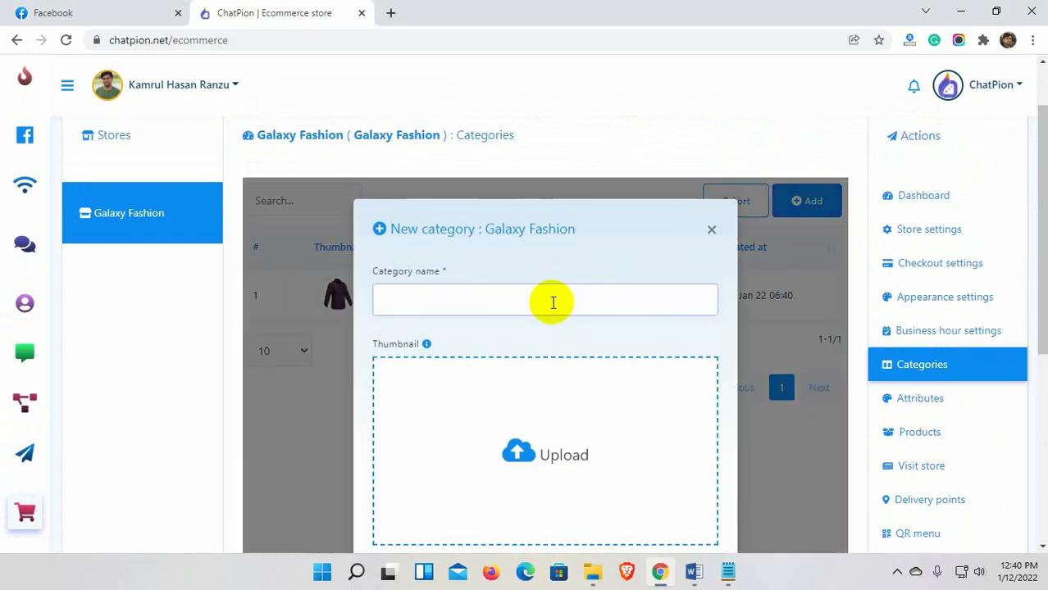
{"action": "type", "text": "Women Fashion"}
{"action": "scroll", "coordinate": [553, 369], "scroll_direction": "down", "scroll_amount": 1}
{"action": "left_click", "coordinate": [551, 403]}
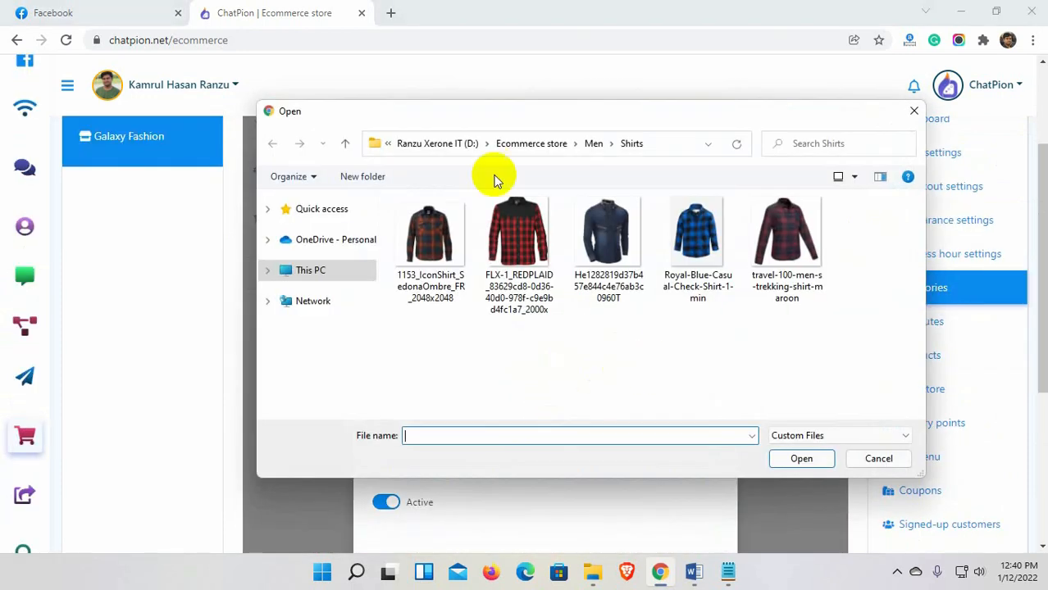
{"action": "left_click", "coordinate": [525, 143]}
{"action": "double_click", "coordinate": [876, 251]}
{"action": "left_click", "coordinate": [861, 336]}
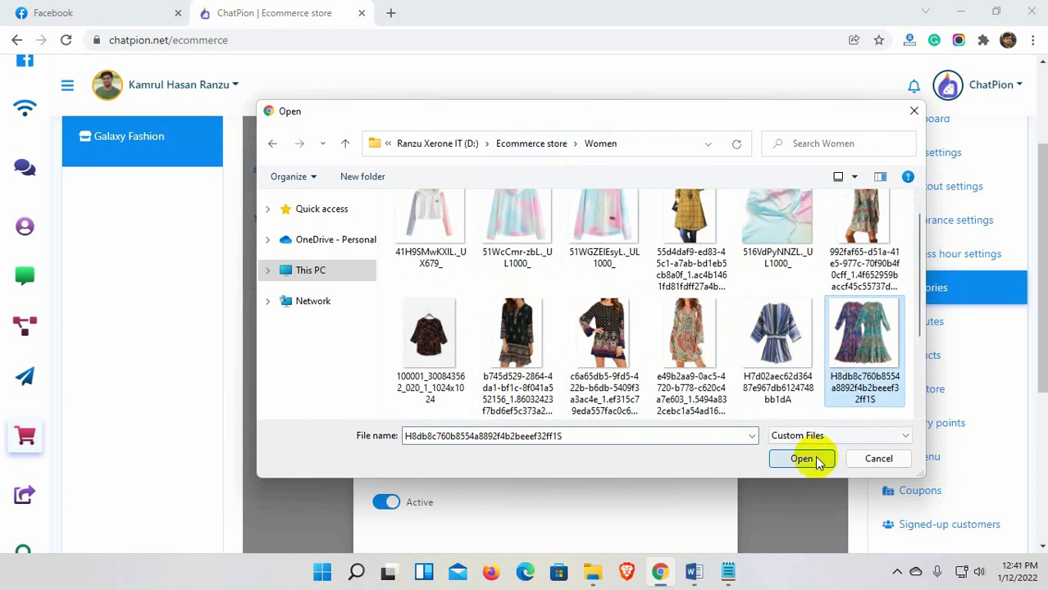
{"action": "left_click", "coordinate": [801, 459]}
{"action": "left_click", "coordinate": [404, 428]}
Add the Kids Fashion category with a kids dress from the Kids folder as thumbnail.
{"action": "left_click", "coordinate": [807, 201]}
{"action": "left_click", "coordinate": [513, 288]}
{"action": "type", "text": "Kids"}
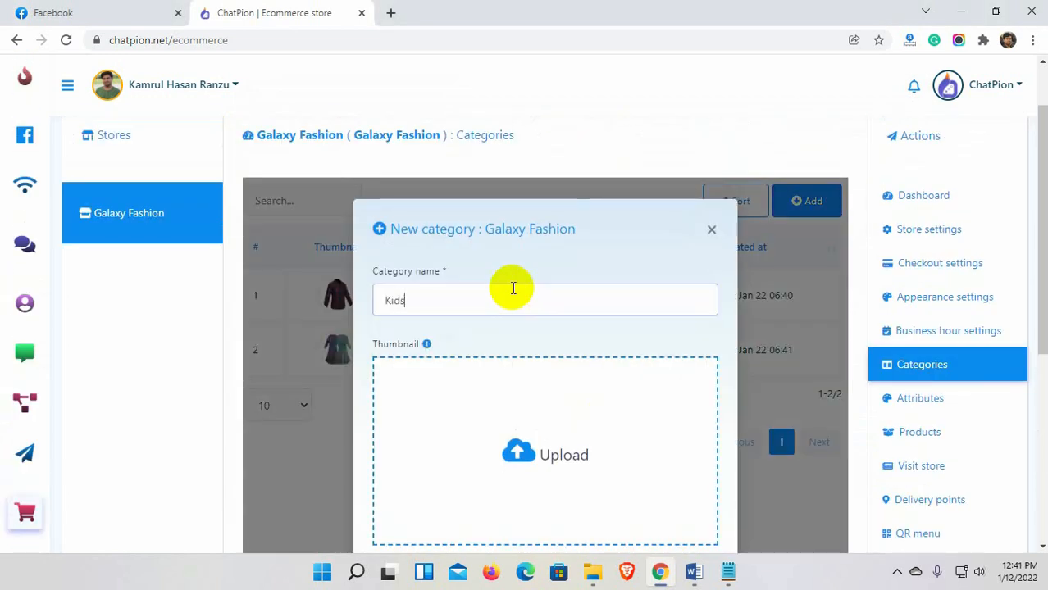
{"action": "type", "text": " Fashion"}
{"action": "scroll", "coordinate": [525, 296], "scroll_direction": "down", "scroll_amount": 2}
{"action": "left_click", "coordinate": [573, 309]}
{"action": "left_click", "coordinate": [555, 146]}
{"action": "double_click", "coordinate": [605, 250]}
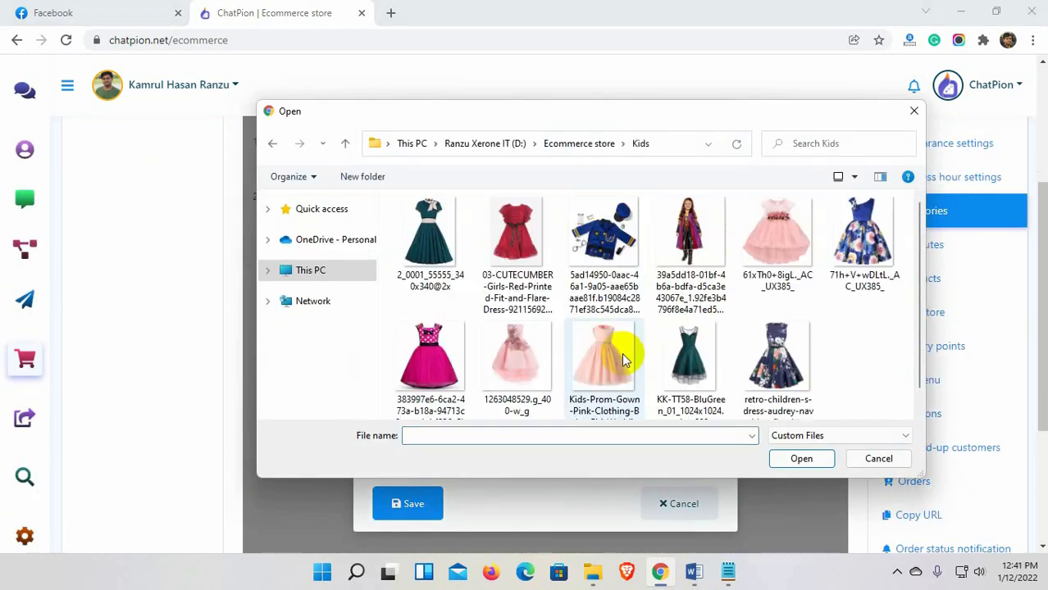
{"action": "double_click", "coordinate": [775, 361]}
{"action": "left_click", "coordinate": [428, 492]}
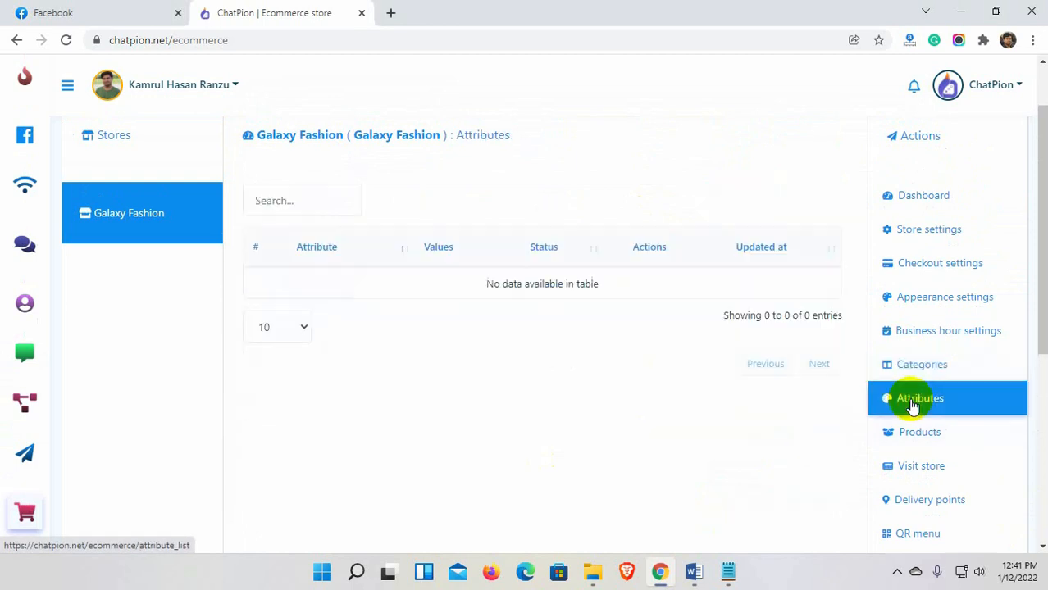
Save a Size attribute with values Small, Large, Extra Large and XXL.
{"action": "left_click", "coordinate": [810, 203]}
{"action": "left_click", "coordinate": [421, 372]}
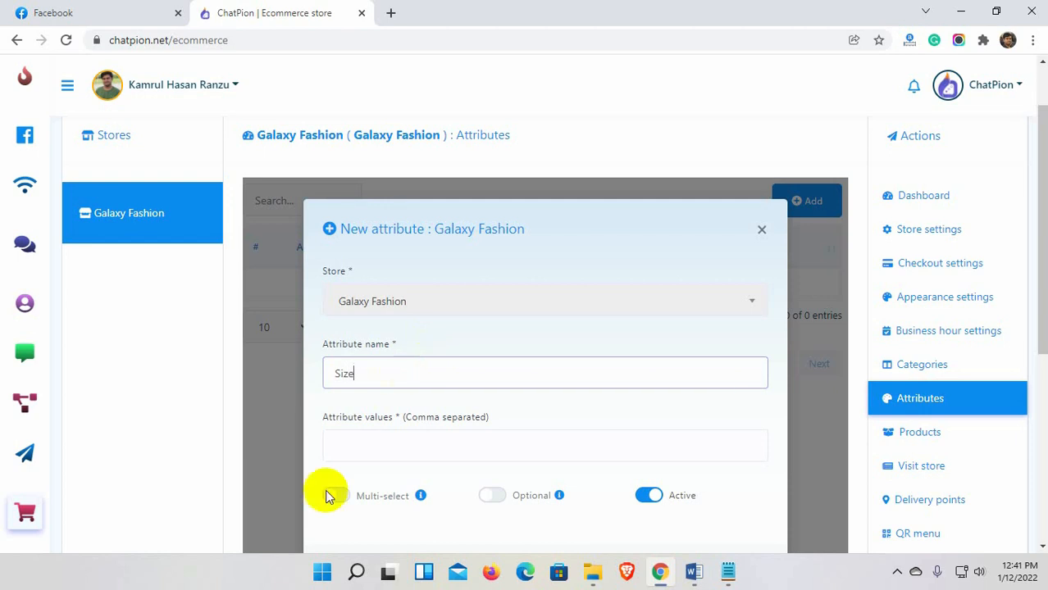
{"action": "left_click", "coordinate": [364, 447]}
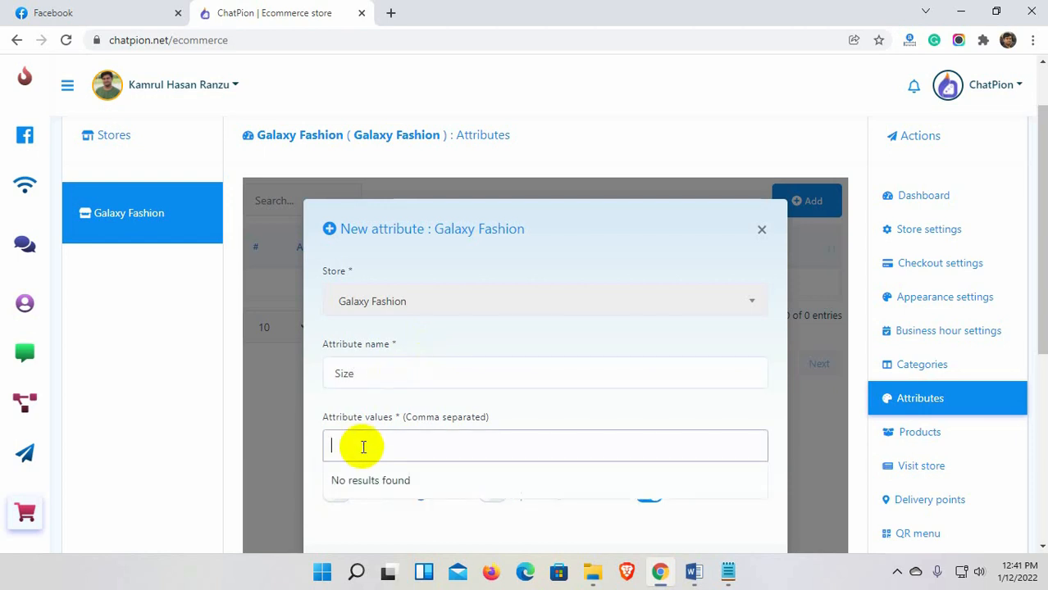
{"action": "type", "text": "Small"}
{"action": "key", "text": "Return"}
{"action": "type", "text": "Large"}
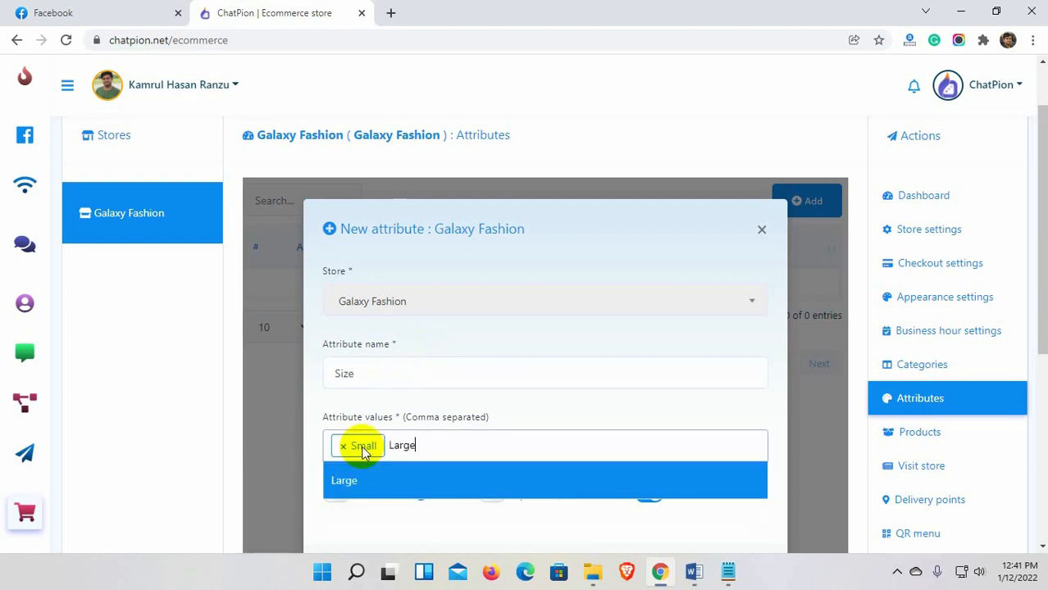
{"action": "key", "text": "Return"}
{"action": "type", "text": "Extra L"}
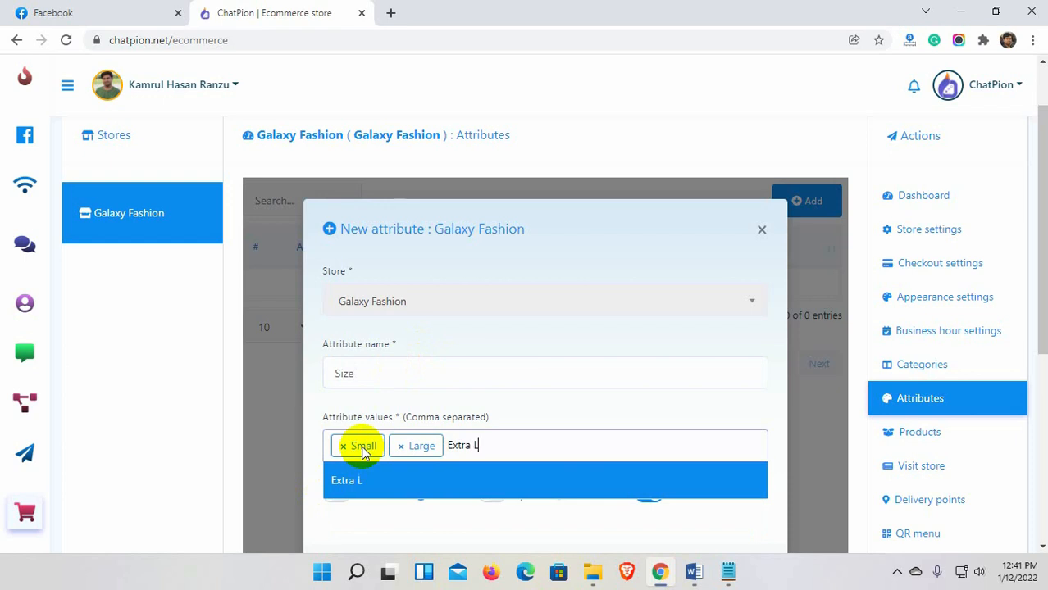
{"action": "type", "text": "arge"}
{"action": "key", "text": "Return"}
{"action": "type", "text": "XXXL"}
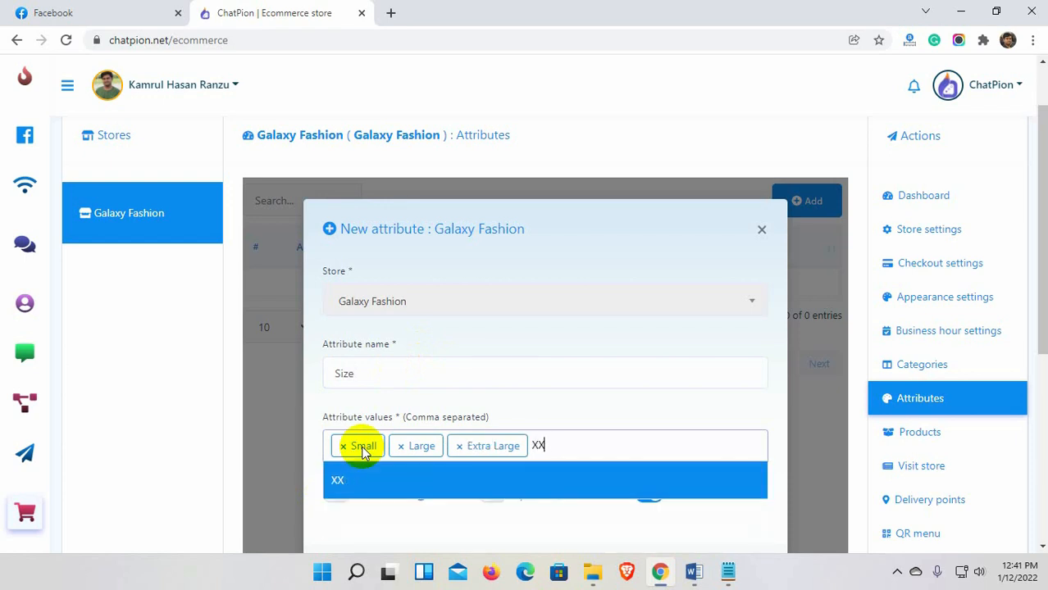
{"action": "type", "text": "L"}
{"action": "key", "text": "Return"}
{"action": "scroll", "coordinate": [363, 450], "scroll_direction": "down", "scroll_amount": 1}
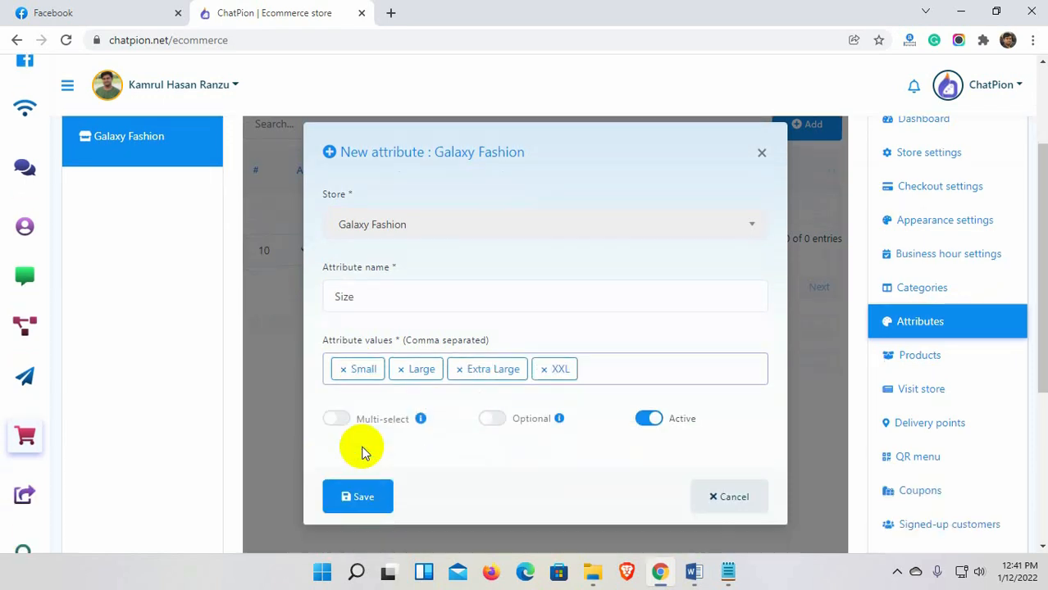
{"action": "left_click", "coordinate": [361, 500]}
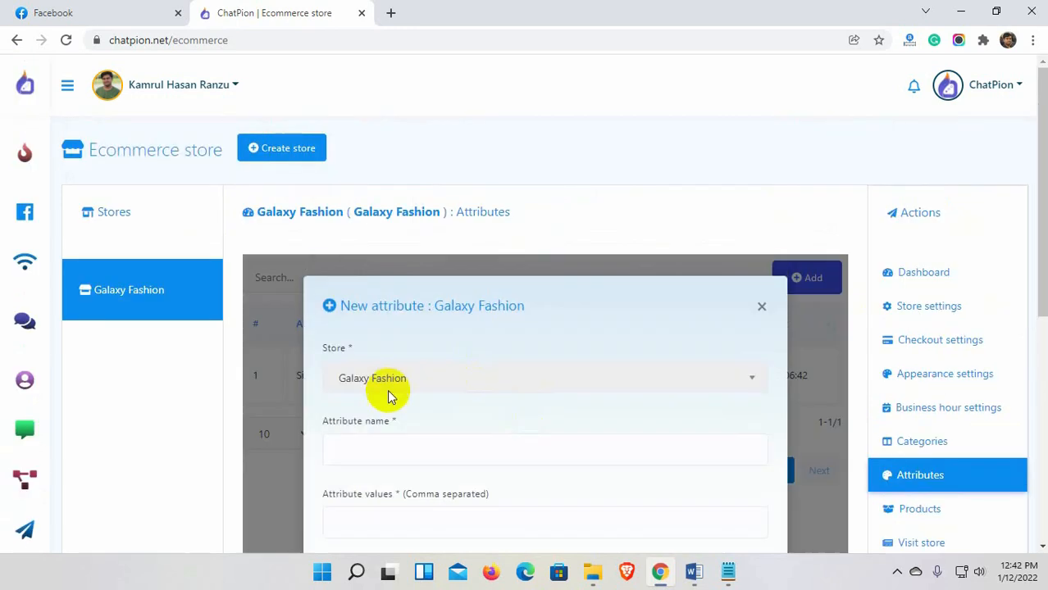
Save a Color attribute with values Black, White, Blue and Red, then go to Products.
{"action": "scroll", "coordinate": [428, 439], "scroll_direction": "down", "scroll_amount": 1}
{"action": "left_click", "coordinate": [403, 445]}
{"action": "type", "text": "Black"}
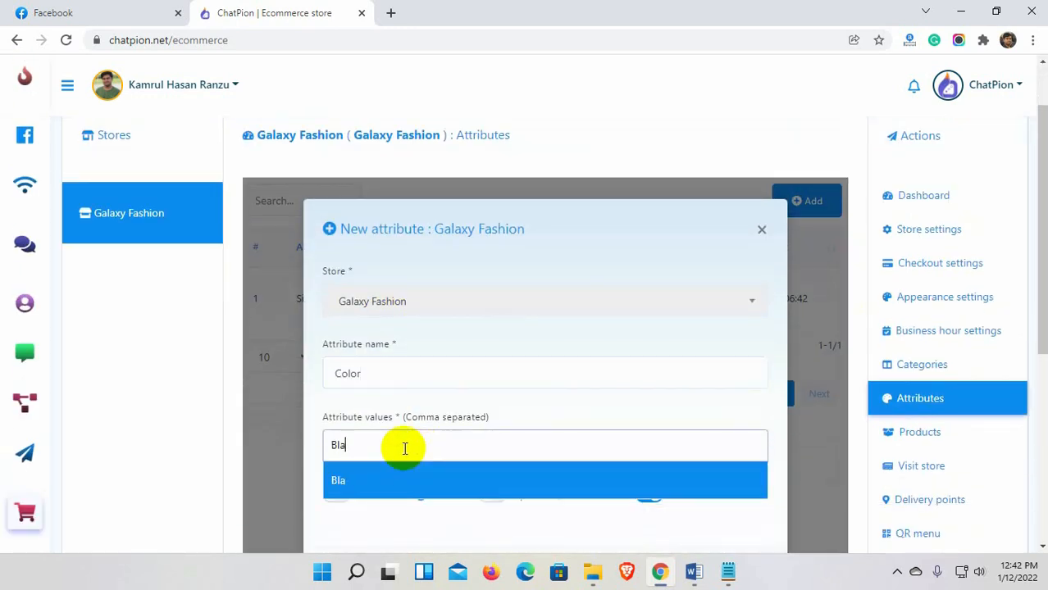
{"action": "key", "text": "Return"}
{"action": "type", "text": "WHitle"}
{"action": "key", "text": "Return"}
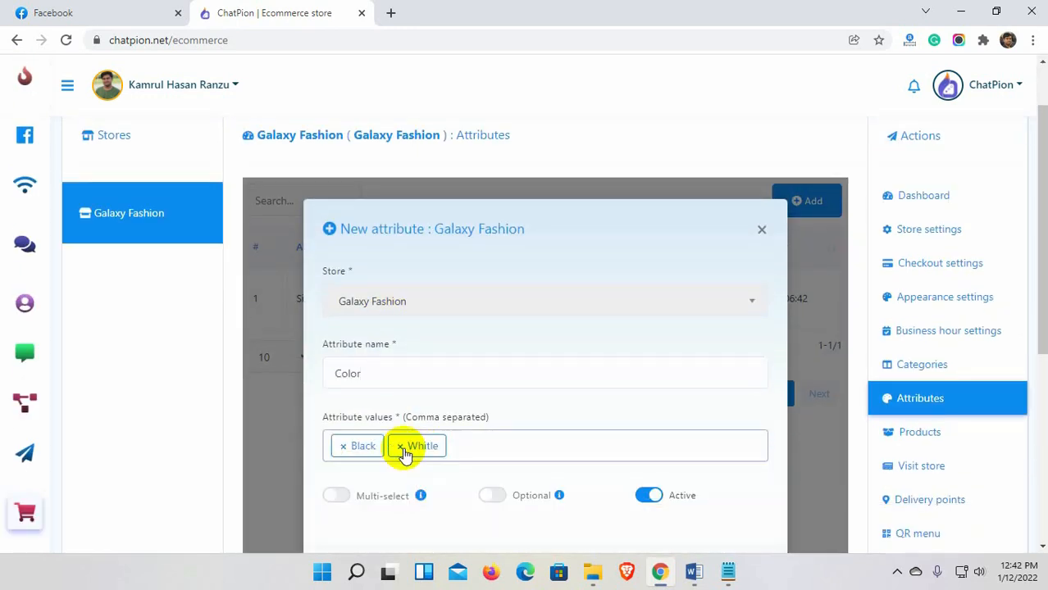
{"action": "type", "text": "Blue"}
{"action": "key", "text": "Return"}
{"action": "type", "text": "Red"}
{"action": "key", "text": "Return"}
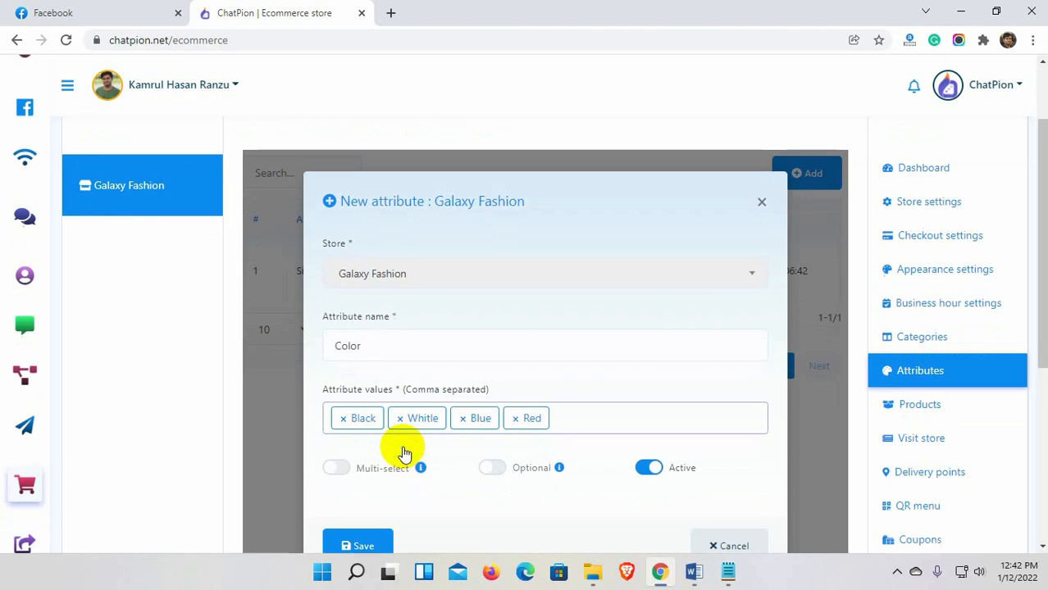
{"action": "scroll", "coordinate": [400, 459], "scroll_direction": "down", "scroll_amount": 1}
{"action": "left_click", "coordinate": [353, 500]}
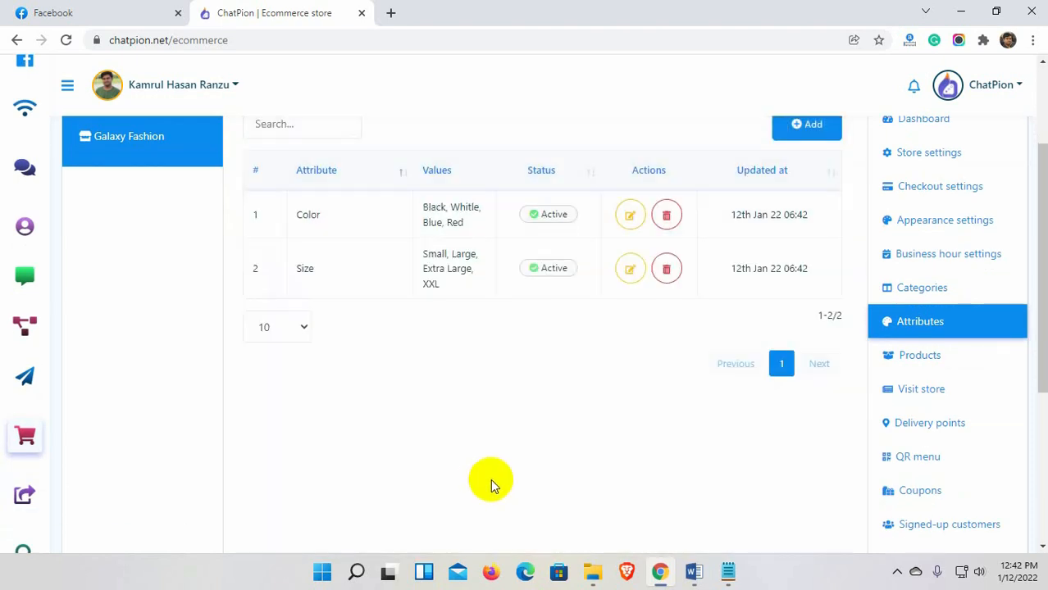
{"action": "scroll", "coordinate": [558, 479], "scroll_direction": "up", "scroll_amount": 2}
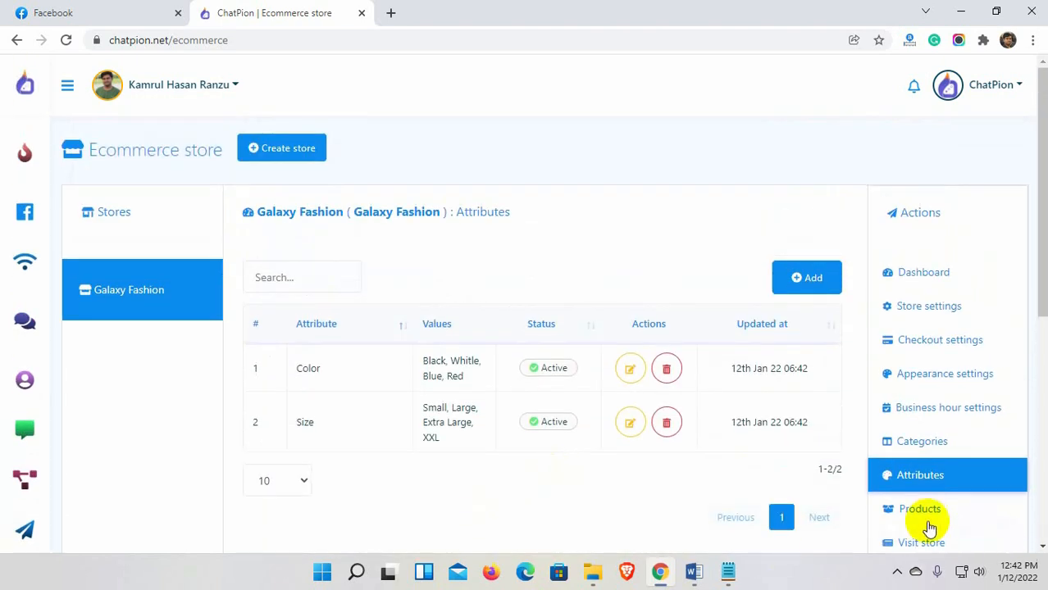
{"action": "left_click", "coordinate": [917, 514]}
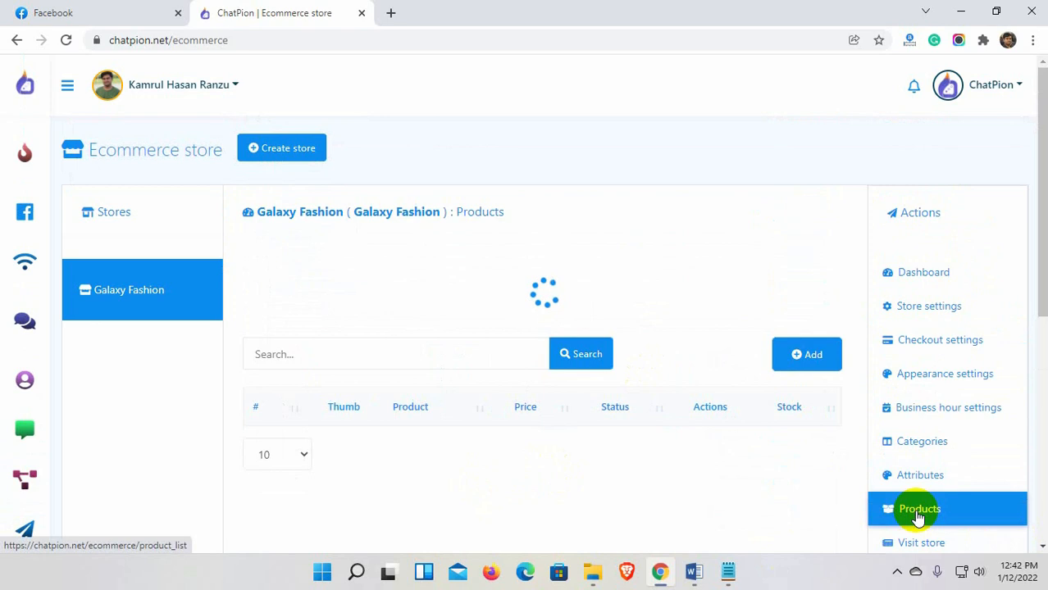
Start a Full Sleeve Shirt product at $20, $18 sale, with Size attribute in Men Fashion.
{"action": "left_click", "coordinate": [803, 276]}
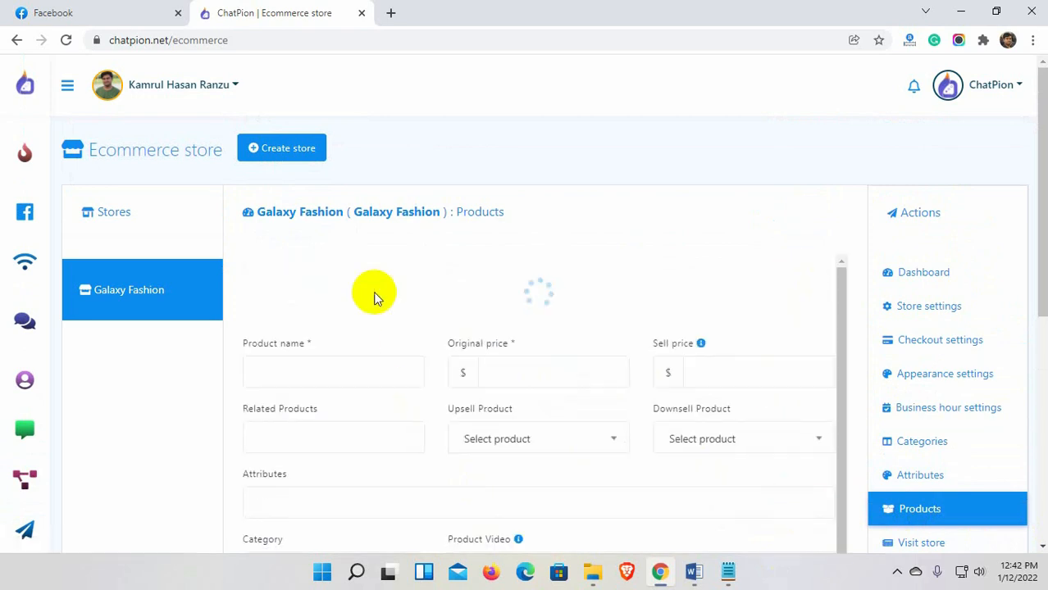
{"action": "left_click", "coordinate": [319, 289]}
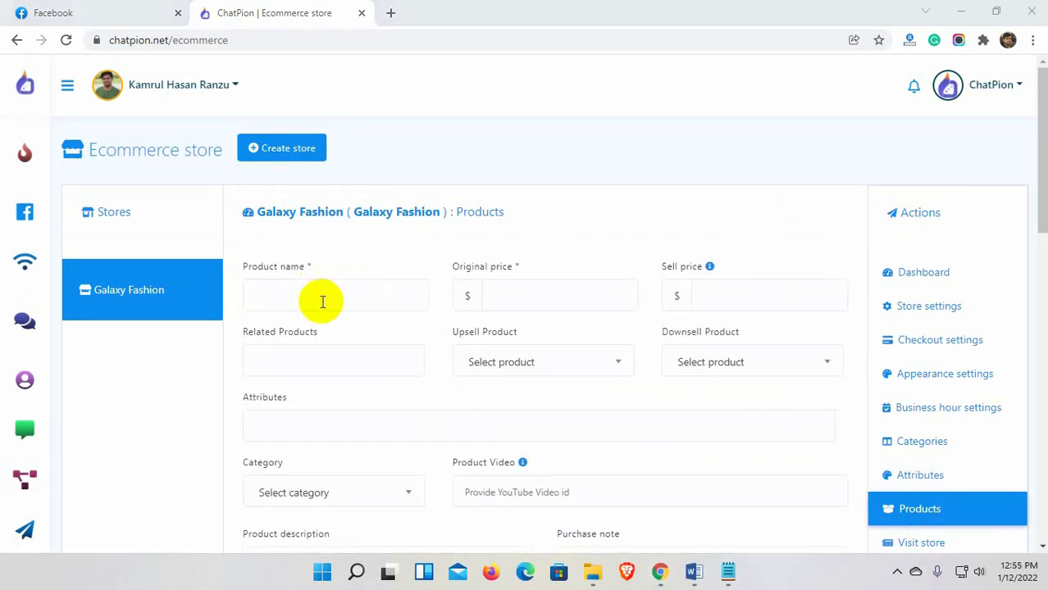
{"action": "type", "text": "Full Sleeve"}
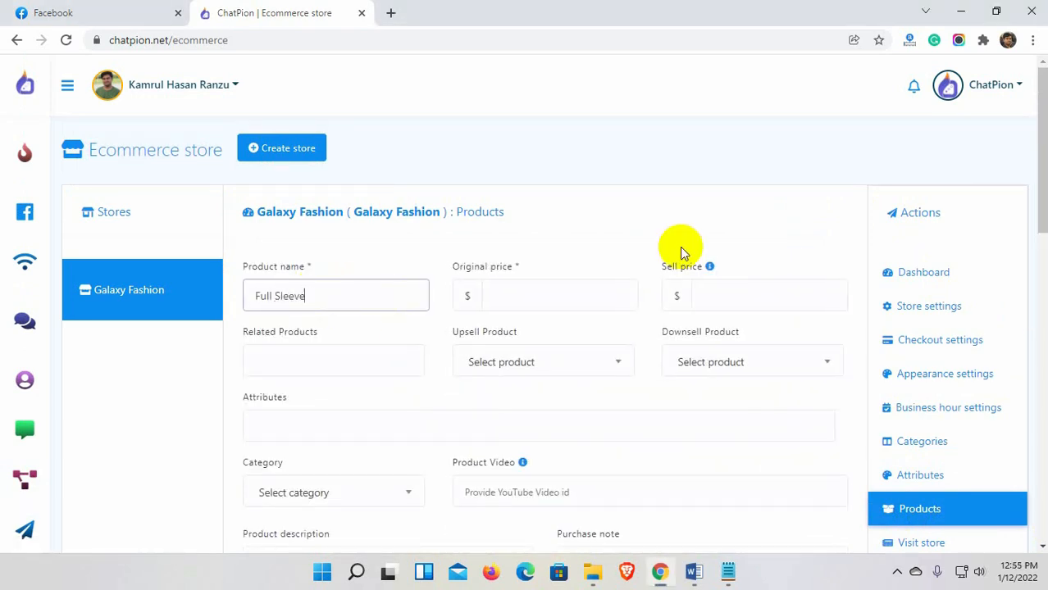
{"action": "type", "text": " Shirt"}
{"action": "left_click", "coordinate": [525, 302]}
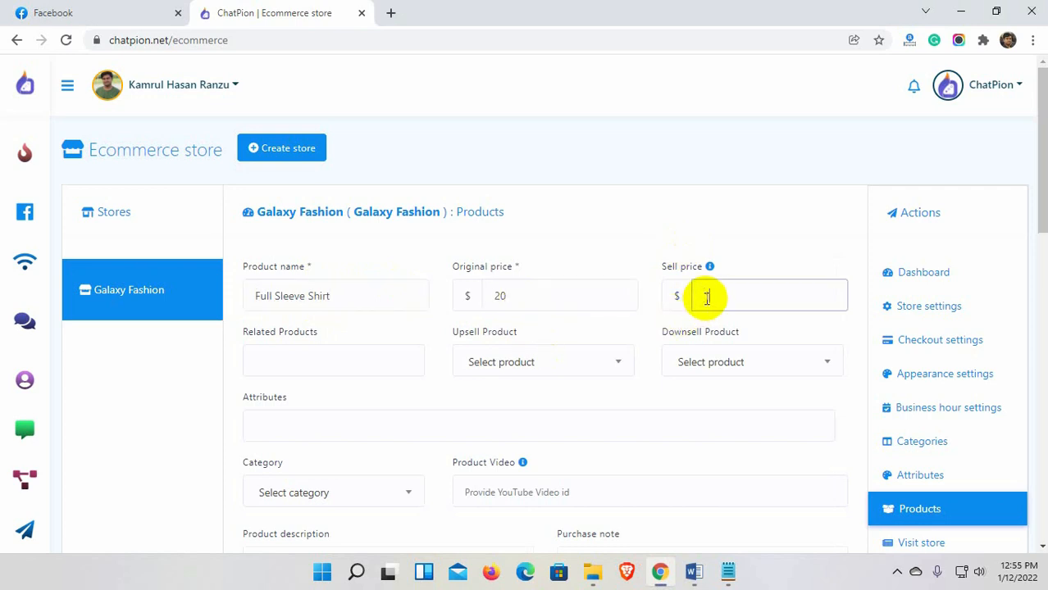
{"action": "scroll", "coordinate": [368, 396], "scroll_direction": "down", "scroll_amount": 2}
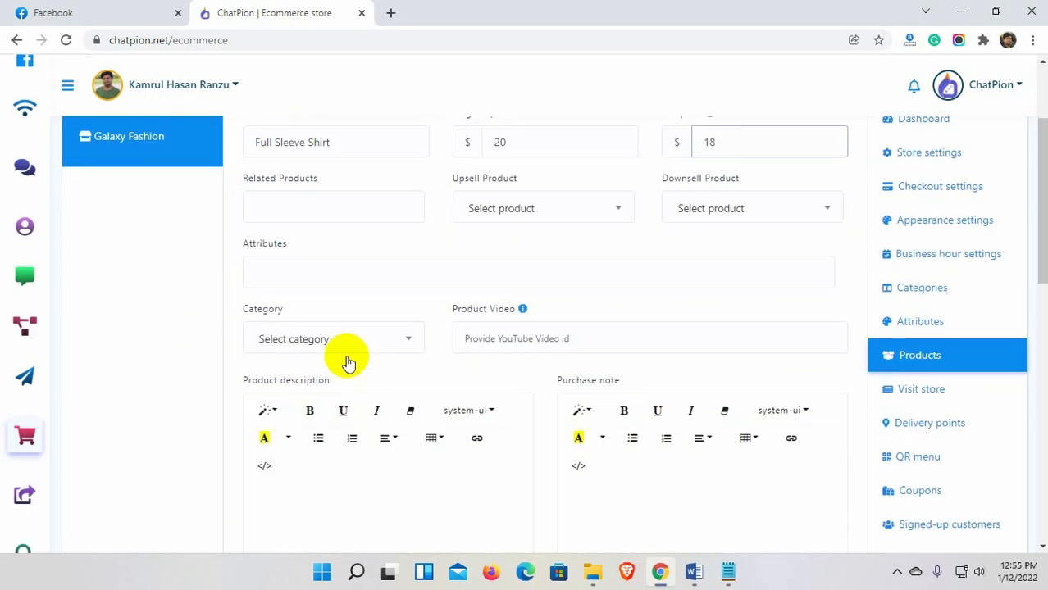
{"action": "left_click", "coordinate": [316, 279]}
{"action": "left_click", "coordinate": [284, 346]}
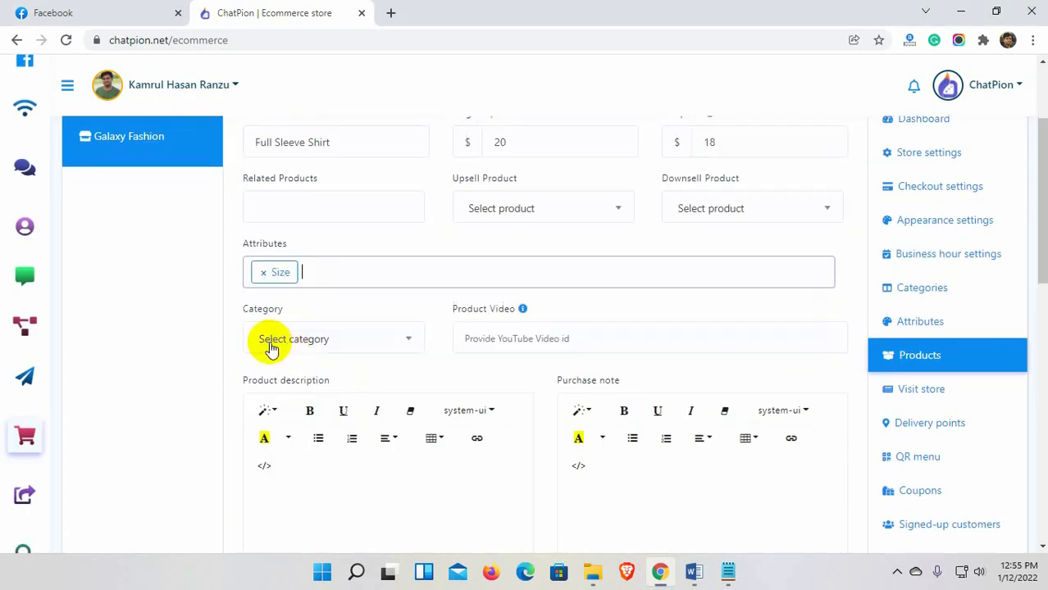
{"action": "left_click", "coordinate": [340, 345]}
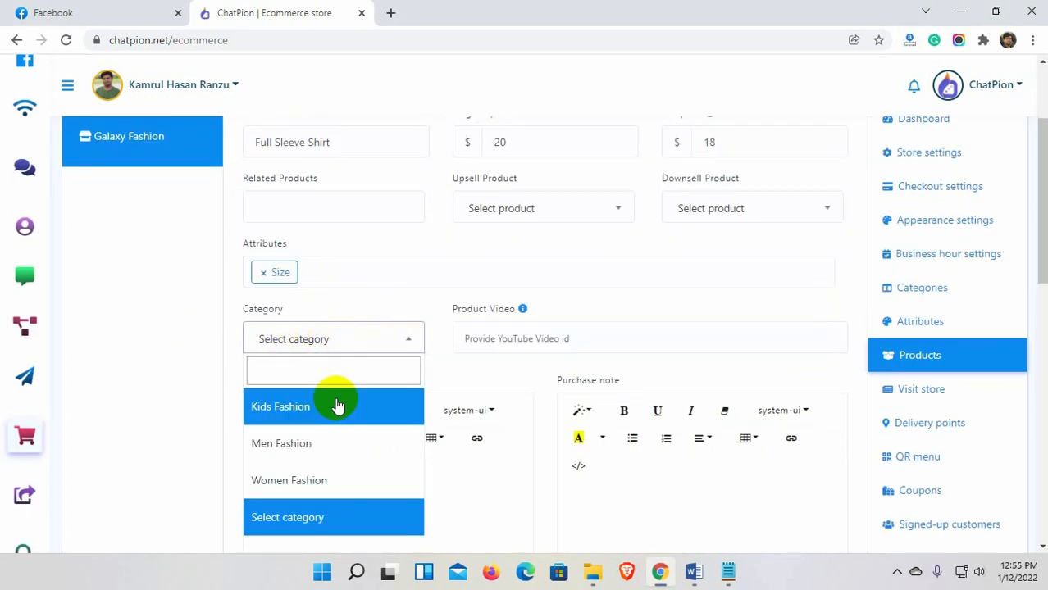
{"action": "left_click", "coordinate": [323, 450]}
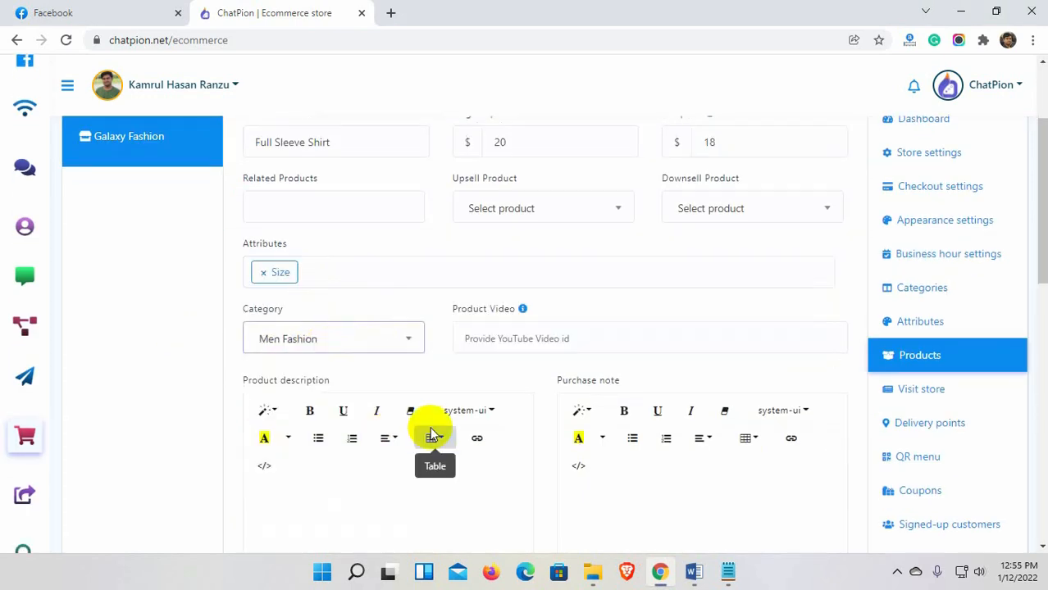
{"action": "left_click", "coordinate": [509, 339]}
{"action": "scroll", "coordinate": [442, 356], "scroll_direction": "down", "scroll_amount": 2}
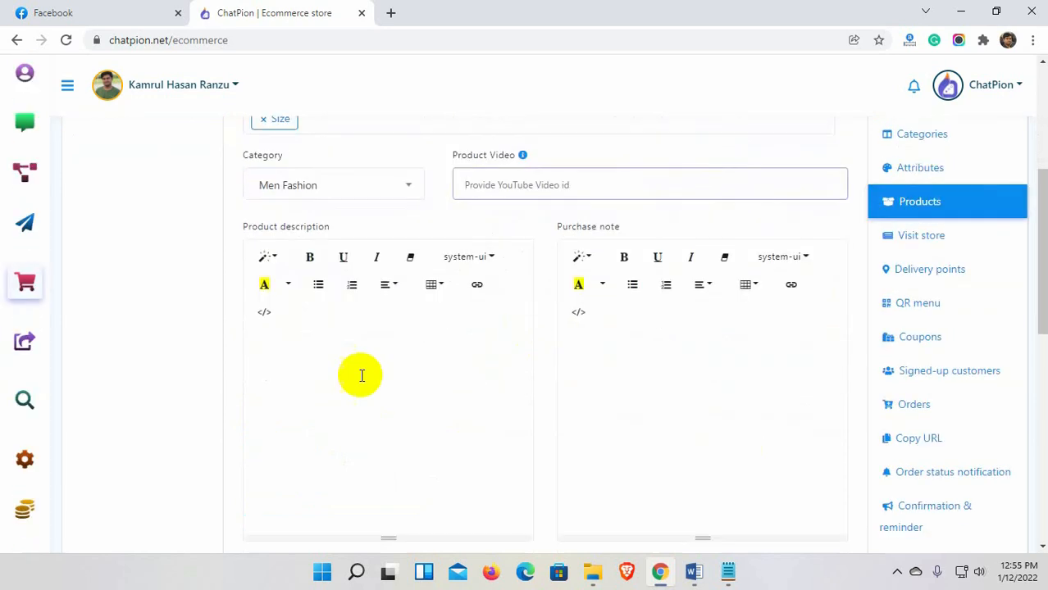
Add a description and plaid shirt images from Men/Shirts as thumbnail and featured image.
{"action": "left_click", "coordinate": [339, 375]}
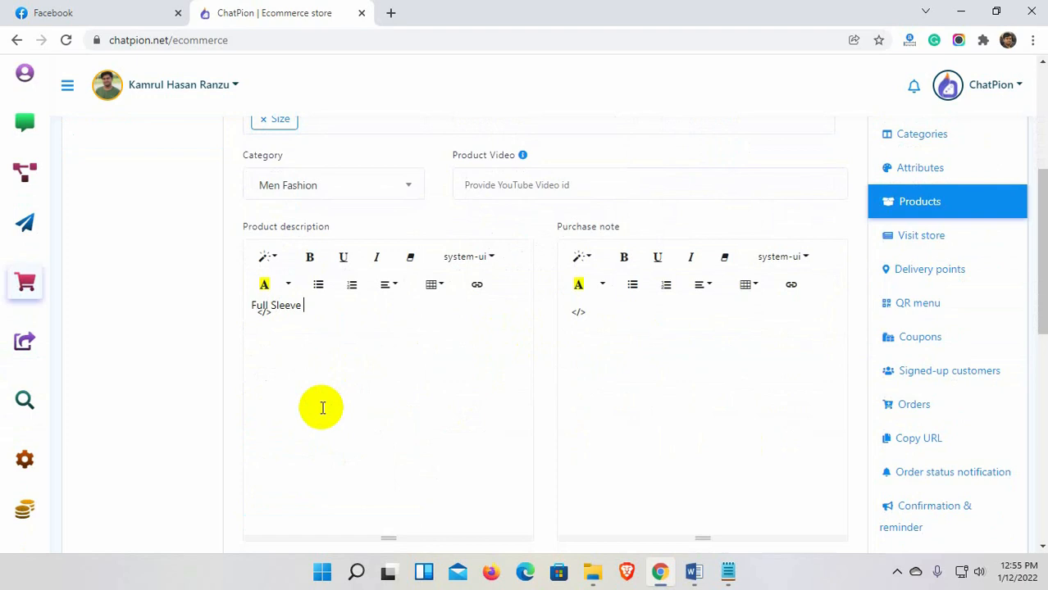
{"action": "scroll", "coordinate": [322, 408], "scroll_direction": "down", "scroll_amount": 4}
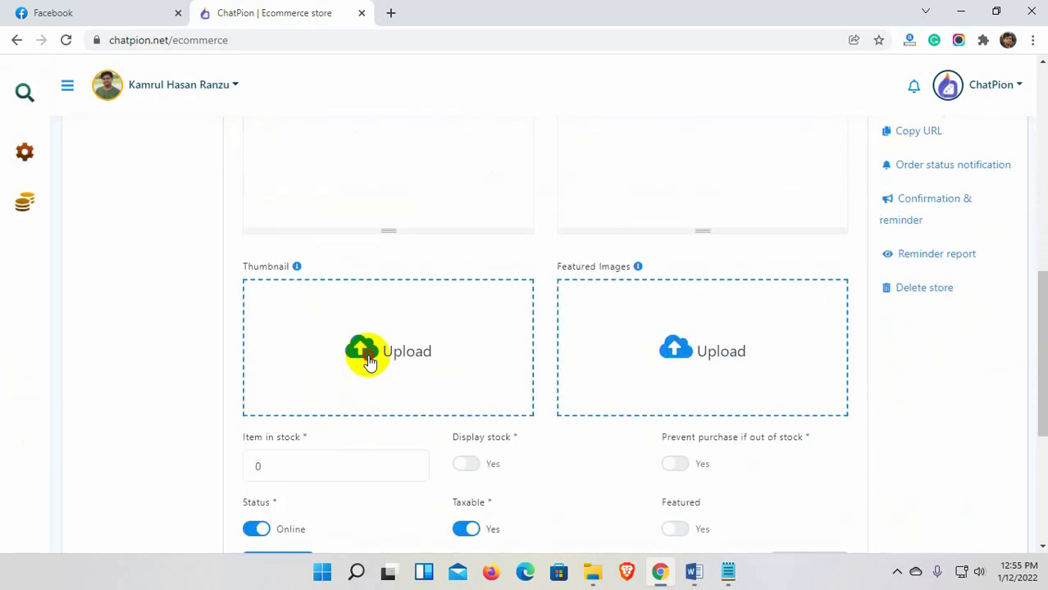
{"action": "left_click", "coordinate": [370, 360]}
{"action": "left_click", "coordinate": [555, 145]}
{"action": "double_click", "coordinate": [667, 318]}
{"action": "double_click", "coordinate": [431, 223]}
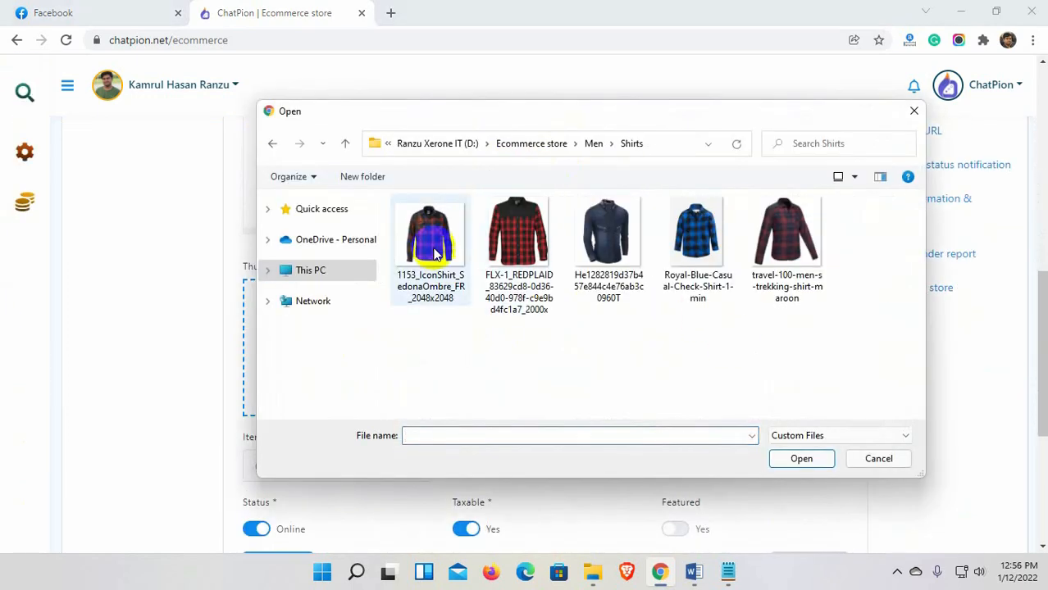
{"action": "left_click", "coordinate": [428, 279]}
{"action": "left_click", "coordinate": [795, 458]}
{"action": "left_click", "coordinate": [684, 363]}
{"action": "double_click", "coordinate": [503, 254]}
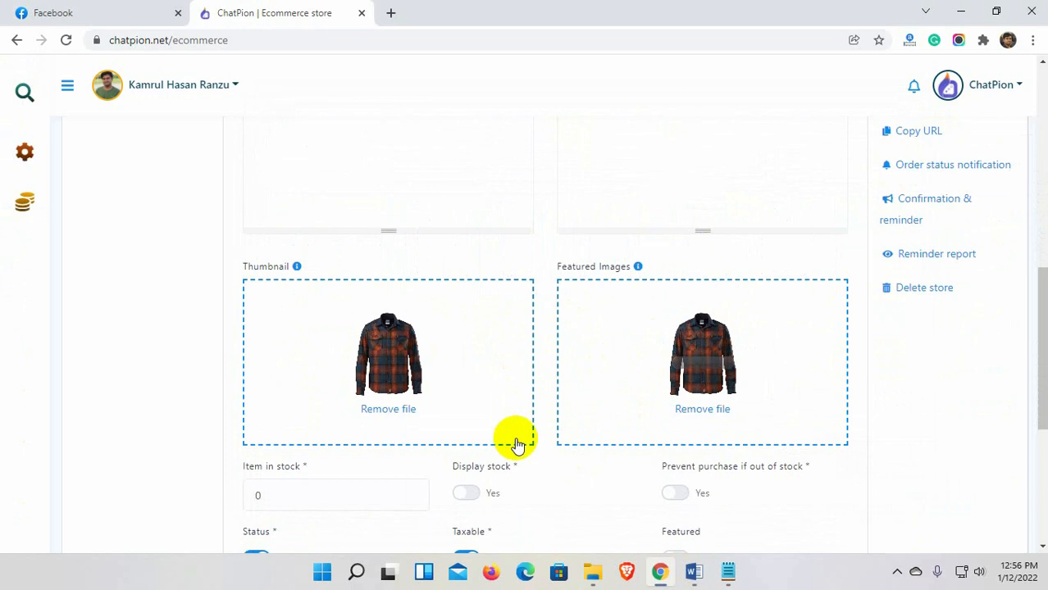
Set the product's stock quantity to 100.
{"action": "scroll", "coordinate": [374, 443], "scroll_direction": "down", "scroll_amount": 3}
{"action": "left_click_drag", "start_coordinate": [283, 271], "coordinate": [217, 265]}
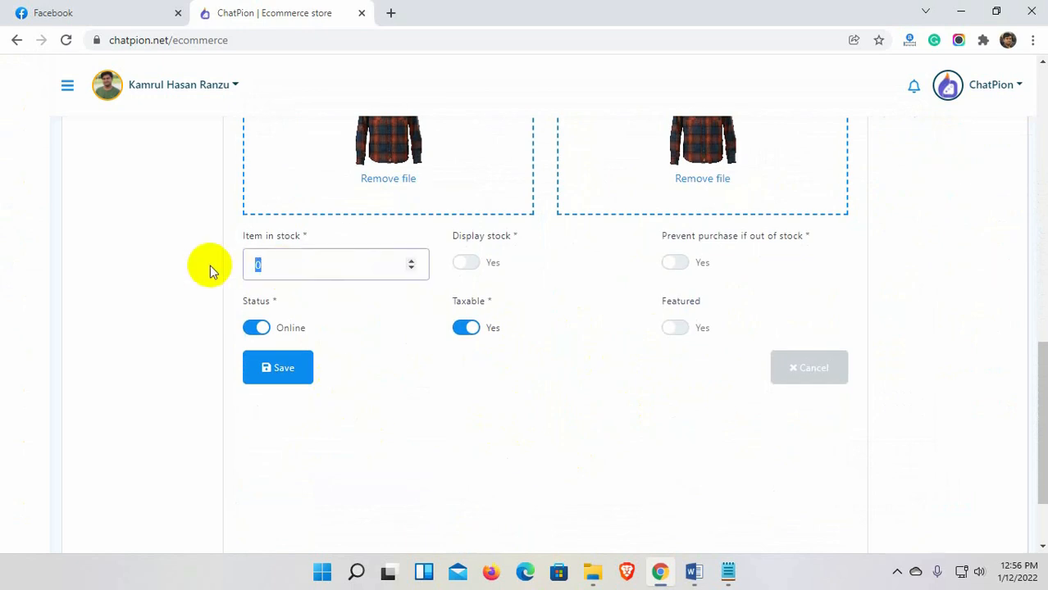
{"action": "type", "text": "100"}
{"action": "left_click", "coordinate": [452, 389]}
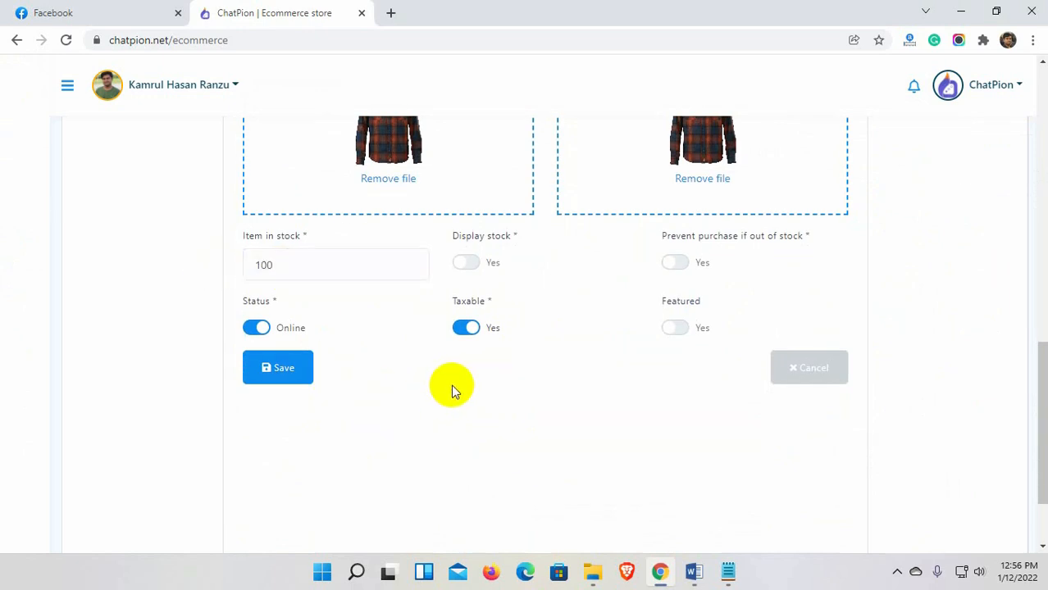
Save Full Sleeve Shirt and start Tops for Woman priced $30 with $25 sale price.
{"action": "left_click", "coordinate": [279, 369]}
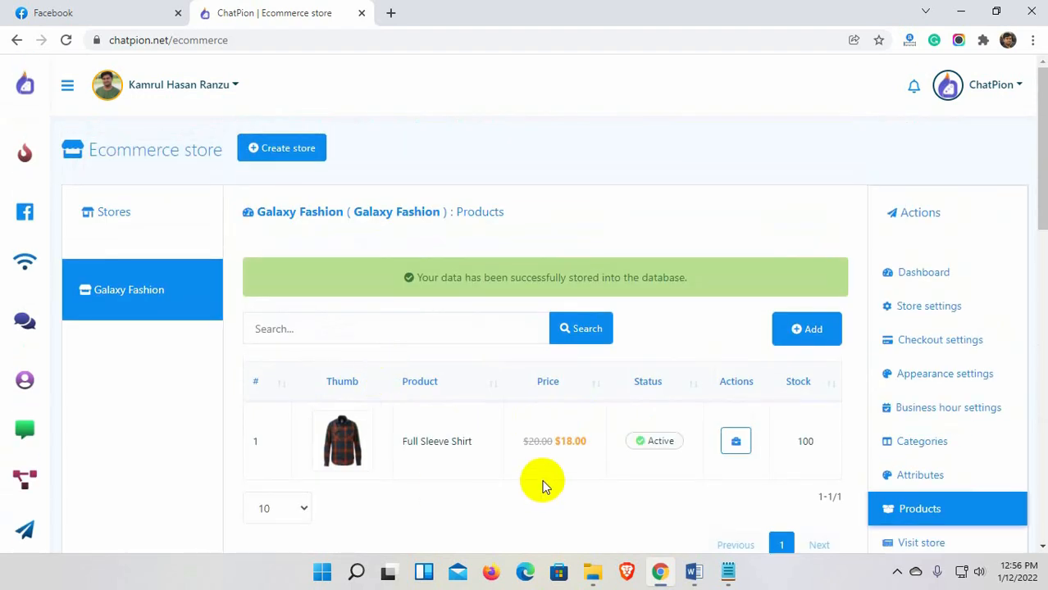
{"action": "scroll", "coordinate": [545, 484], "scroll_direction": "down", "scroll_amount": 1}
{"action": "left_click", "coordinate": [807, 250]}
{"action": "left_click", "coordinate": [307, 217]}
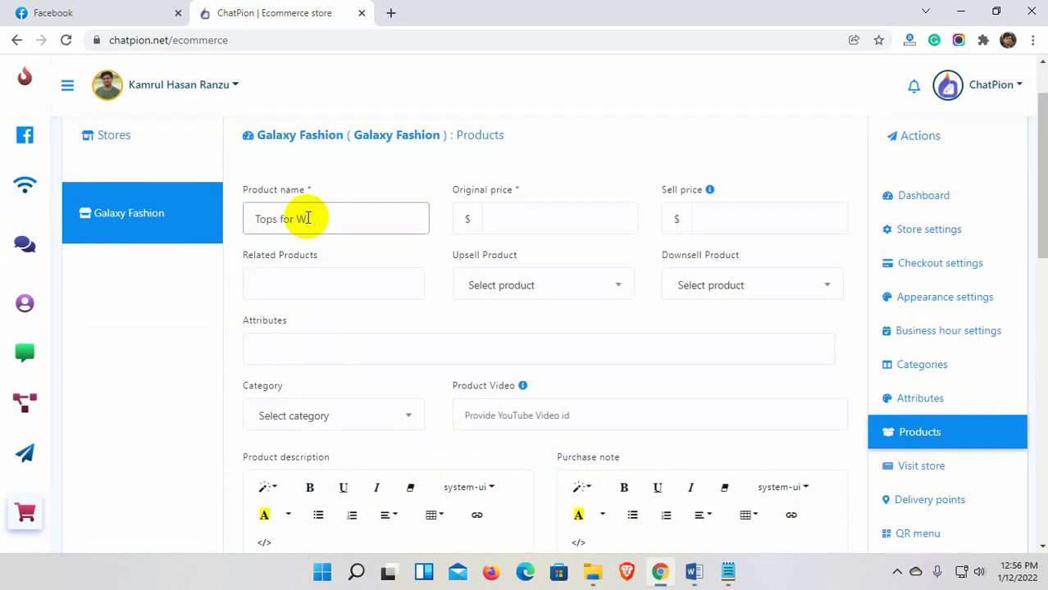
{"action": "left_click", "coordinate": [508, 215]}
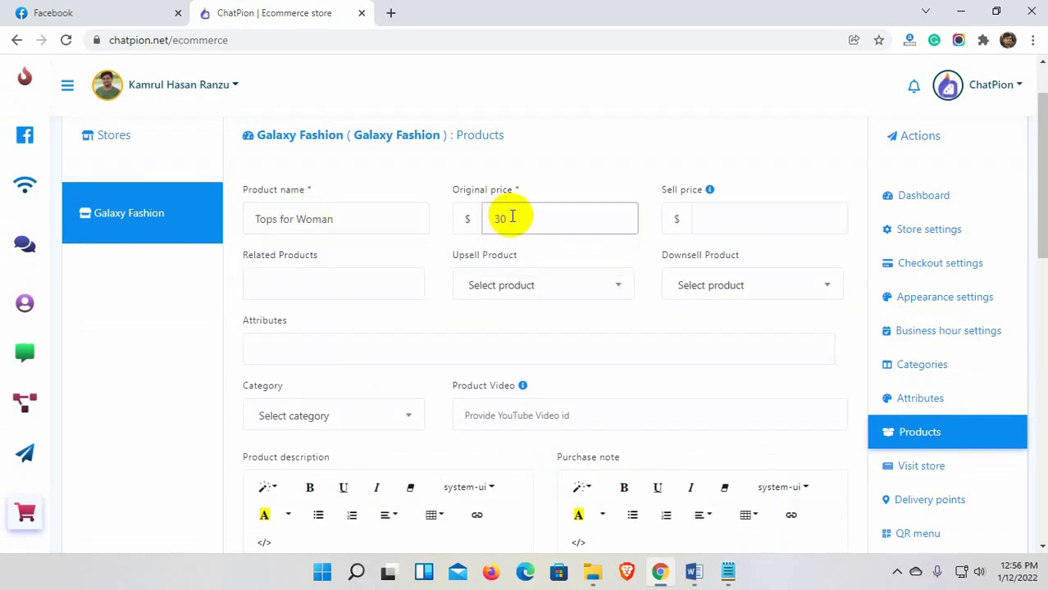
{"action": "left_click", "coordinate": [724, 219]}
{"action": "type", "text": "2"}
Link Full Sleeve Shirt as related, attach the Size attribute, and assign Women Fashion.
{"action": "scroll", "coordinate": [320, 300], "scroll_direction": "down", "scroll_amount": 1}
{"action": "left_click", "coordinate": [326, 206]}
{"action": "left_click", "coordinate": [398, 237]}
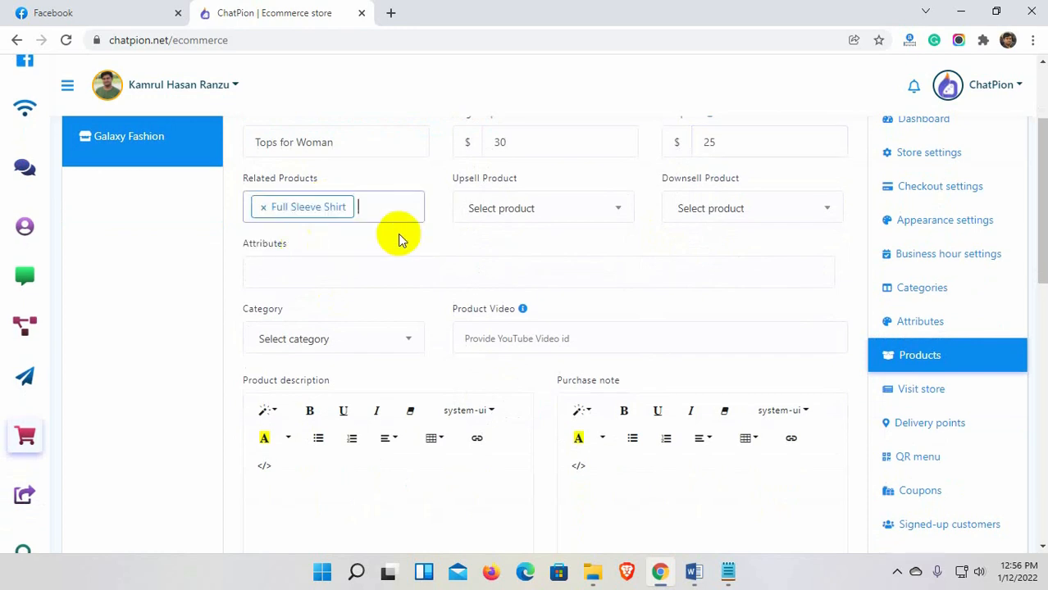
{"action": "scroll", "coordinate": [580, 274], "scroll_direction": "up", "scroll_amount": 1}
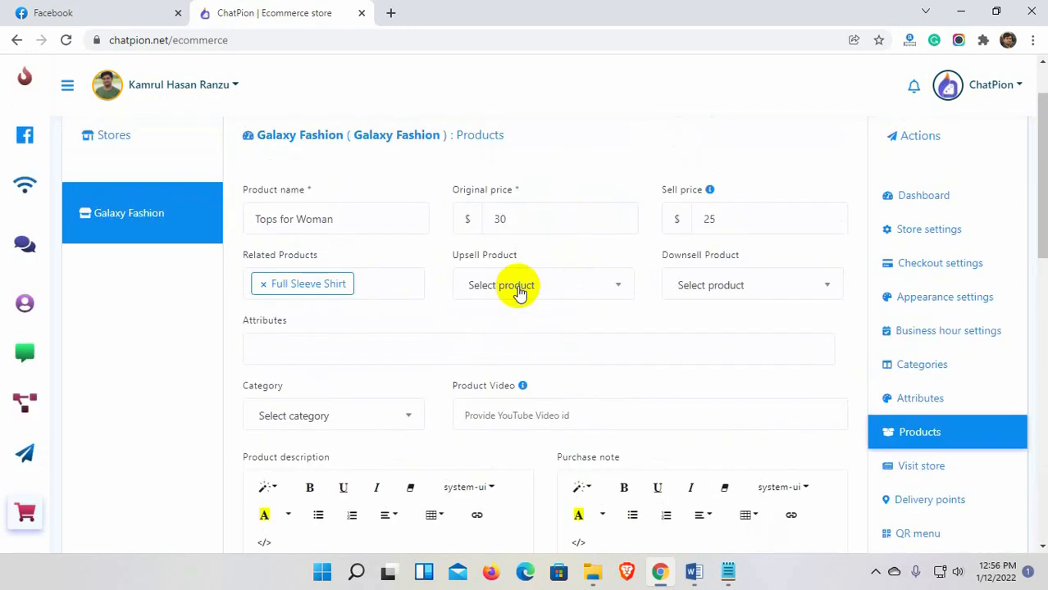
{"action": "left_click", "coordinate": [341, 350]}
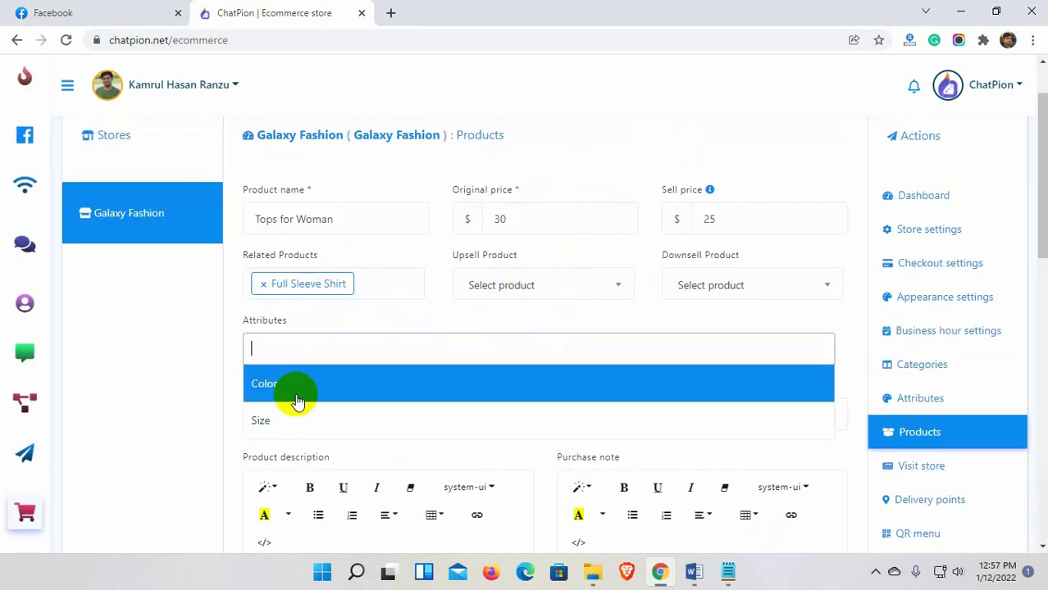
{"action": "left_click", "coordinate": [328, 419]}
{"action": "scroll", "coordinate": [275, 402], "scroll_direction": "down", "scroll_amount": 1}
{"action": "left_click", "coordinate": [329, 339]}
{"action": "left_click", "coordinate": [304, 482]}
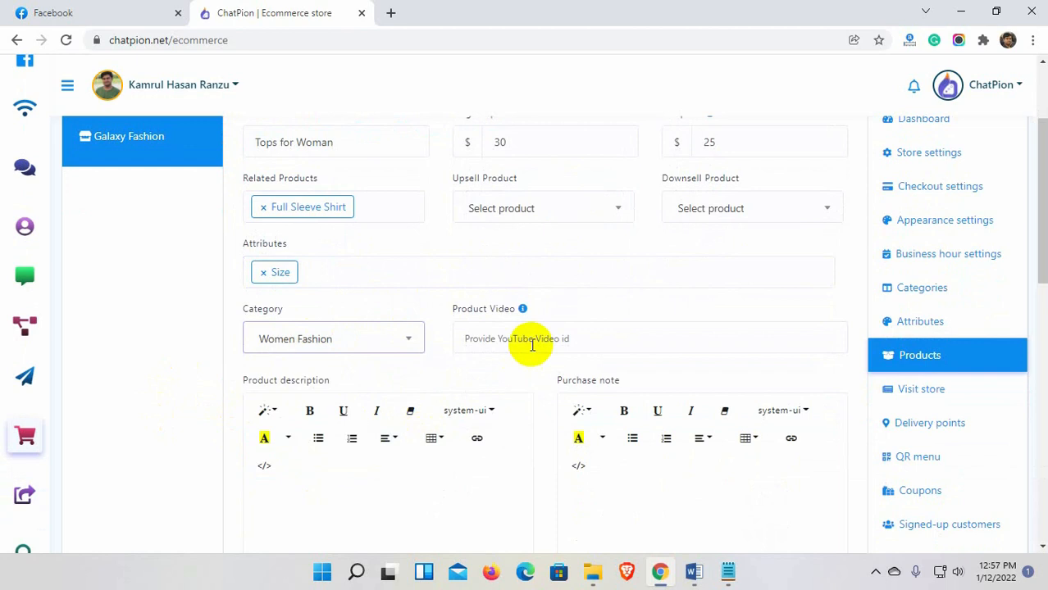
Enter the description 'Women Tops' and set a dress from the Women folder as thumbnail.
{"action": "scroll", "coordinate": [527, 341], "scroll_direction": "down", "scroll_amount": 2}
{"action": "left_click", "coordinate": [291, 305]}
{"action": "type", "text": "Women Tops"}
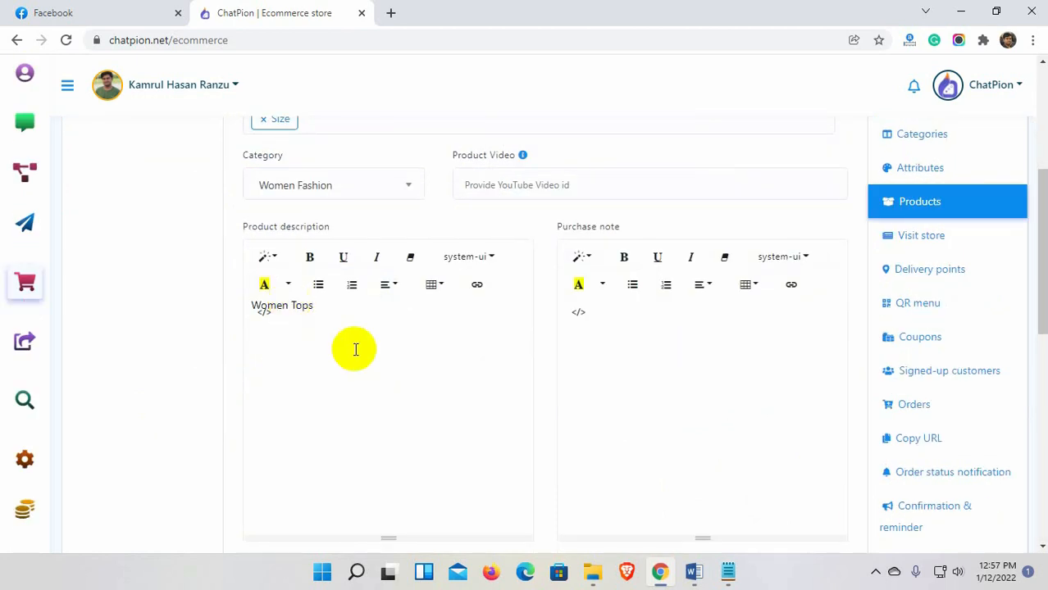
{"action": "scroll", "coordinate": [353, 346], "scroll_direction": "down", "scroll_amount": 3}
{"action": "left_click", "coordinate": [393, 418]}
{"action": "left_click", "coordinate": [541, 144]}
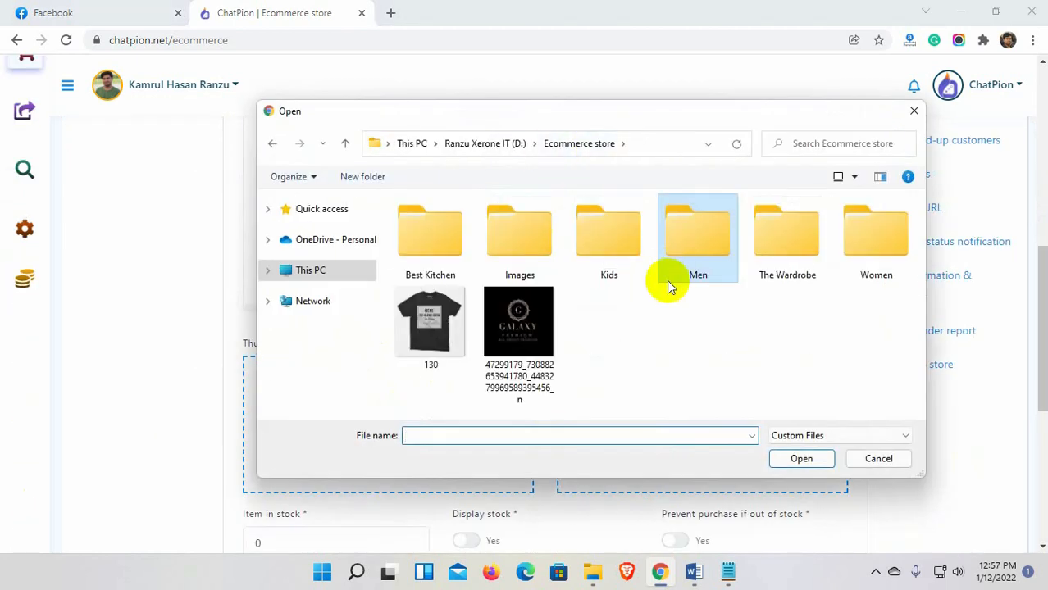
{"action": "double_click", "coordinate": [868, 246]}
{"action": "scroll", "coordinate": [656, 345], "scroll_direction": "down", "scroll_amount": 3}
{"action": "left_click", "coordinate": [430, 352]}
{"action": "left_click", "coordinate": [791, 459]}
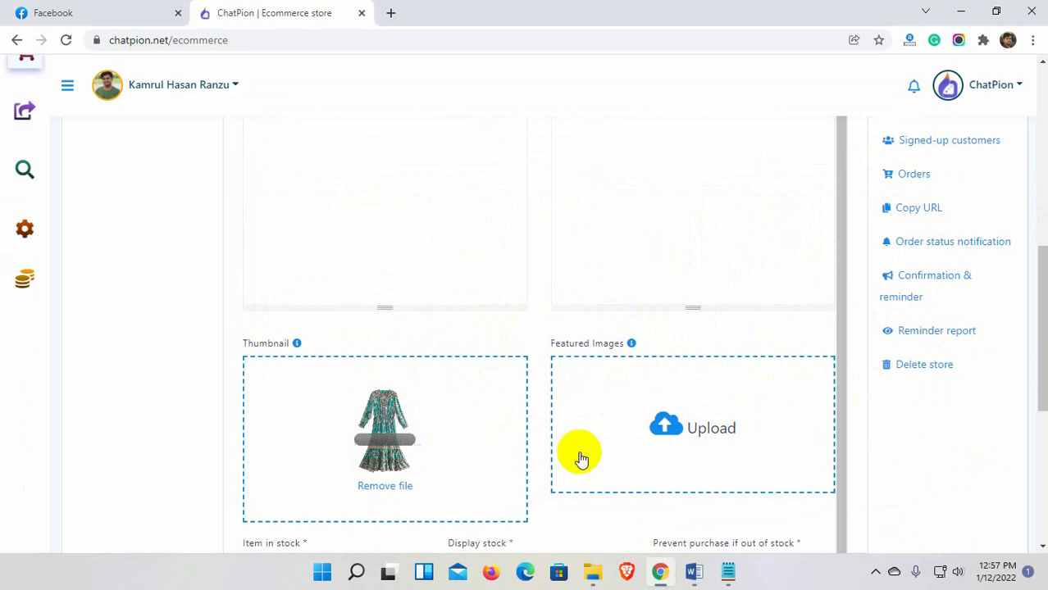
Use the same dress as featured image, set stock to 10, and block out-of-stock purchases.
{"action": "left_click", "coordinate": [580, 458]}
{"action": "scroll", "coordinate": [574, 328], "scroll_direction": "down", "scroll_amount": 3}
{"action": "double_click", "coordinate": [447, 351]}
{"action": "scroll", "coordinate": [382, 417], "scroll_direction": "down", "scroll_amount": 4}
{"action": "left_click", "coordinate": [280, 264]}
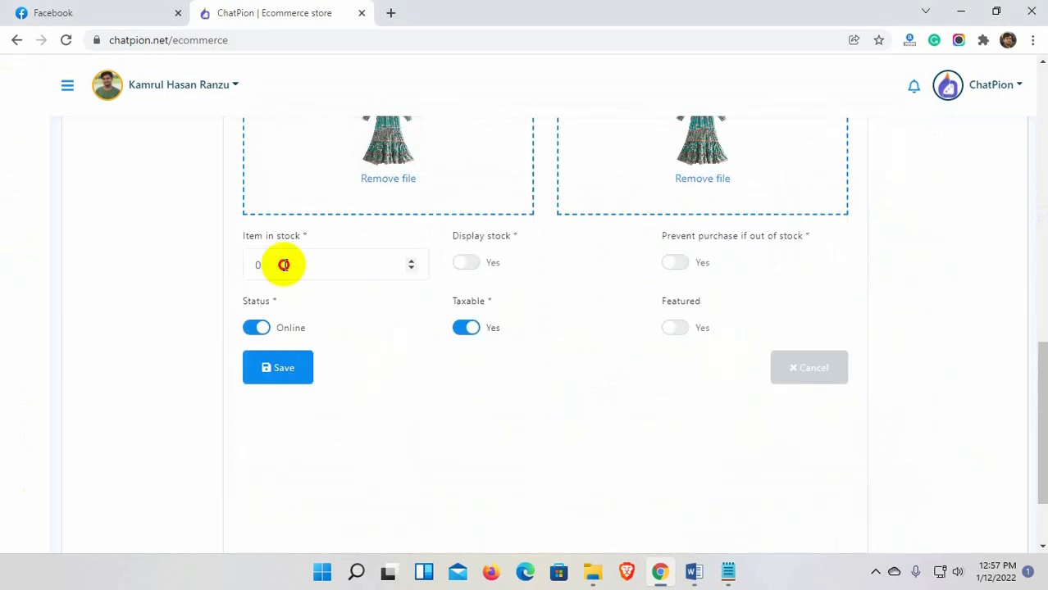
{"action": "type", "text": "10"}
{"action": "left_click", "coordinate": [669, 262]}
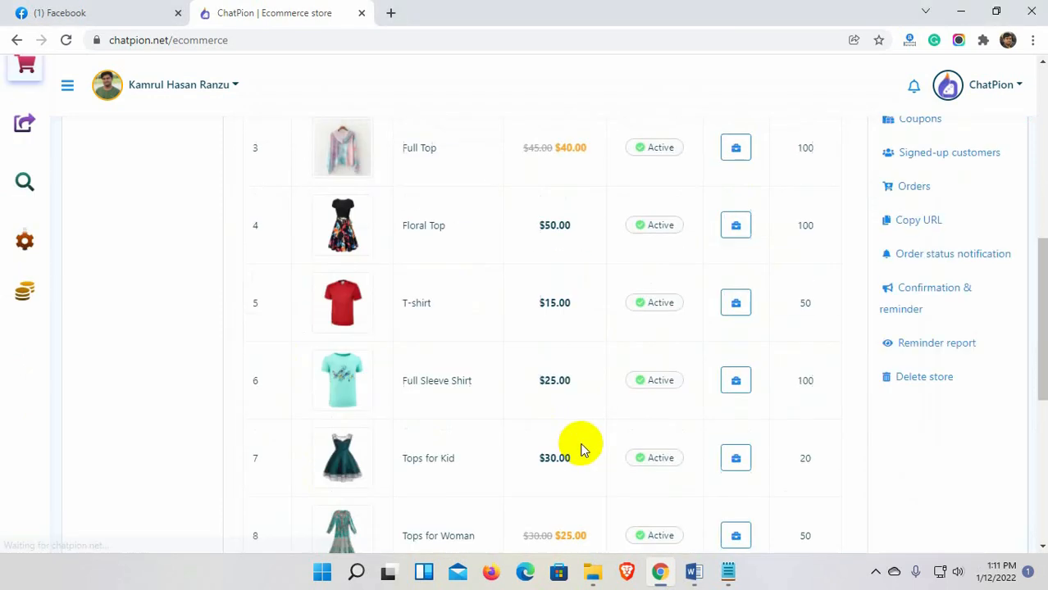
Preview the Galaxy Fashion storefront in a new tab, then return to the admin's Delivery points.
{"action": "scroll", "coordinate": [943, 446], "scroll_direction": "down", "scroll_amount": 2}
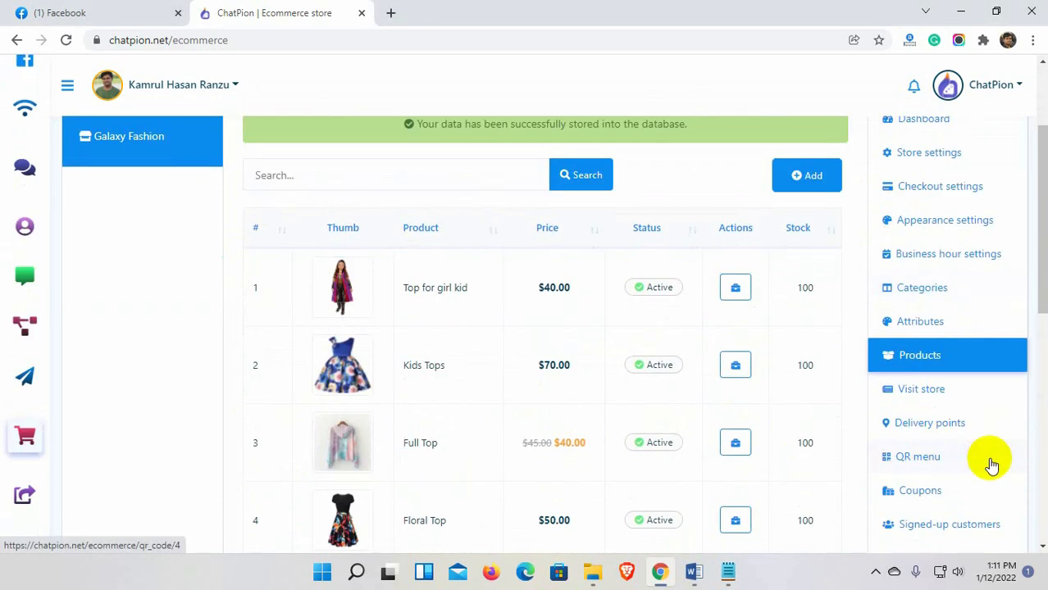
{"action": "left_click", "coordinate": [921, 390]}
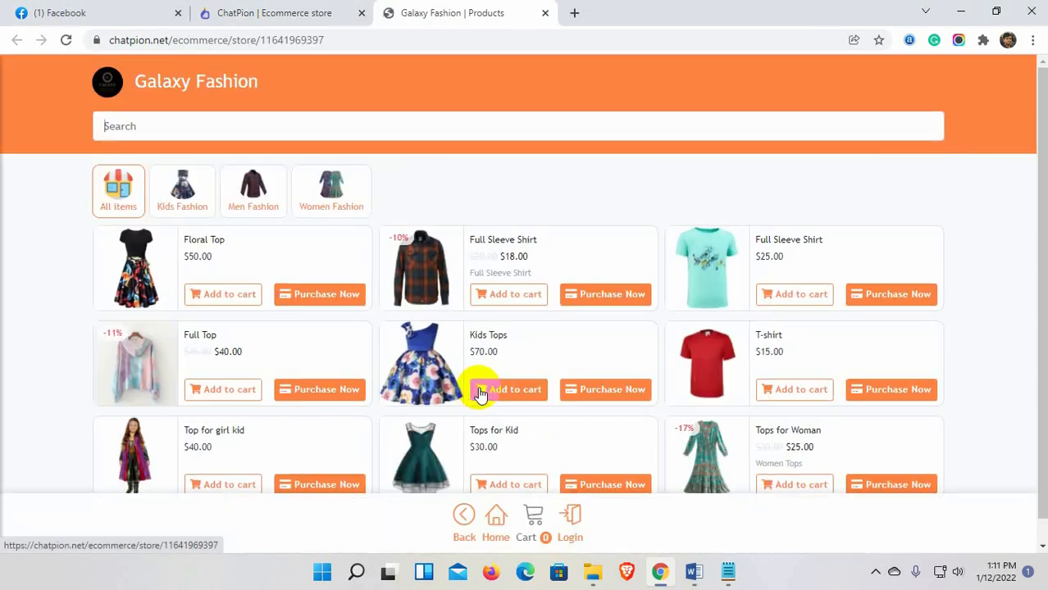
{"action": "scroll", "coordinate": [481, 394], "scroll_direction": "down", "scroll_amount": 2}
{"action": "scroll", "coordinate": [510, 196], "scroll_direction": "up", "scroll_amount": 2}
{"action": "scroll", "coordinate": [512, 197], "scroll_direction": "down", "scroll_amount": 2}
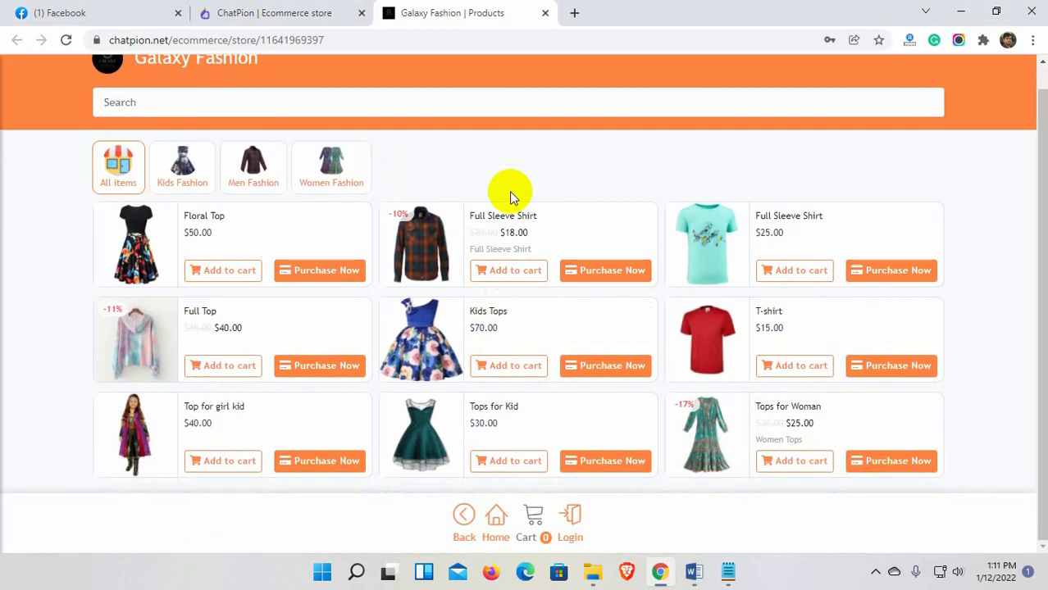
{"action": "scroll", "coordinate": [512, 197], "scroll_direction": "up", "scroll_amount": 2}
{"action": "left_click", "coordinate": [320, 12]}
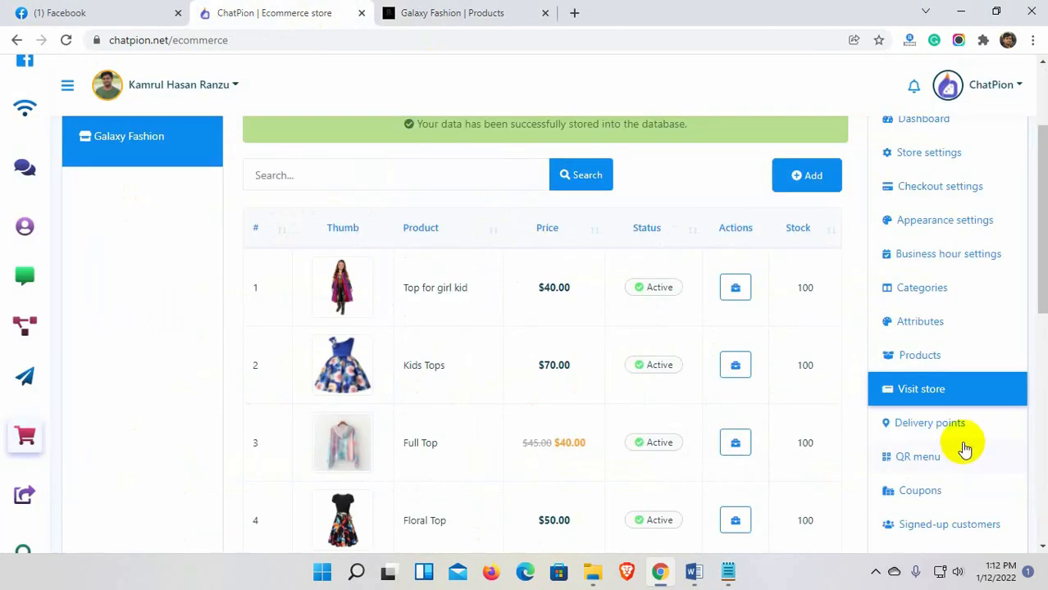
{"action": "left_click", "coordinate": [925, 426]}
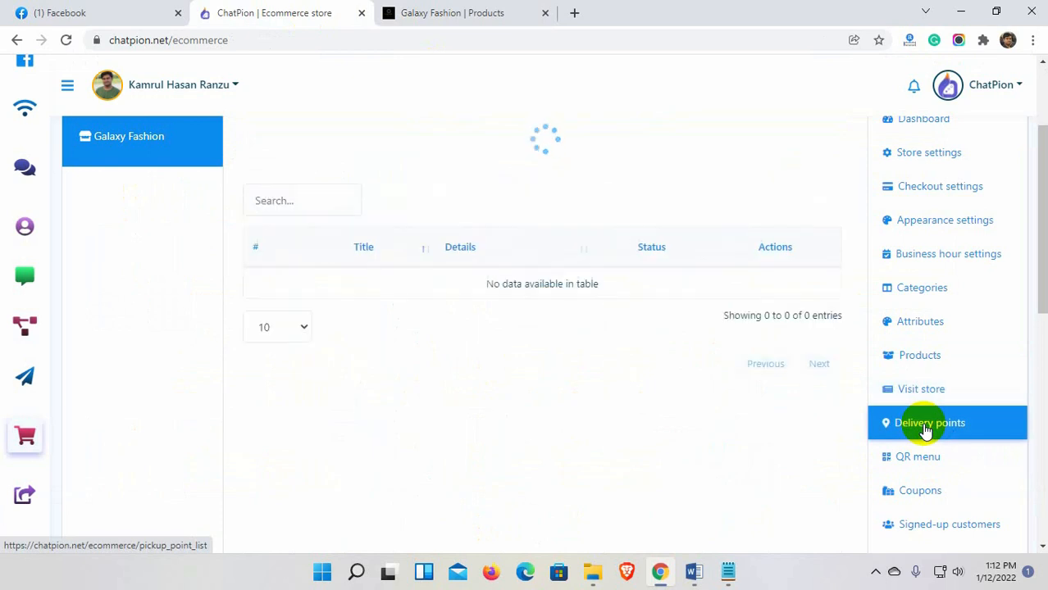
{"action": "scroll", "coordinate": [611, 430], "scroll_direction": "up", "scroll_amount": 2}
{"action": "left_click", "coordinate": [807, 278]}
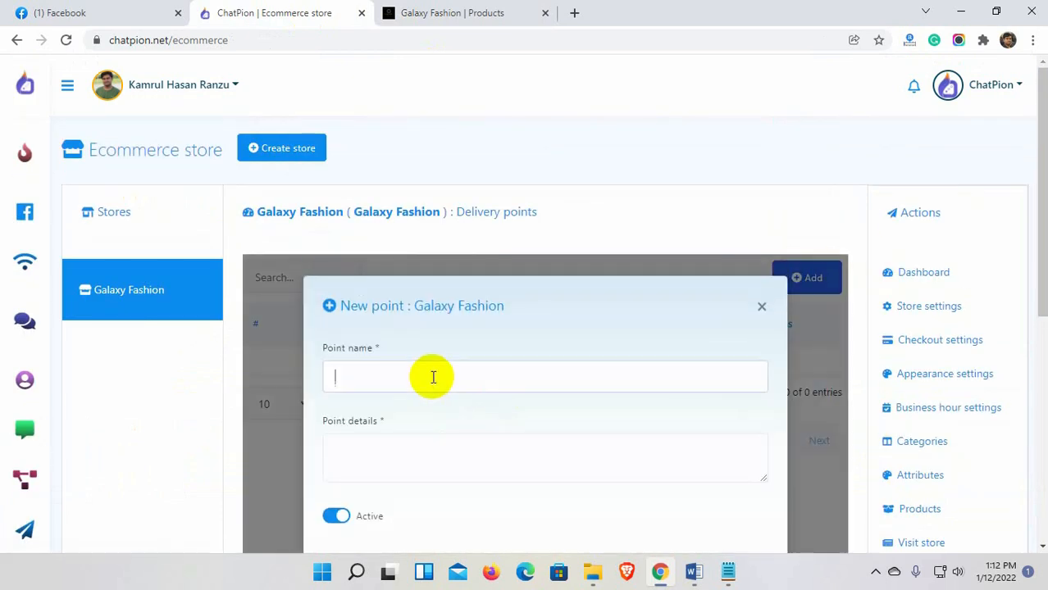
{"action": "left_click", "coordinate": [431, 458]}
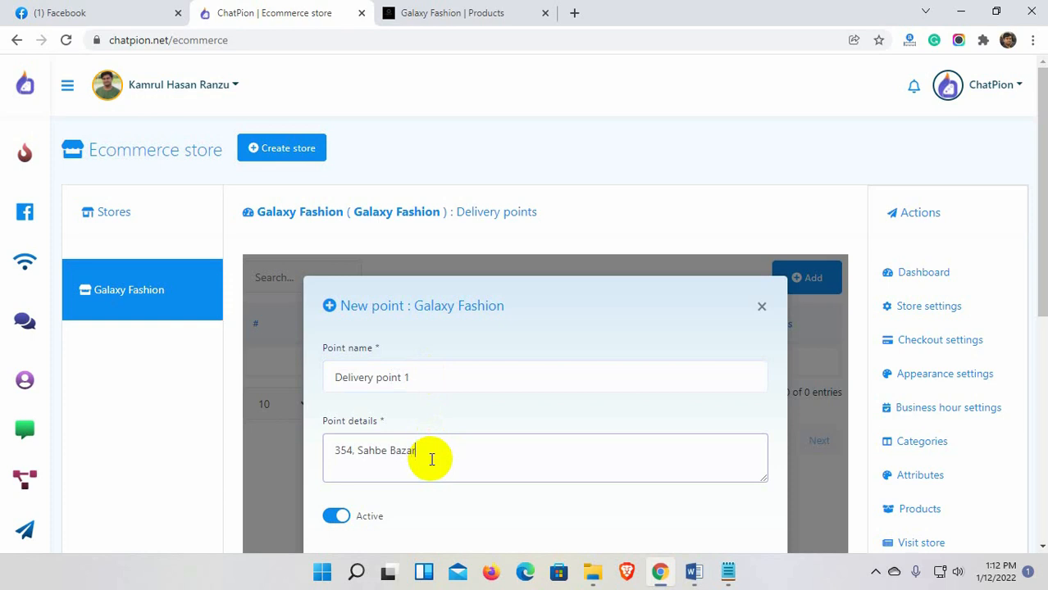
{"action": "scroll", "coordinate": [432, 459], "scroll_direction": "down", "scroll_amount": 1}
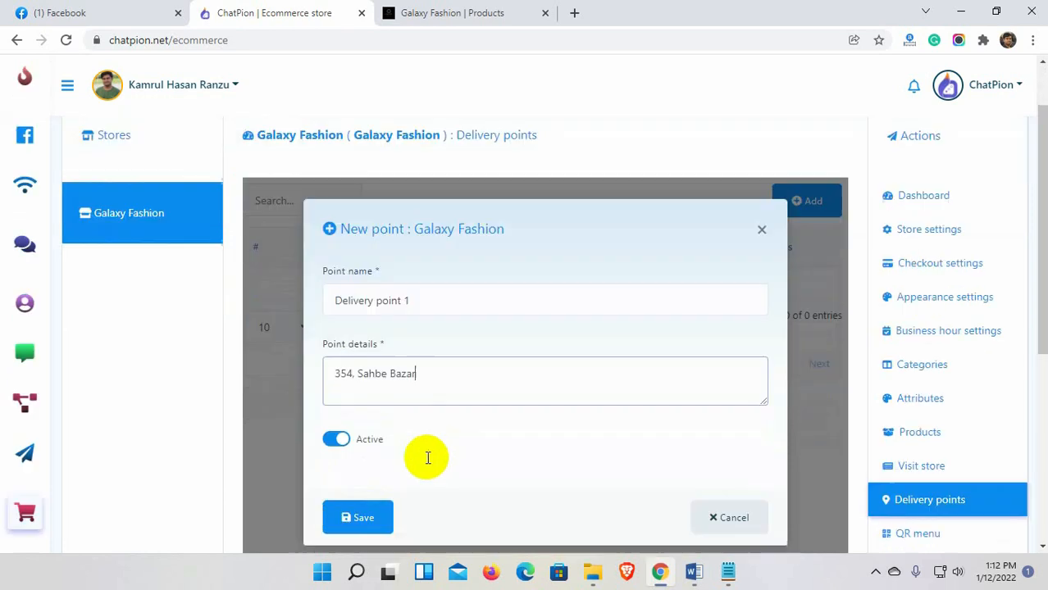
{"action": "left_click", "coordinate": [356, 516]}
{"action": "scroll", "coordinate": [947, 484], "scroll_direction": "down", "scroll_amount": 1}
{"action": "left_click", "coordinate": [920, 459]}
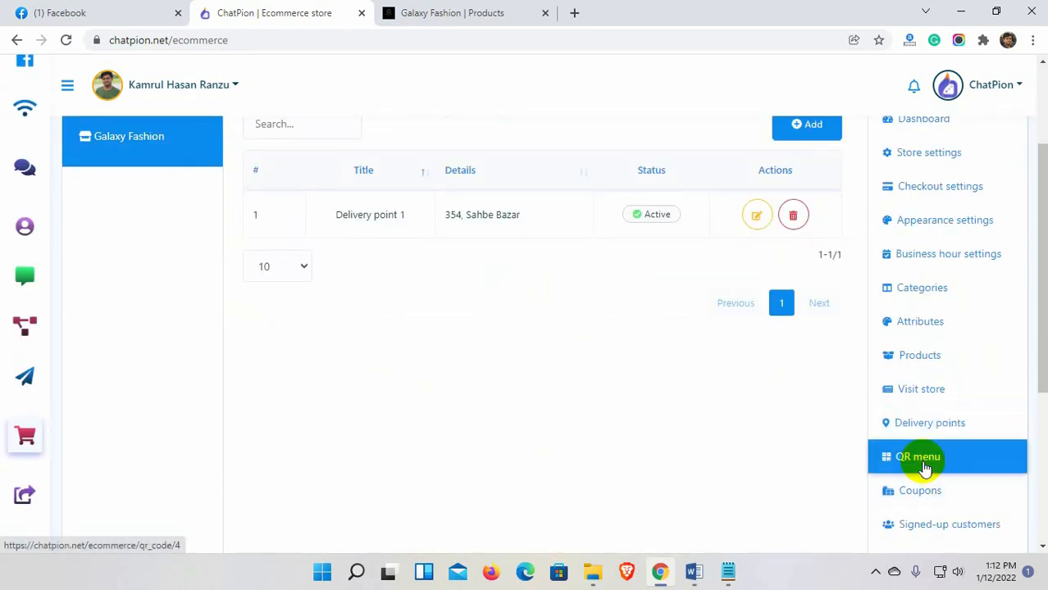
Review the store's Messenger and outside QR codes, then go to the Coupons list.
{"action": "scroll", "coordinate": [324, 295], "scroll_direction": "up", "scroll_amount": 1}
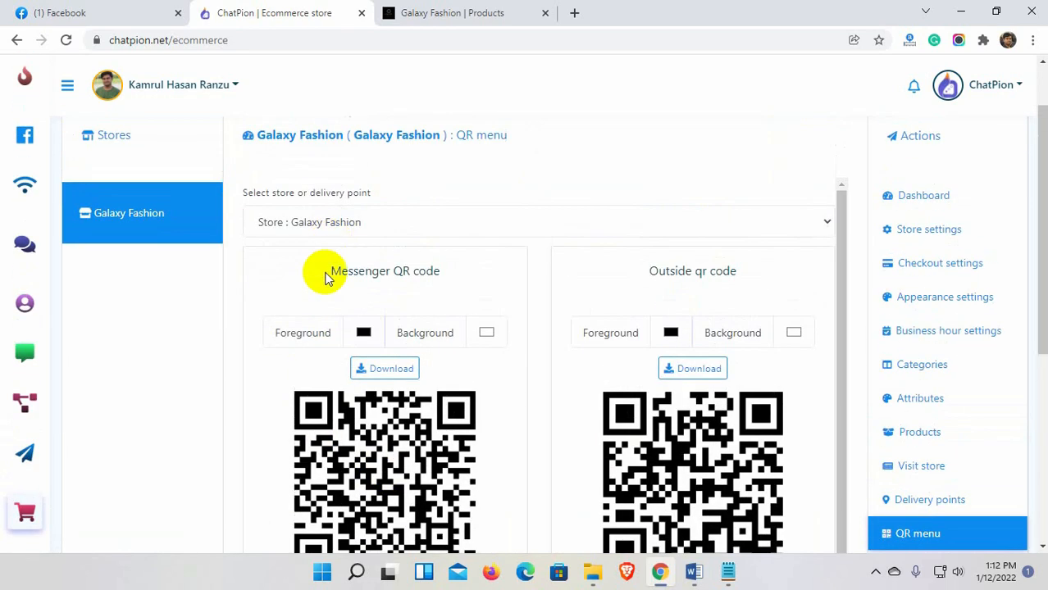
{"action": "left_click_drag", "start_coordinate": [332, 273], "coordinate": [437, 274]}
{"action": "left_click_drag", "start_coordinate": [659, 272], "coordinate": [773, 270]}
{"action": "left_click", "coordinate": [772, 269]}
{"action": "scroll", "coordinate": [575, 300], "scroll_direction": "down", "scroll_amount": 2}
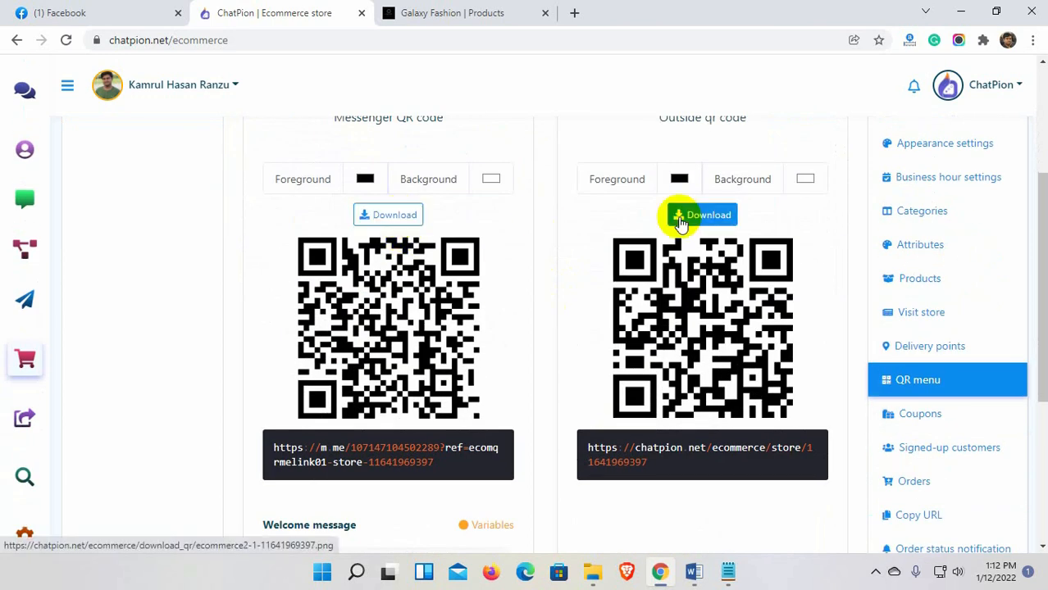
{"action": "left_click", "coordinate": [922, 417]}
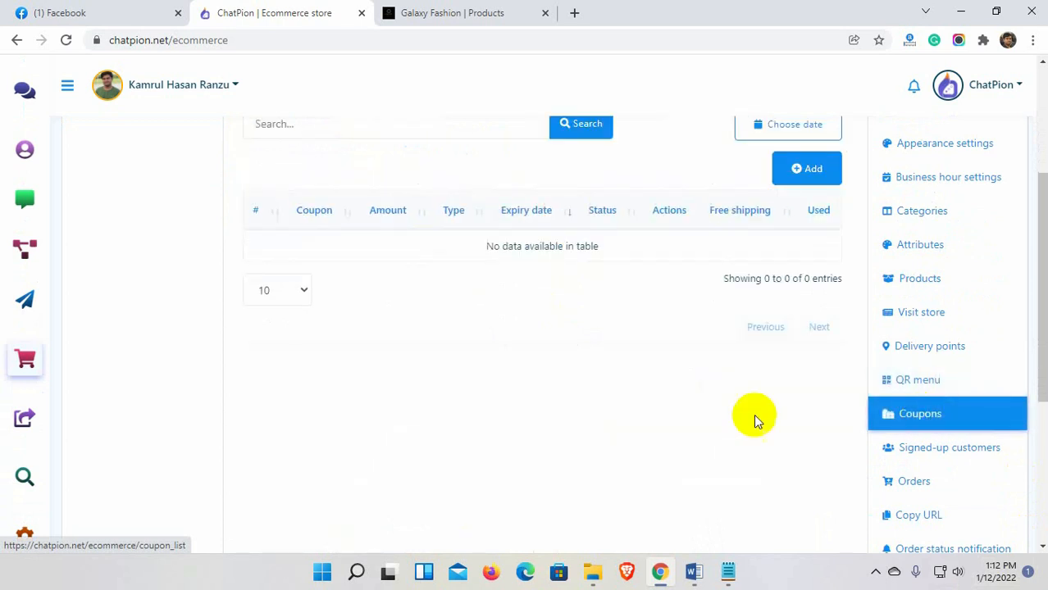
Start a new coupon, adding then removing Full Sleeve Shirt and Kids Tops so it covers all products.
{"action": "left_click", "coordinate": [806, 322]}
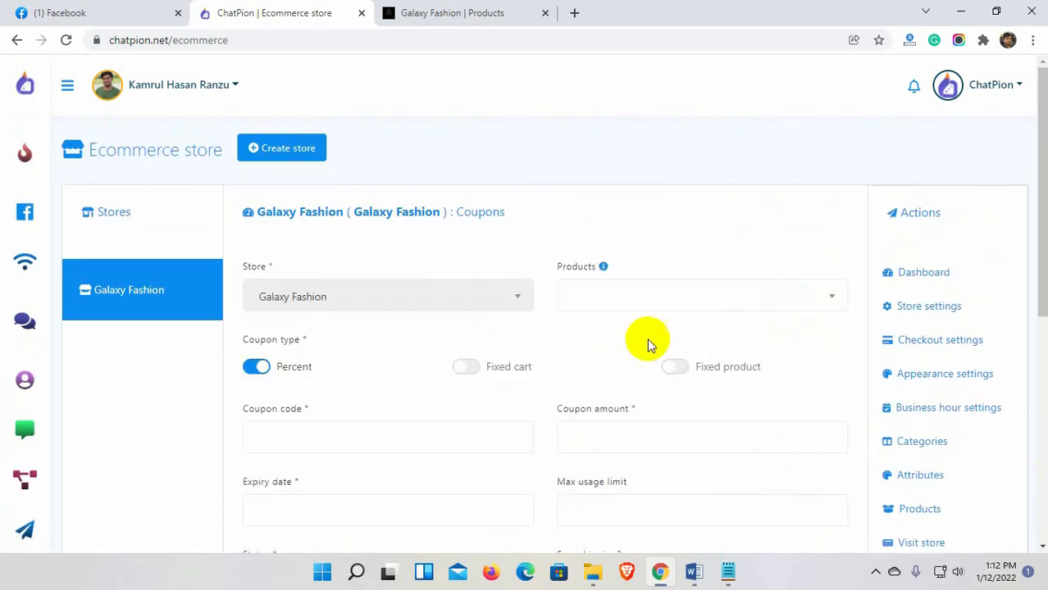
{"action": "left_click", "coordinate": [583, 297]}
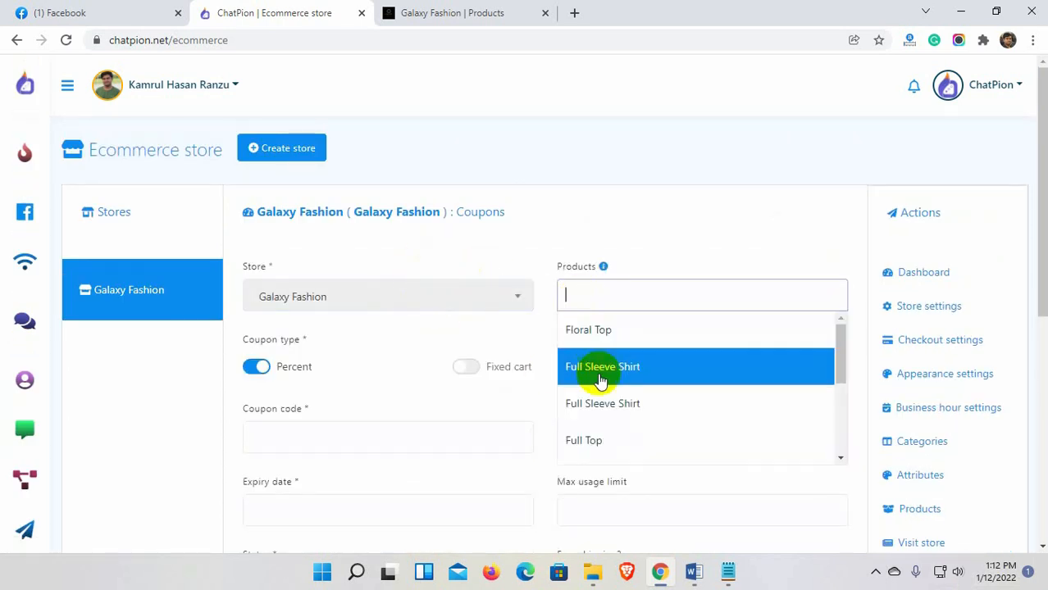
{"action": "scroll", "coordinate": [611, 422], "scroll_direction": "down", "scroll_amount": 5}
{"action": "scroll", "coordinate": [613, 430], "scroll_direction": "up", "scroll_amount": 5}
{"action": "left_click", "coordinate": [624, 366]}
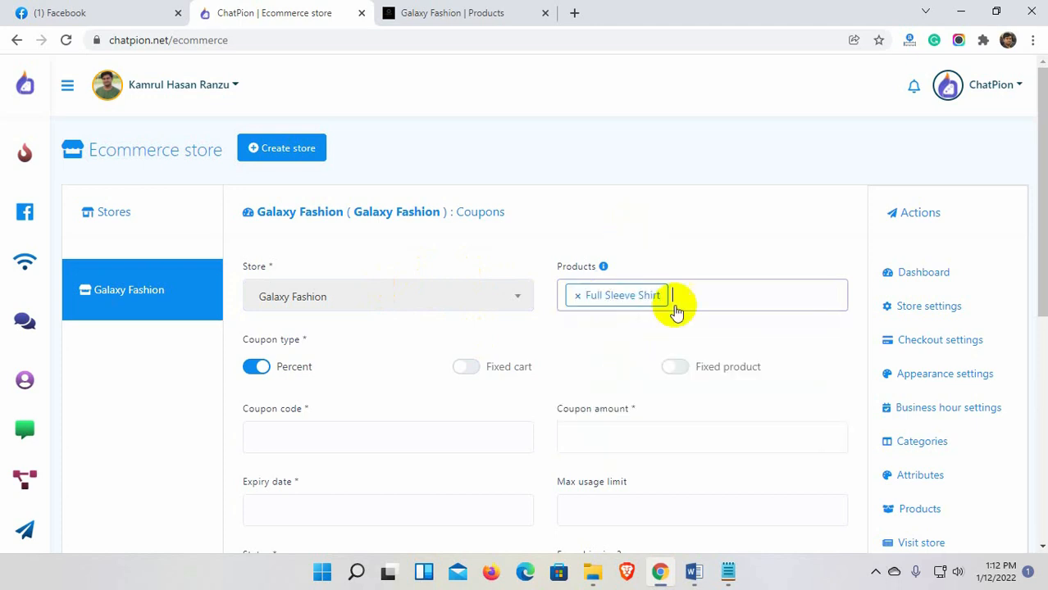
{"action": "left_click", "coordinate": [675, 310]}
{"action": "left_click", "coordinate": [634, 440]}
{"action": "scroll", "coordinate": [402, 356], "scroll_direction": "down", "scroll_amount": 1}
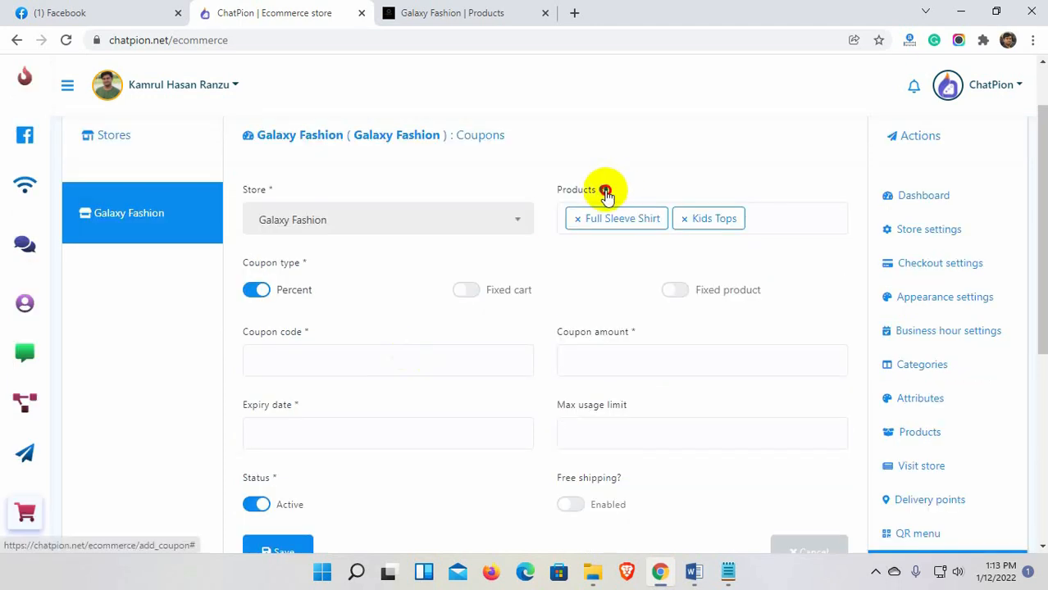
{"action": "mouse_move", "coordinate": [604, 194]}
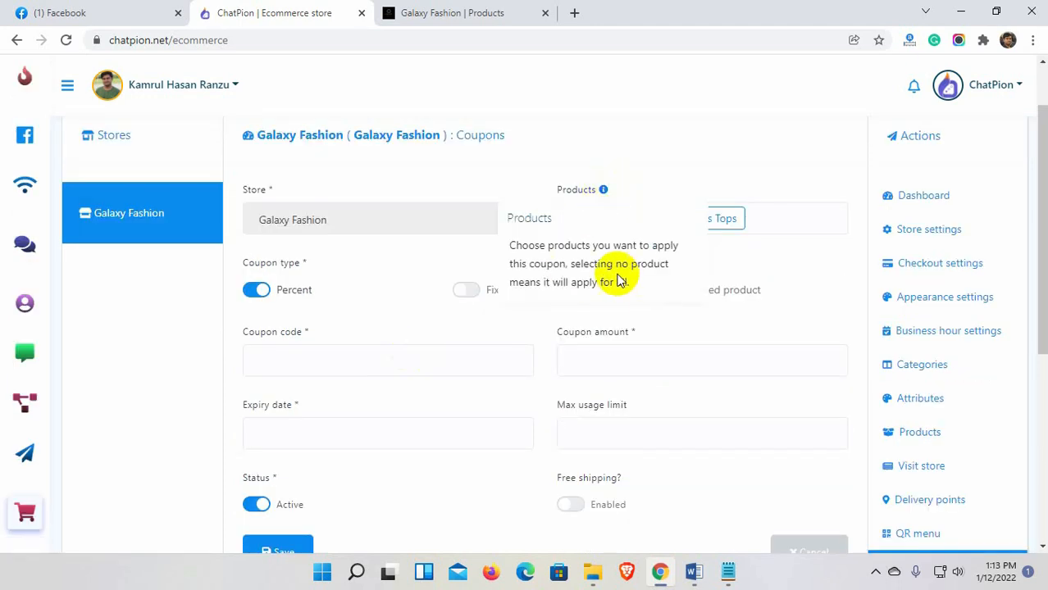
{"action": "left_click", "coordinate": [573, 218]}
{"action": "left_click", "coordinate": [573, 218]}
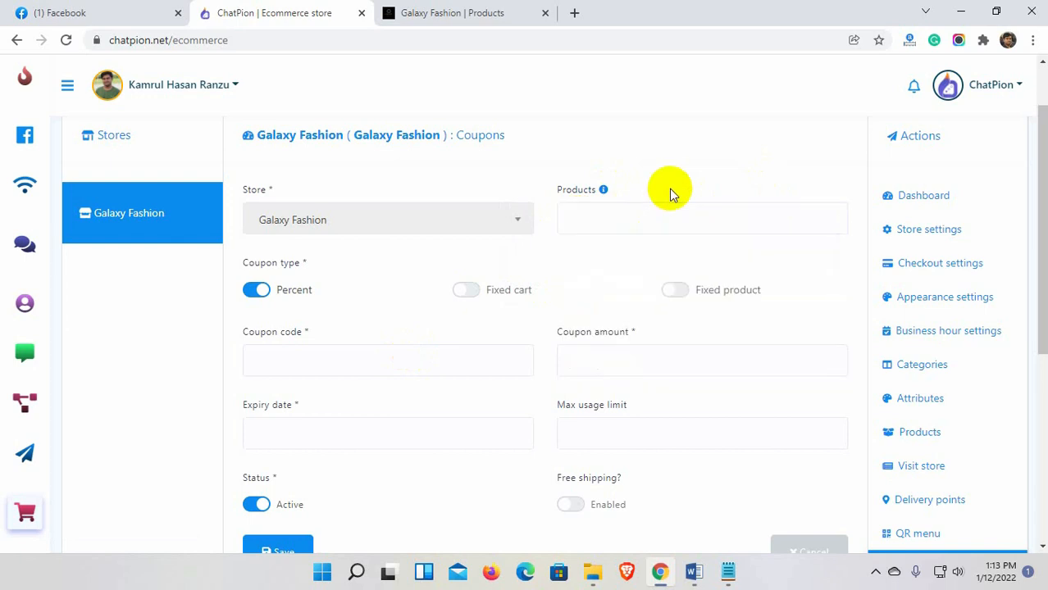
Enter coupon code SALE2022 with amount 10 and expiry date January 31, 2022.
{"action": "left_click", "coordinate": [321, 354]}
{"action": "type", "text": "SALE2022"}
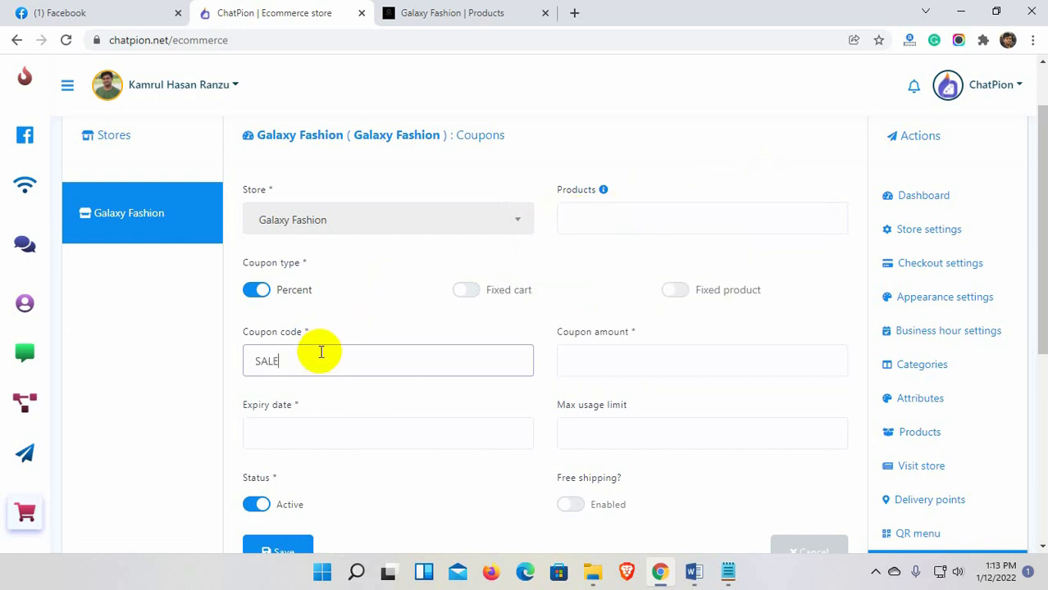
{"action": "left_click", "coordinate": [594, 362]}
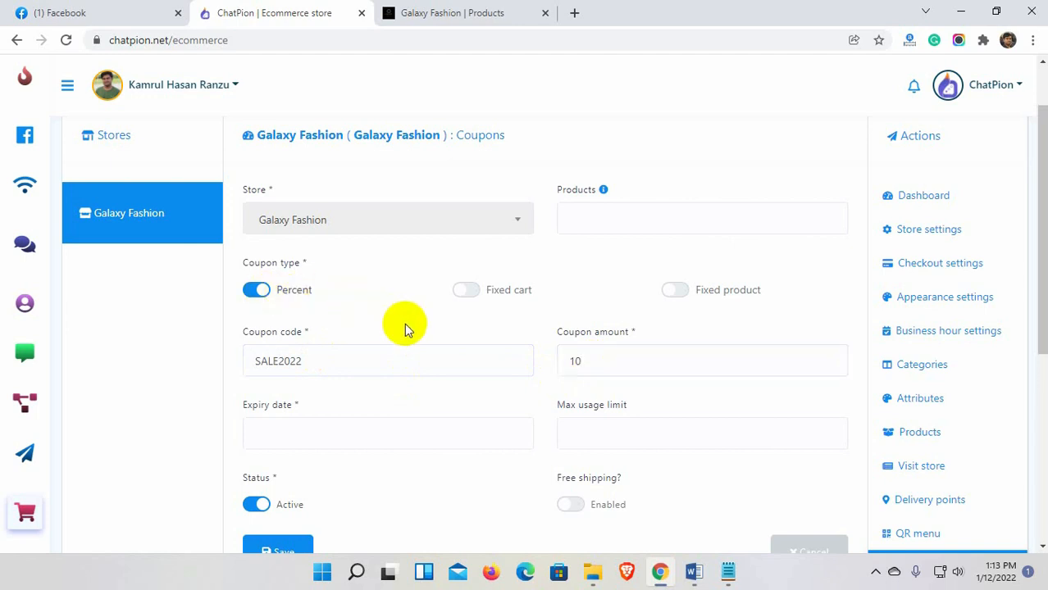
{"action": "scroll", "coordinate": [142, 378], "scroll_direction": "down", "scroll_amount": 1}
{"action": "left_click", "coordinate": [349, 358]}
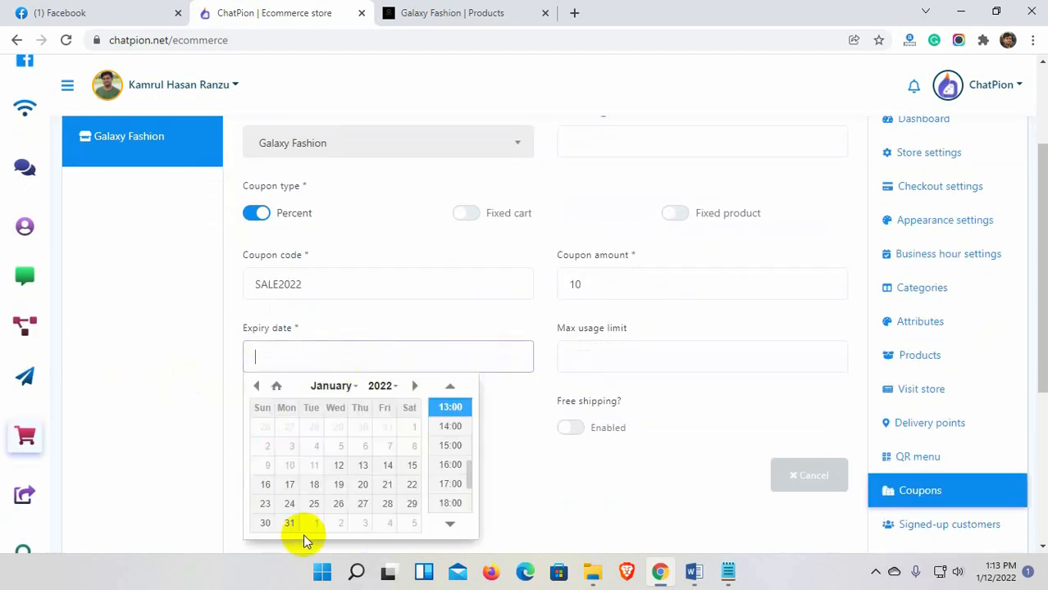
{"action": "left_click", "coordinate": [295, 525]}
{"action": "left_click", "coordinate": [535, 465]}
Set the max usage limit to 100, save the coupon, and view the signed-up customers.
{"action": "left_click", "coordinate": [562, 356]}
{"action": "type", "text": "100"}
{"action": "left_click", "coordinate": [477, 408]}
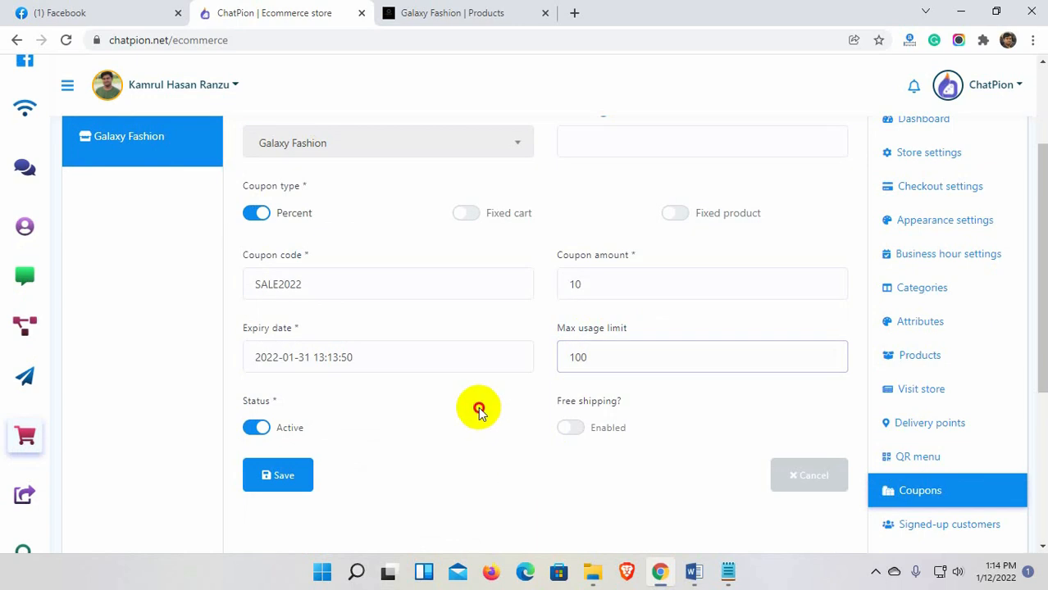
{"action": "left_click", "coordinate": [278, 476]}
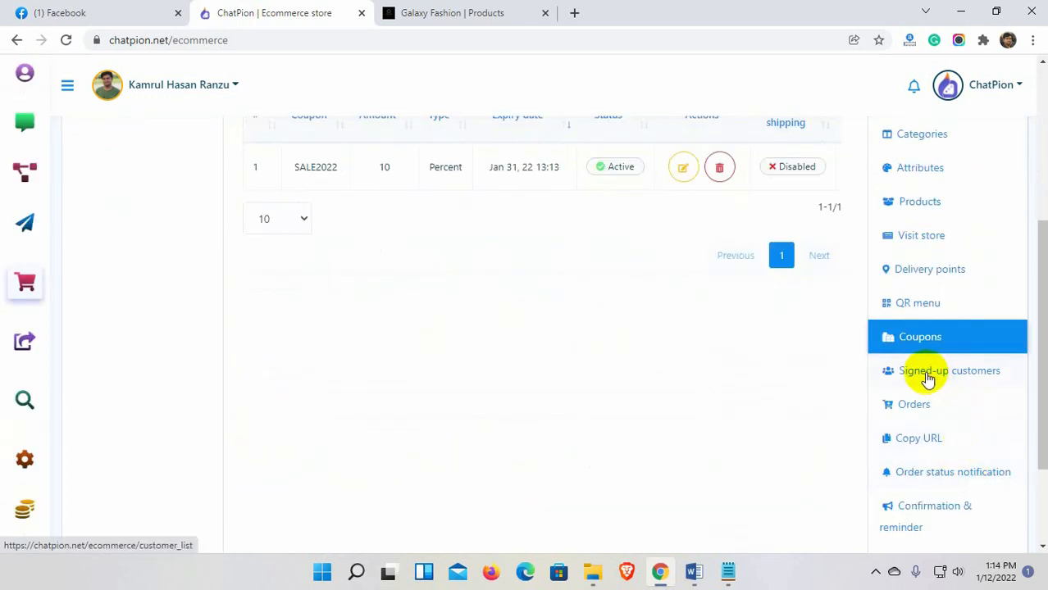
{"action": "left_click", "coordinate": [930, 379]}
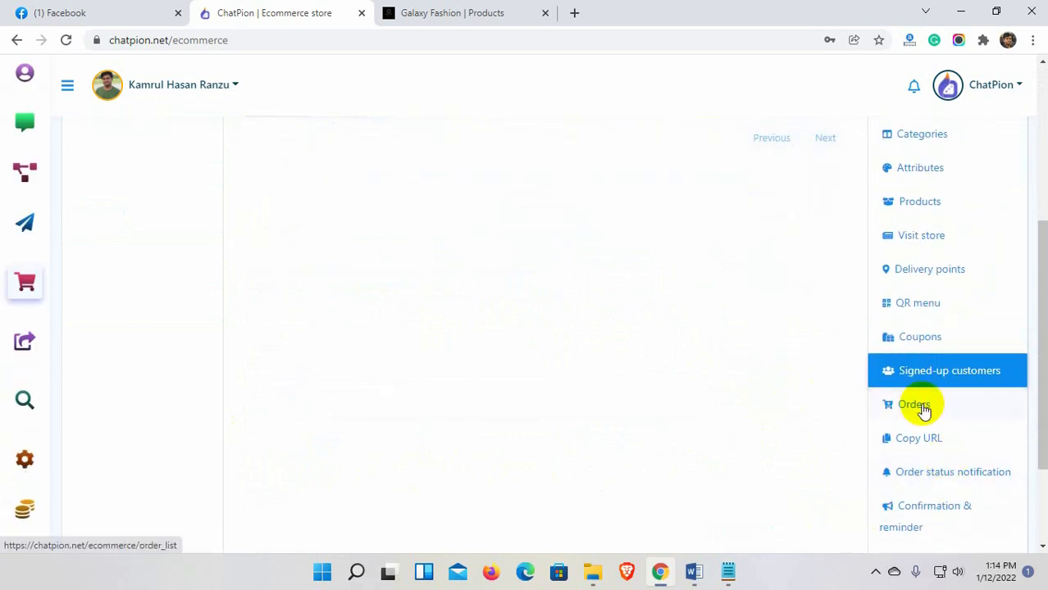
Show Galaxy Fashion's Copy URL page with the store link and the Kids, Men and Women Fashion category links.
{"action": "left_click", "coordinate": [918, 443]}
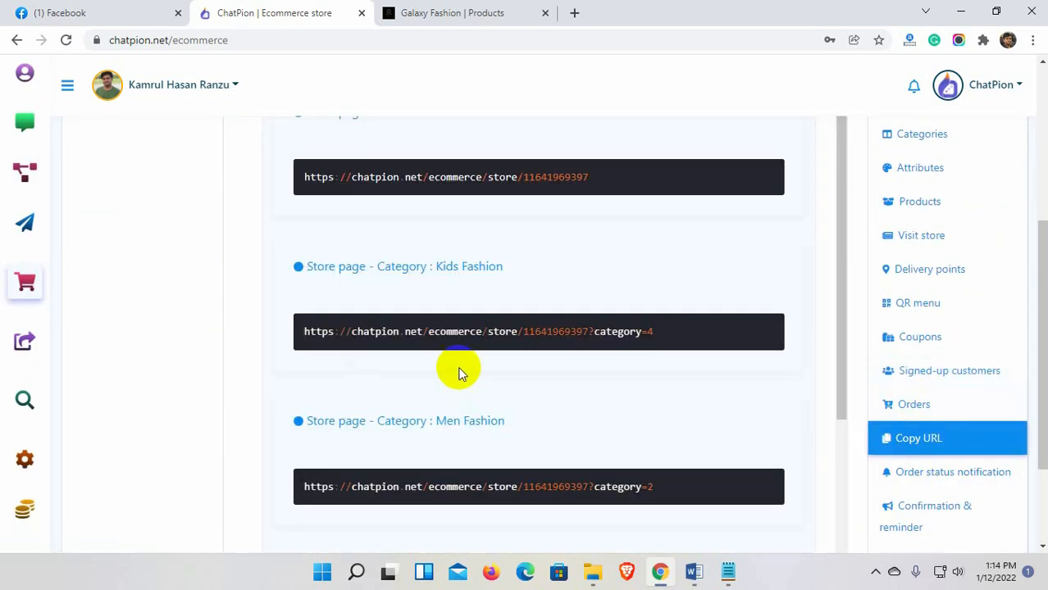
{"action": "triple_click", "coordinate": [390, 342]}
{"action": "scroll", "coordinate": [597, 351], "scroll_direction": "down", "scroll_amount": 6}
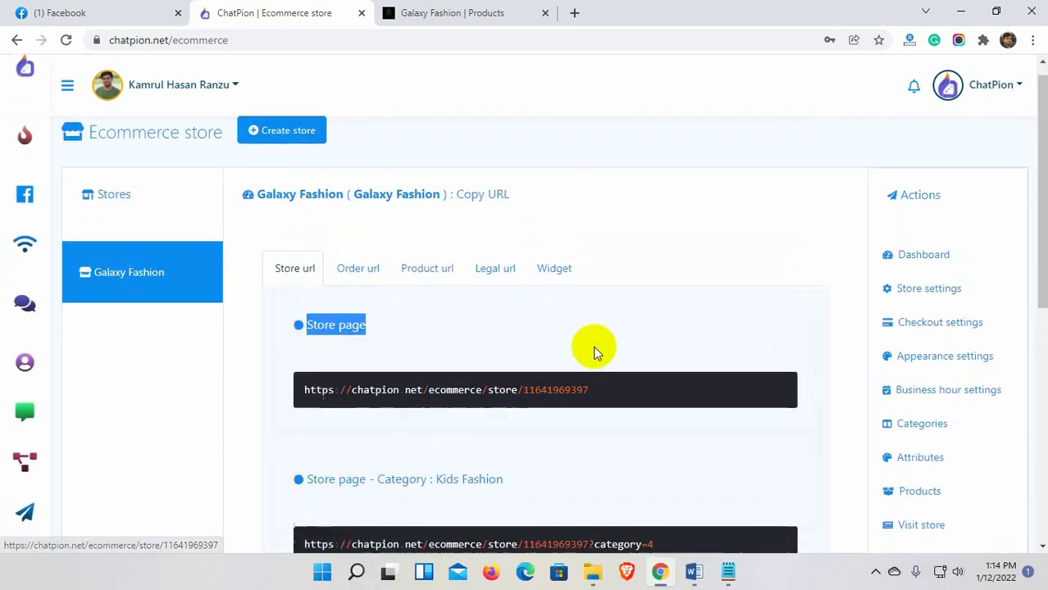
{"action": "scroll", "coordinate": [719, 335], "scroll_direction": "up", "scroll_amount": 2}
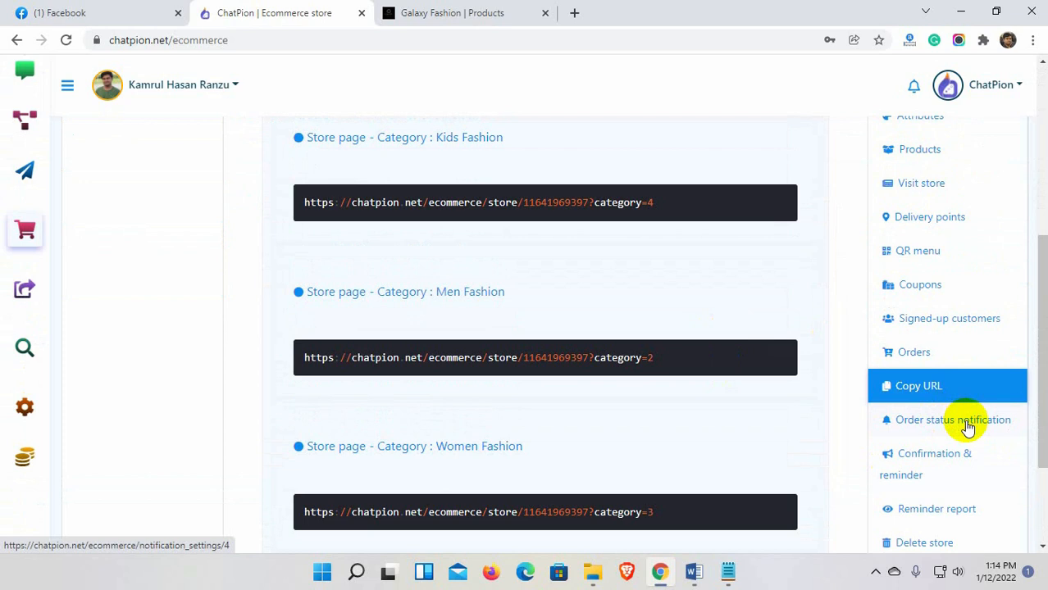
Open the order confirmation and reminder settings and review the Messenger confirmation message.
{"action": "left_click", "coordinate": [943, 466]}
{"action": "scroll", "coordinate": [180, 402], "scroll_direction": "up", "scroll_amount": 2}
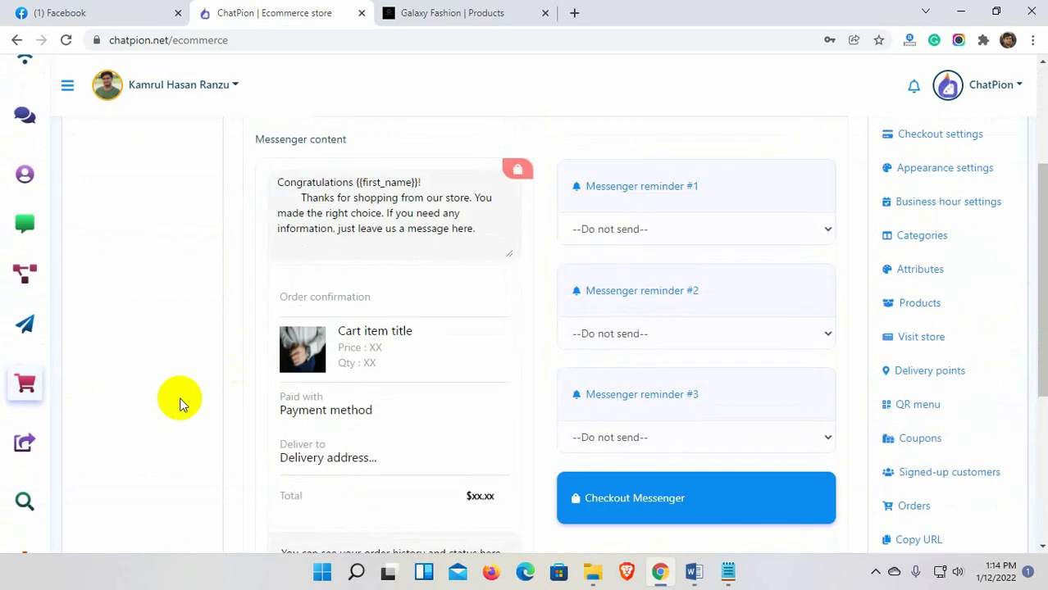
{"action": "scroll", "coordinate": [180, 403], "scroll_direction": "up", "scroll_amount": 1}
{"action": "left_click_drag", "start_coordinate": [259, 216], "coordinate": [379, 216]}
{"action": "left_click", "coordinate": [295, 252]}
{"action": "scroll", "coordinate": [361, 369], "scroll_direction": "down", "scroll_amount": 3}
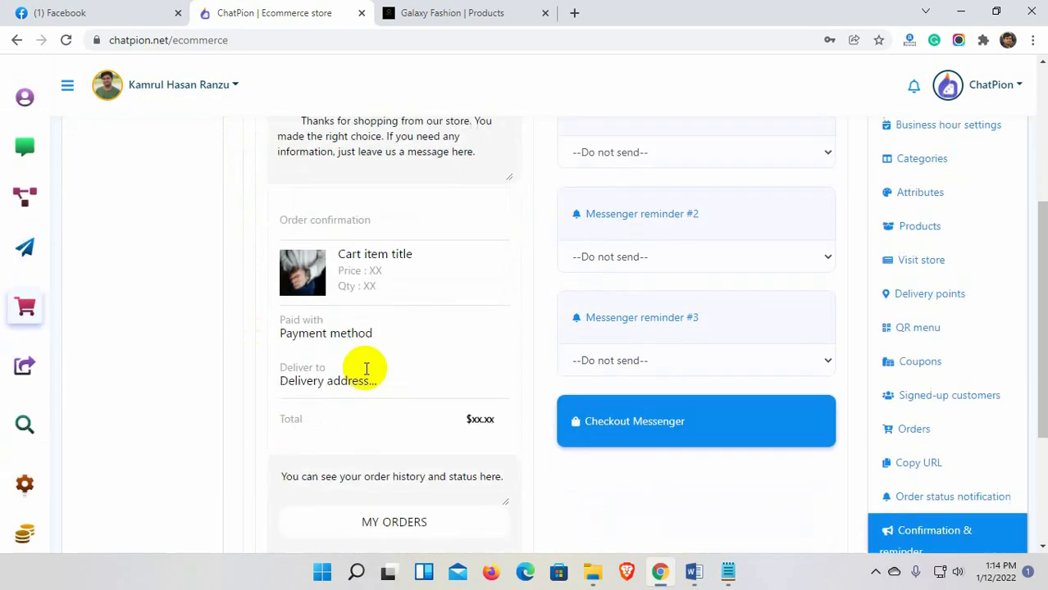
{"action": "scroll", "coordinate": [366, 369], "scroll_direction": "up", "scroll_amount": 3}
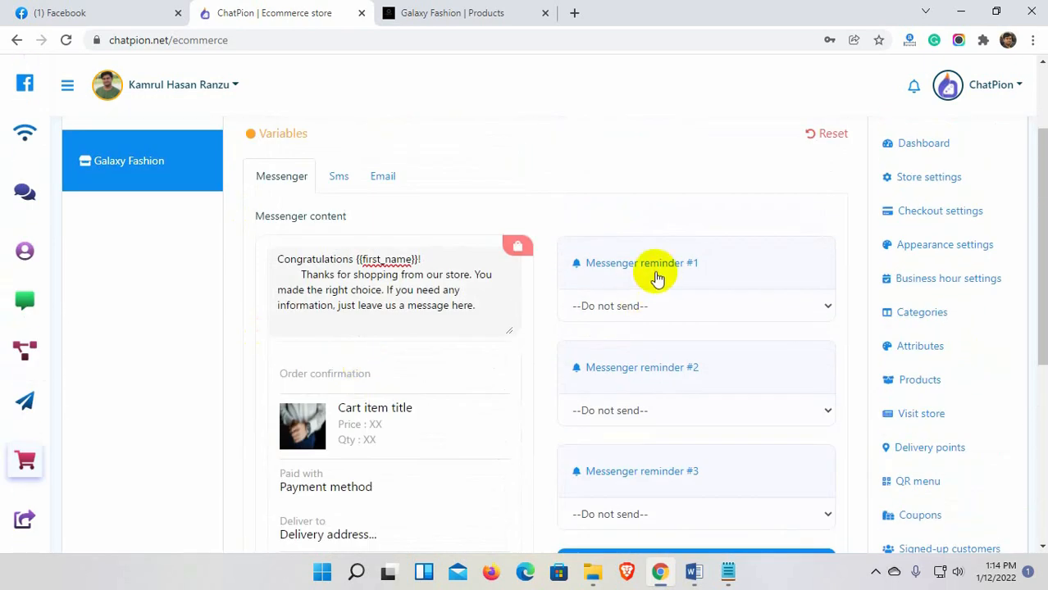
Set the Messenger reminders to After 1 hour, After 4 hours and After 15 hours, and save.
{"action": "left_click", "coordinate": [721, 303]}
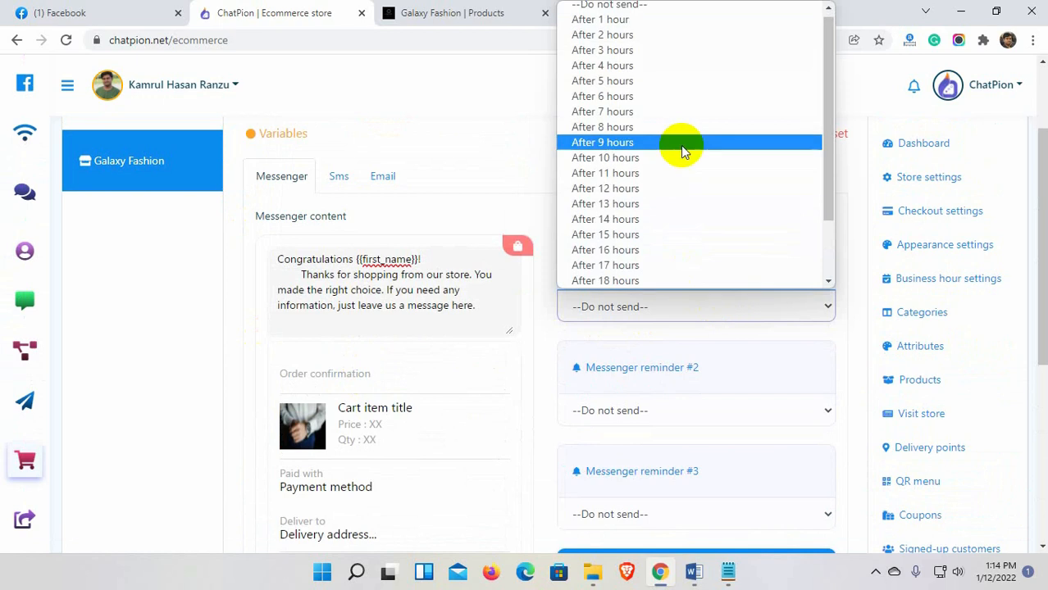
{"action": "left_click", "coordinate": [602, 19]}
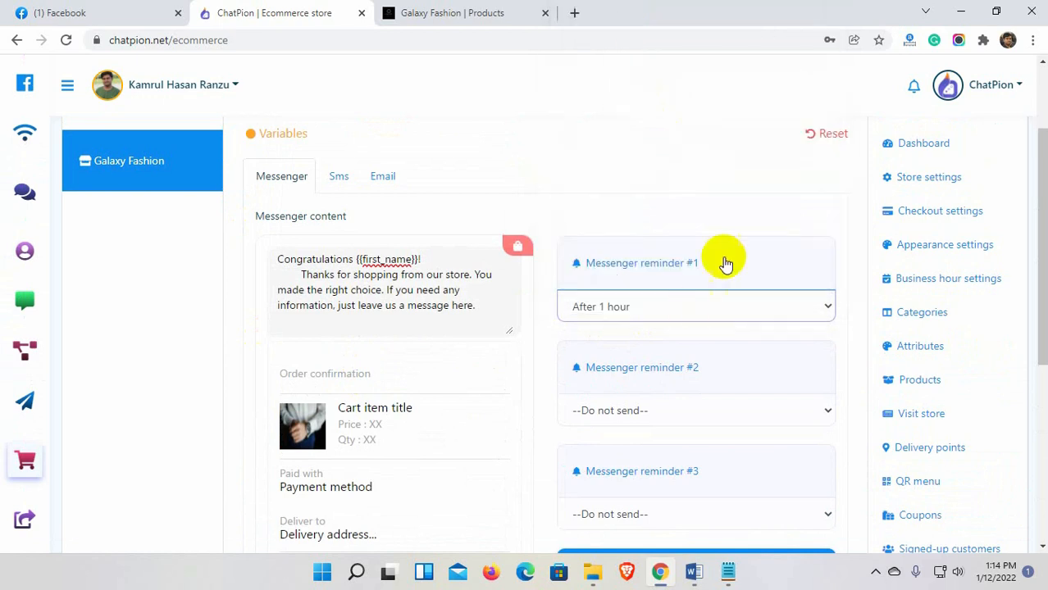
{"action": "left_click", "coordinate": [713, 410]}
{"action": "left_click", "coordinate": [650, 155]}
{"action": "scroll", "coordinate": [684, 397], "scroll_direction": "down", "scroll_amount": 2}
{"action": "left_click", "coordinate": [684, 362]}
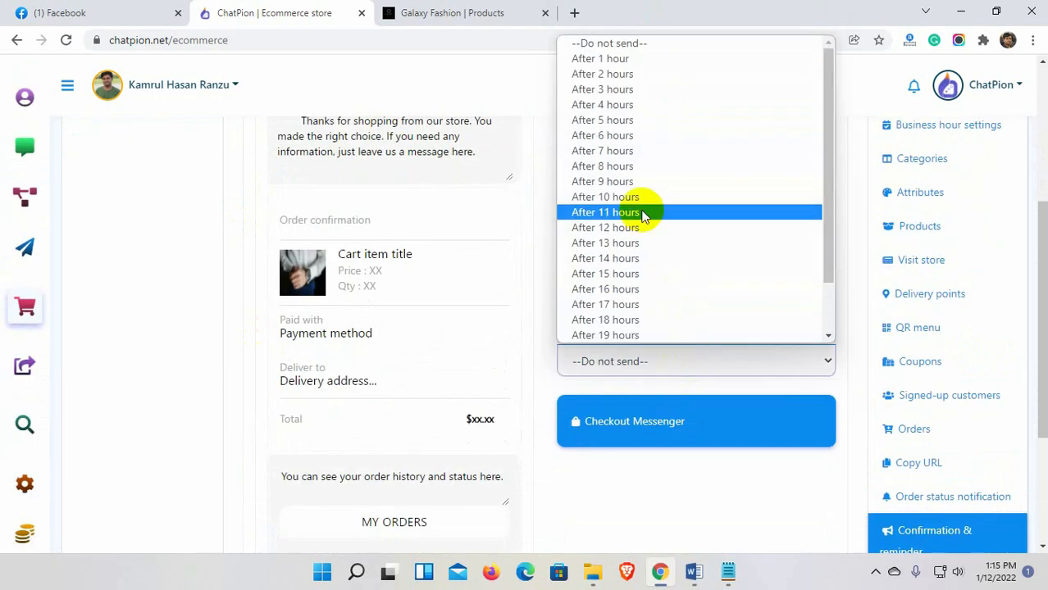
{"action": "left_click", "coordinate": [633, 241]}
{"action": "scroll", "coordinate": [695, 486], "scroll_direction": "down", "scroll_amount": 1}
{"action": "scroll", "coordinate": [695, 486], "scroll_direction": "down", "scroll_amount": 2}
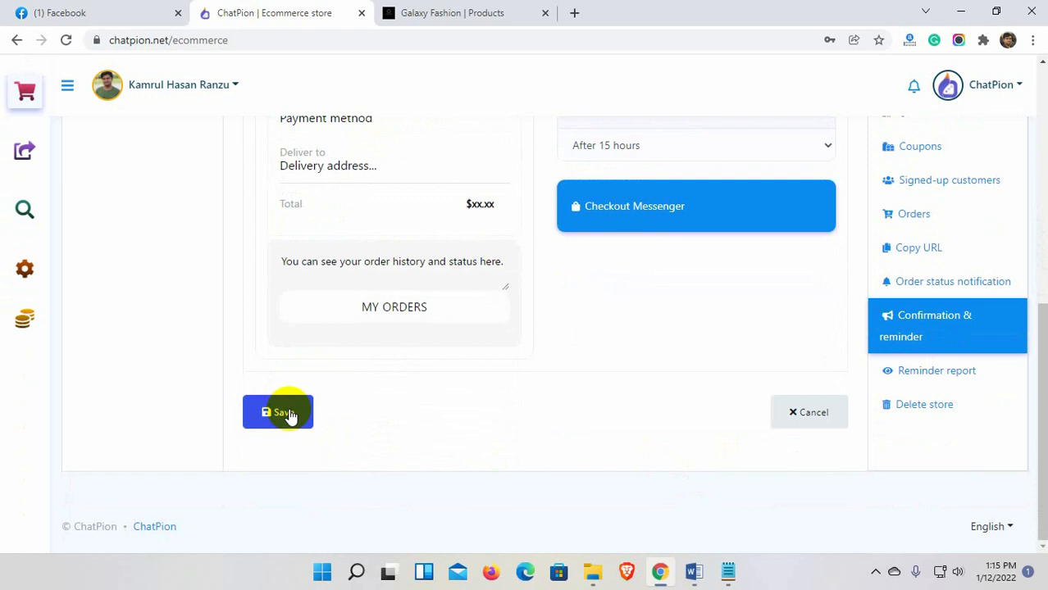
{"action": "left_click", "coordinate": [283, 414]}
{"action": "left_click", "coordinate": [585, 292]}
{"action": "scroll", "coordinate": [853, 460], "scroll_direction": "down", "scroll_amount": 3}
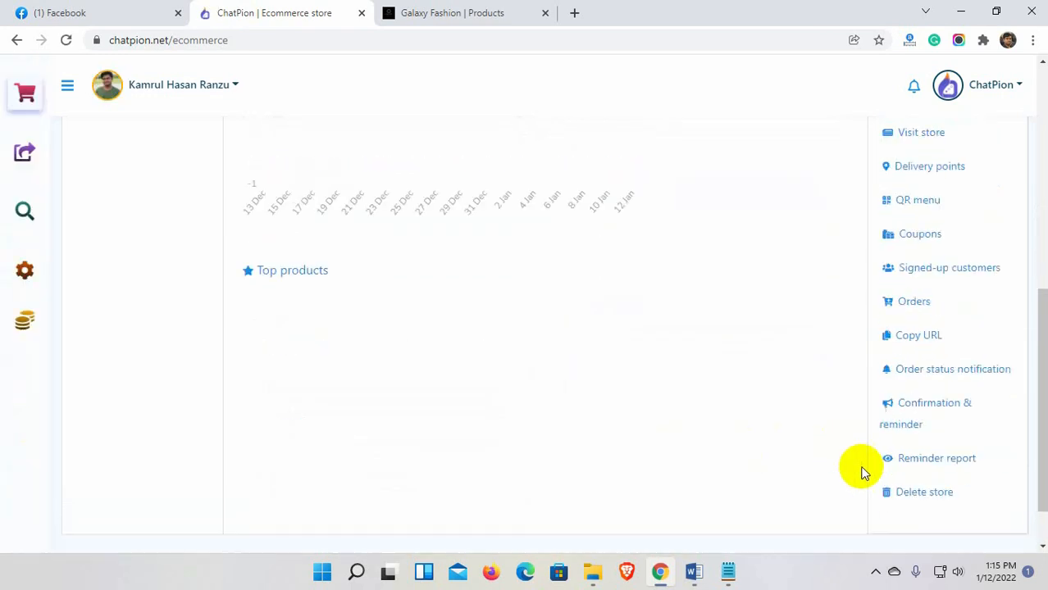
Check the empty Reminder report and close it.
{"action": "left_click", "coordinate": [931, 400]}
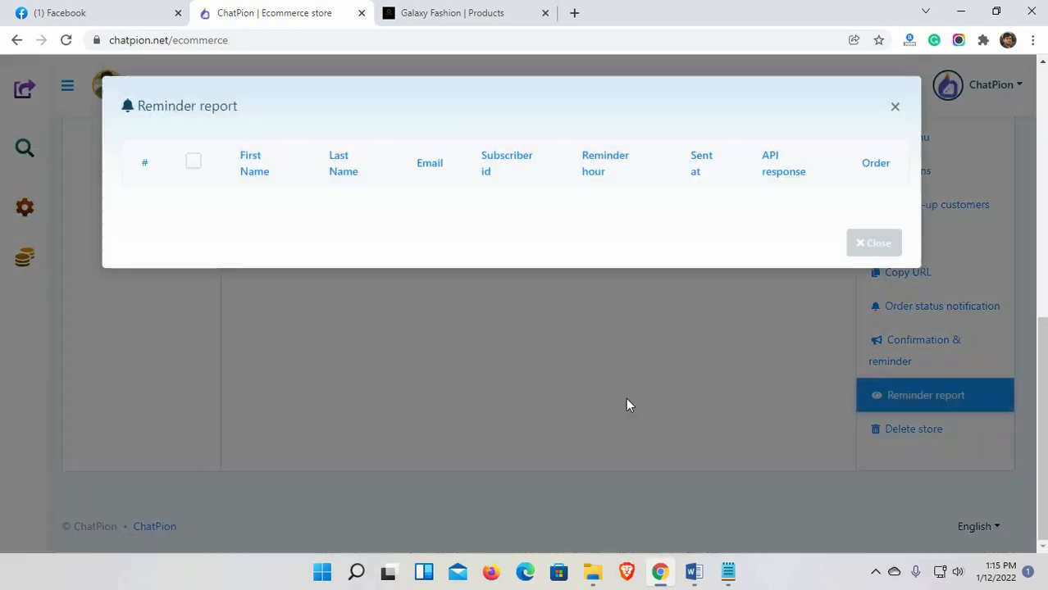
{"action": "left_click", "coordinate": [815, 385]}
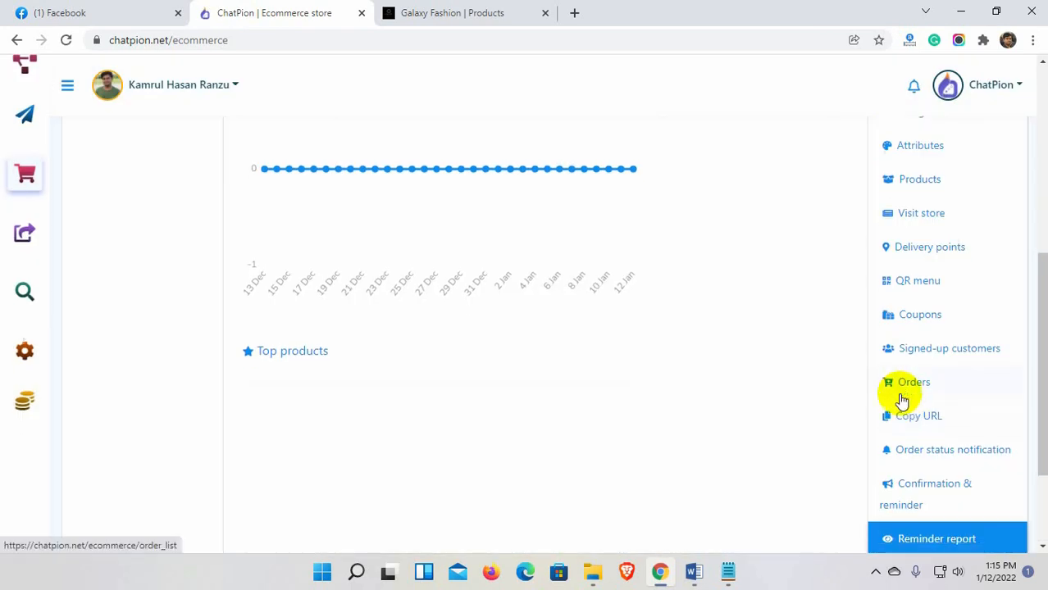
{"action": "scroll", "coordinate": [878, 396], "scroll_direction": "down", "scroll_amount": 2}
{"action": "scroll", "coordinate": [621, 402], "scroll_direction": "up", "scroll_amount": 7}
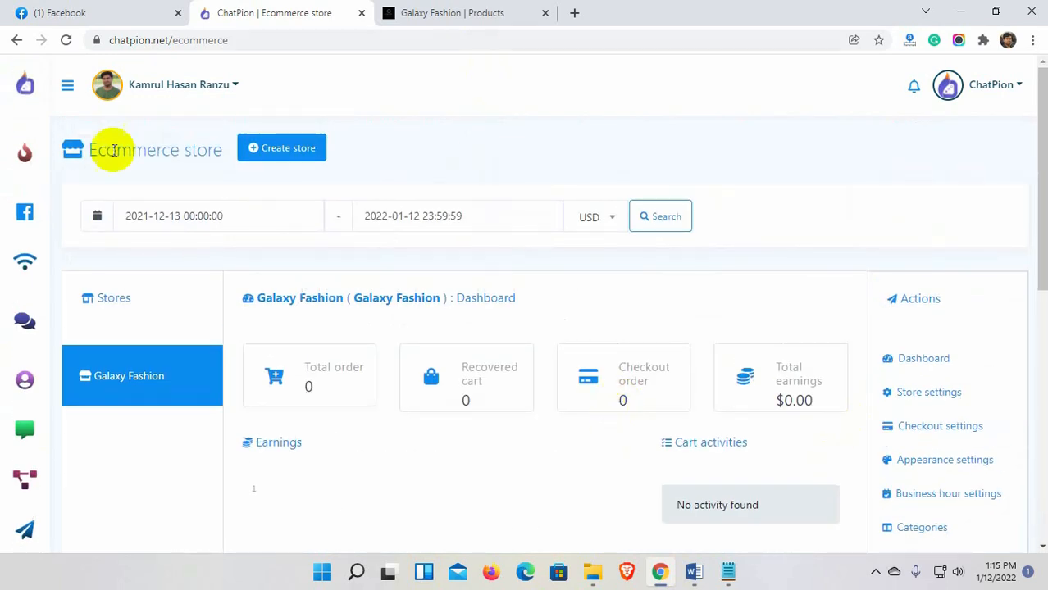
Create a new bot flow for the Galaxy Fashion page from the Bot Manager.
{"action": "left_click", "coordinate": [25, 153]}
{"action": "scroll", "coordinate": [116, 424], "scroll_direction": "down", "scroll_amount": 1}
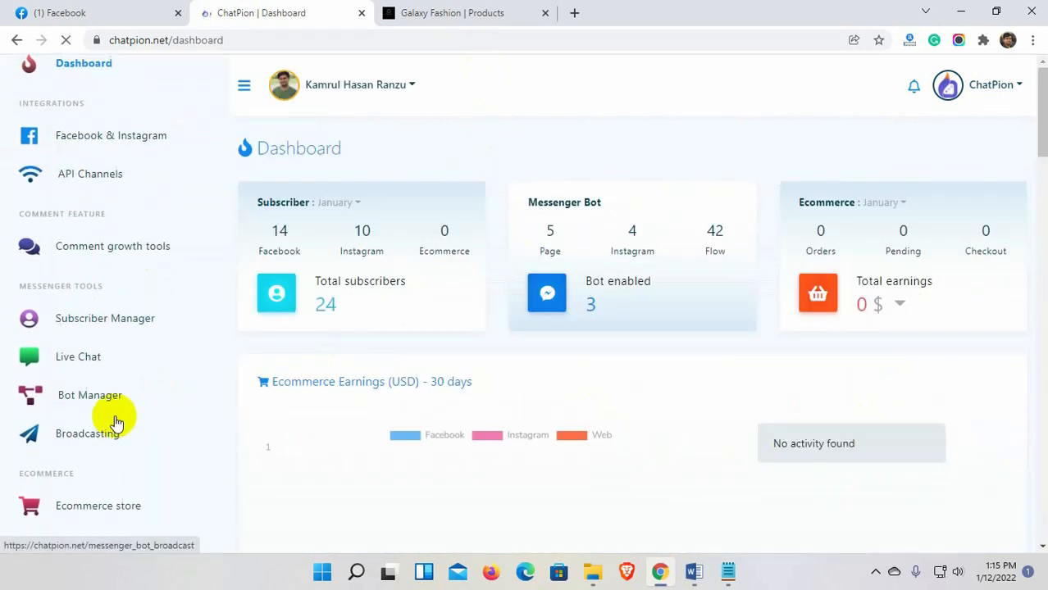
{"action": "scroll", "coordinate": [119, 421], "scroll_direction": "down", "scroll_amount": 1}
{"action": "left_click", "coordinate": [90, 295]}
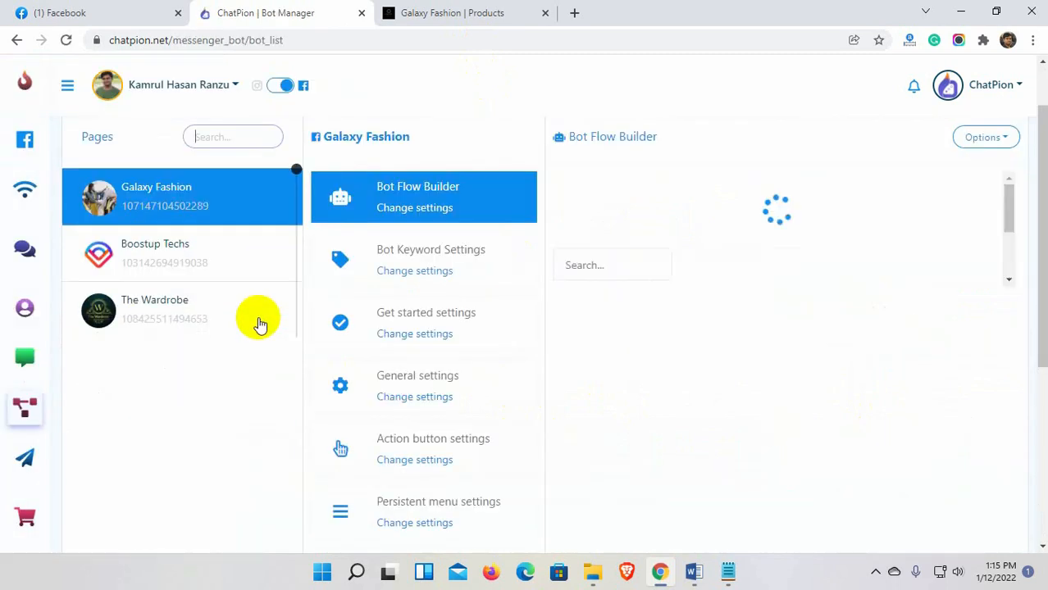
{"action": "scroll", "coordinate": [806, 423], "scroll_direction": "up", "scroll_amount": 1}
{"action": "left_click", "coordinate": [982, 267]}
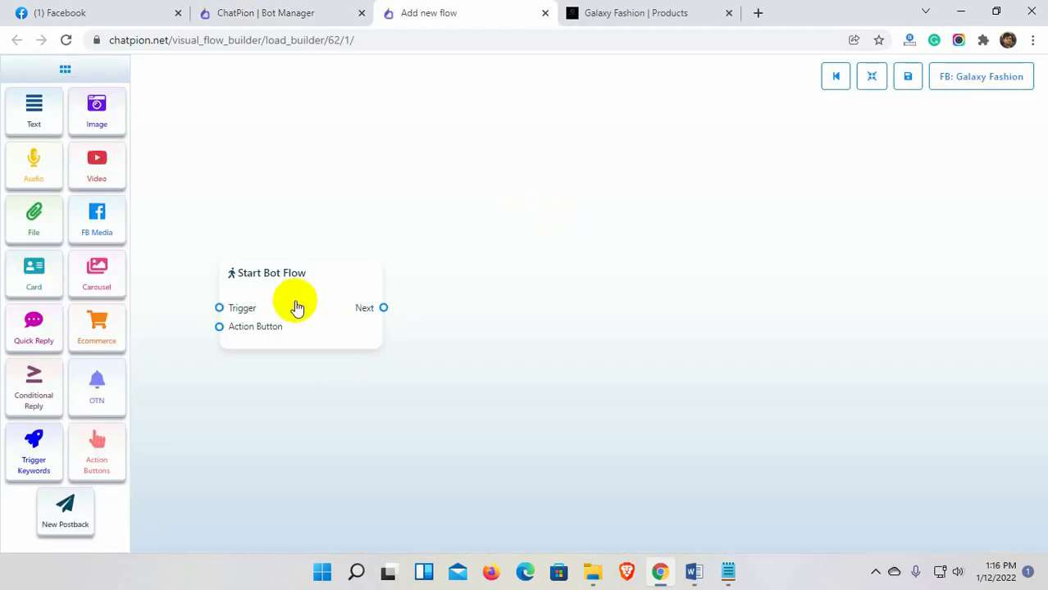
Title the Start Bot Flow node 'Fashion Store'.
{"action": "left_click_drag", "start_coordinate": [296, 308], "coordinate": [363, 284]}
{"action": "double_click", "coordinate": [350, 294]}
{"action": "type", "text": "Fa"}
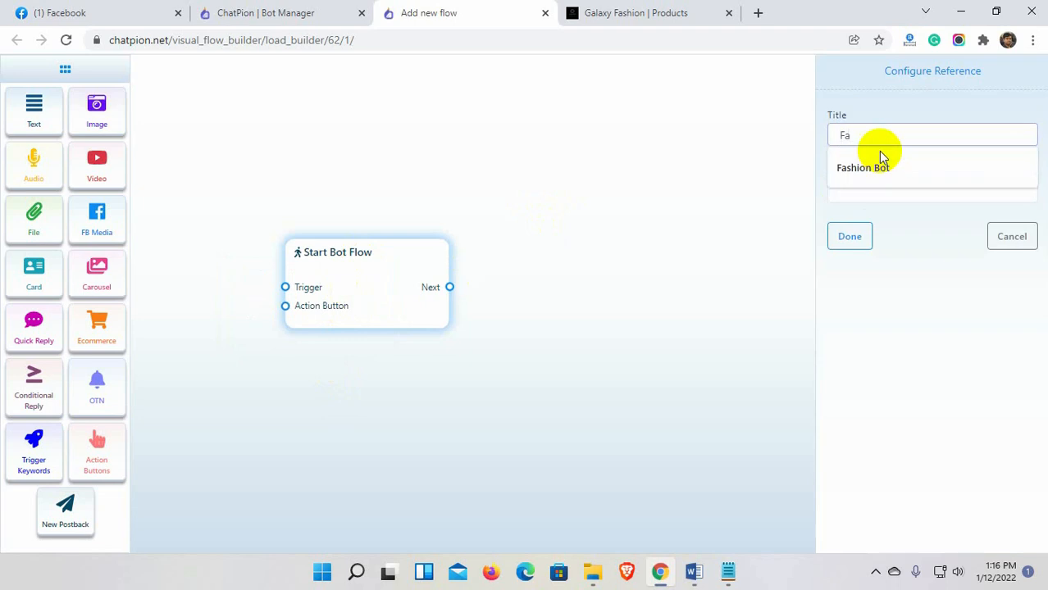
{"action": "type", "text": "shion Store"}
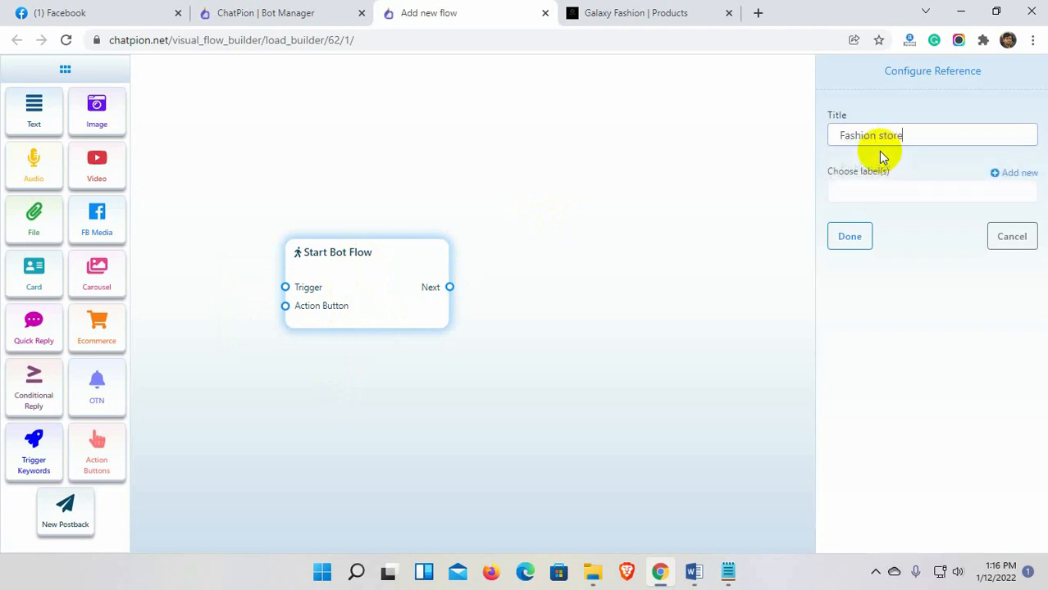
{"action": "left_click", "coordinate": [850, 236]}
Add a Trigger Keywords node with keyword 'store' connected to the start node.
{"action": "left_click_drag", "start_coordinate": [37, 442], "coordinate": [174, 333]}
{"action": "left_click_drag", "start_coordinate": [370, 312], "coordinate": [441, 310]}
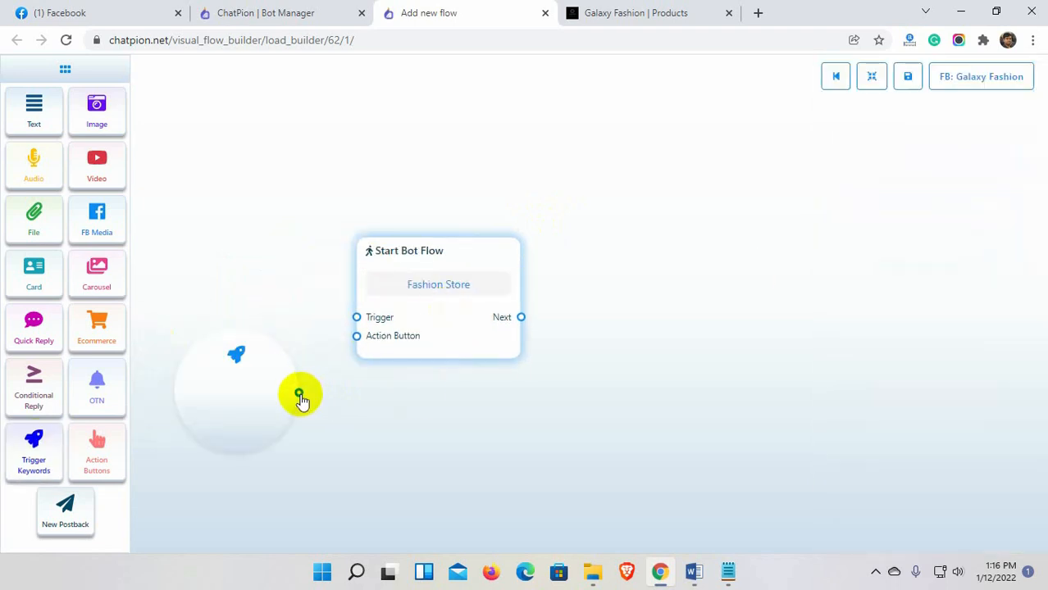
{"action": "left_click_drag", "start_coordinate": [299, 393], "coordinate": [357, 317]}
{"action": "double_click", "coordinate": [280, 401]}
{"action": "left_click", "coordinate": [850, 263]}
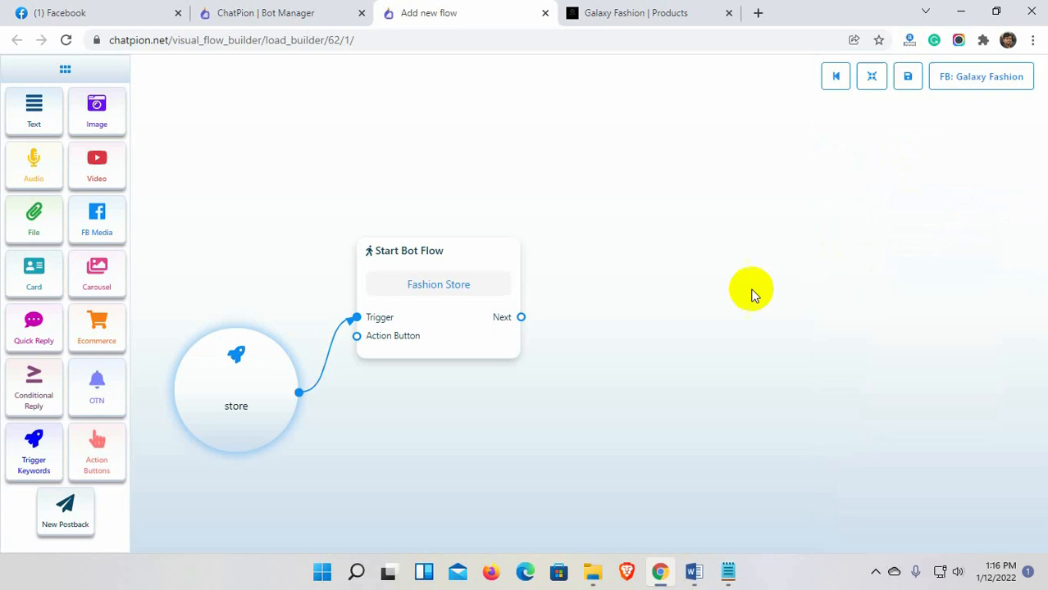
Add a thank-you Text reply linked from the start node's Next output.
{"action": "left_click_drag", "start_coordinate": [20, 115], "coordinate": [656, 341]}
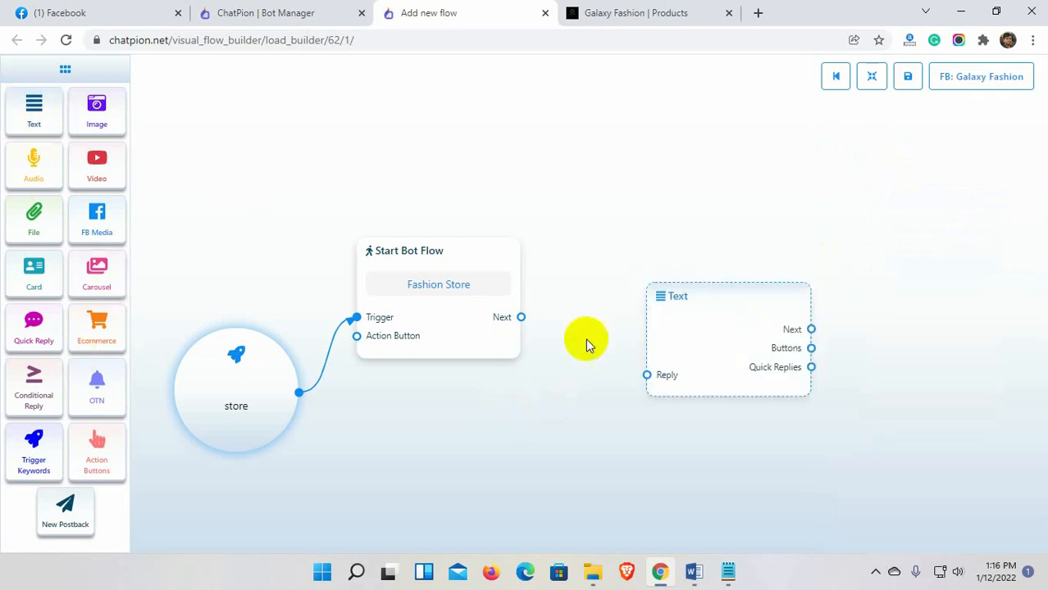
{"action": "left_click_drag", "start_coordinate": [521, 317], "coordinate": [638, 374]}
{"action": "double_click", "coordinate": [793, 306]}
{"action": "left_click", "coordinate": [905, 212]}
{"action": "type", "text": "Thank you for contatcting us. Please click the button below to visit our store."}
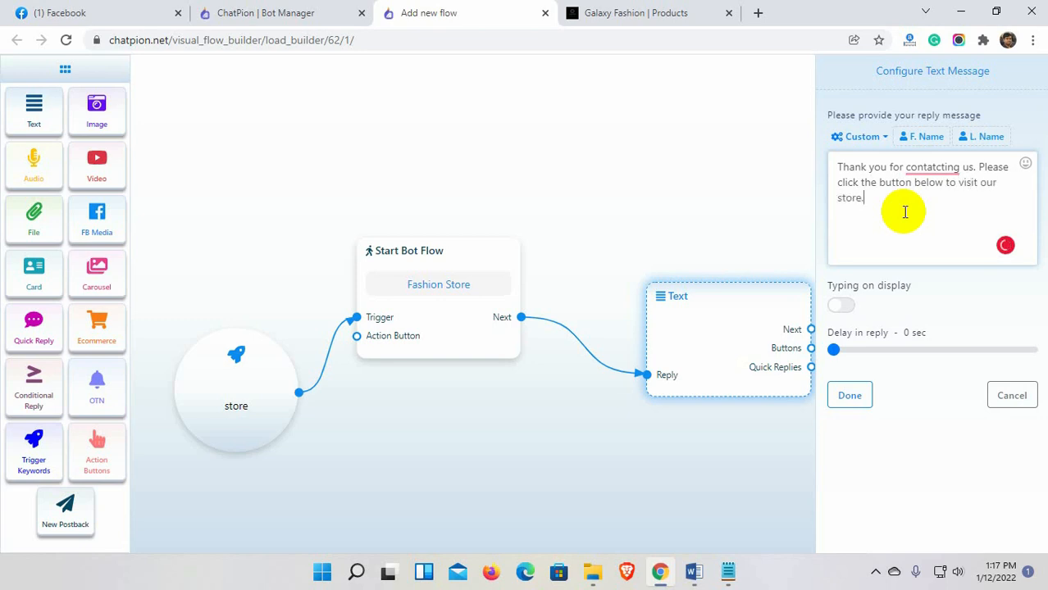
{"action": "left_click", "coordinate": [850, 395]}
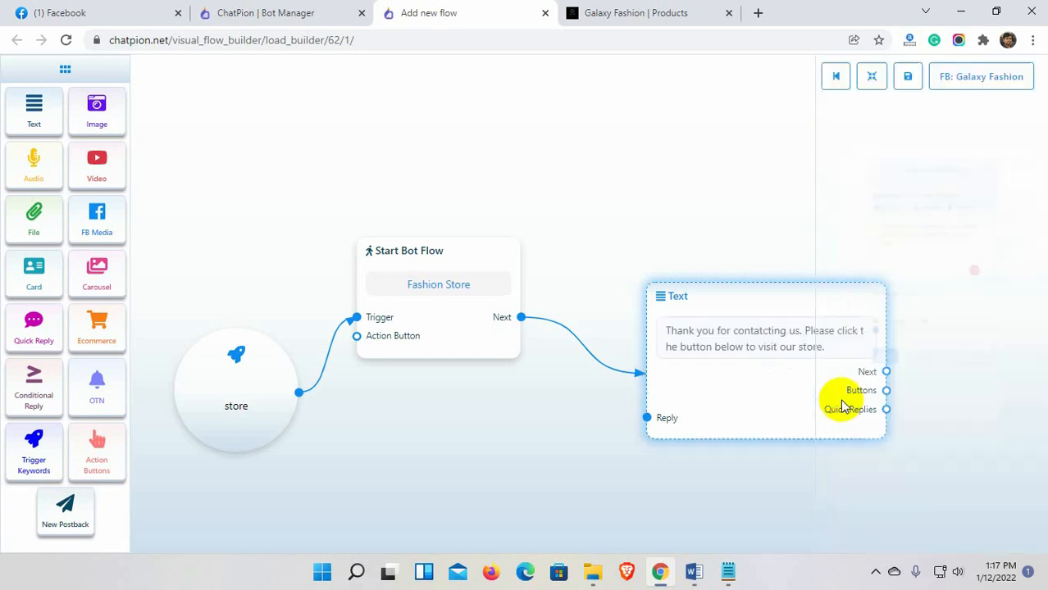
Add a 'Store' button to the text reply of type Webview [FULL].
{"action": "left_click_drag", "start_coordinate": [831, 370], "coordinate": [902, 314]}
{"action": "double_click", "coordinate": [923, 285]}
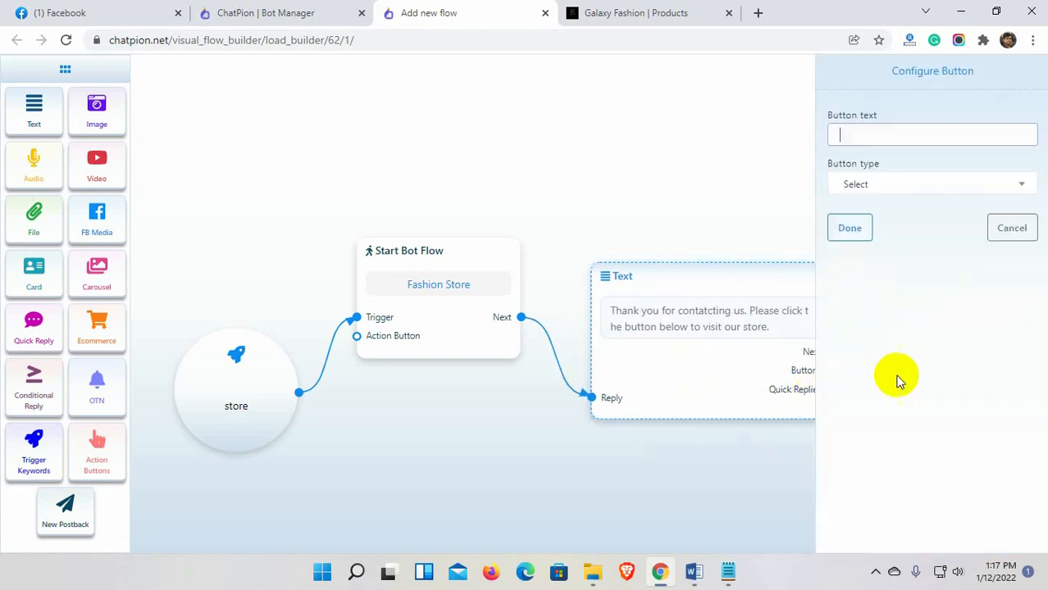
{"action": "left_click", "coordinate": [896, 142]}
{"action": "type", "text": "Store"}
{"action": "left_click", "coordinate": [890, 185]}
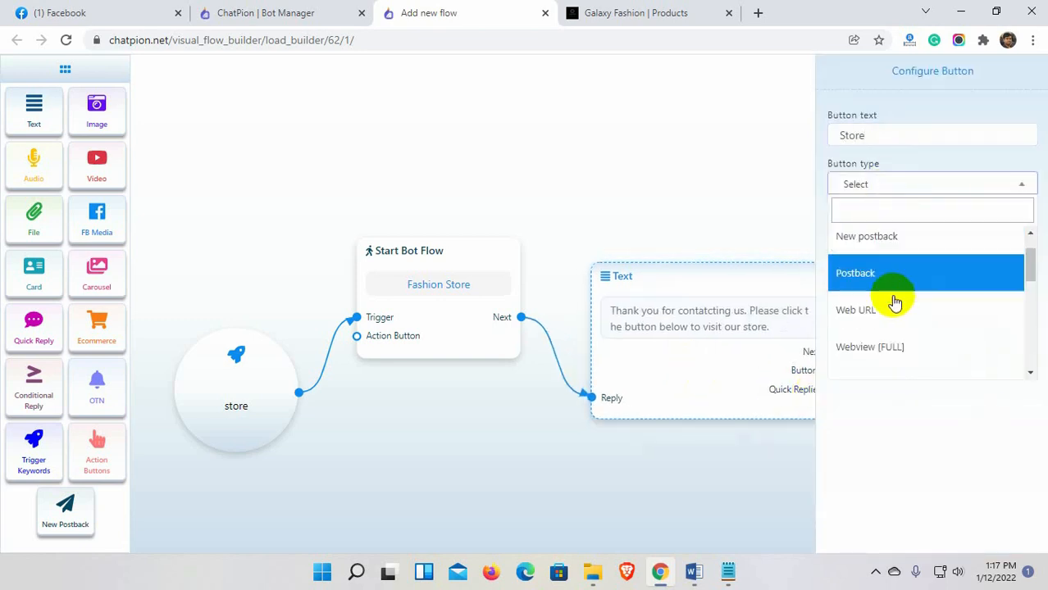
{"action": "scroll", "coordinate": [894, 300], "scroll_direction": "down", "scroll_amount": 2}
{"action": "scroll", "coordinate": [896, 308], "scroll_direction": "up", "scroll_amount": 1}
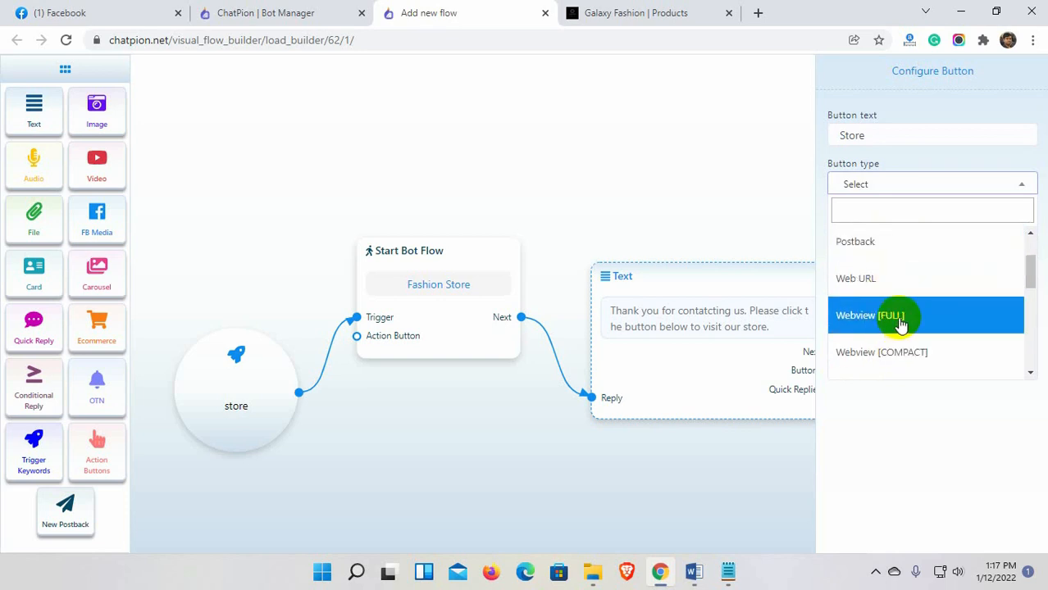
{"action": "left_click", "coordinate": [900, 320]}
Copy the Galaxy Fashion store page URL into the Store button's webview address.
{"action": "left_click", "coordinate": [878, 234]}
{"action": "left_click", "coordinate": [627, 13]}
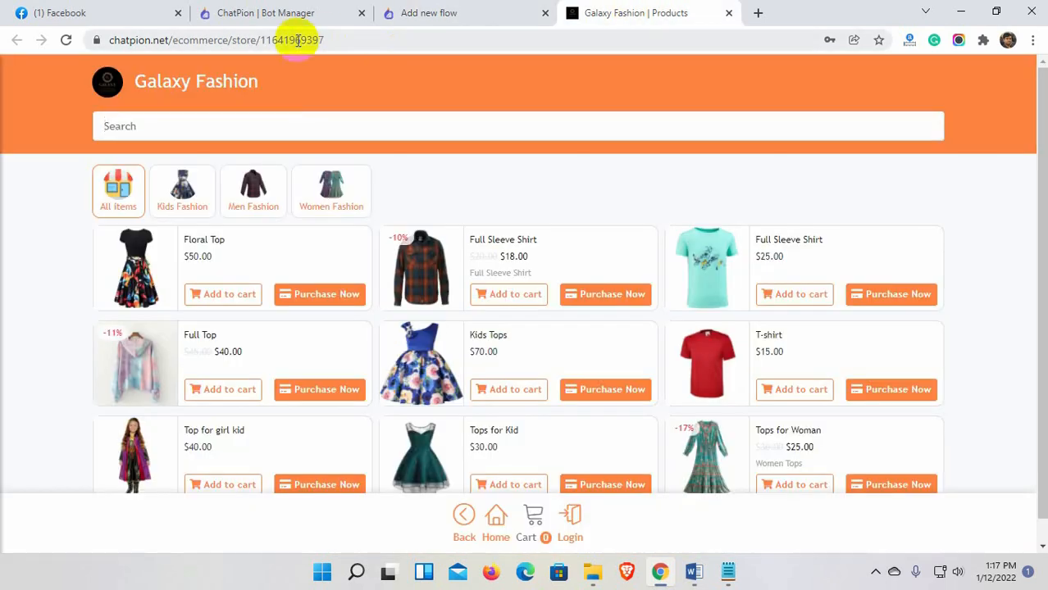
{"action": "left_click", "coordinate": [293, 39]}
{"action": "key", "text": "ctrl+c"}
{"action": "left_click", "coordinate": [267, 11]}
{"action": "left_click", "coordinate": [469, 13]}
{"action": "key", "text": "ctrl+v"}
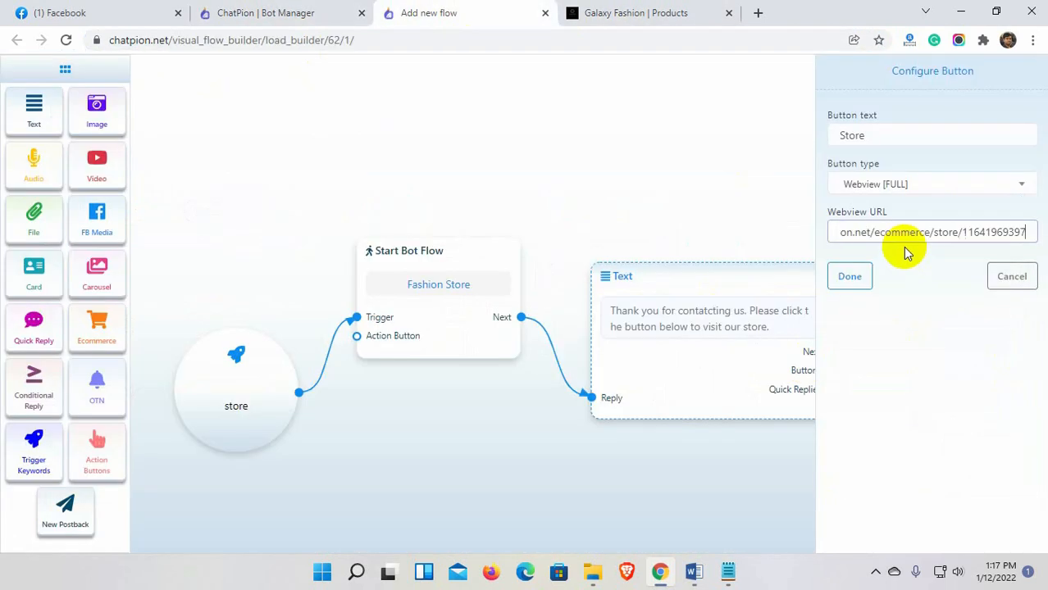
{"action": "left_click", "coordinate": [852, 277]}
Save the bot flow and return to the Galaxy Fashion Facebook page.
{"action": "left_click", "coordinate": [908, 76]}
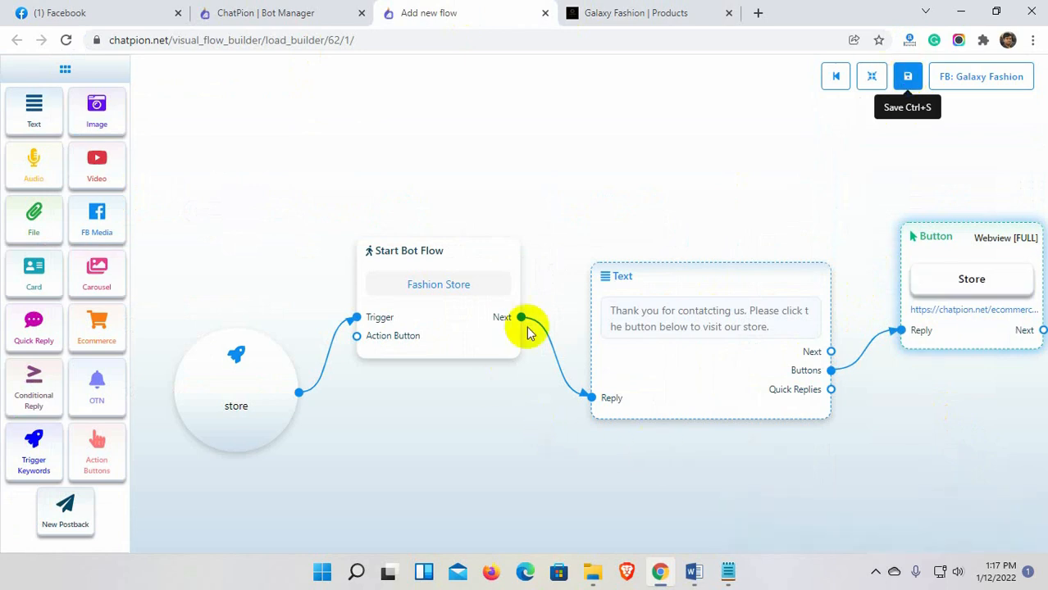
{"action": "left_click", "coordinate": [98, 13]}
{"action": "left_click", "coordinate": [968, 198]}
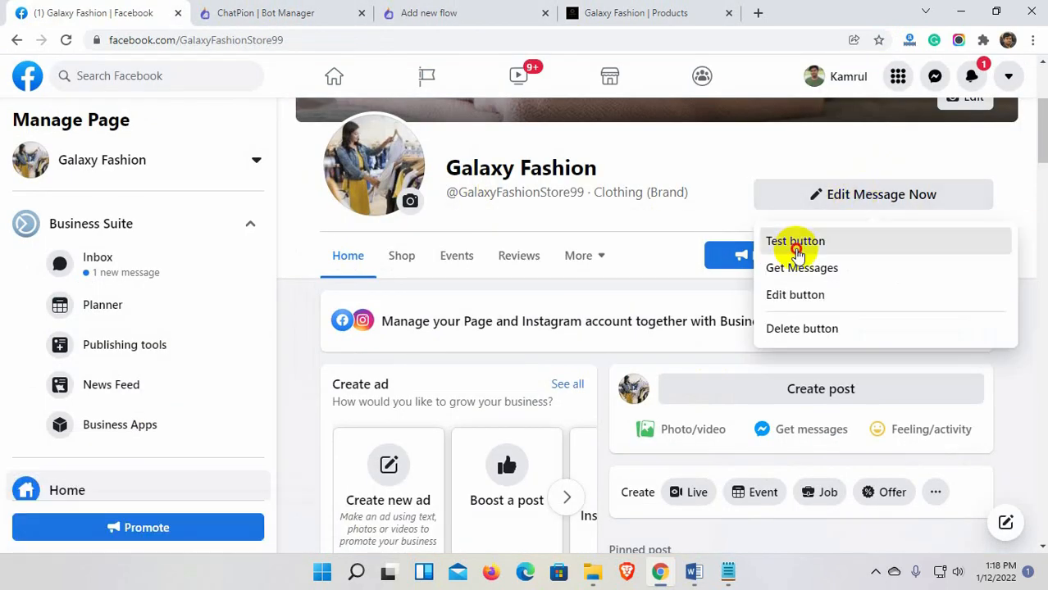
Start a Messenger chat with Galaxy Fashion, send 'Store', and open the store from the reply.
{"action": "left_click", "coordinate": [796, 241]}
{"action": "scroll", "coordinate": [853, 502], "scroll_direction": "down", "scroll_amount": 2}
{"action": "left_click", "coordinate": [877, 497]}
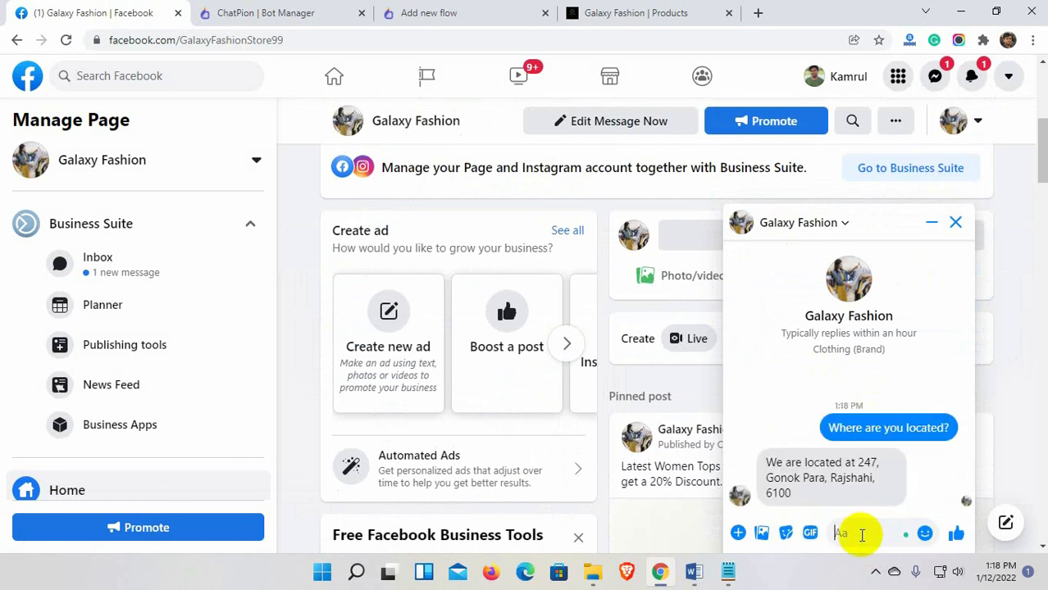
{"action": "type", "text": "Store"}
{"action": "key", "text": "Return"}
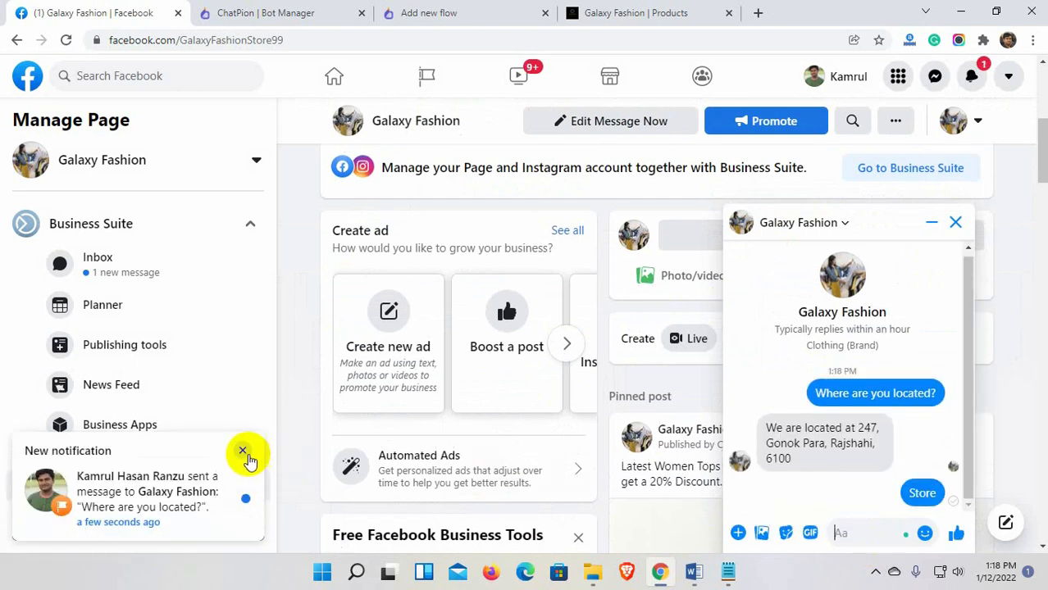
{"action": "left_click", "coordinate": [243, 451]}
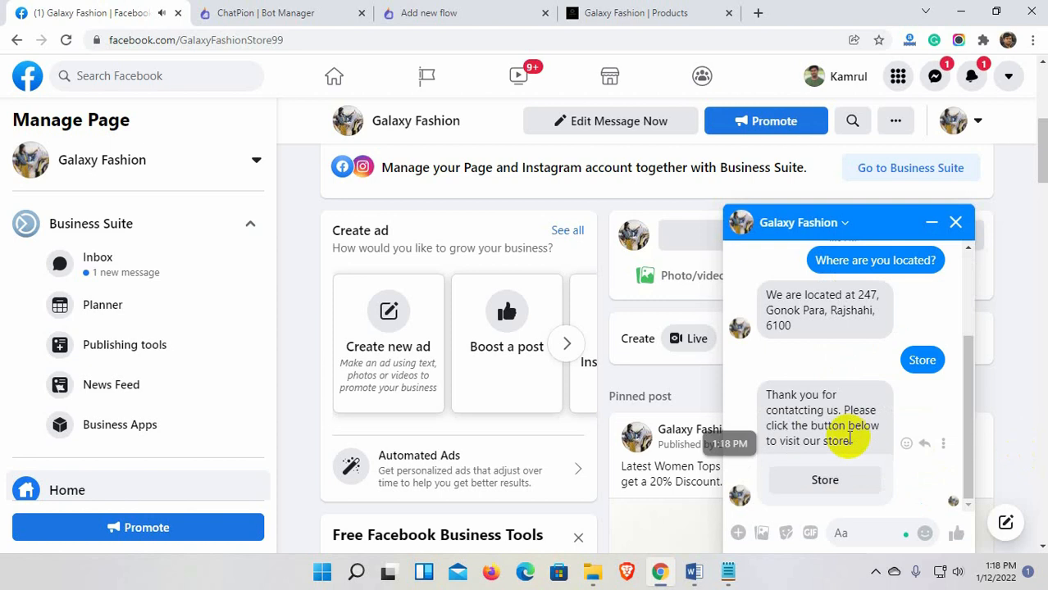
{"action": "left_click", "coordinate": [824, 480]}
Add Tops for Kid and a T-shirt to the cart and open the cart.
{"action": "scroll", "coordinate": [552, 414], "scroll_direction": "down", "scroll_amount": 5}
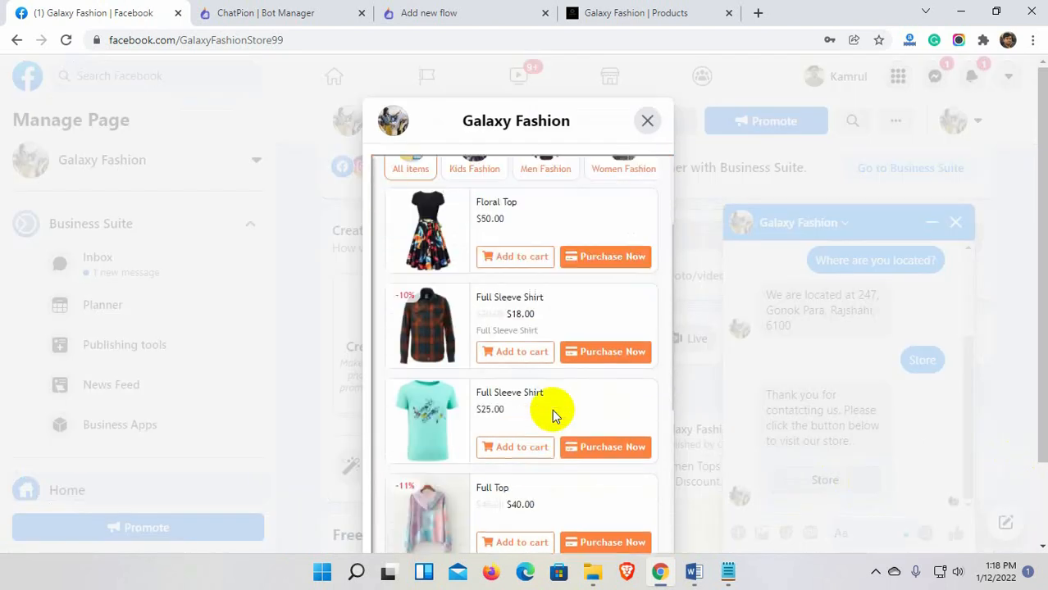
{"action": "scroll", "coordinate": [579, 414], "scroll_direction": "up", "scroll_amount": 3}
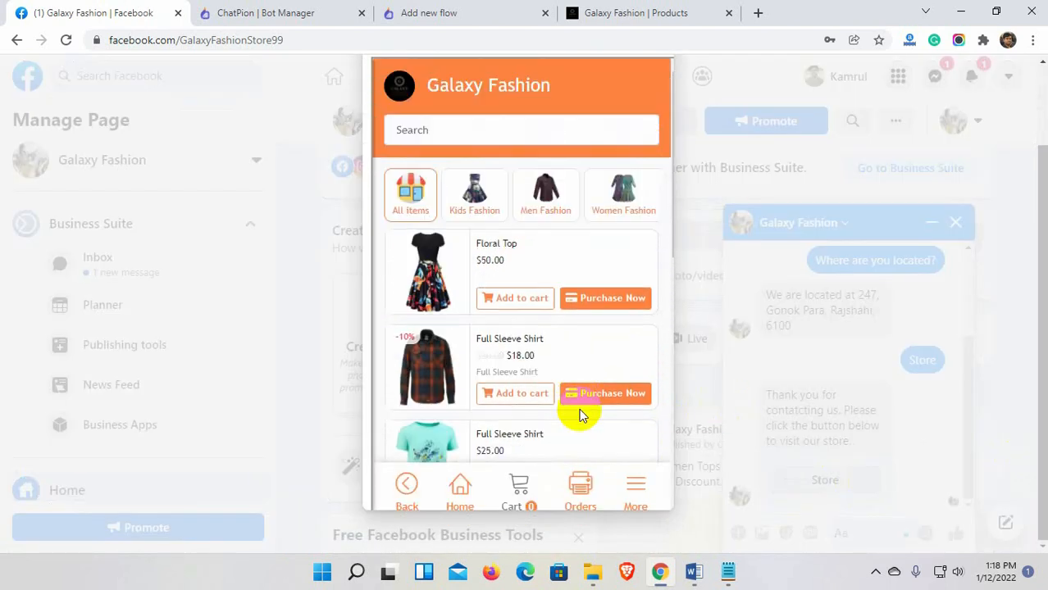
{"action": "scroll", "coordinate": [579, 414], "scroll_direction": "down", "scroll_amount": 8}
{"action": "left_click", "coordinate": [496, 335]}
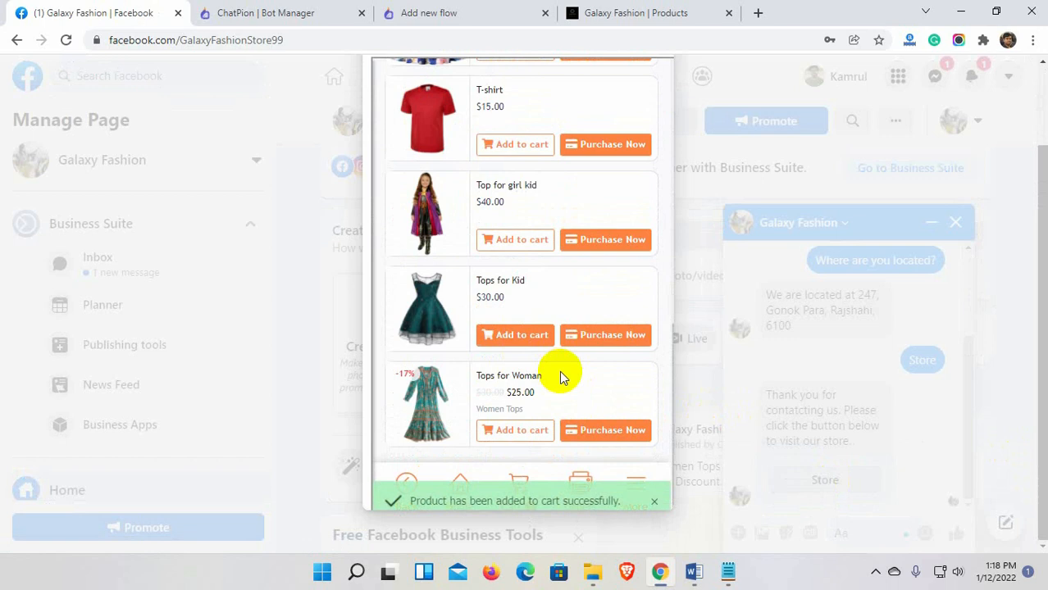
{"action": "left_click", "coordinate": [528, 242]}
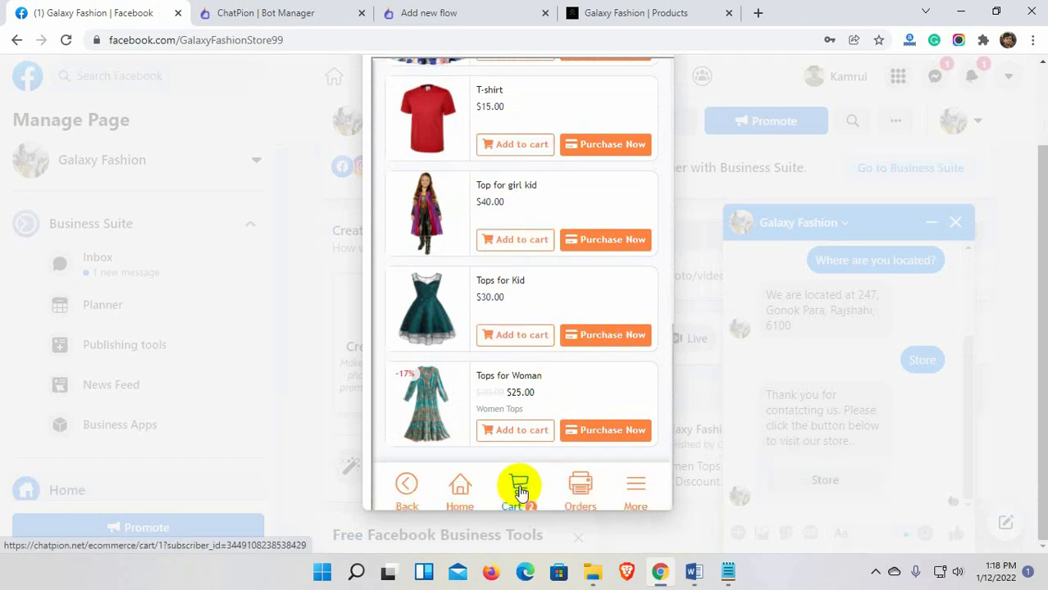
{"action": "left_click", "coordinate": [519, 486]}
{"action": "scroll", "coordinate": [501, 333], "scroll_direction": "down", "scroll_amount": 3}
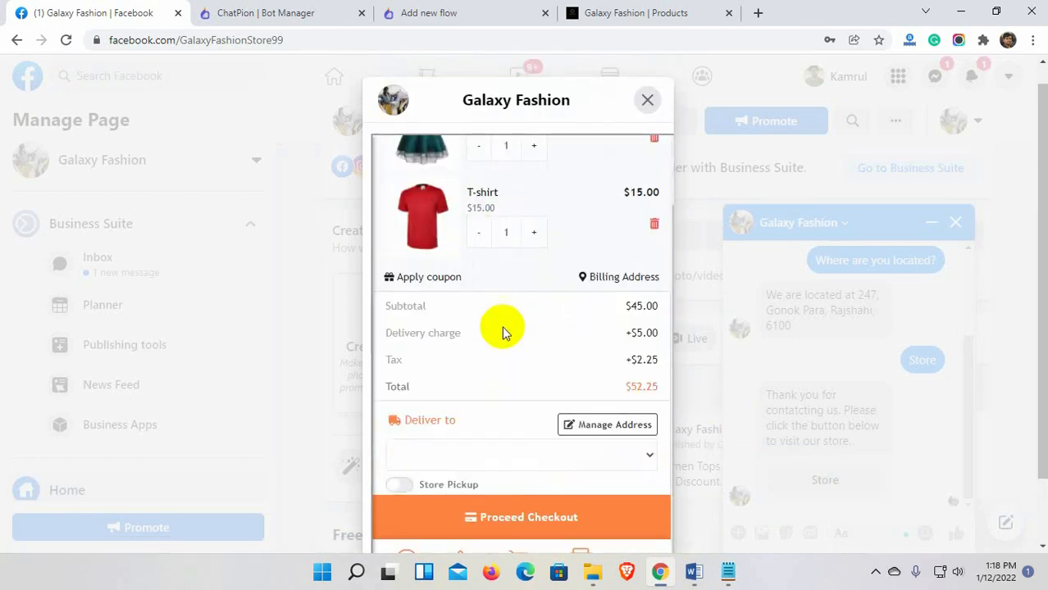
Check out the $47.25 order with Store Pickup and Cash on Delivery.
{"action": "left_click", "coordinate": [399, 365]}
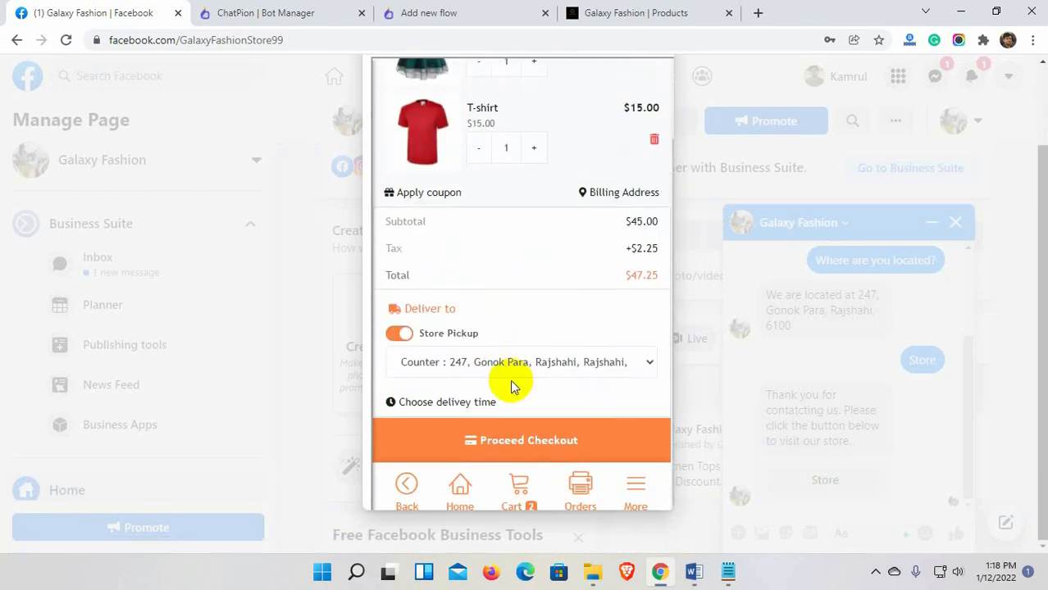
{"action": "left_click", "coordinate": [526, 440]}
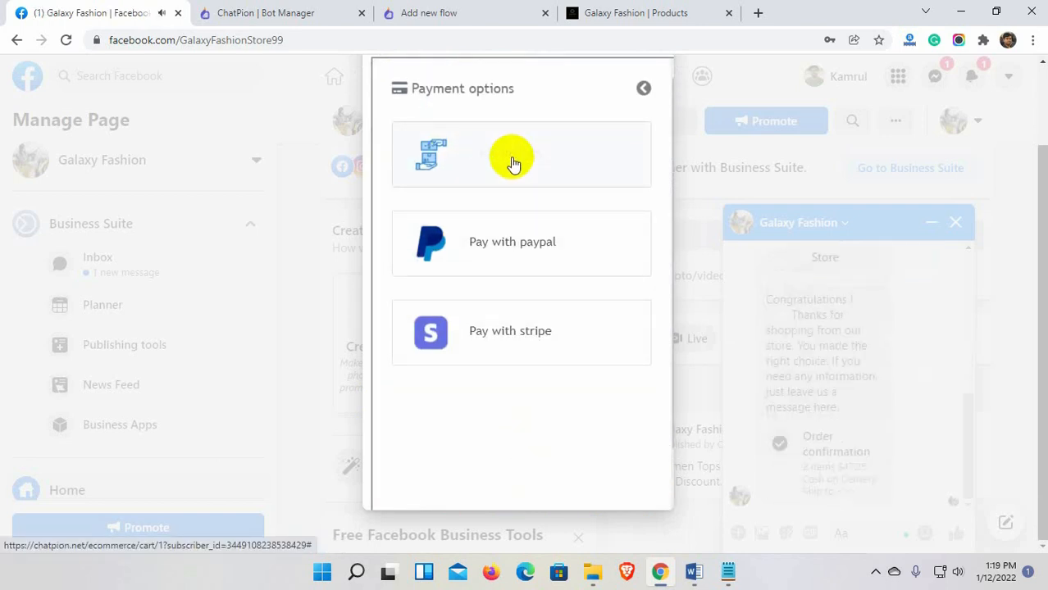
{"action": "scroll", "coordinate": [504, 284], "scroll_direction": "down", "scroll_amount": 3}
{"action": "scroll", "coordinate": [504, 285], "scroll_direction": "up", "scroll_amount": 4}
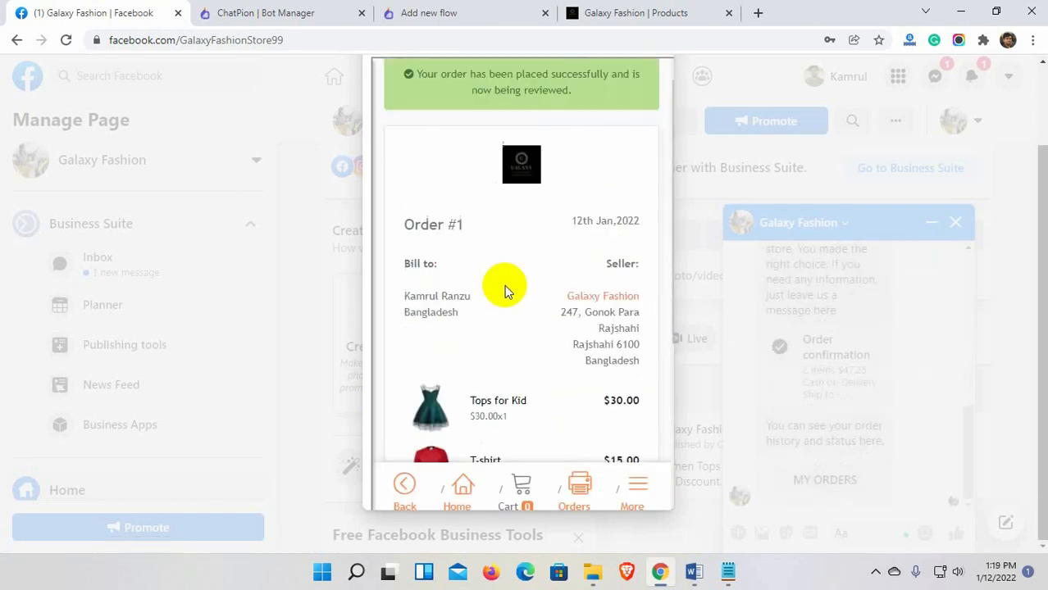
{"action": "left_click", "coordinate": [835, 480]}
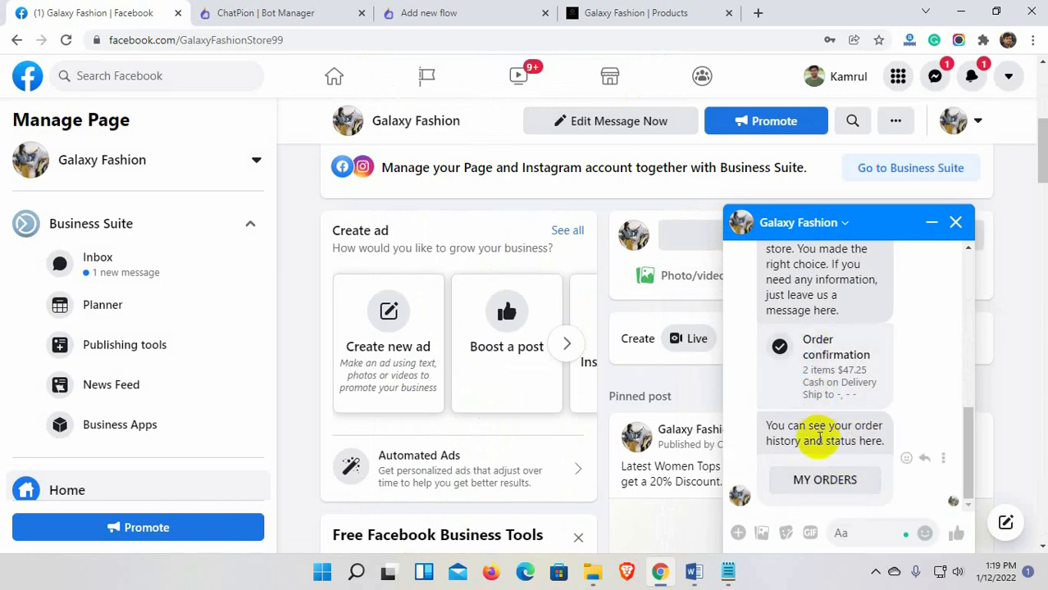
{"action": "left_click", "coordinate": [304, 12]}
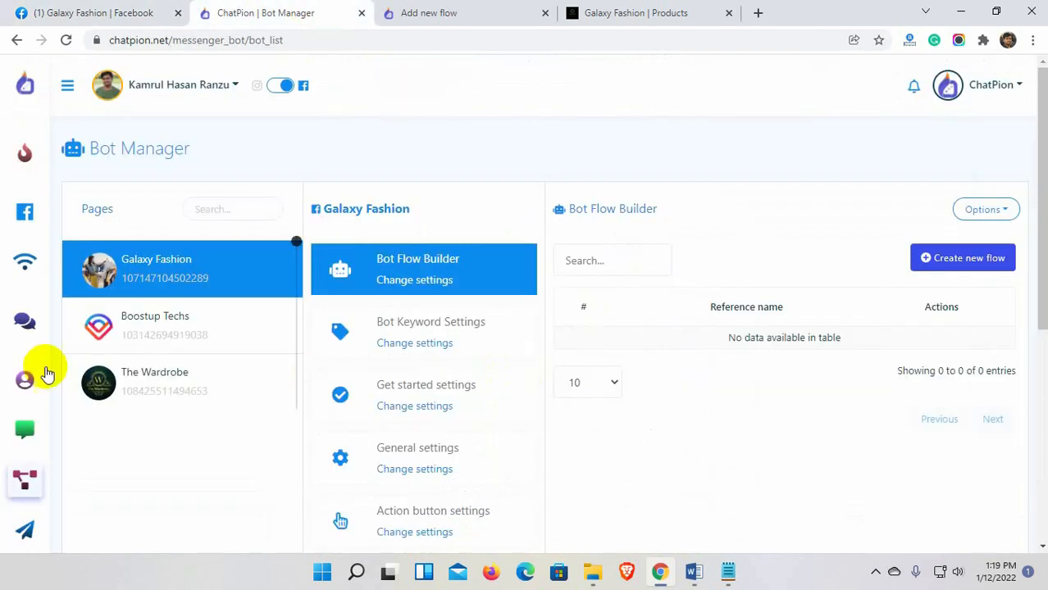
Go to the Ecommerce store's Orders list.
{"action": "left_click", "coordinate": [68, 87]}
{"action": "left_click", "coordinate": [90, 429]}
{"action": "scroll", "coordinate": [972, 488], "scroll_direction": "down", "scroll_amount": 5}
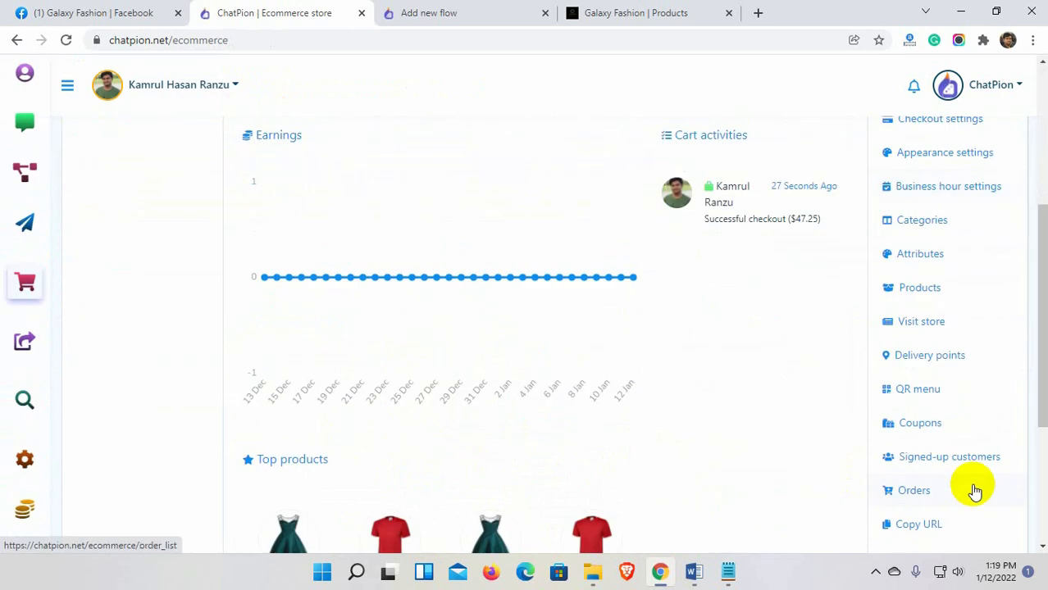
{"action": "scroll", "coordinate": [975, 492], "scroll_direction": "down", "scroll_amount": 2}
{"action": "left_click", "coordinate": [931, 420]}
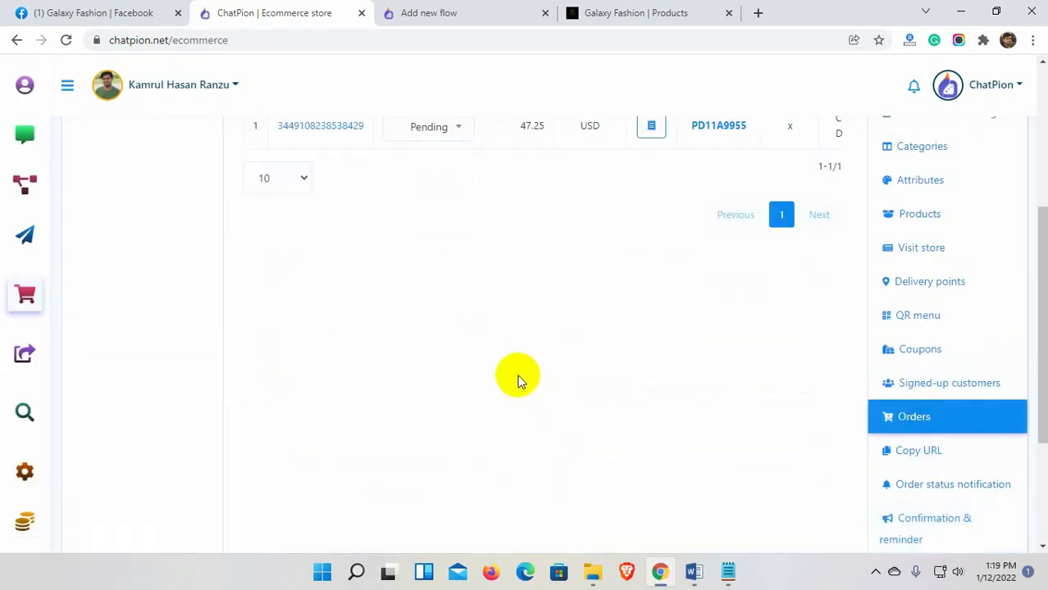
{"action": "scroll", "coordinate": [448, 366], "scroll_direction": "up", "scroll_amount": 2}
Approve the $47.25 order with the note 'Your Order has been approved.'.
{"action": "left_click", "coordinate": [429, 280]}
{"action": "left_click", "coordinate": [433, 381]}
{"action": "left_click", "coordinate": [434, 291]}
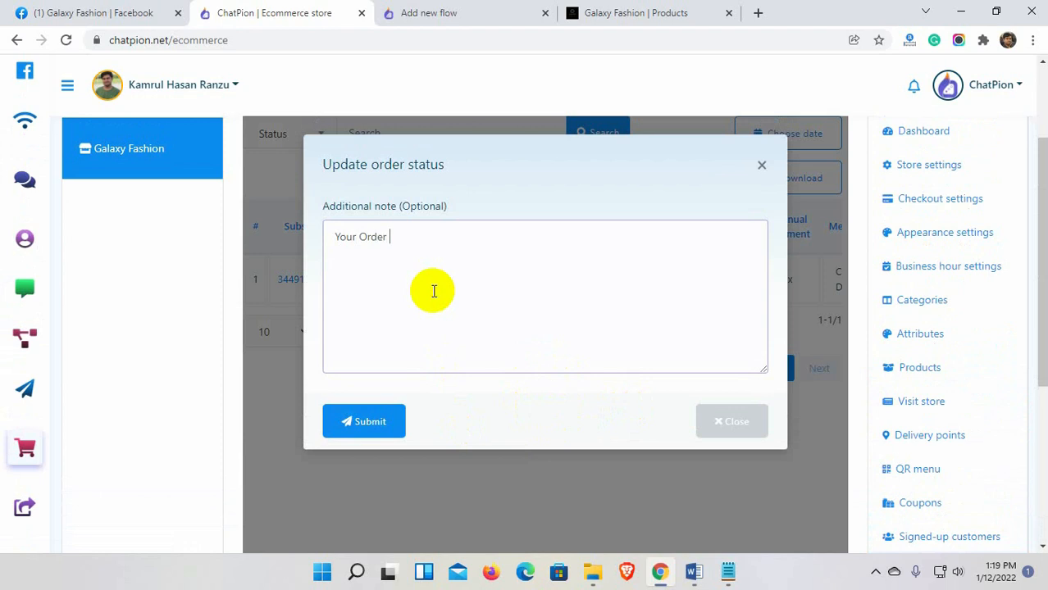
{"action": "type", "text": "."}
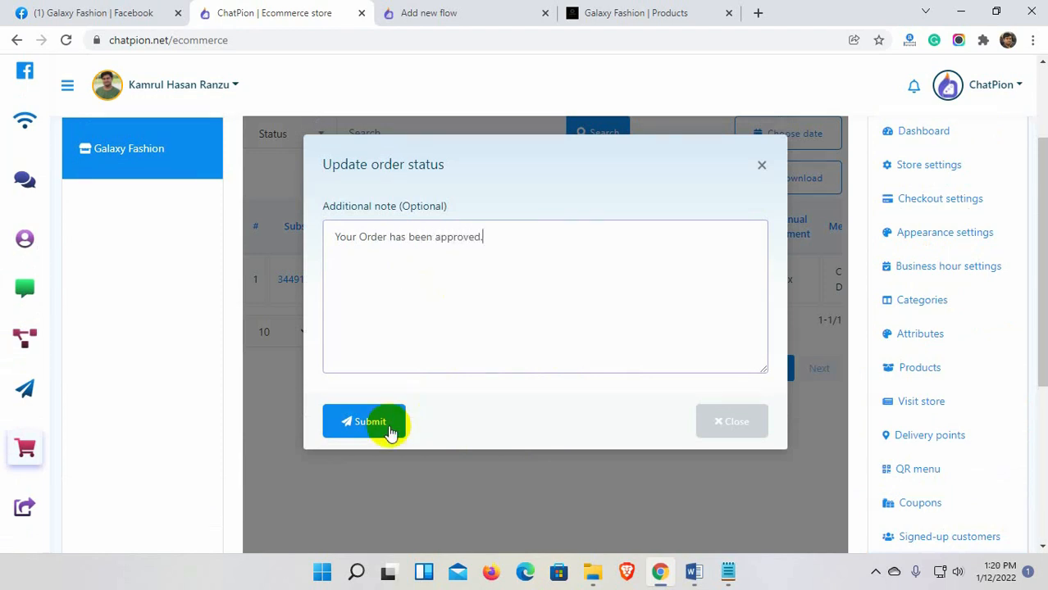
{"action": "left_click", "coordinate": [379, 422]}
{"action": "scroll", "coordinate": [455, 431], "scroll_direction": "down", "scroll_amount": 2}
{"action": "left_click", "coordinate": [533, 436]}
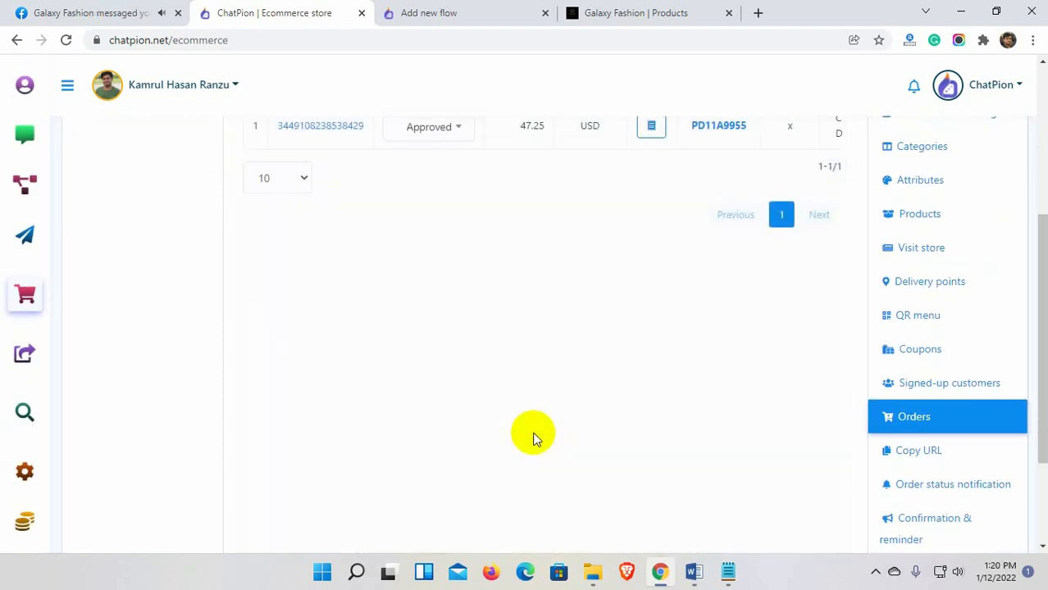
{"action": "scroll", "coordinate": [533, 437], "scroll_direction": "down", "scroll_amount": 1}
{"action": "left_click", "coordinate": [104, 12]}
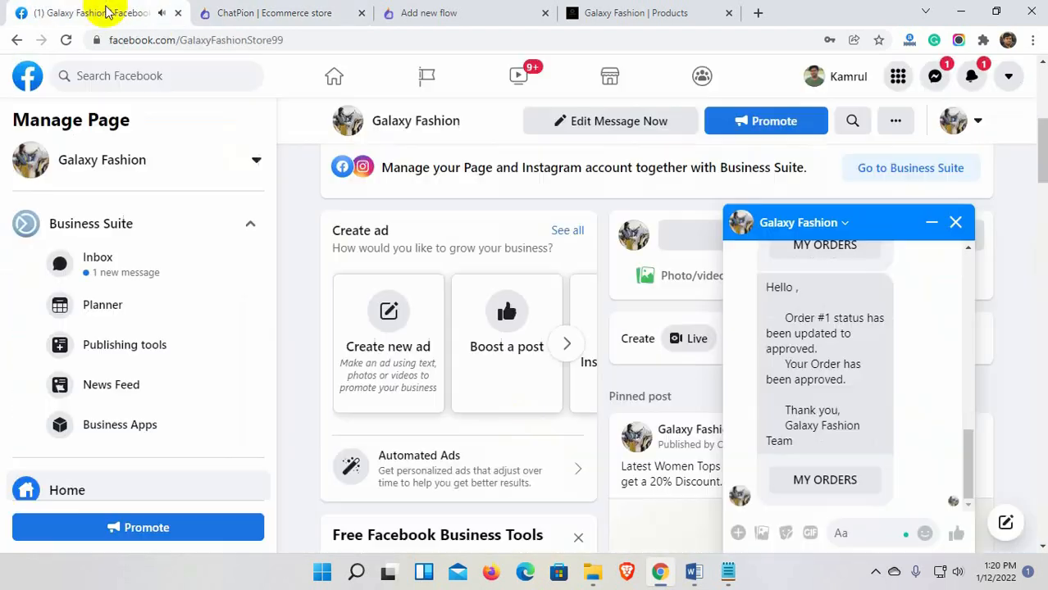
{"action": "left_click", "coordinate": [845, 480]}
{"action": "scroll", "coordinate": [563, 380], "scroll_direction": "down", "scroll_amount": 2}
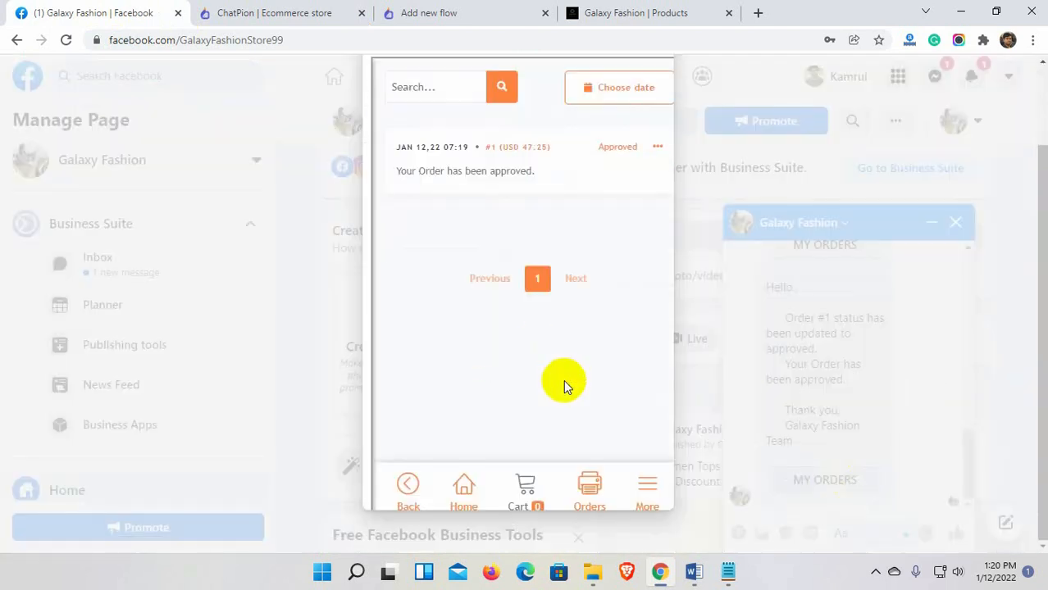
{"action": "scroll", "coordinate": [564, 380], "scroll_direction": "up", "scroll_amount": 2}
{"action": "left_click", "coordinate": [647, 123]}
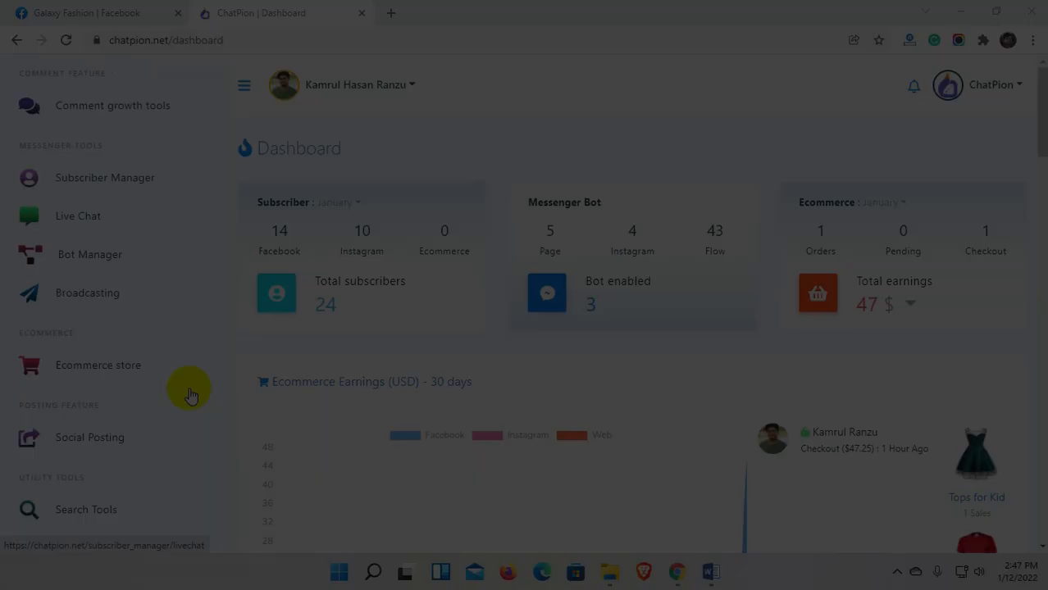
Open Social Posting and review the Facebook & Instagram Poster and Social Poster sections.
{"action": "scroll", "coordinate": [187, 389], "scroll_direction": "down", "scroll_amount": 3}
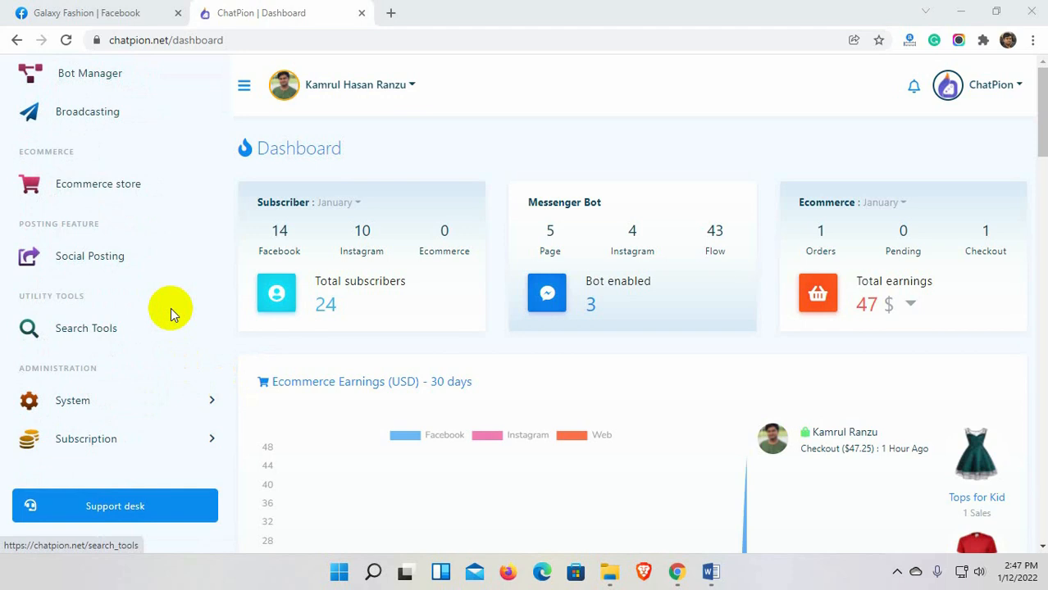
{"action": "left_click", "coordinate": [91, 262]}
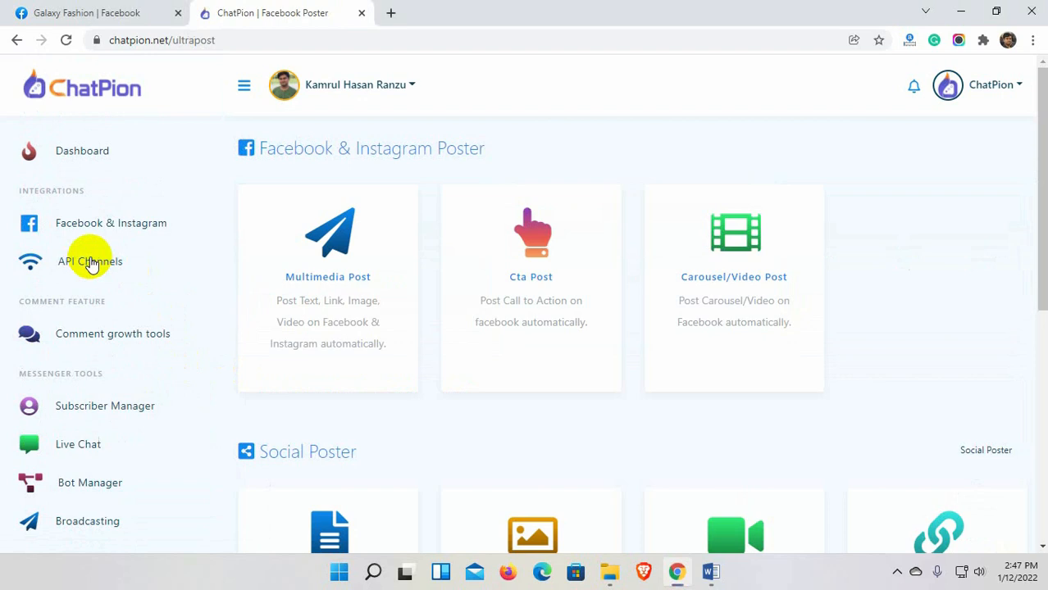
{"action": "left_click", "coordinate": [509, 154]}
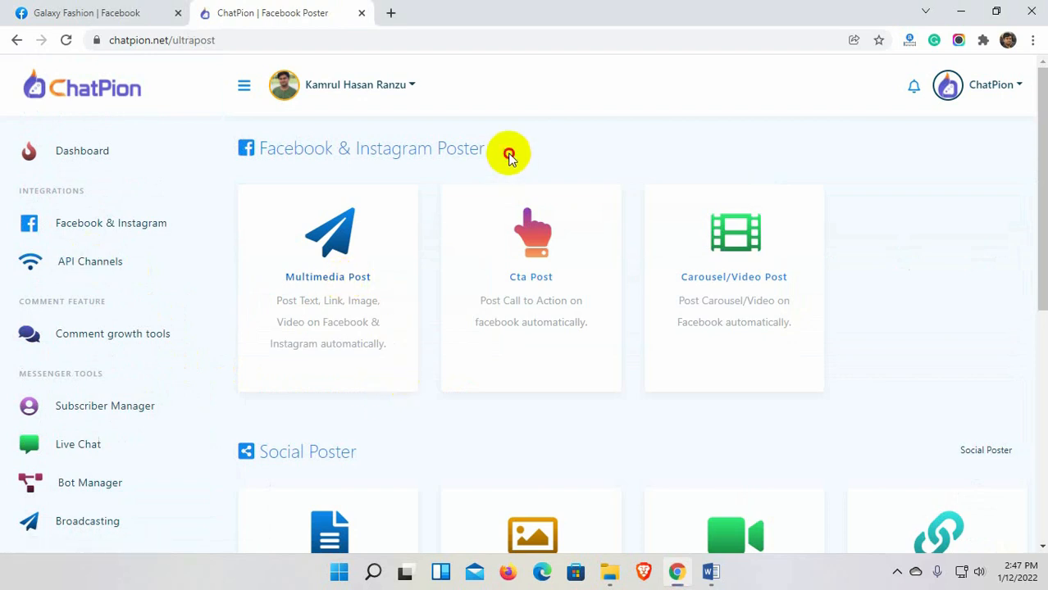
{"action": "left_click_drag", "start_coordinate": [510, 155], "coordinate": [263, 153]}
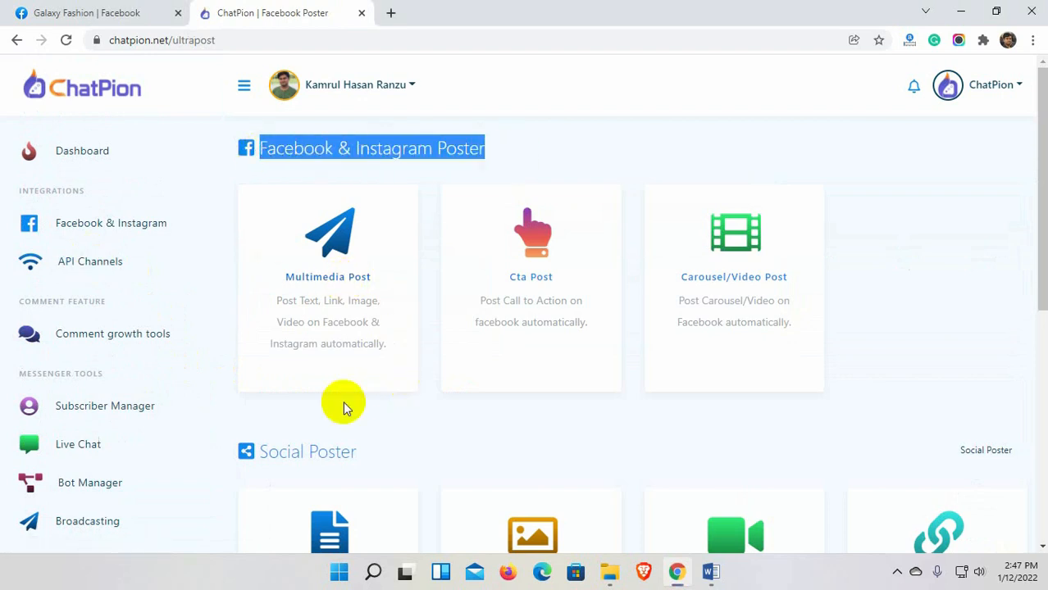
{"action": "left_click", "coordinate": [391, 422]}
{"action": "left_click_drag", "start_coordinate": [357, 451], "coordinate": [258, 453]}
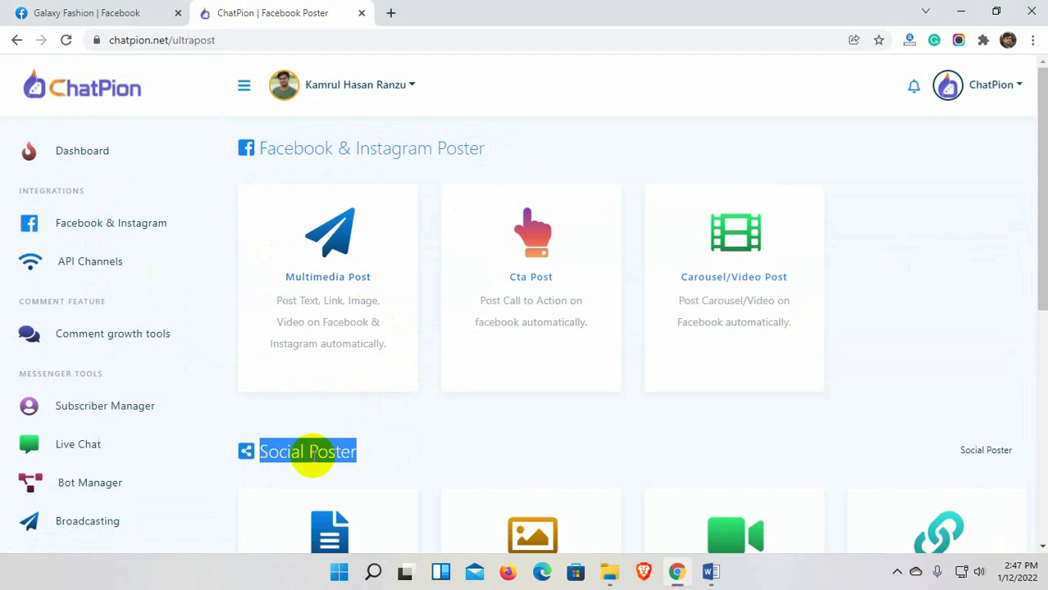
{"action": "left_click", "coordinate": [393, 420]}
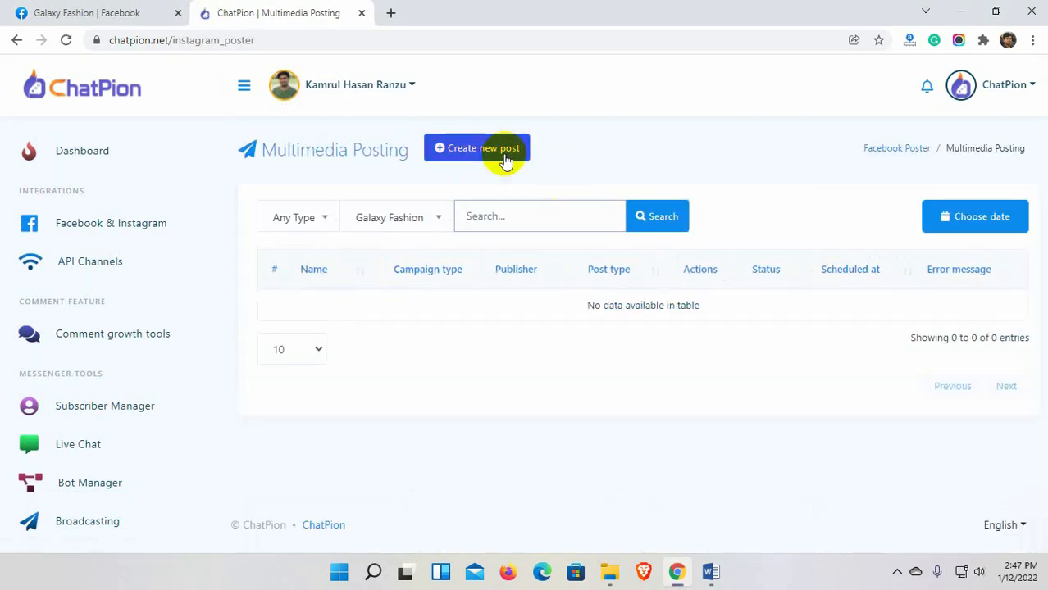
Start a new image post and upload the retro children's dress image.
{"action": "left_click", "coordinate": [506, 155]}
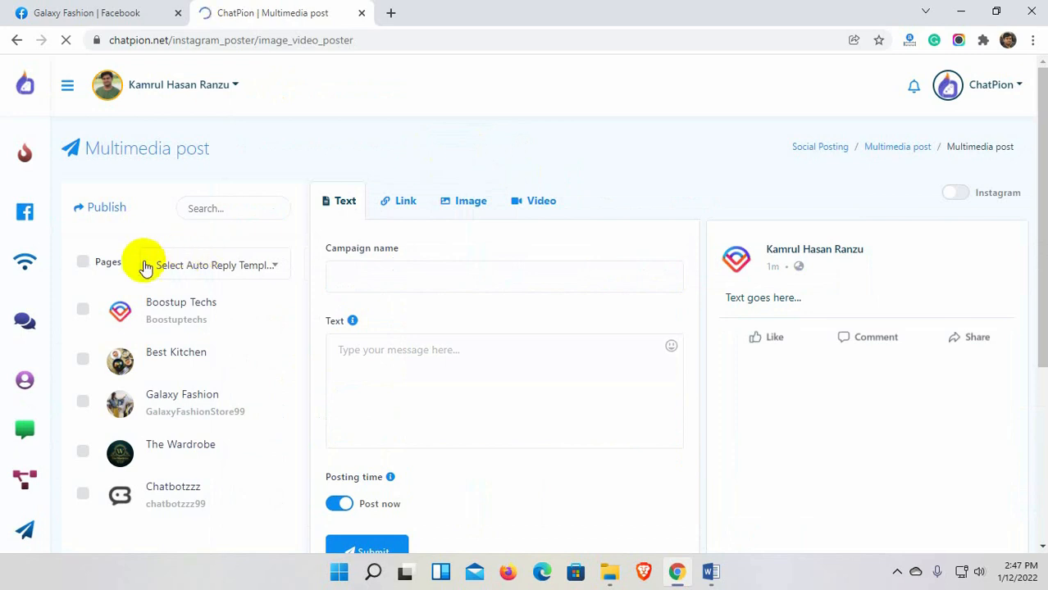
{"action": "left_click", "coordinate": [472, 205]}
{"action": "left_click", "coordinate": [356, 289]}
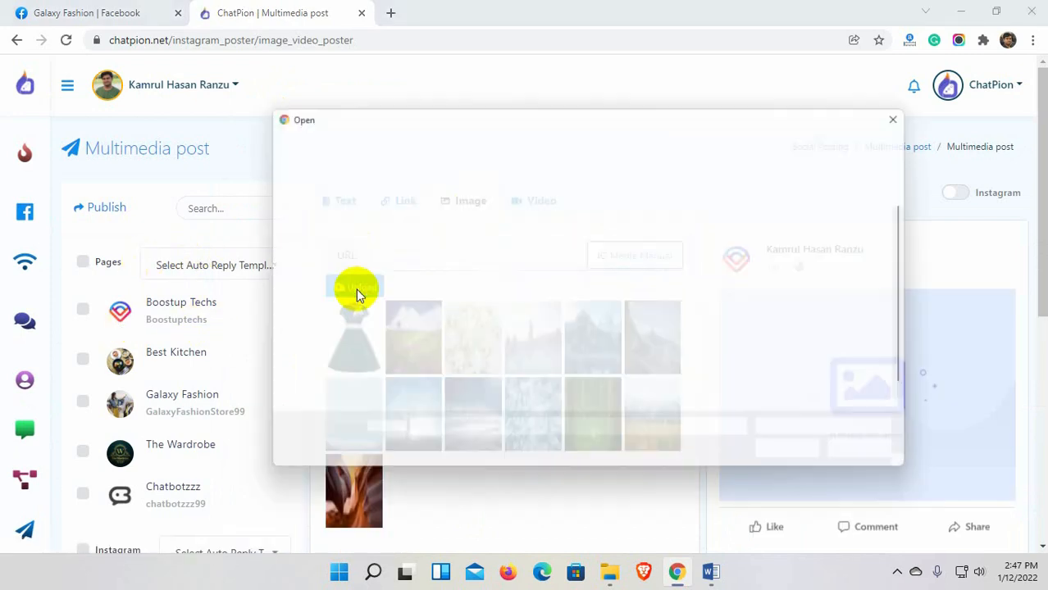
{"action": "left_click", "coordinate": [761, 382]}
{"action": "left_click", "coordinate": [801, 458]}
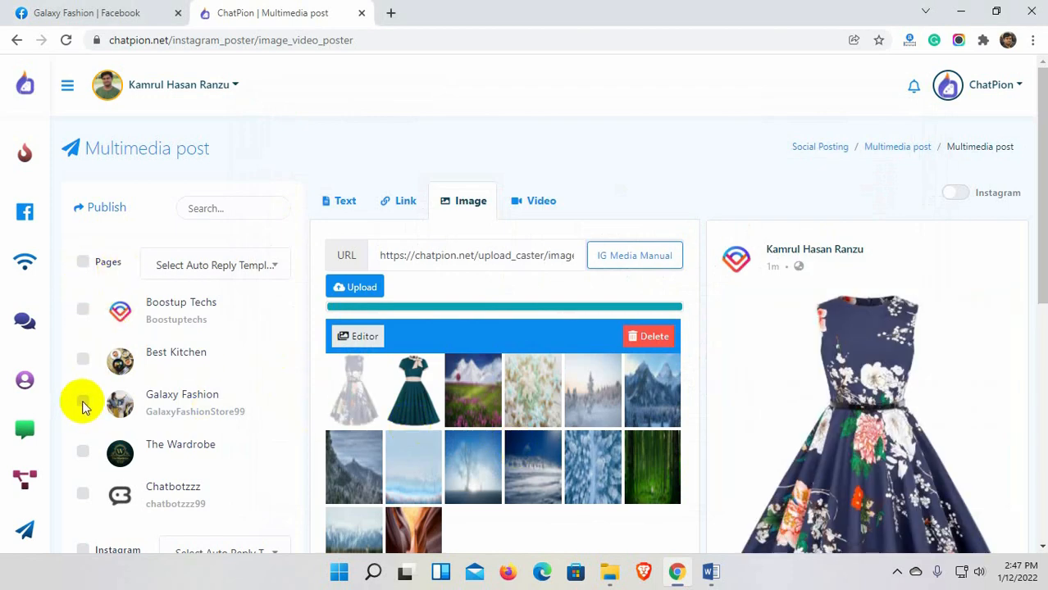
Add the galaxyfashion99 Instagram account and write 'New collection' as the post text.
{"action": "scroll", "coordinate": [129, 426], "scroll_direction": "down", "scroll_amount": 3}
{"action": "double_click", "coordinate": [105, 322]}
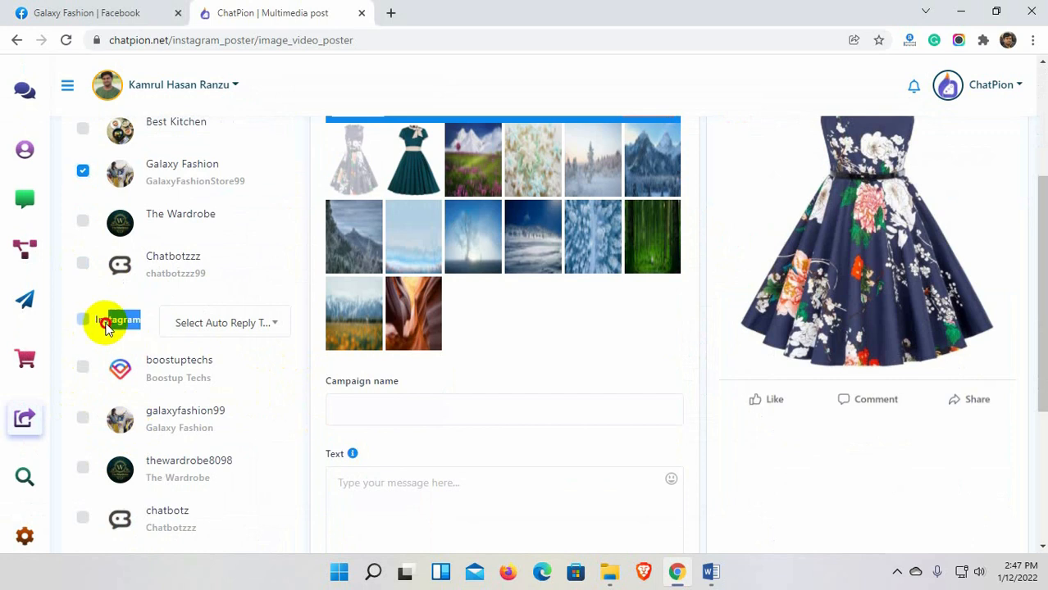
{"action": "left_click", "coordinate": [83, 417]}
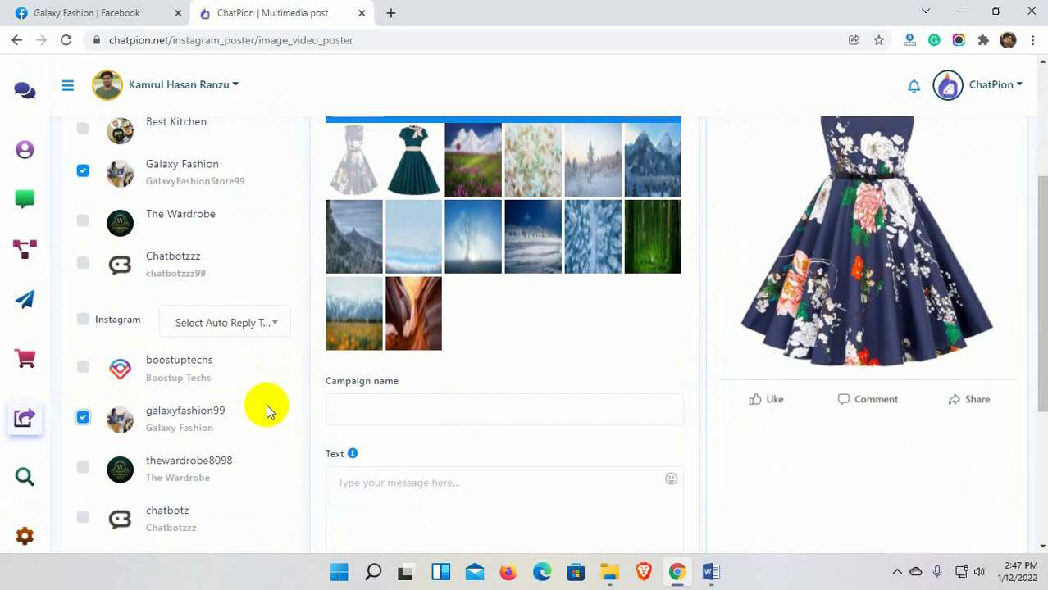
{"action": "scroll", "coordinate": [266, 404], "scroll_direction": "down", "scroll_amount": 2}
{"action": "scroll", "coordinate": [269, 410], "scroll_direction": "up", "scroll_amount": 1}
{"action": "left_click", "coordinate": [403, 334]}
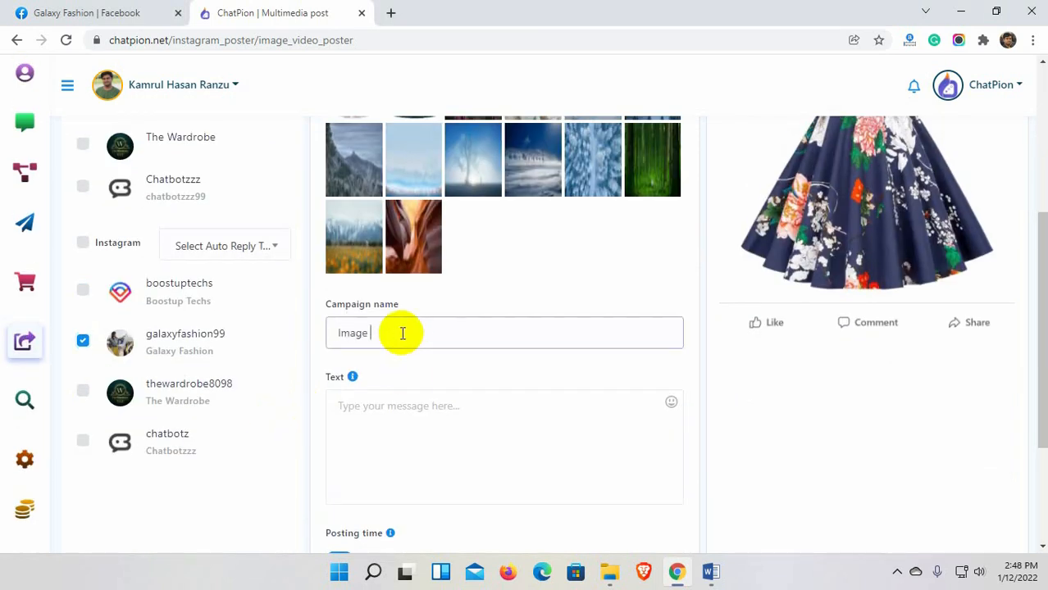
{"action": "left_click", "coordinate": [403, 432]}
{"action": "type", "text": "New"}
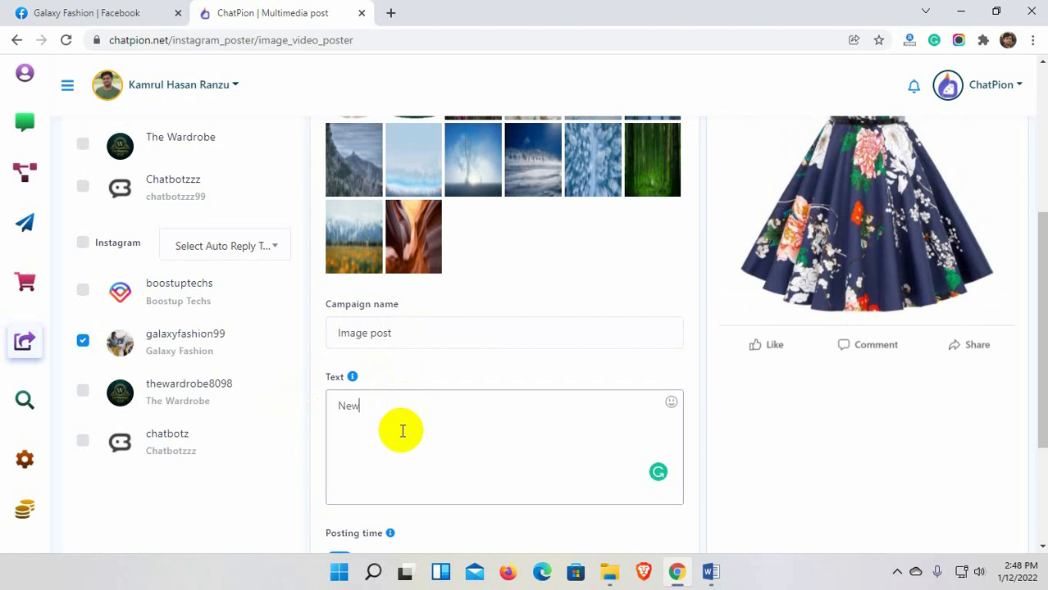
{"action": "type", "text": " collection"}
Schedule the post for 2022-01-12 at 17:00 in the Asia/Dhaka time zone.
{"action": "scroll", "coordinate": [403, 430], "scroll_direction": "down", "scroll_amount": 2}
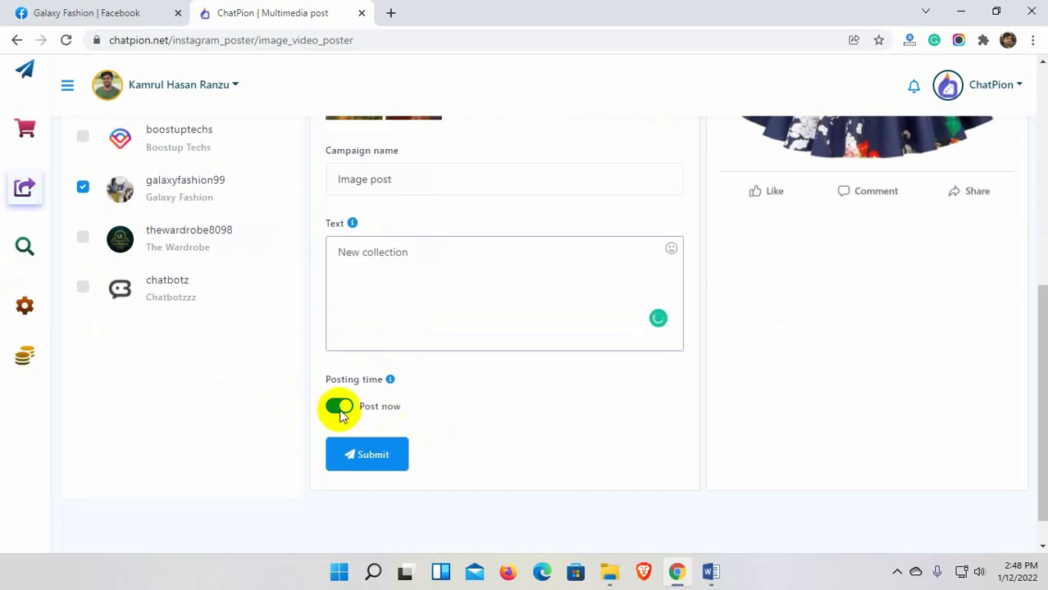
{"action": "left_click", "coordinate": [339, 406]}
{"action": "scroll", "coordinate": [433, 403], "scroll_direction": "down", "scroll_amount": 1}
{"action": "left_click", "coordinate": [407, 399]}
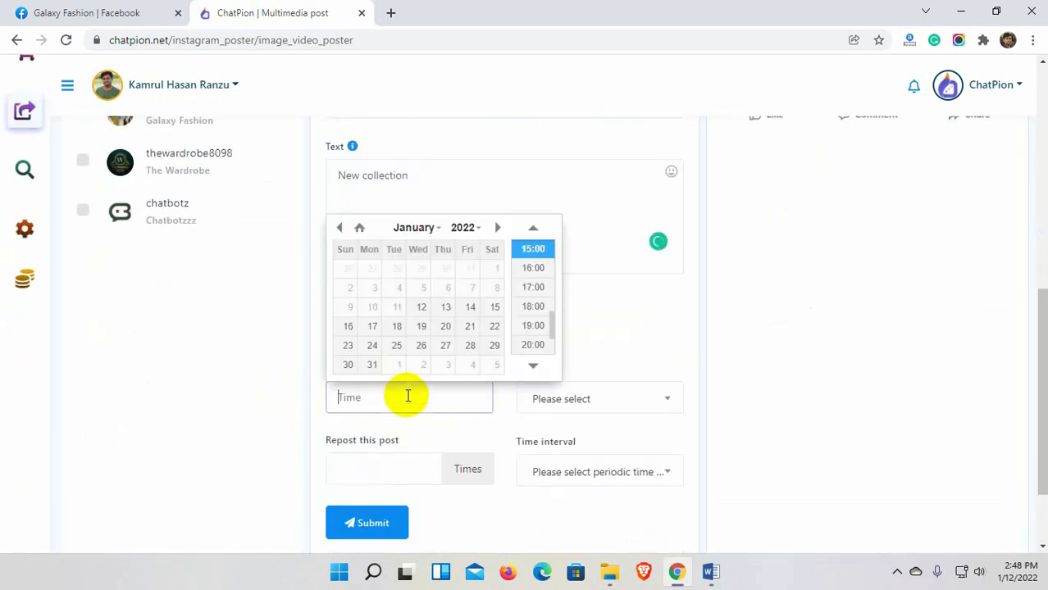
{"action": "left_click", "coordinate": [533, 289]}
{"action": "left_click", "coordinate": [623, 399]}
{"action": "type", "text": "dha"}
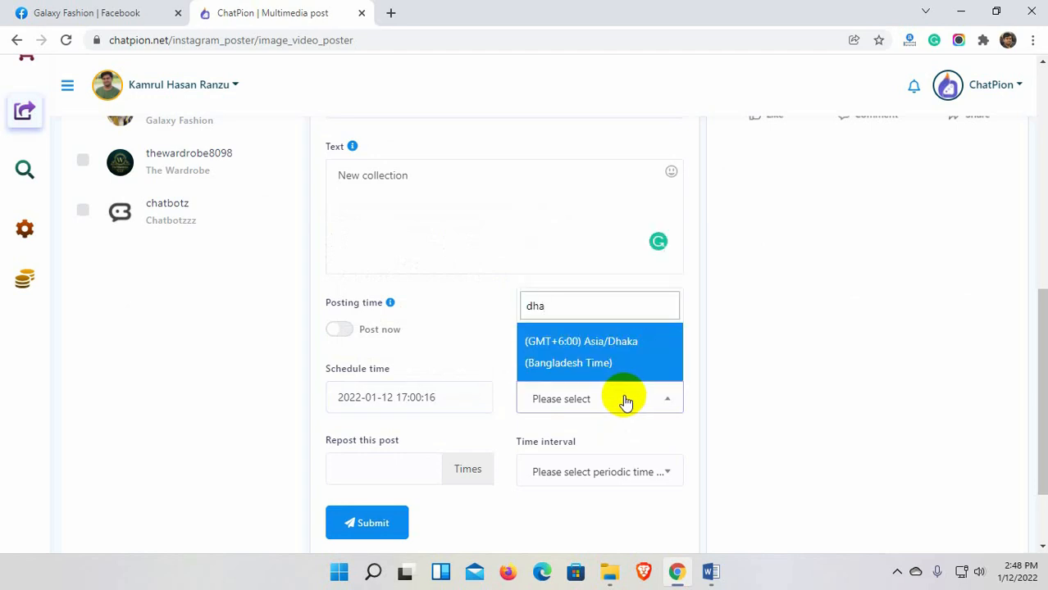
{"action": "left_click", "coordinate": [607, 353]}
Set reposting to 2 times every 3 days, submit the campaign, and view its report.
{"action": "scroll", "coordinate": [459, 385], "scroll_direction": "down", "scroll_amount": 2}
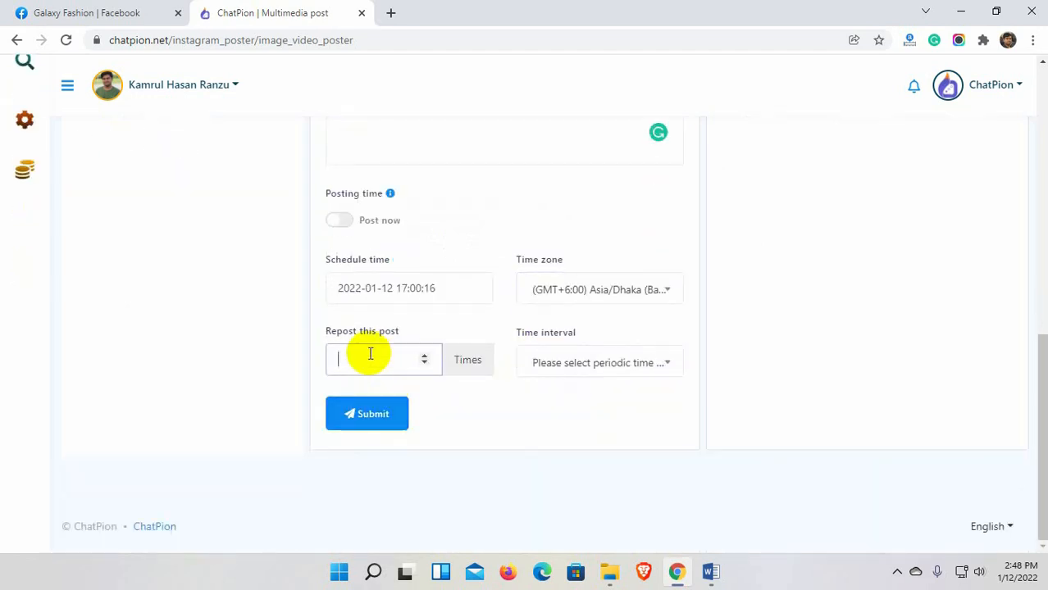
{"action": "type", "text": "2"}
{"action": "left_click", "coordinate": [566, 363]}
{"action": "scroll", "coordinate": [581, 269], "scroll_direction": "up", "scroll_amount": 5}
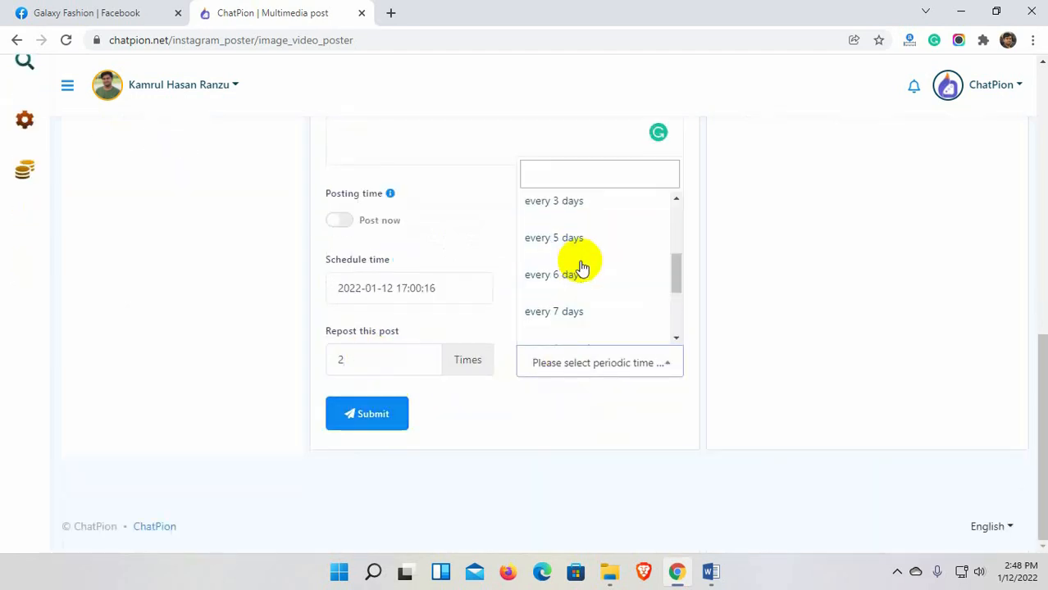
{"action": "left_click", "coordinate": [572, 207]}
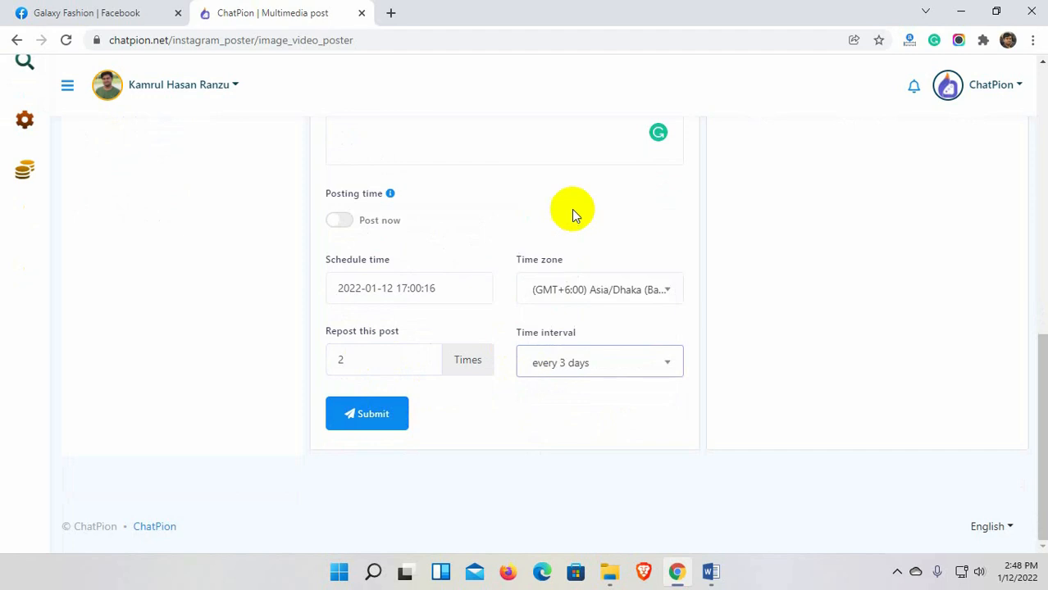
{"action": "left_click", "coordinate": [369, 418]}
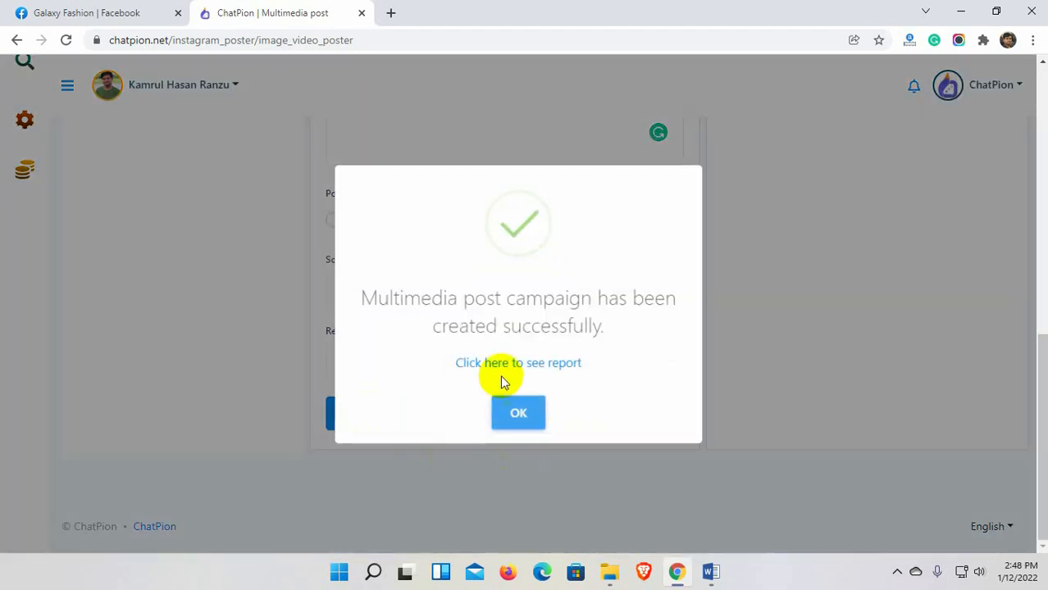
{"action": "left_click", "coordinate": [529, 366]}
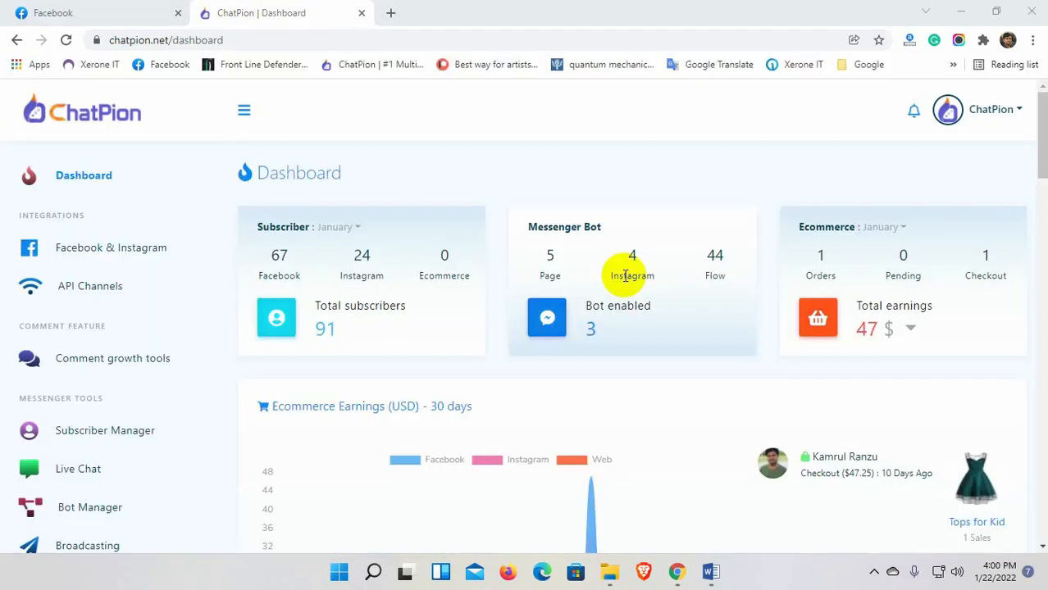
{"action": "scroll", "coordinate": [140, 387], "scroll_direction": "down", "scroll_amount": 1}
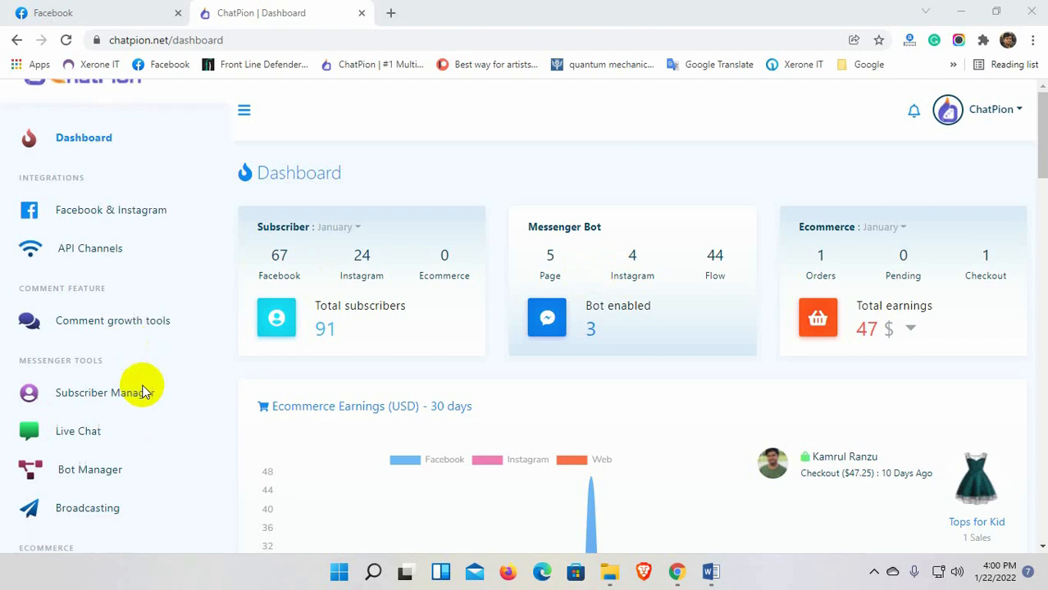
Open Live Chat with Galaxy Fashion kept as the selected page.
{"action": "left_click", "coordinate": [83, 389]}
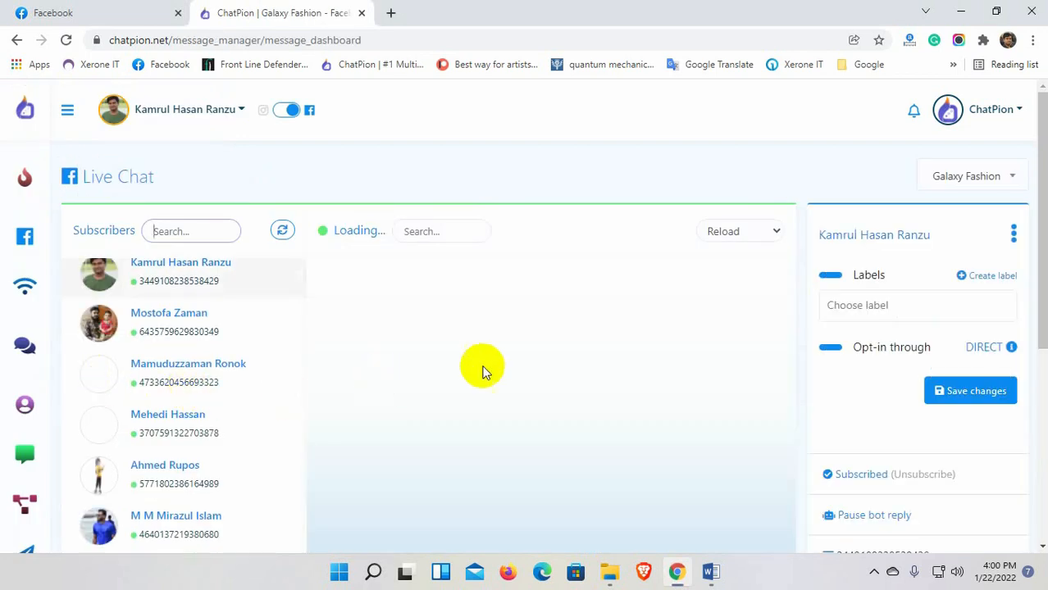
{"action": "scroll", "coordinate": [596, 391], "scroll_direction": "down", "scroll_amount": 2}
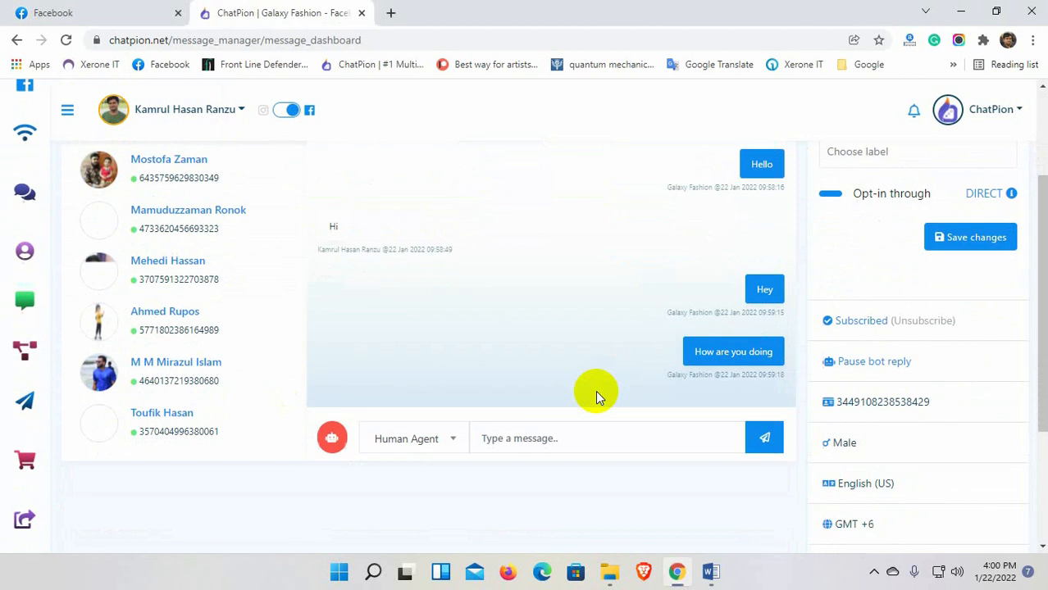
{"action": "scroll", "coordinate": [596, 391], "scroll_direction": "up", "scroll_amount": 5}
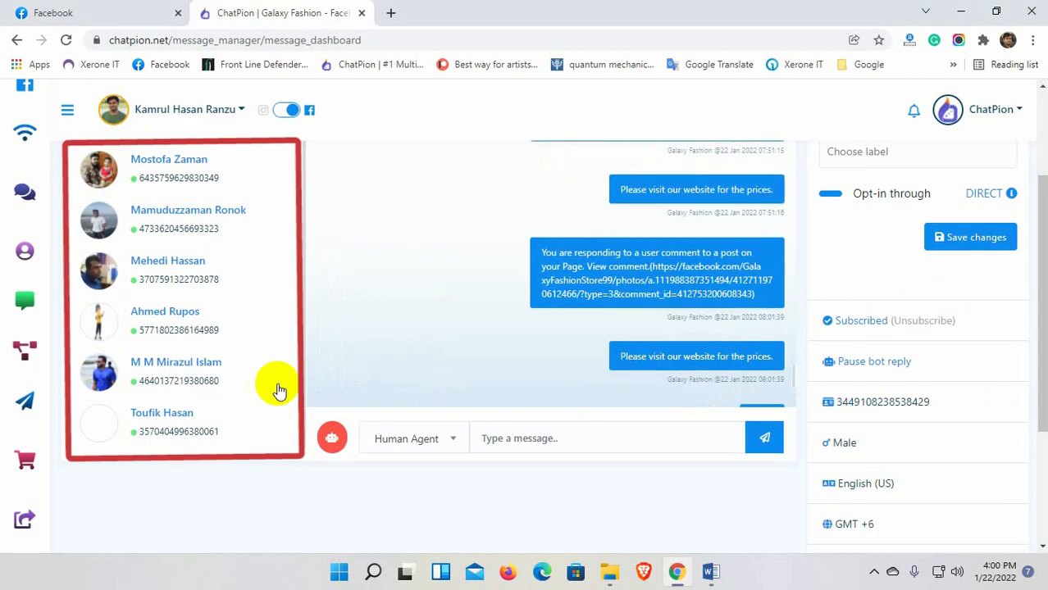
{"action": "scroll", "coordinate": [279, 390], "scroll_direction": "up", "scroll_amount": 1}
{"action": "scroll", "coordinate": [285, 385], "scroll_direction": "up", "scroll_amount": 2}
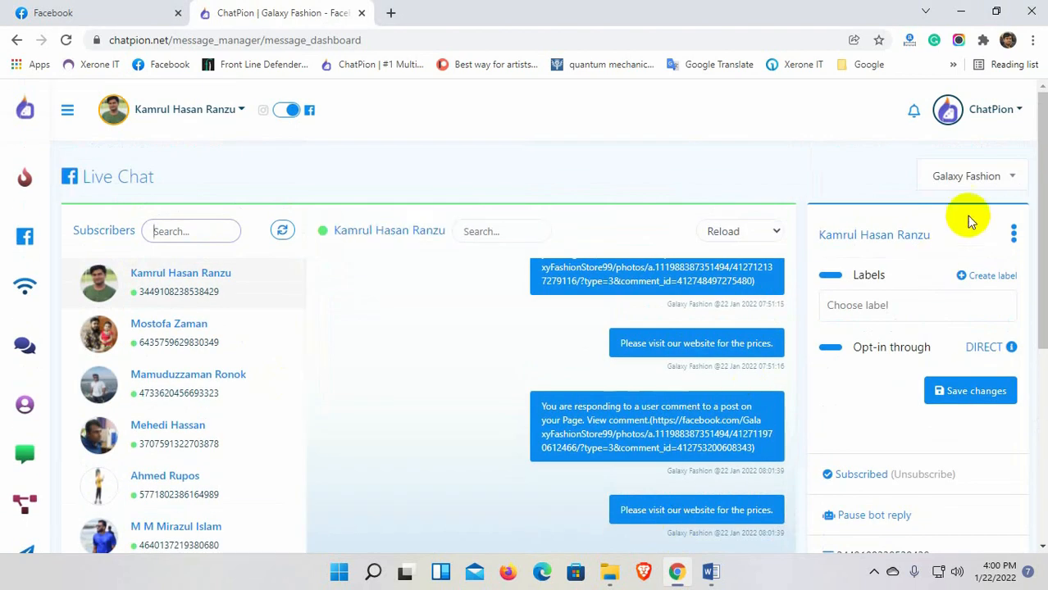
{"action": "left_click", "coordinate": [971, 179]}
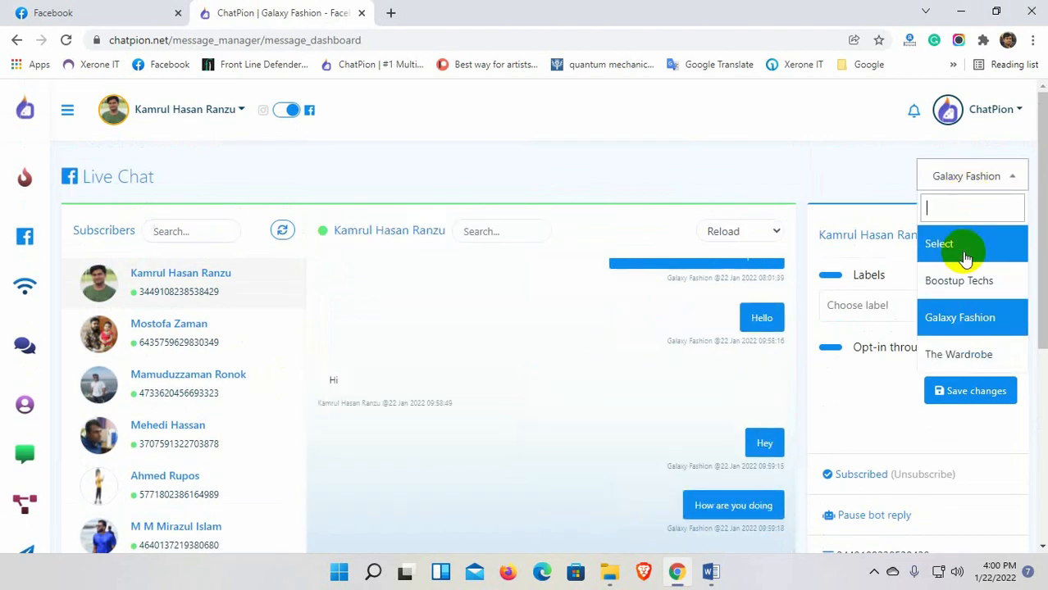
{"action": "left_click", "coordinate": [978, 182]}
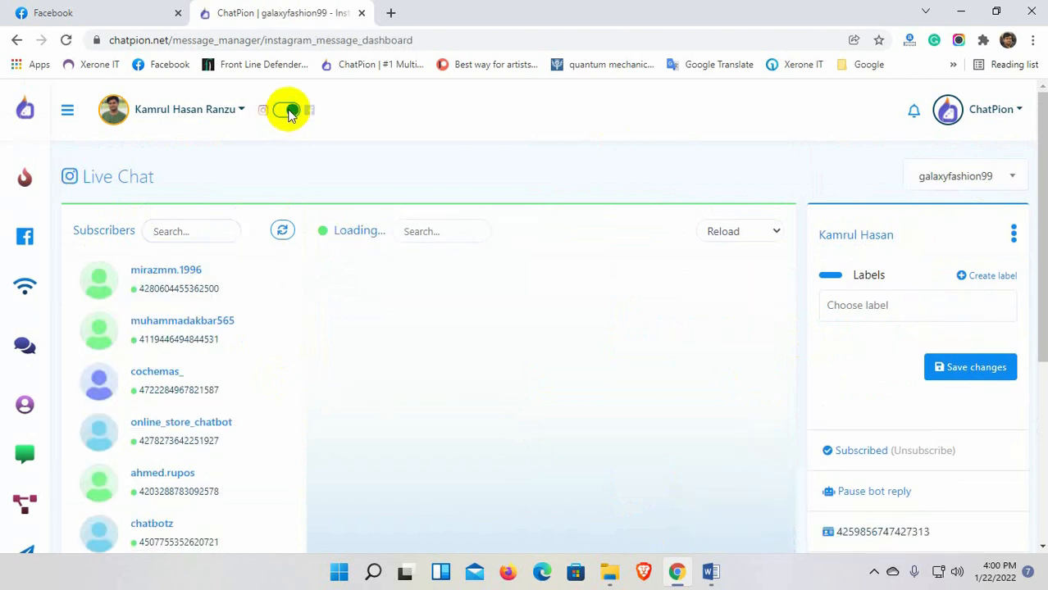
Switch back to Facebook chats, keep the Human Agent tag, and begin a reply.
{"action": "left_click", "coordinate": [289, 113]}
{"action": "scroll", "coordinate": [487, 403], "scroll_direction": "down", "scroll_amount": 2}
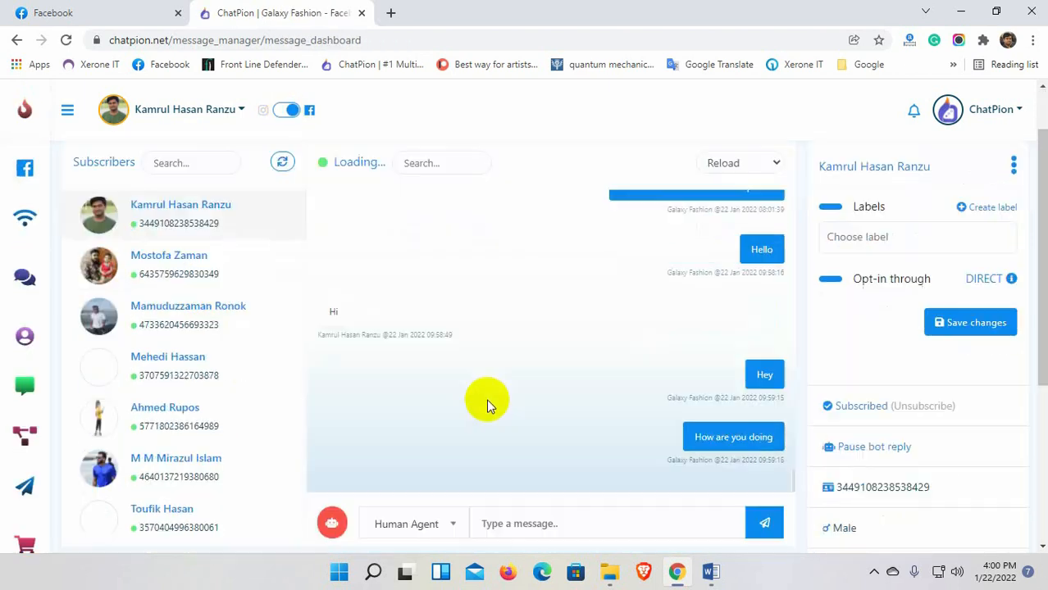
{"action": "left_click", "coordinate": [449, 441]}
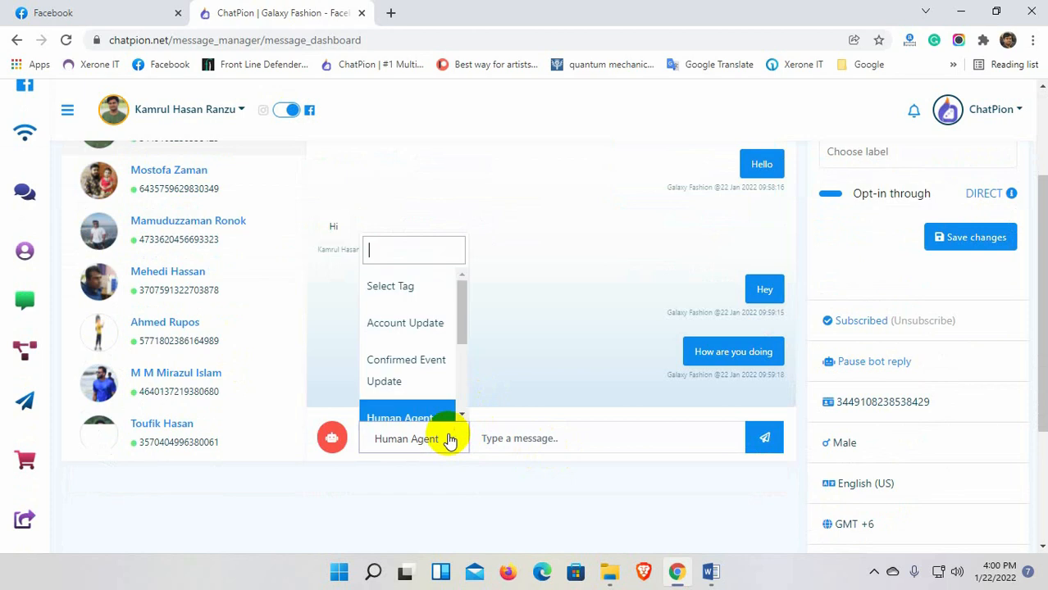
{"action": "scroll", "coordinate": [427, 361], "scroll_direction": "down", "scroll_amount": 3}
{"action": "scroll", "coordinate": [421, 374], "scroll_direction": "up", "scroll_amount": 3}
{"action": "scroll", "coordinate": [418, 385], "scroll_direction": "down", "scroll_amount": 2}
{"action": "scroll", "coordinate": [414, 369], "scroll_direction": "up", "scroll_amount": 1}
{"action": "left_click", "coordinate": [409, 354]}
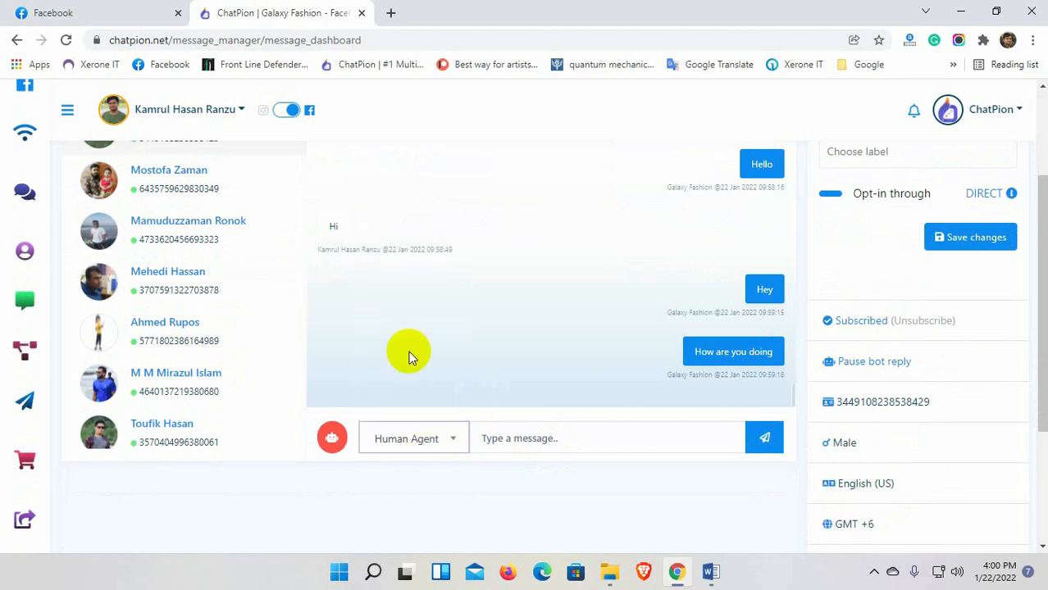
{"action": "left_click", "coordinate": [518, 438]}
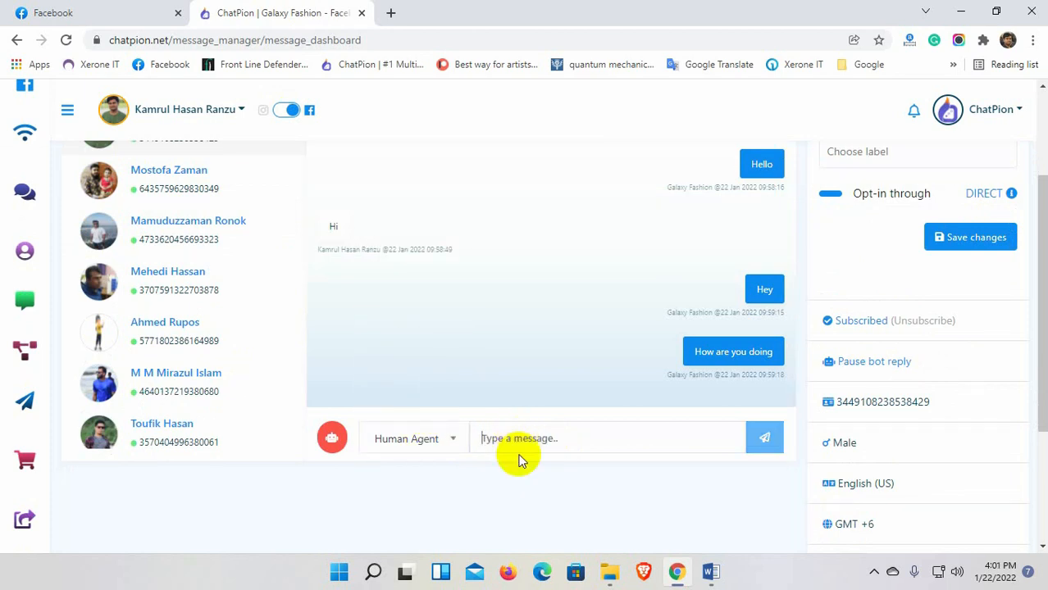
Send the Hello reply, confirm it arrived in Facebook Messenger, and return to ChatPion.
{"action": "left_click", "coordinate": [33, 10]}
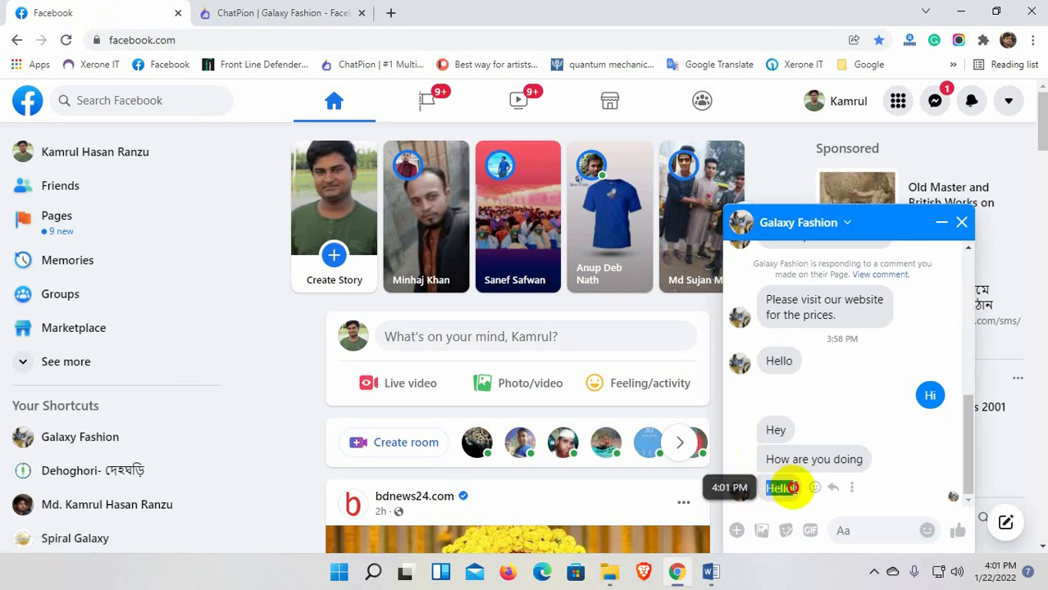
{"action": "left_click", "coordinate": [961, 222]}
{"action": "left_click", "coordinate": [274, 12]}
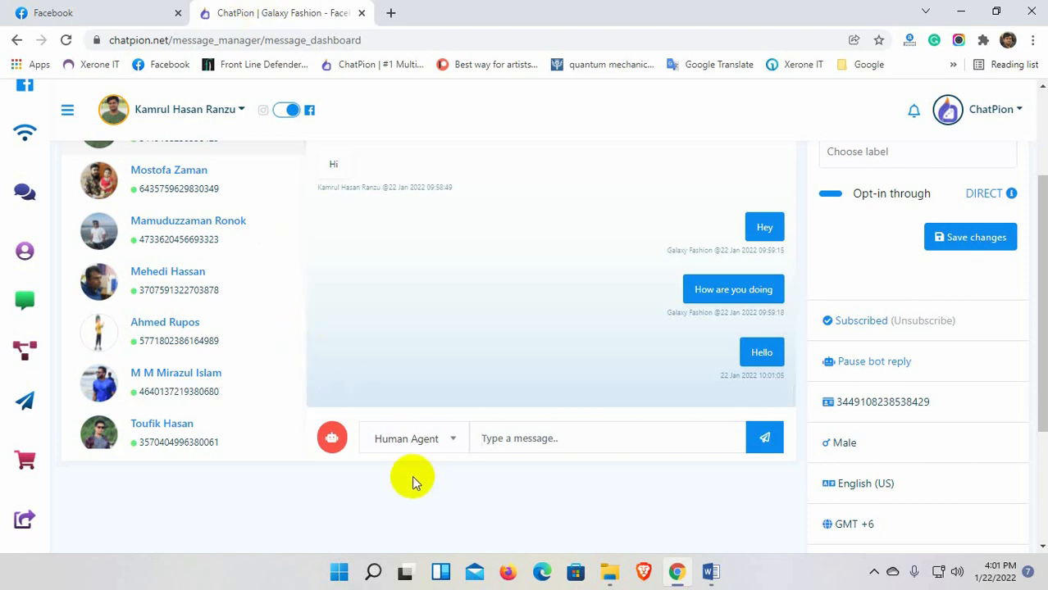
Send the 'Fashion store' postback template to the subscriber.
{"action": "left_click", "coordinate": [332, 441]}
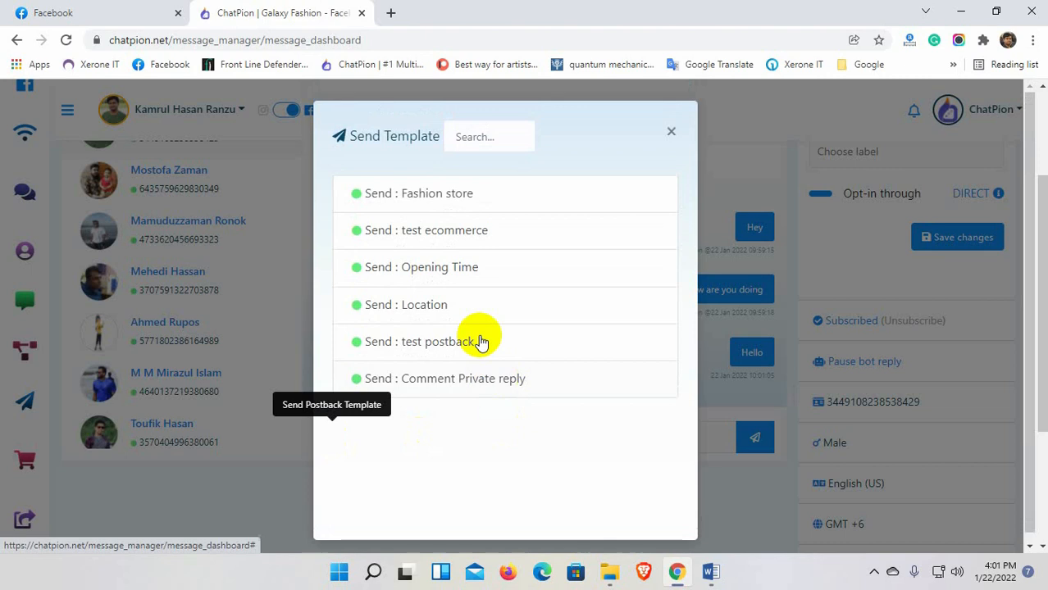
{"action": "left_click", "coordinate": [425, 206]}
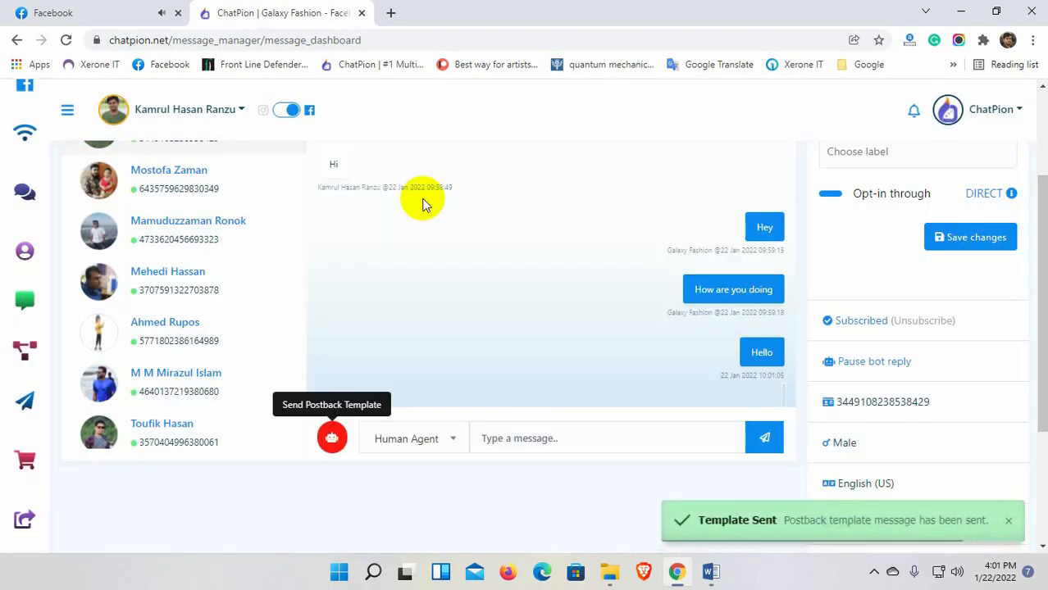
{"action": "scroll", "coordinate": [553, 332], "scroll_direction": "down", "scroll_amount": 2}
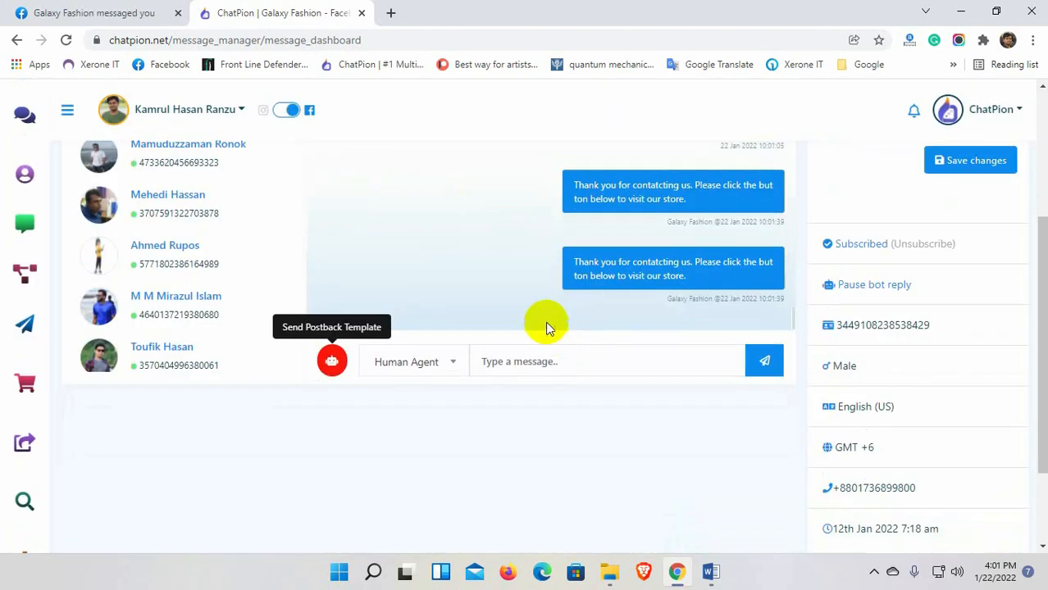
{"action": "scroll", "coordinate": [560, 406], "scroll_direction": "up", "scroll_amount": 1}
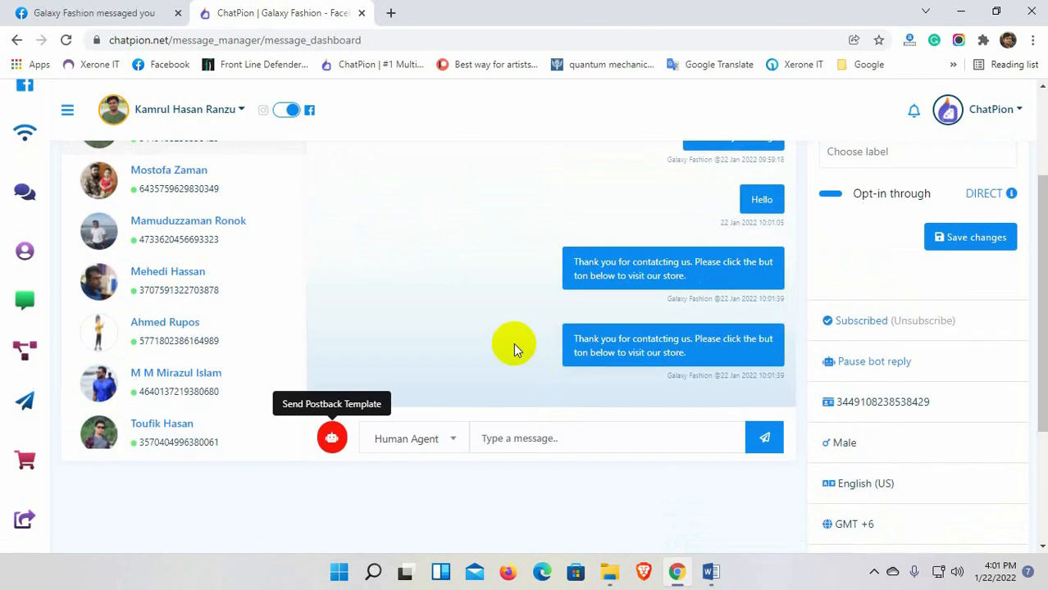
Verify in Messenger that the template's Store button opens the Galaxy Fashion shop.
{"action": "left_click", "coordinate": [94, 13]}
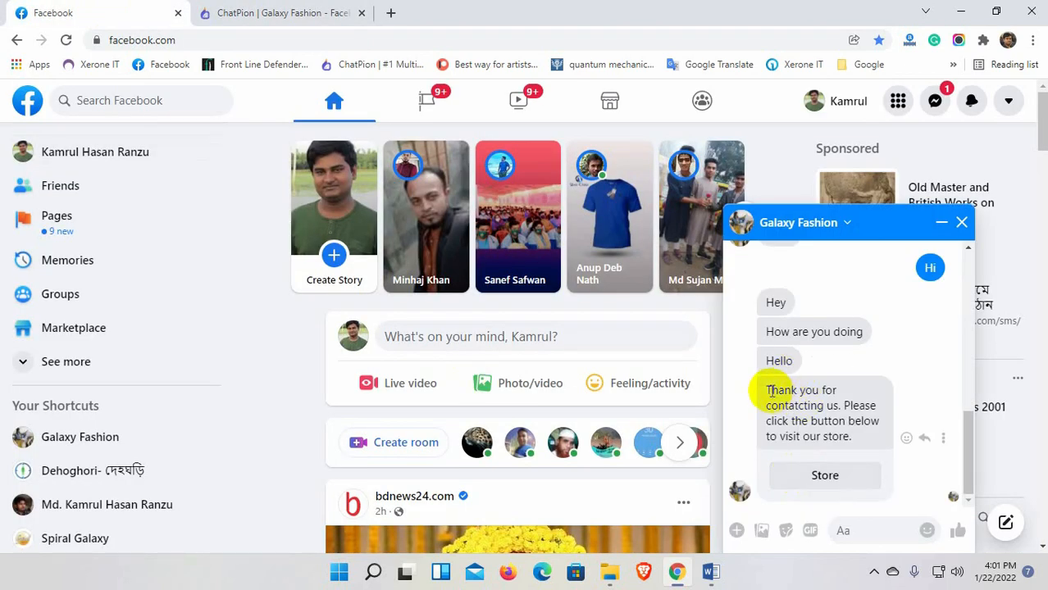
{"action": "left_click", "coordinate": [825, 476]}
{"action": "scroll", "coordinate": [478, 399], "scroll_direction": "down", "scroll_amount": 7}
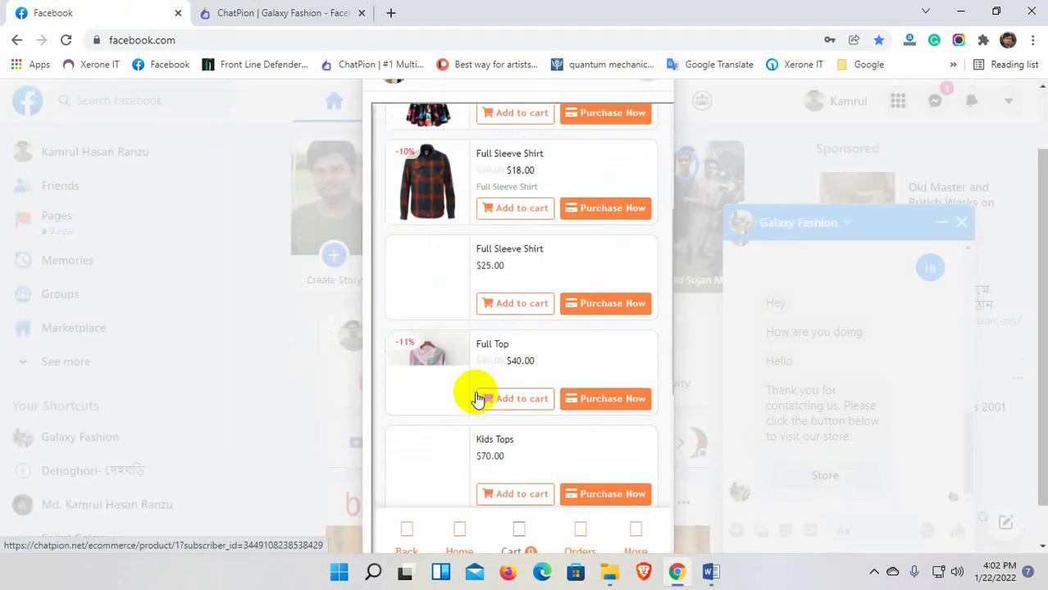
{"action": "scroll", "coordinate": [478, 399], "scroll_direction": "up", "scroll_amount": 3}
{"action": "scroll", "coordinate": [478, 400], "scroll_direction": "up", "scroll_amount": 5}
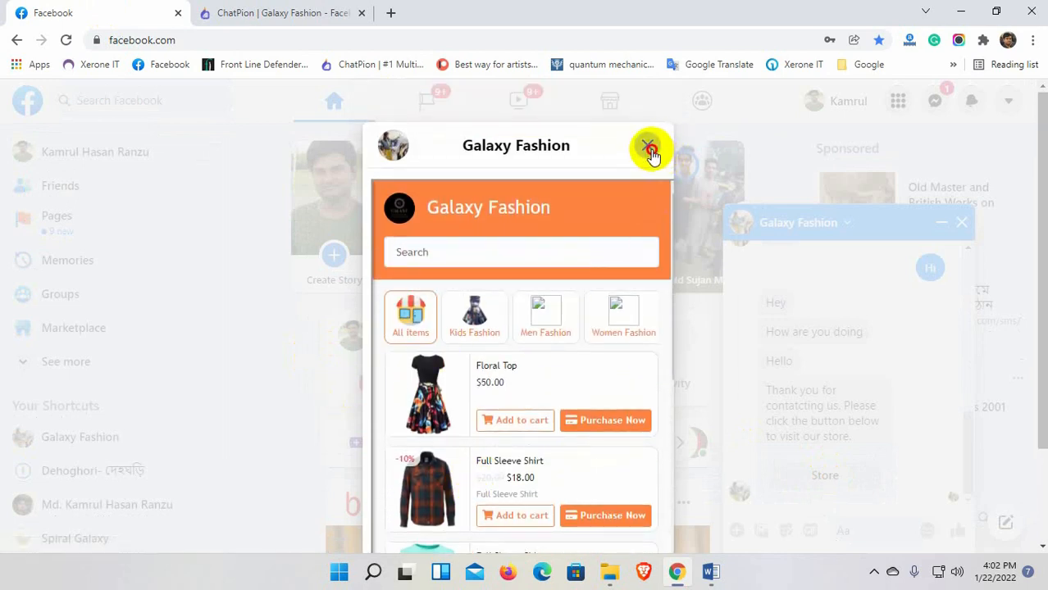
{"action": "left_click", "coordinate": [647, 145]}
{"action": "left_click", "coordinate": [299, 12]}
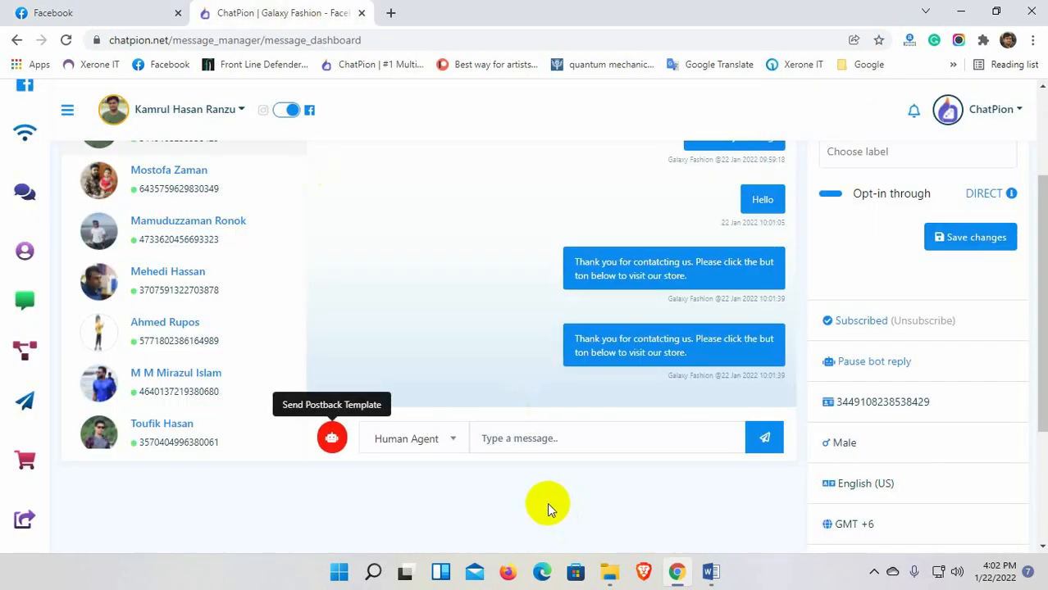
{"action": "scroll", "coordinate": [549, 502], "scroll_direction": "up", "scroll_amount": 2}
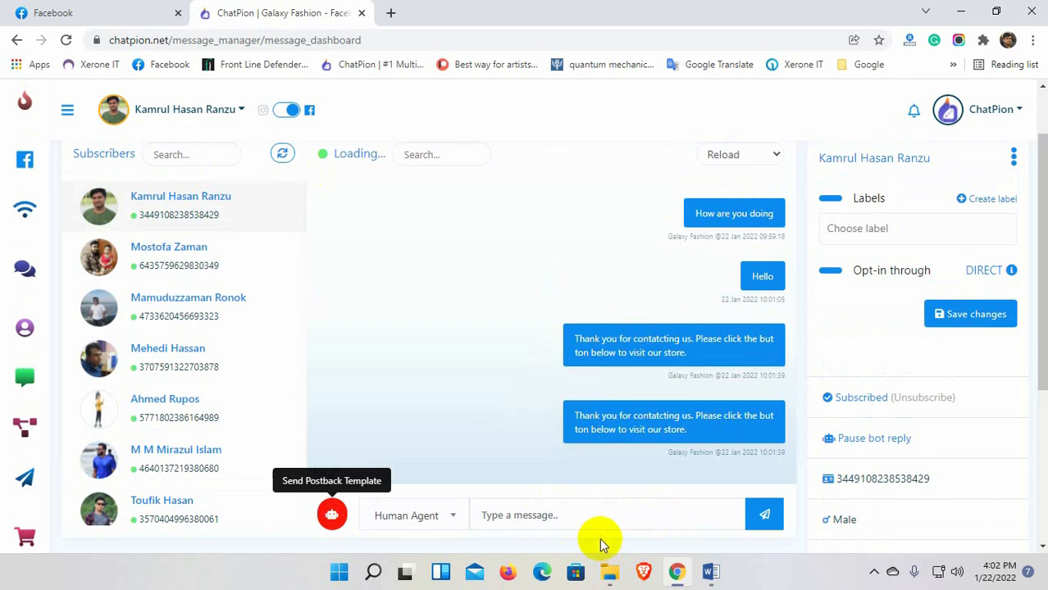